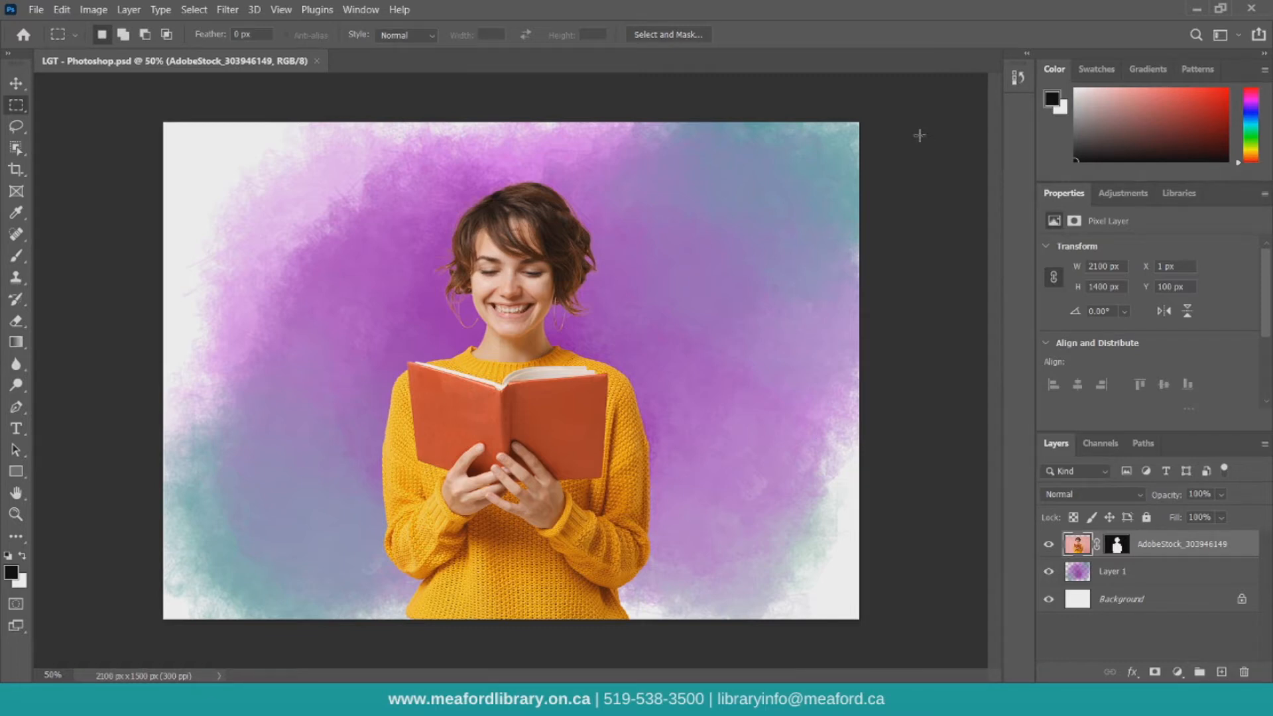
Step: Try out the density and feather settings of the layer mask on the woman's layer
click(1118, 545)
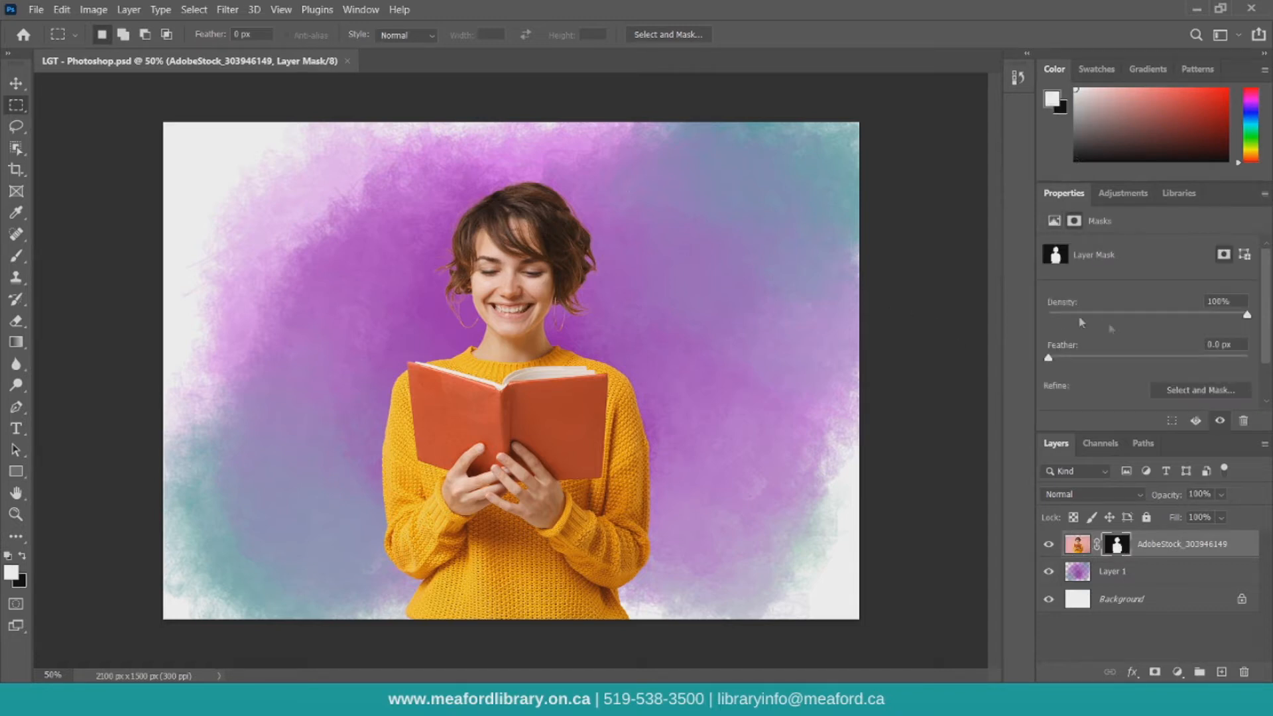
drag(1217, 325, 1247, 318)
drag(1049, 358, 1070, 358)
drag(1128, 363, 1125, 358)
drag(1075, 358, 1053, 356)
Step: Apply the layer mask permanently to the woman's layer and move her cut-out to the right half of the canvas
right_click(1118, 546)
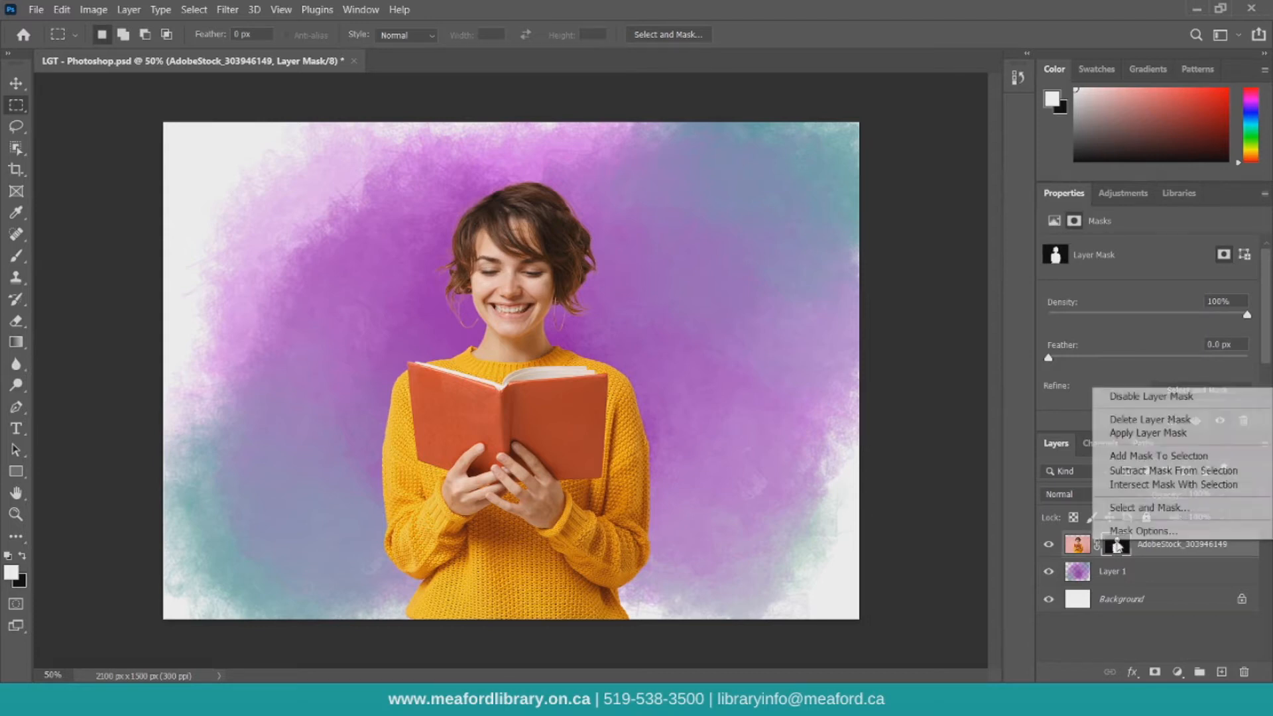
click(1148, 434)
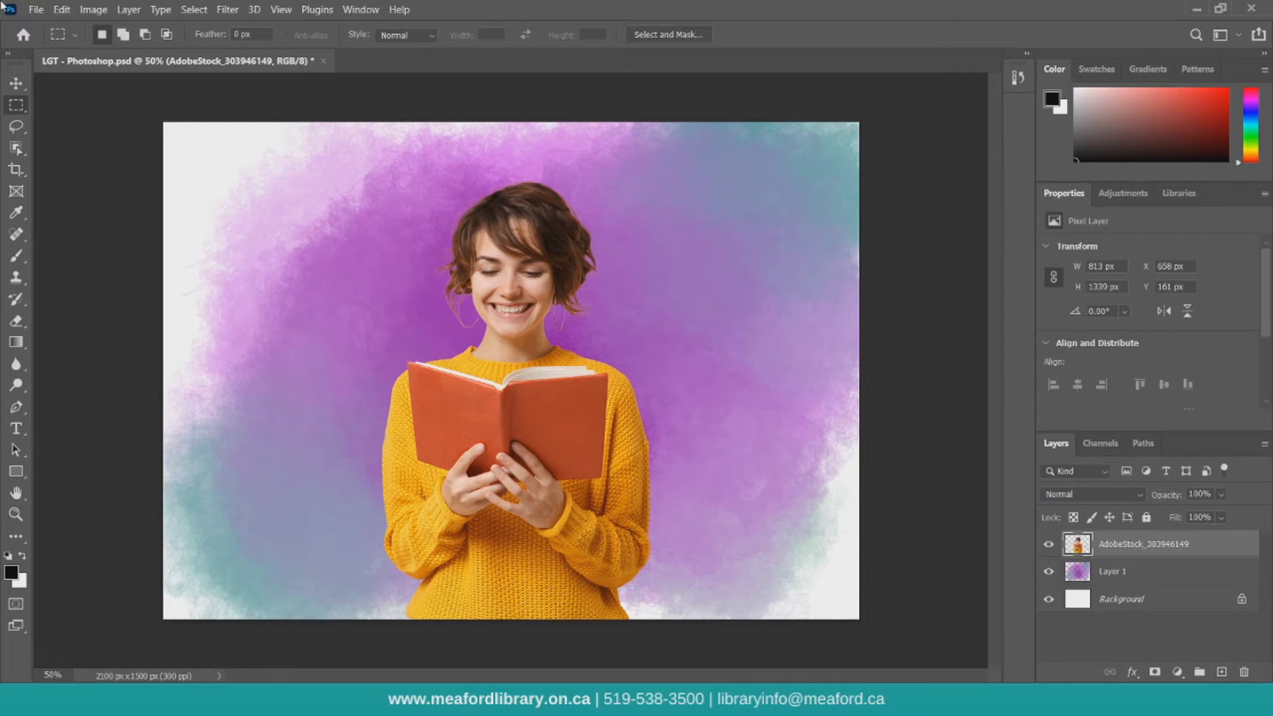
click(16, 83)
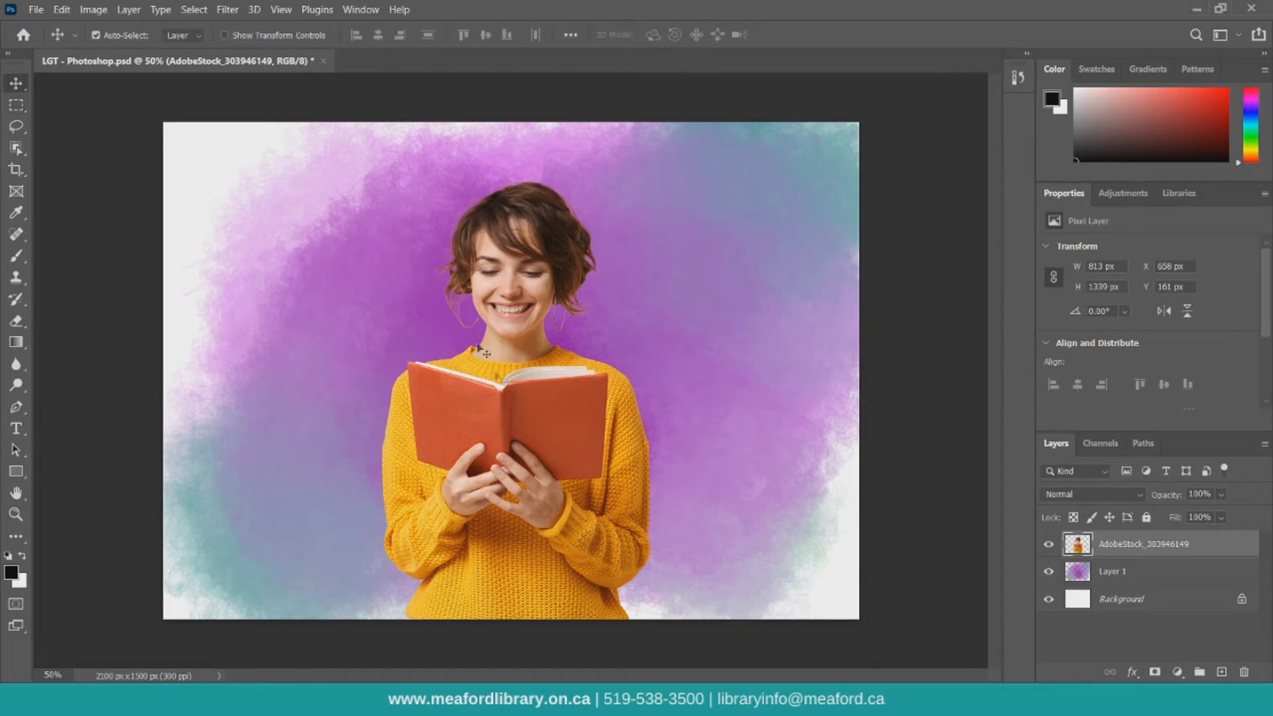
drag(517, 388, 683, 380)
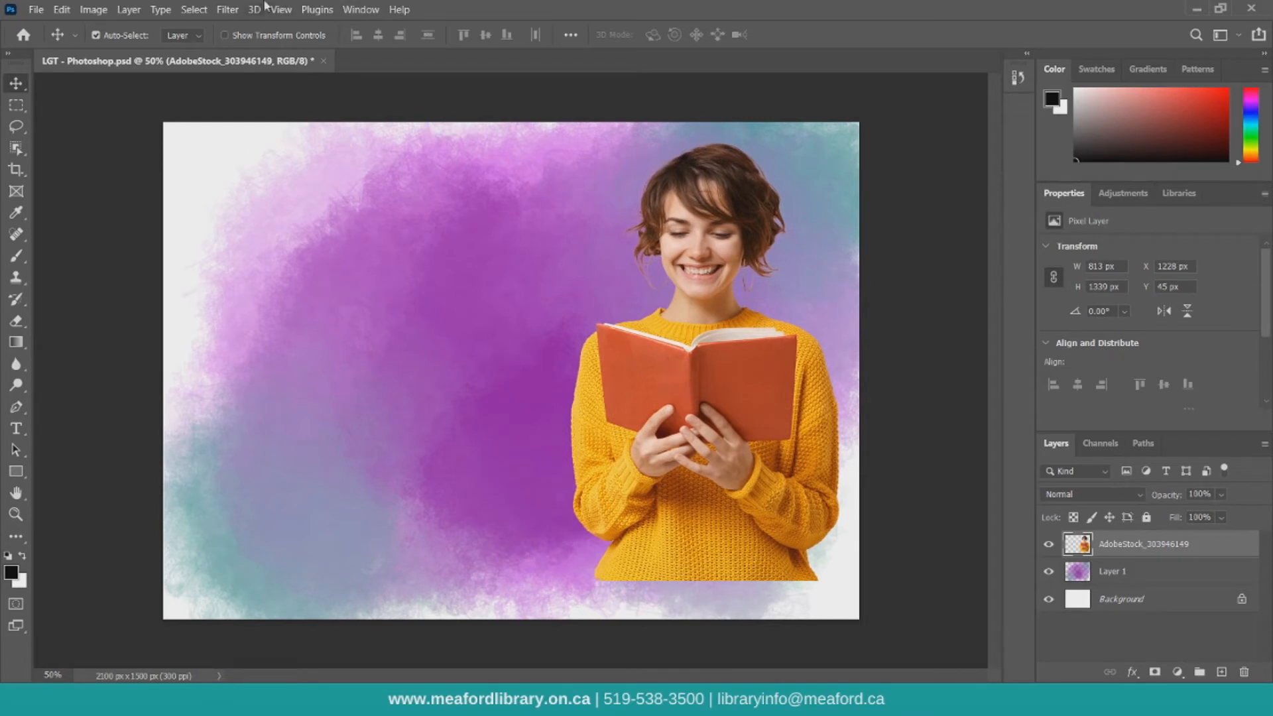
Step: Show the transform controls and scale the woman's cut-out down slightly to about 98.97%
click(225, 35)
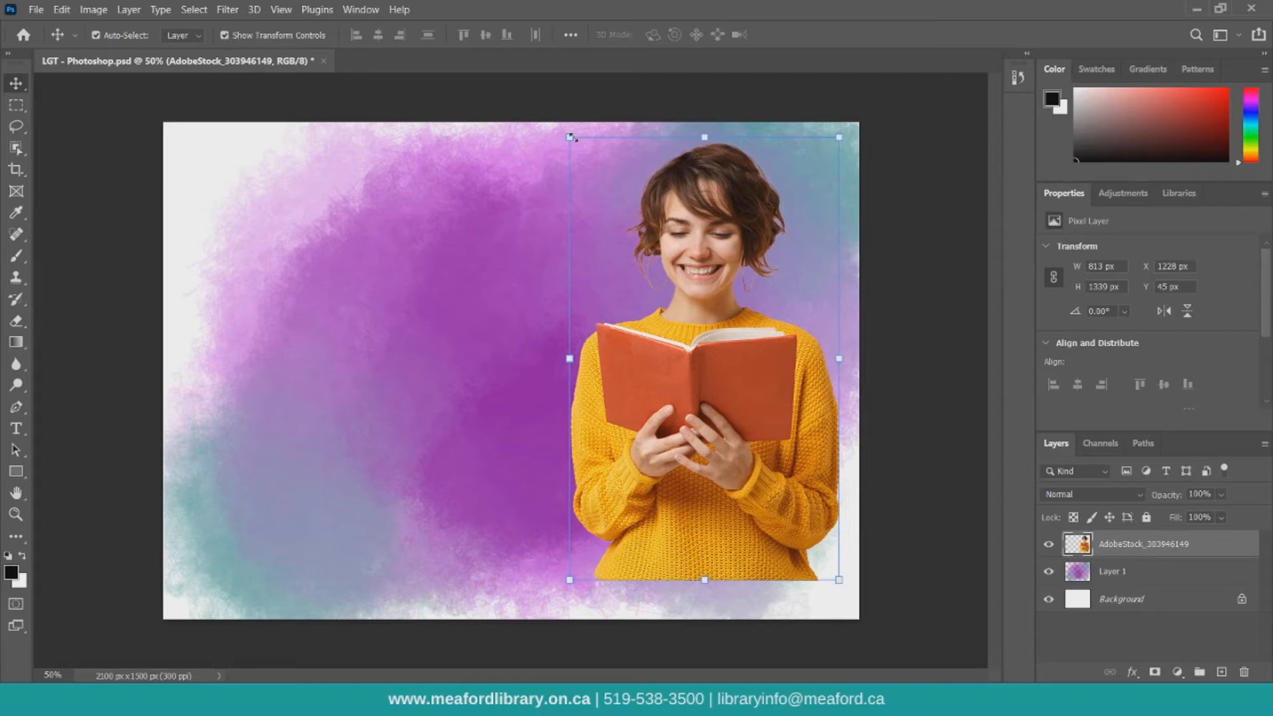
drag(569, 137, 573, 141)
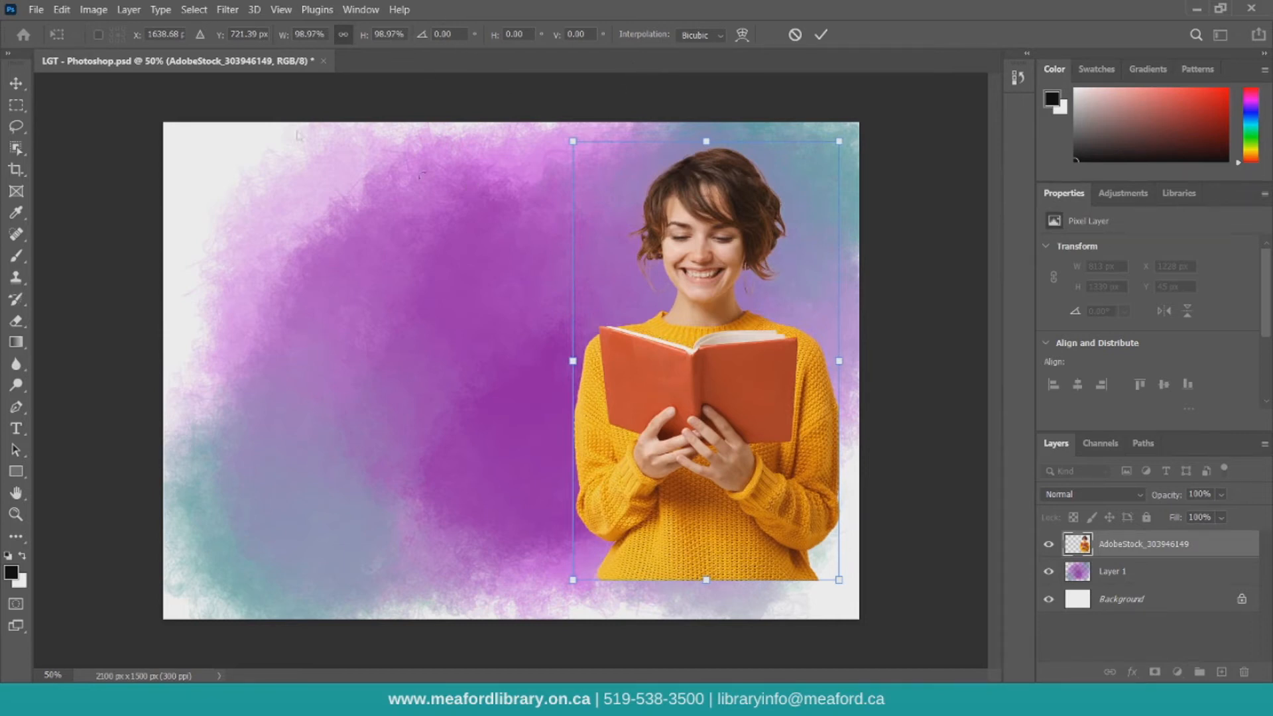
click(18, 82)
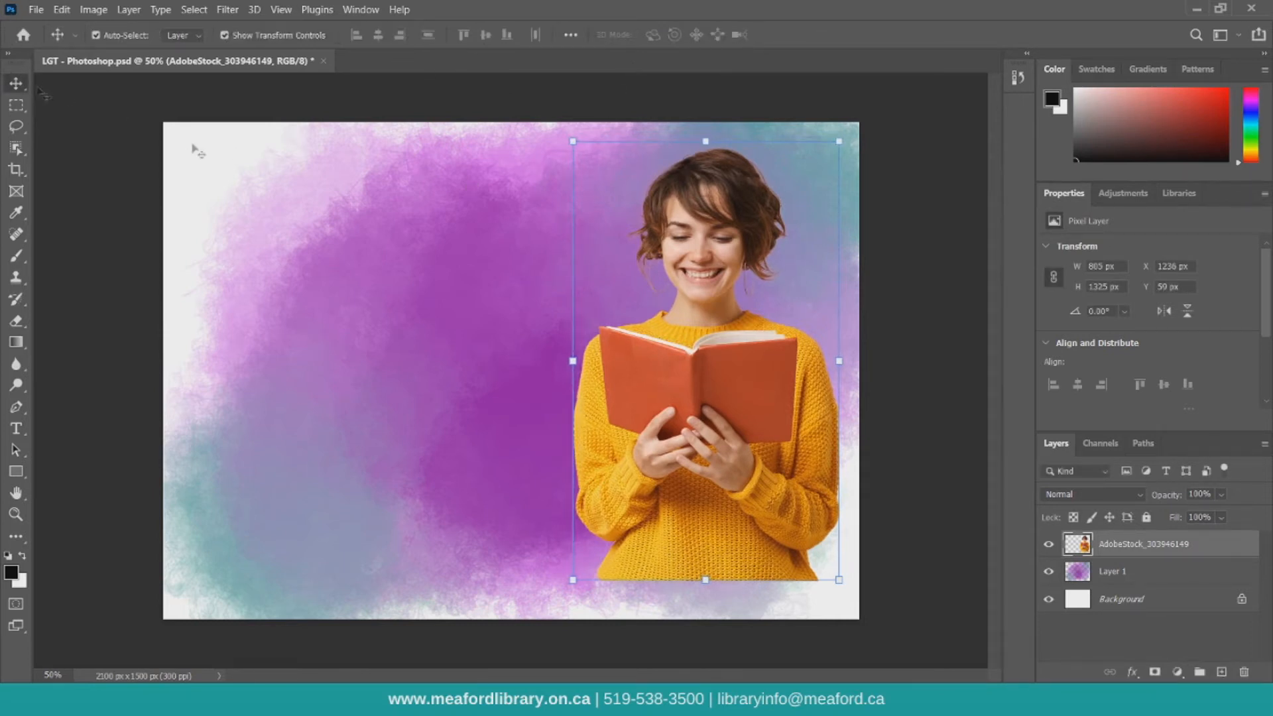
Step: Align the woman's layer to the canvas, centred horizontally and flush with the bottom edge
click(754, 280)
click(701, 191)
click(571, 35)
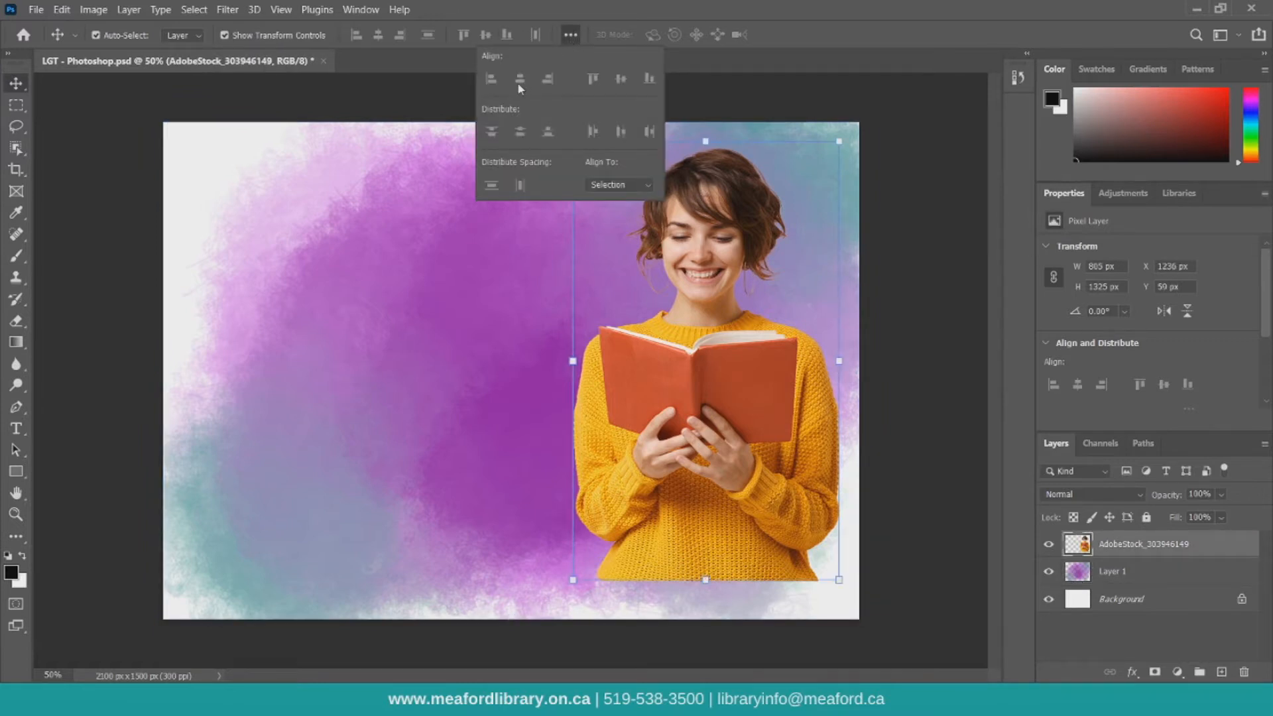
click(616, 185)
click(609, 202)
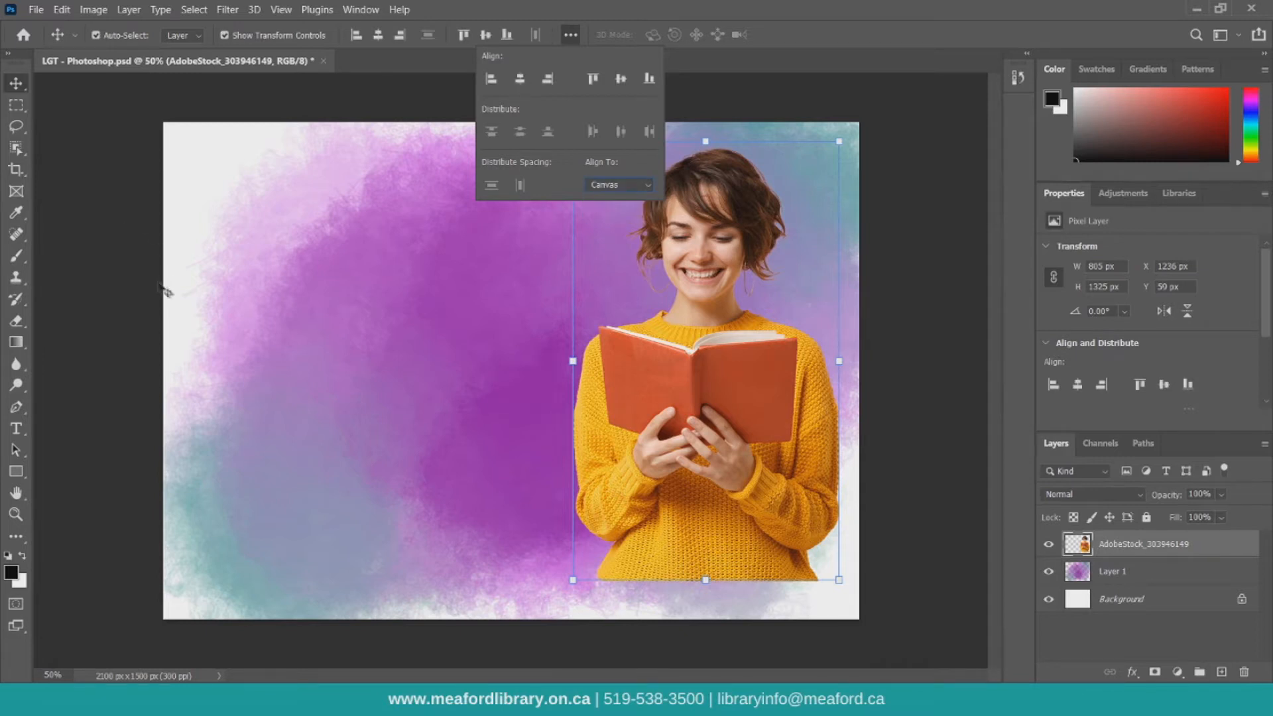
click(519, 79)
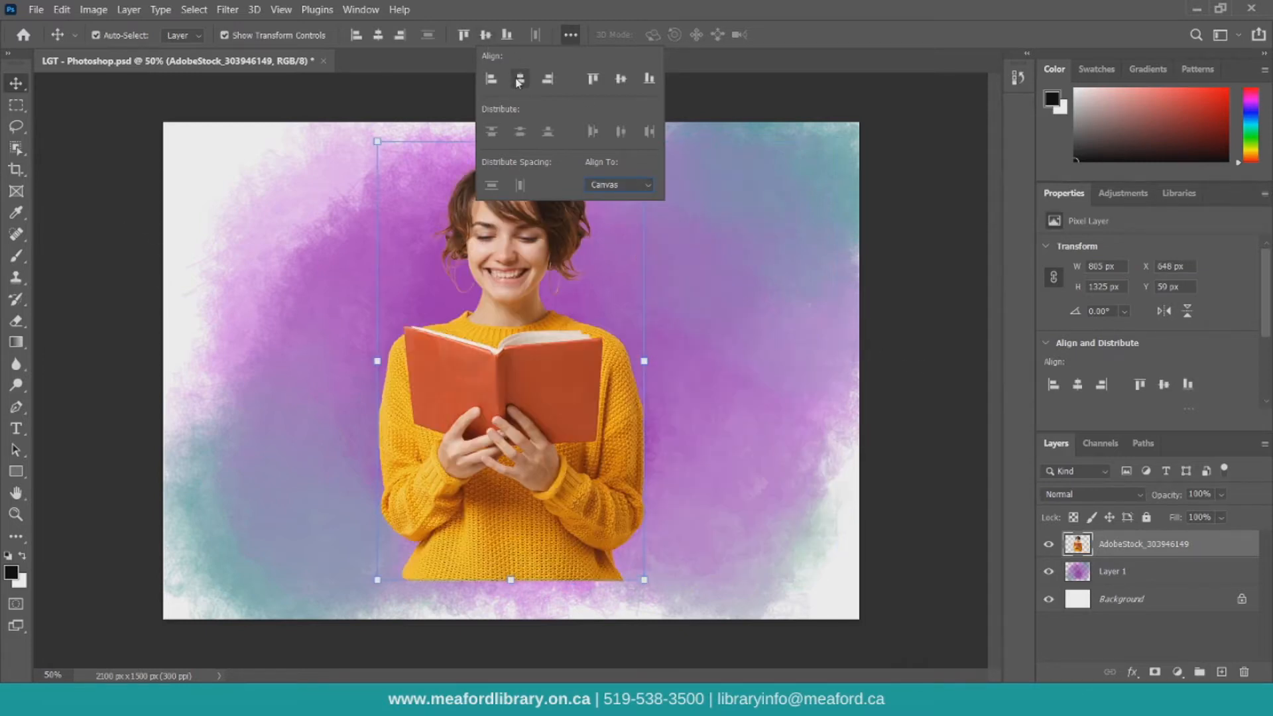
click(649, 78)
key(m)
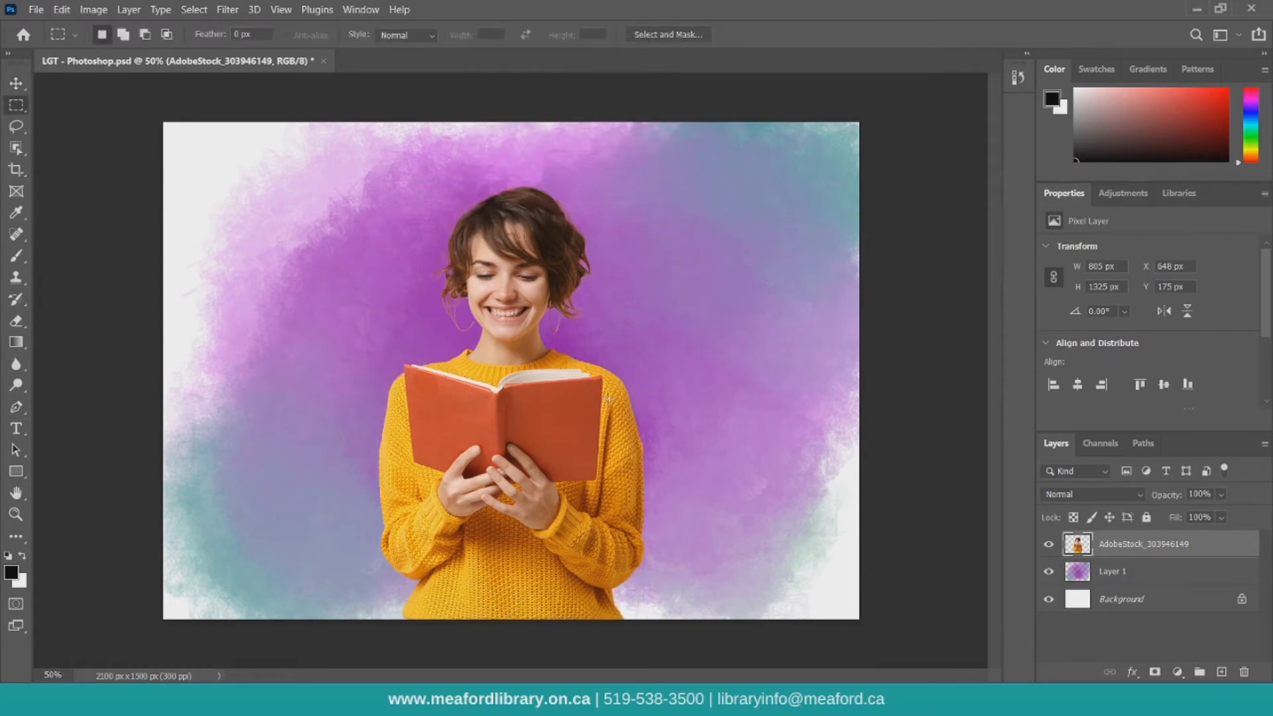
Step: Add the horizontal text "Hello" in the upper left area of the canvas
click(17, 429)
click(211, 221)
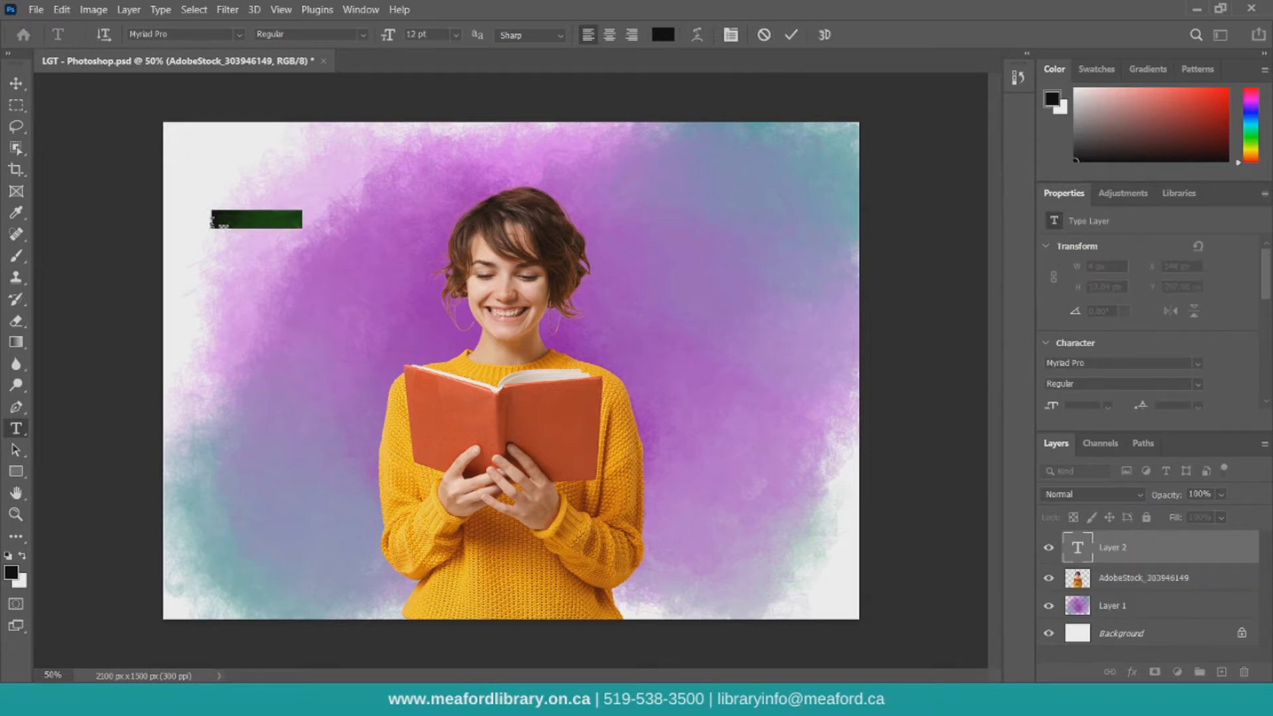
text(Hello)
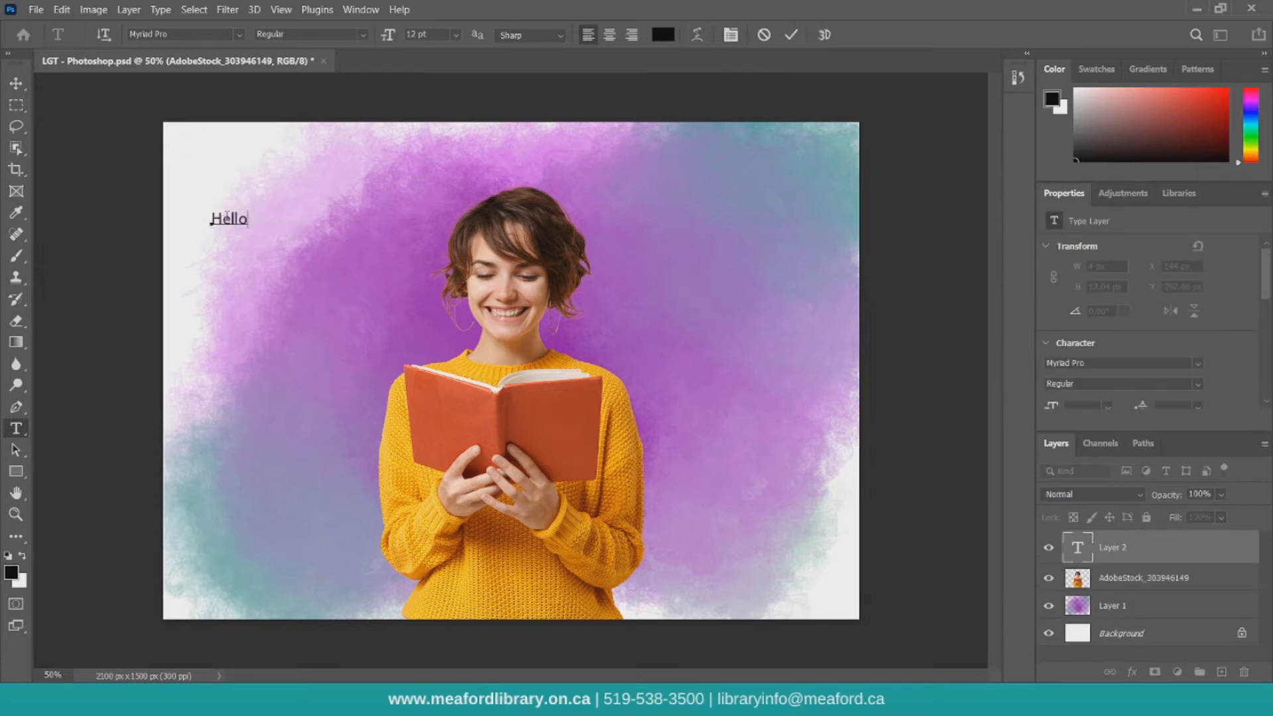
Step: Set the Hello text to Lucida Bright, Demibold, at 36 pt
double_click(238, 218)
click(241, 35)
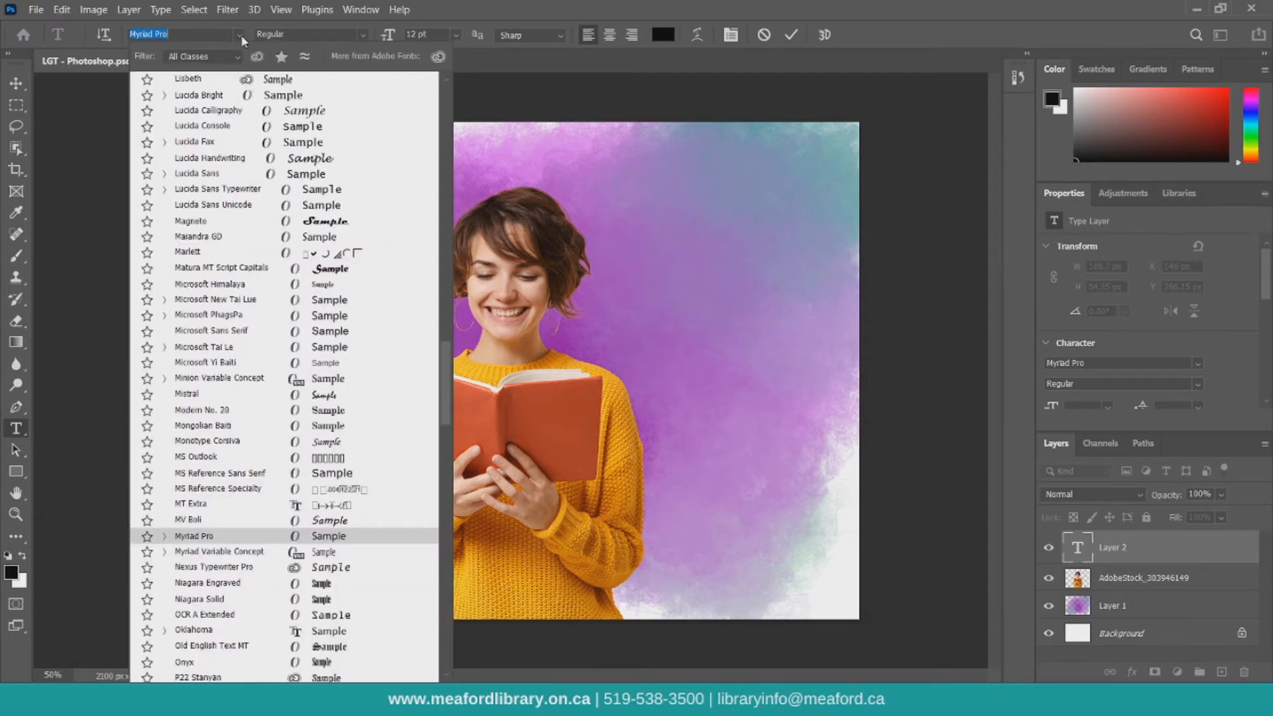
click(223, 94)
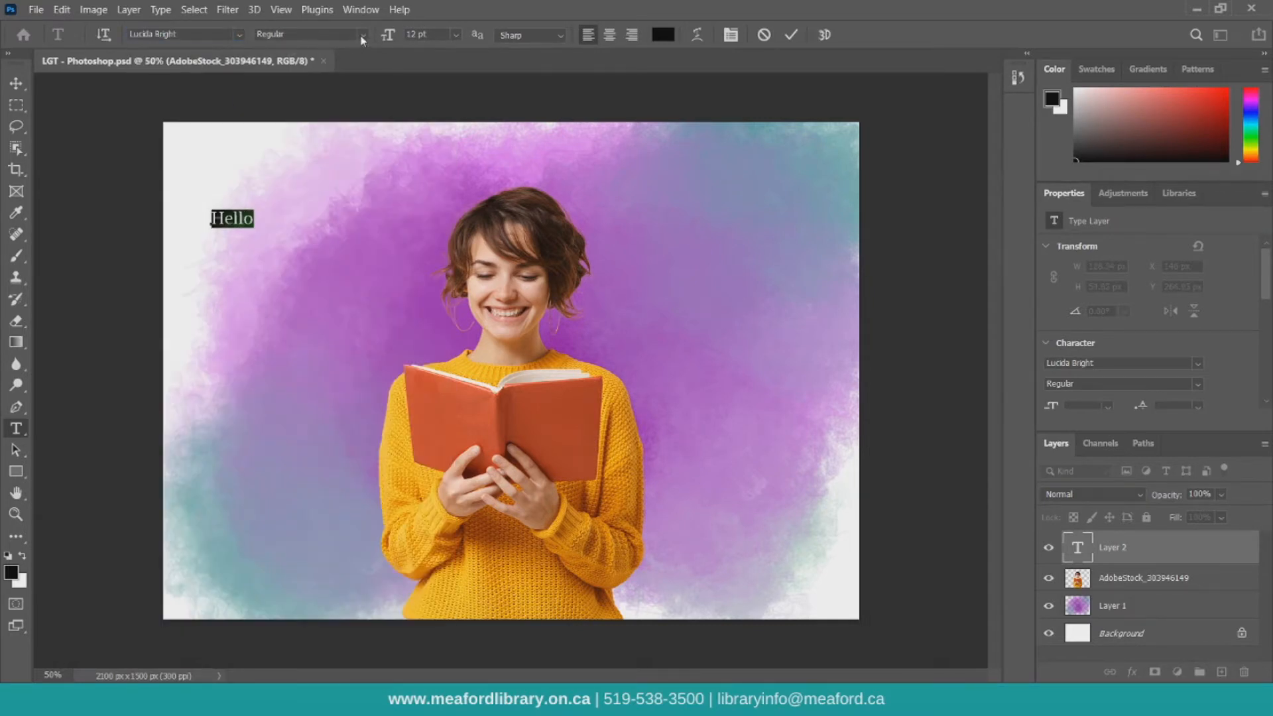
click(311, 34)
click(340, 81)
click(450, 35)
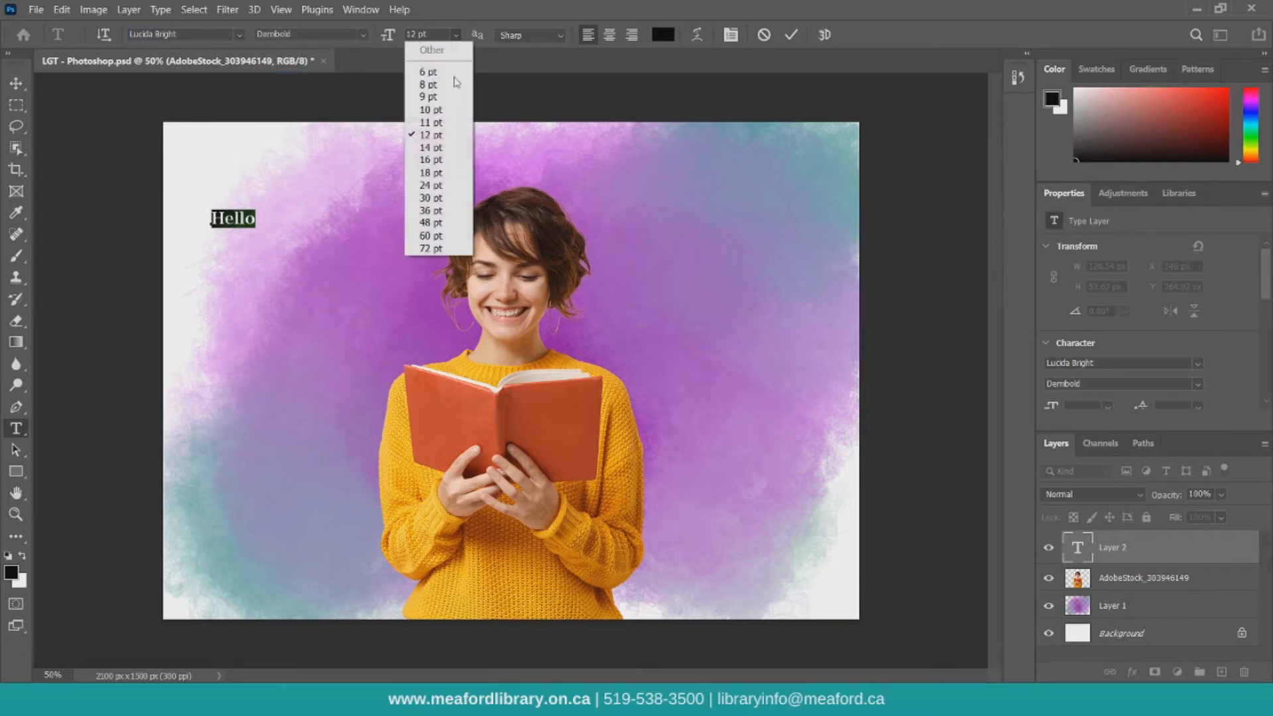
click(439, 209)
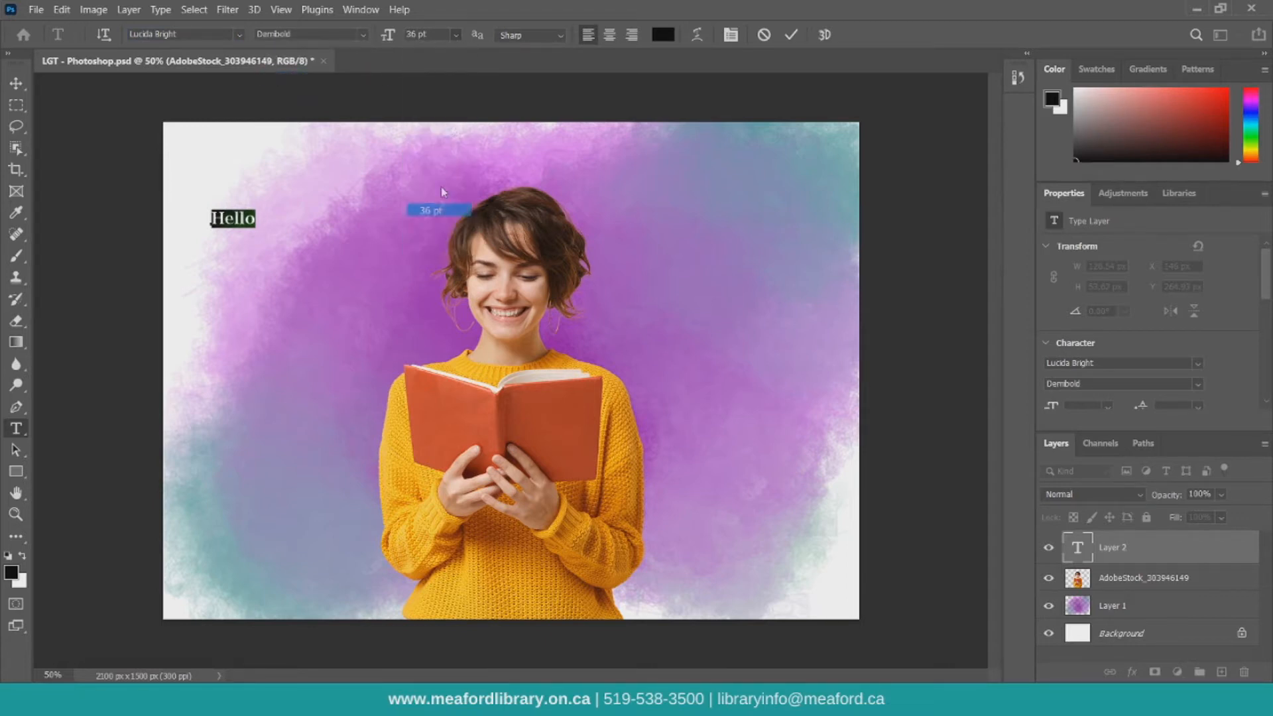
Step: Try the Crisp, Strong and Smooth anti-aliasing methods on the Hello text and set it to None
click(560, 41)
click(534, 75)
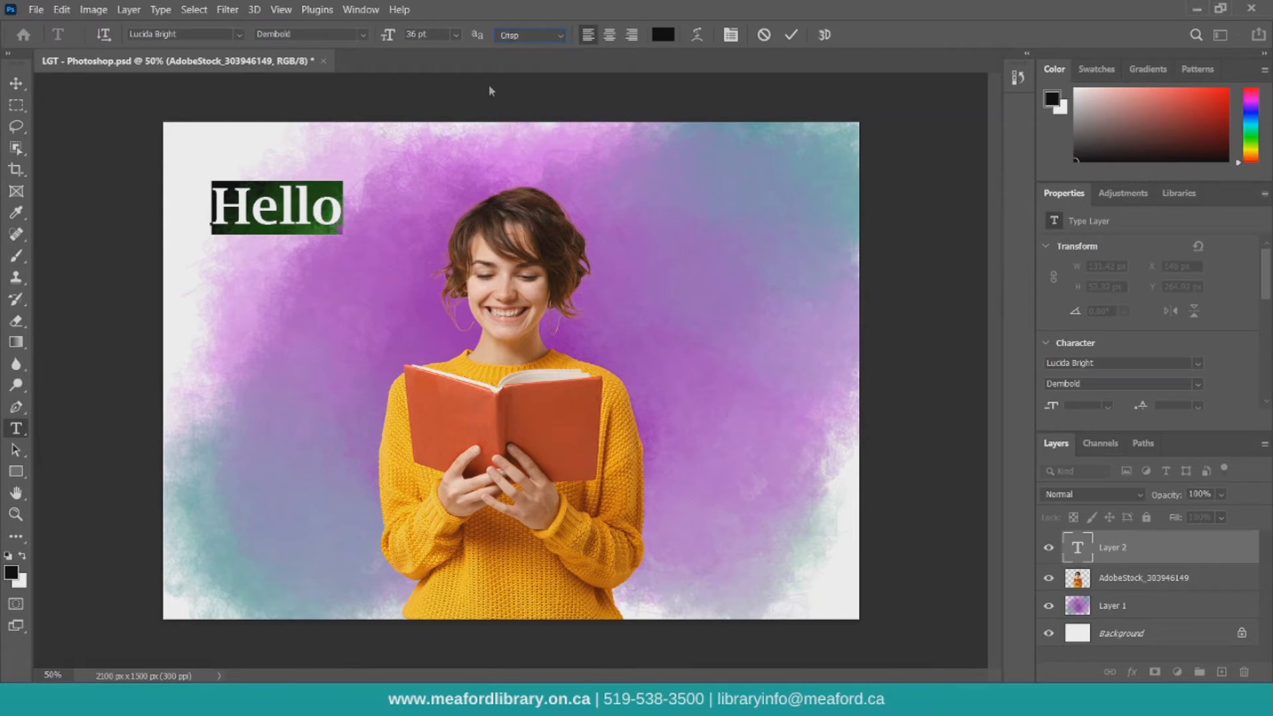
click(531, 35)
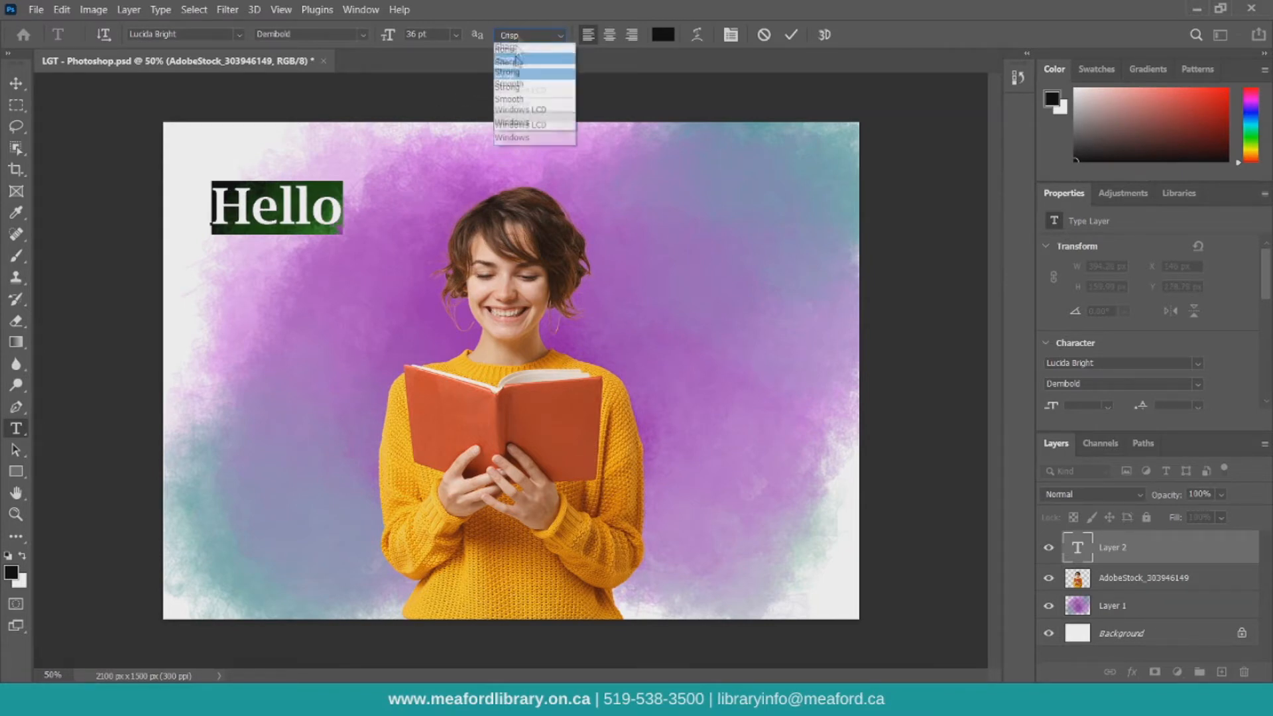
click(516, 89)
click(558, 38)
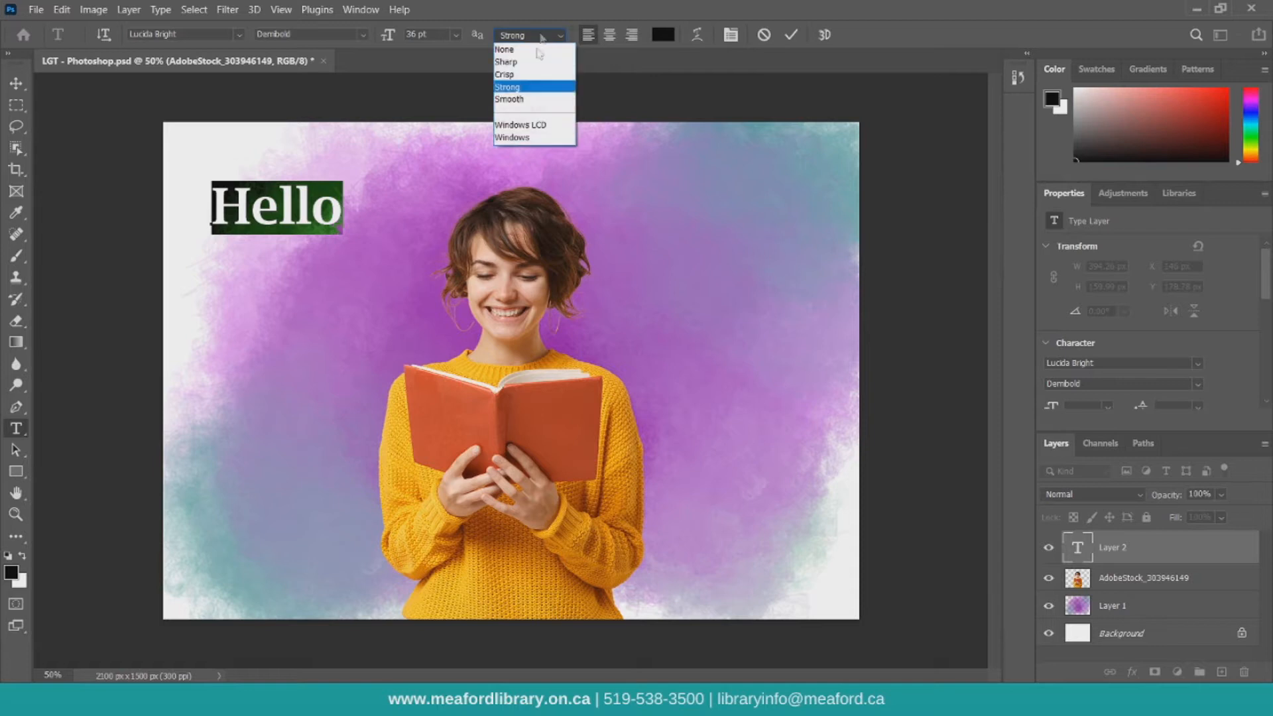
click(526, 100)
click(531, 35)
click(524, 49)
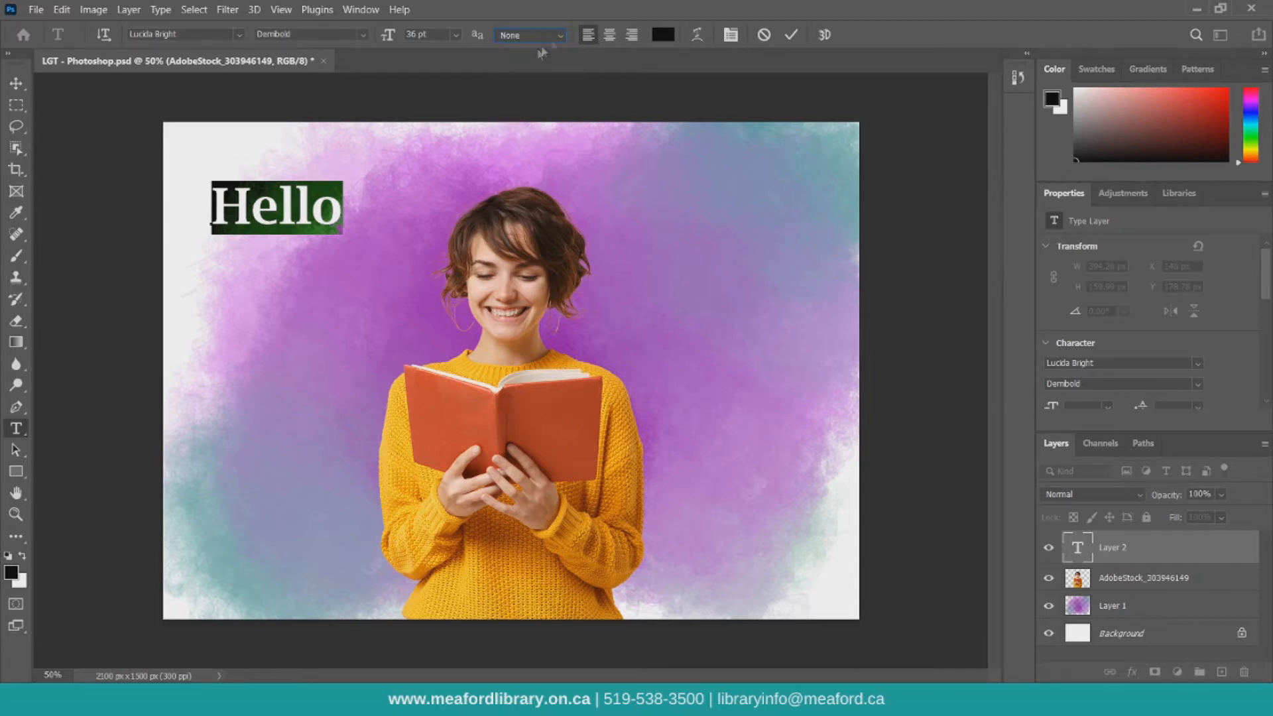
Step: Change the Hello text's colour to a dark grey
click(663, 35)
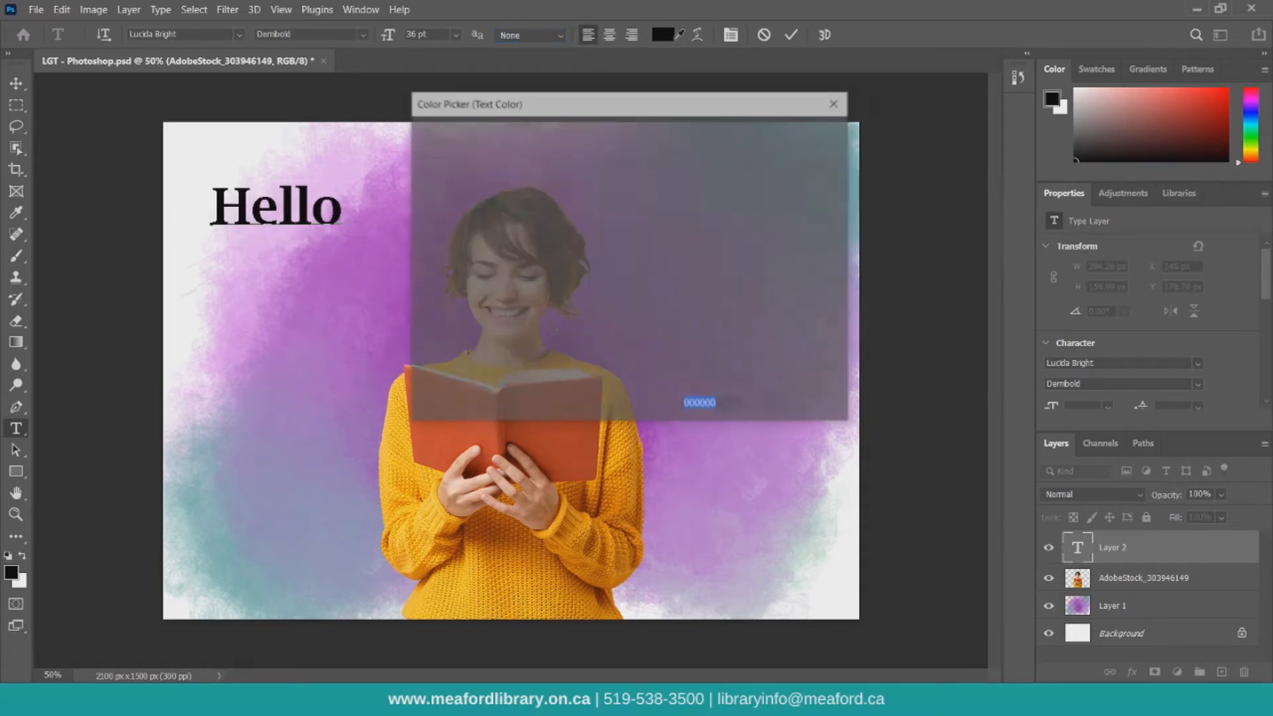
click(452, 309)
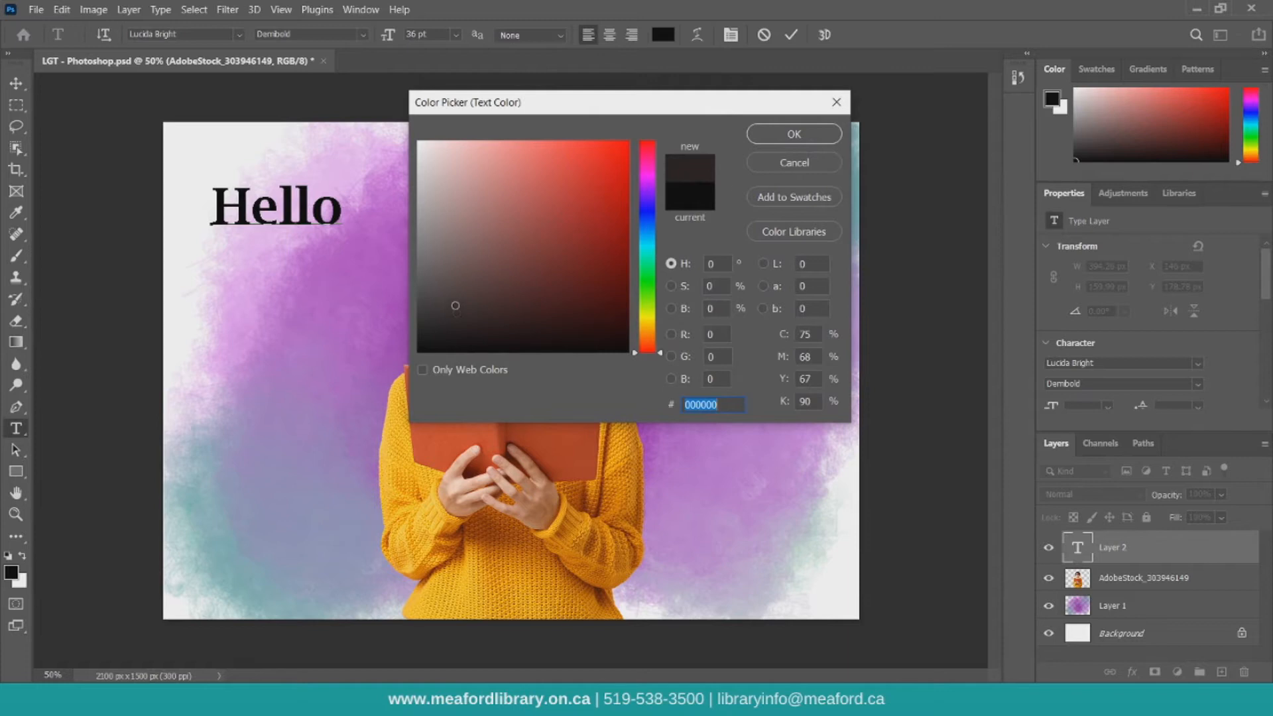
click(805, 135)
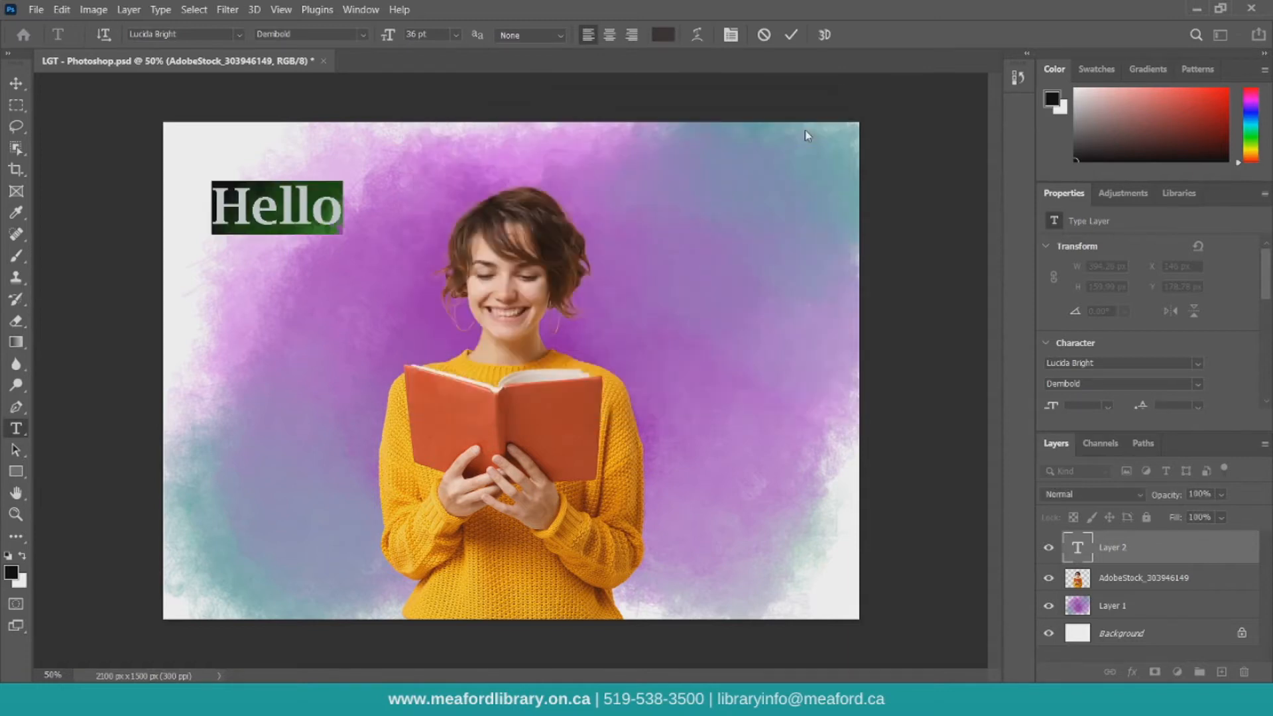
Step: Try the Arc and Bulge warp styles on the Hello text and choose the Fish style
click(697, 35)
click(610, 167)
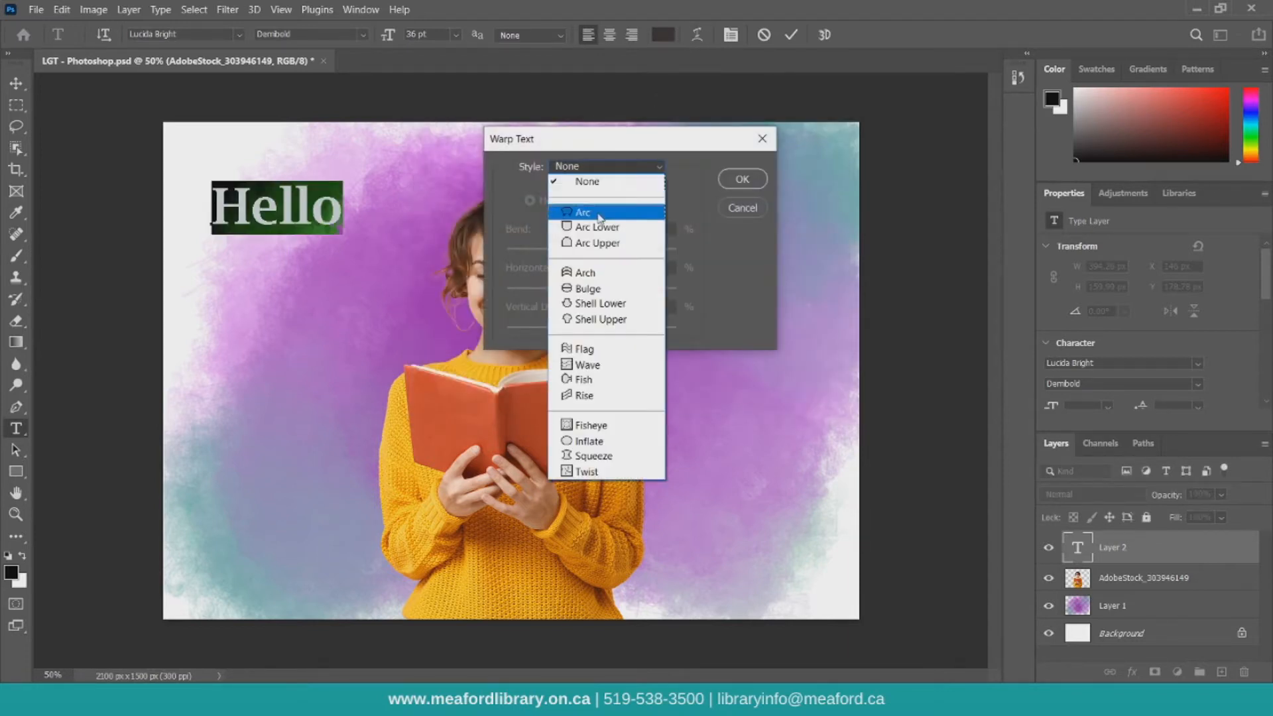
click(584, 207)
click(609, 168)
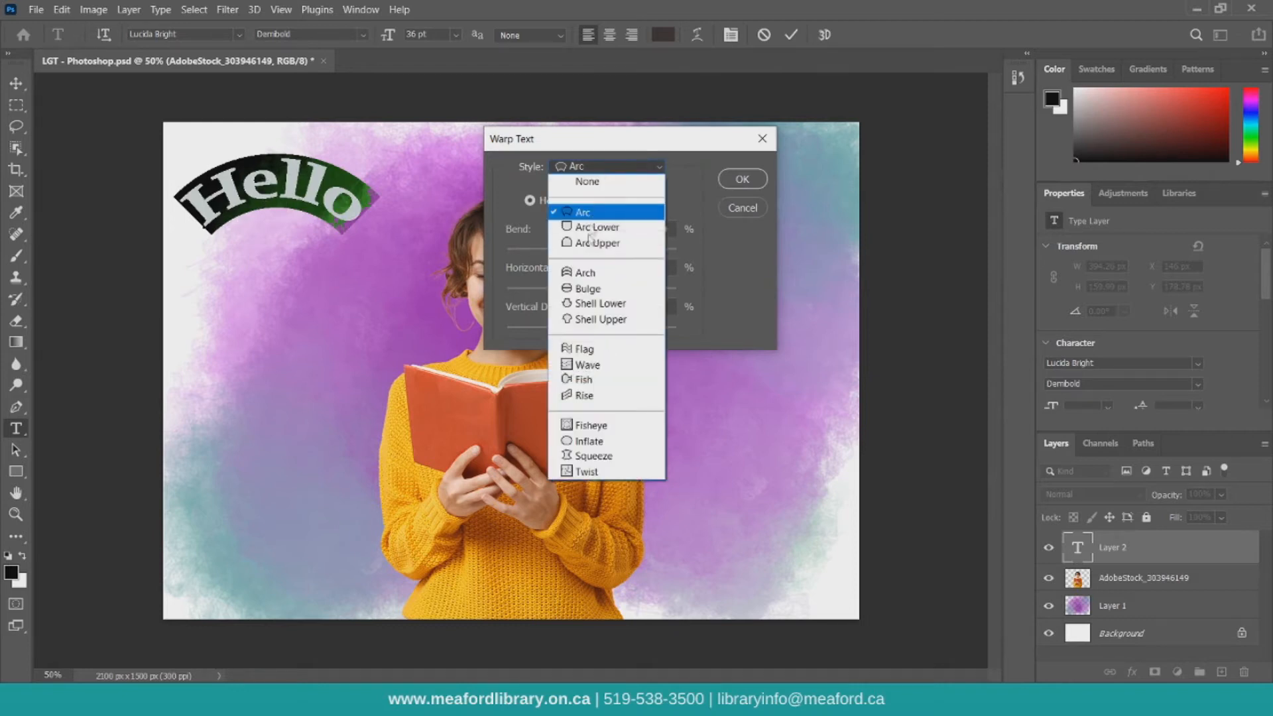
click(590, 290)
click(611, 174)
click(590, 360)
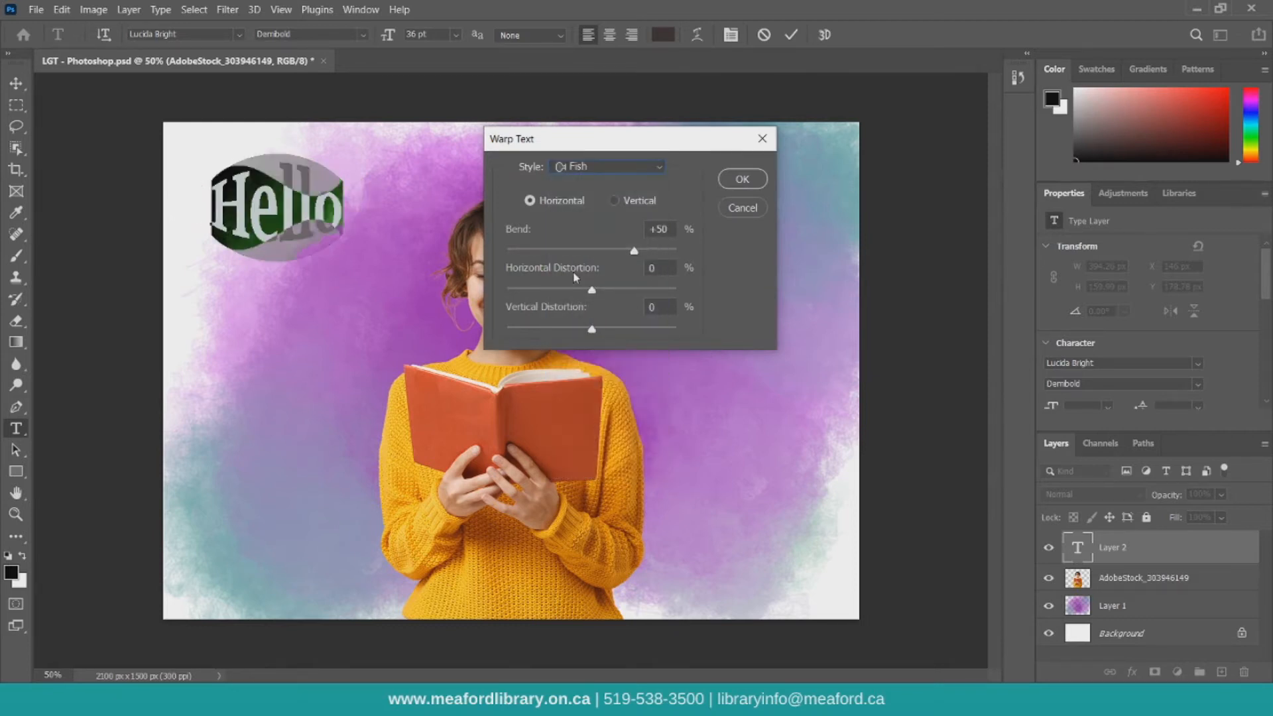
Step: Adjust the Fish warp's bend and its horizontal and vertical distortion, keep the horizontal orientation, and apply the warp
drag(581, 253, 633, 253)
drag(593, 291, 559, 330)
click(628, 205)
click(560, 202)
click(737, 182)
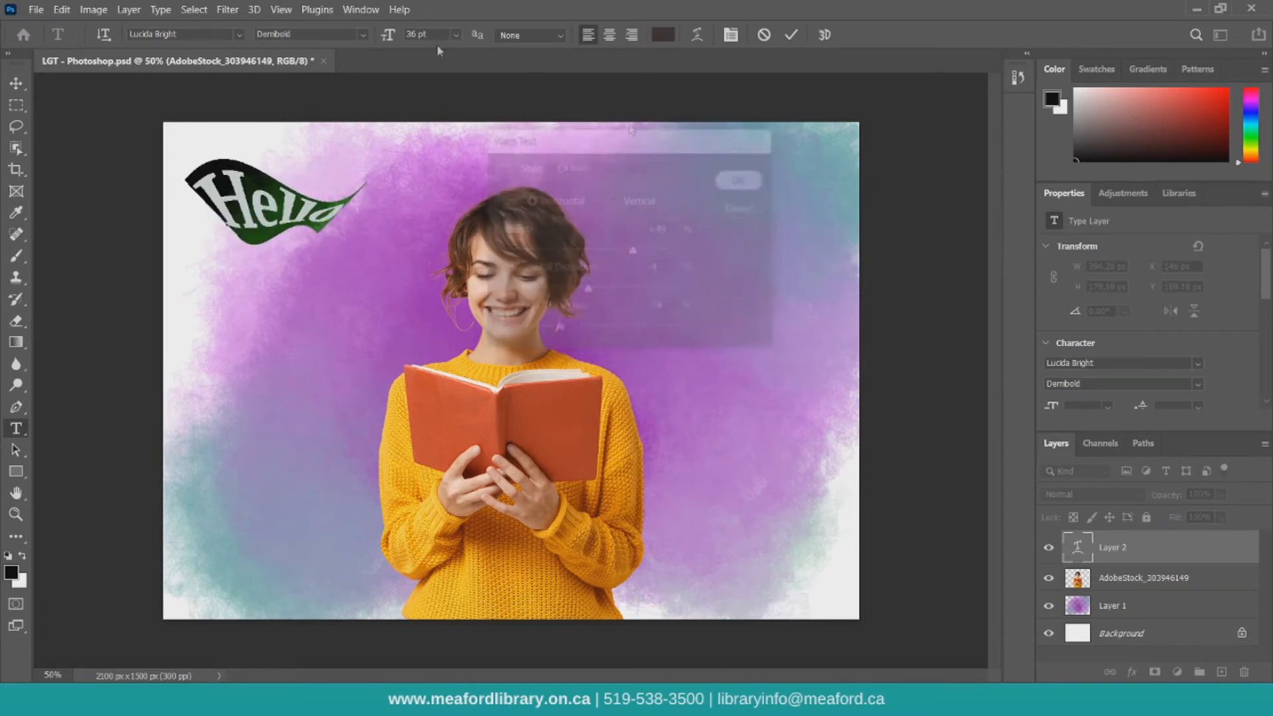
Step: Move the warped Hello text slightly up and to the right
click(15, 81)
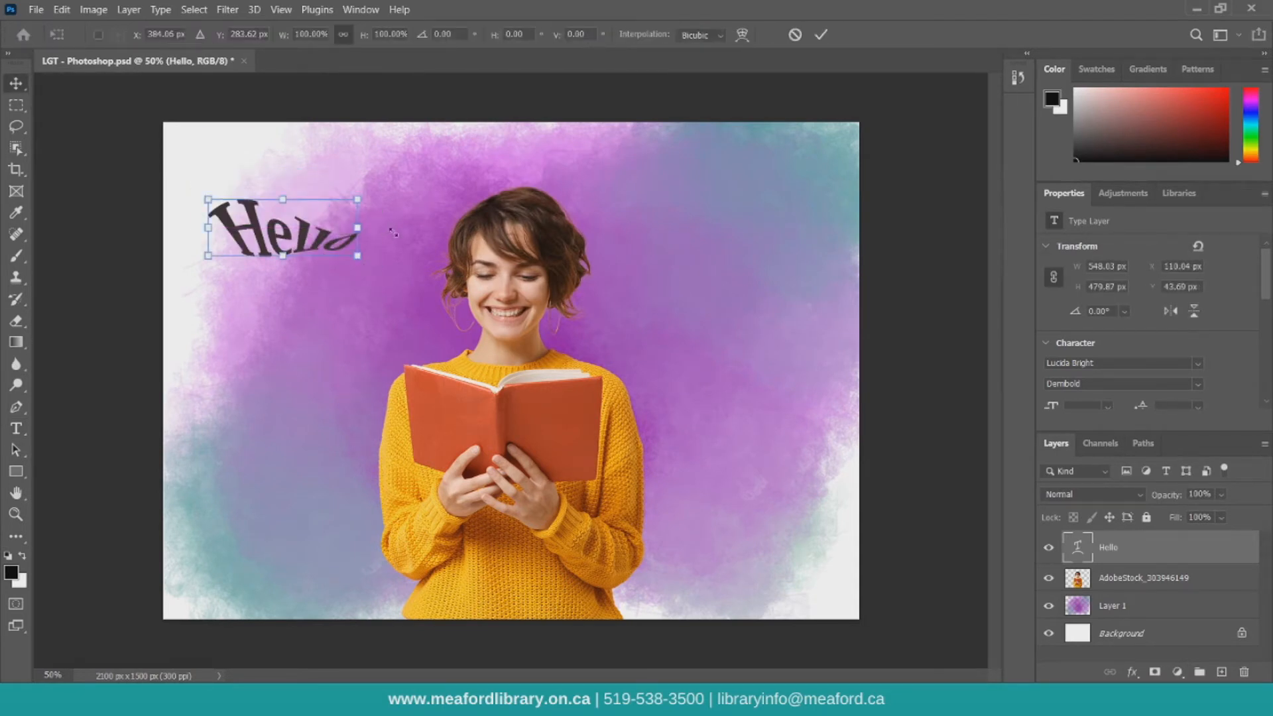
drag(361, 264, 393, 234)
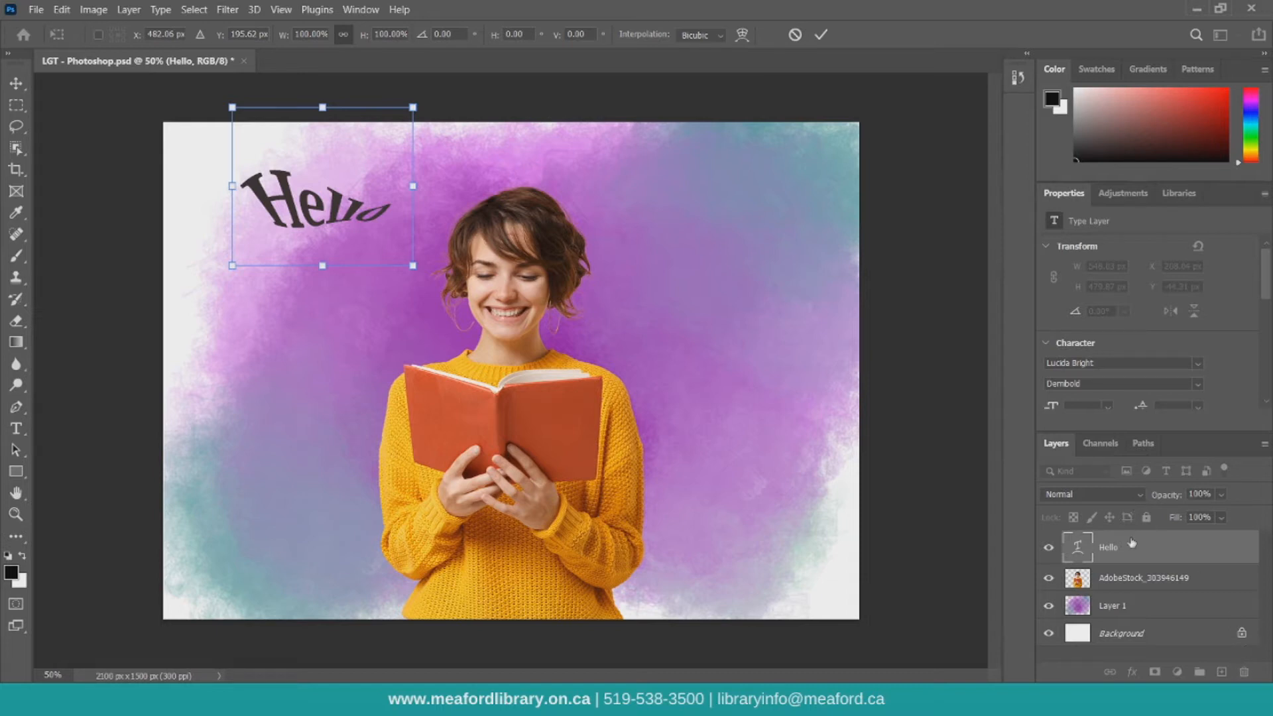
key(Return)
Step: Delete the Hello text layer
click(1246, 671)
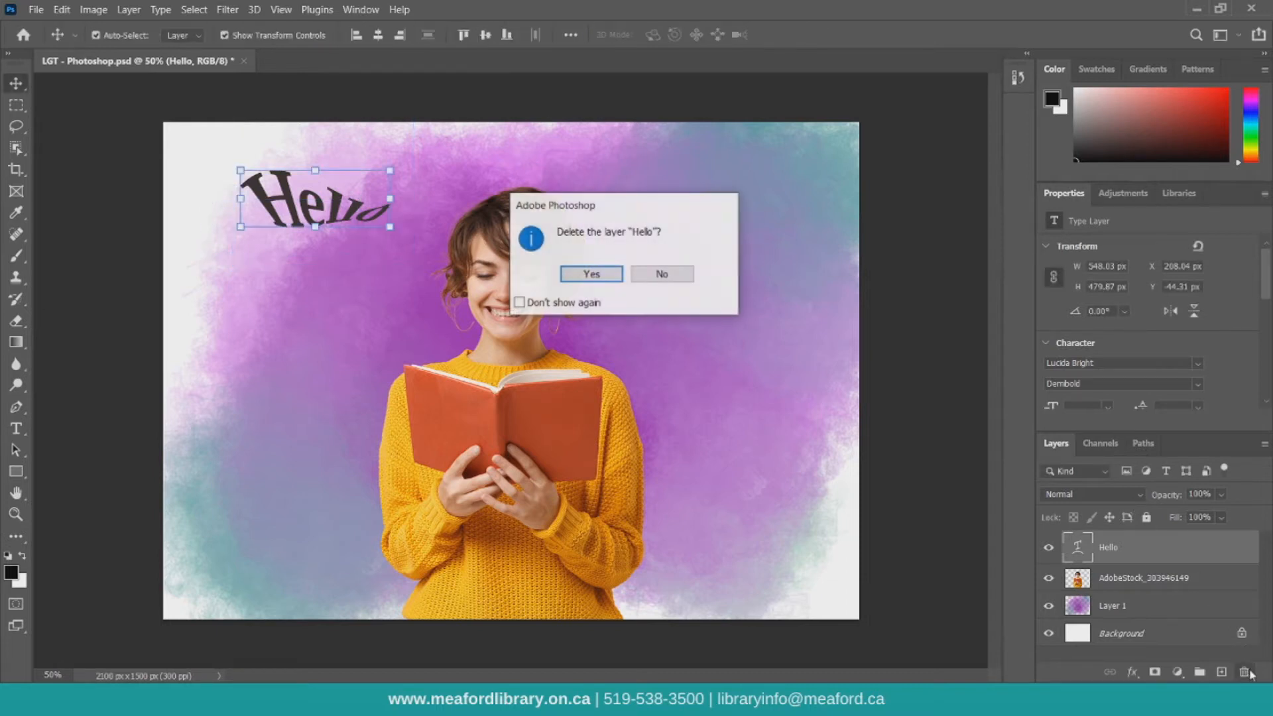
click(600, 275)
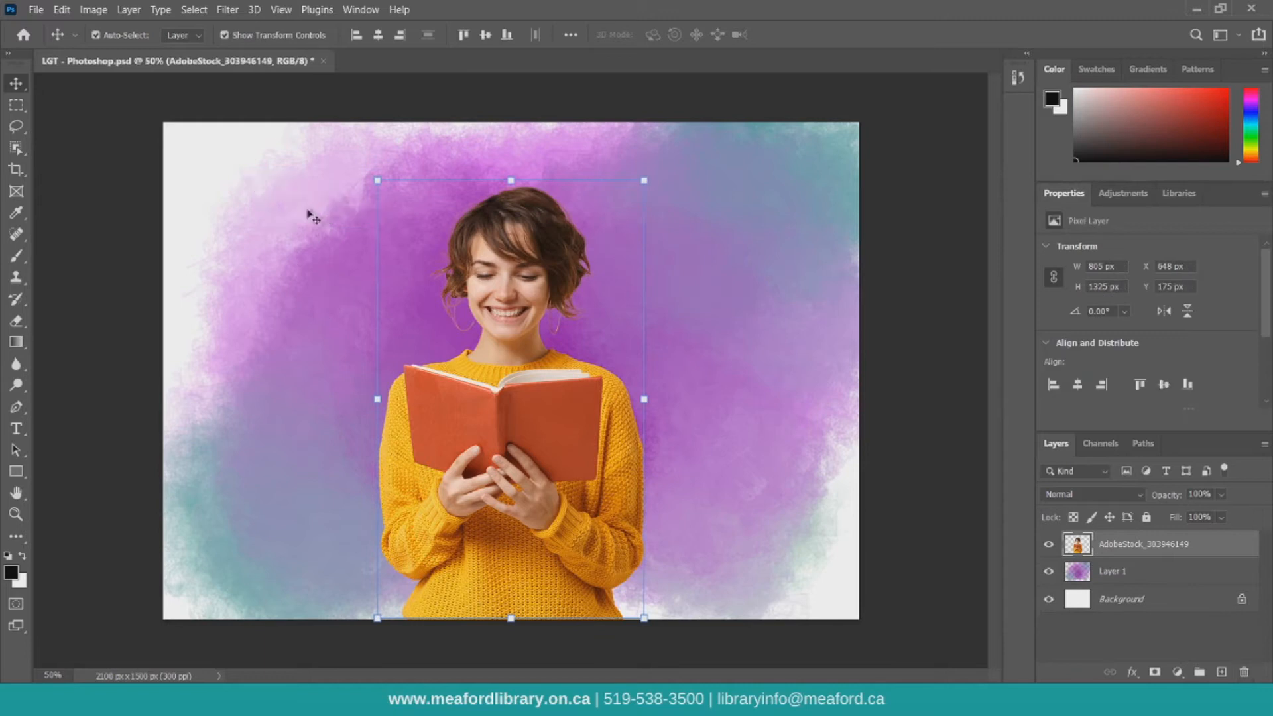
Step: Activate the Horizontal Type tool and add a new empty layer above the woman's layer
click(15, 431)
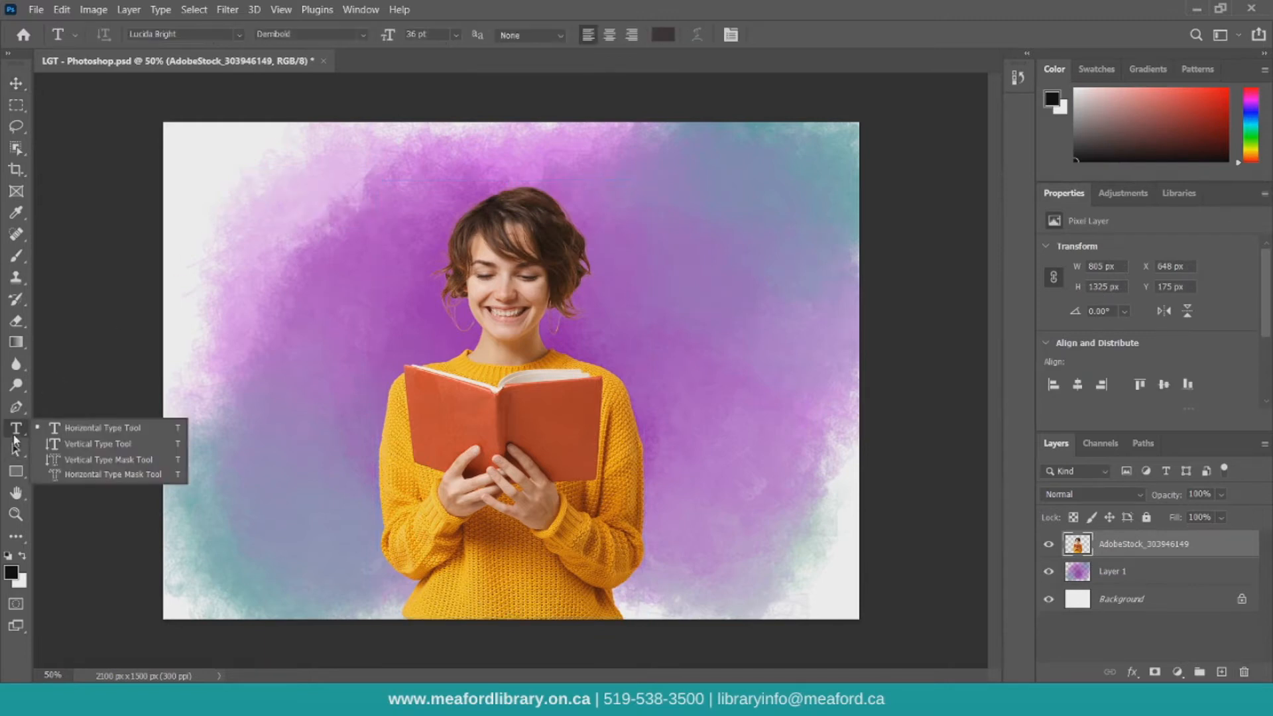
click(1222, 673)
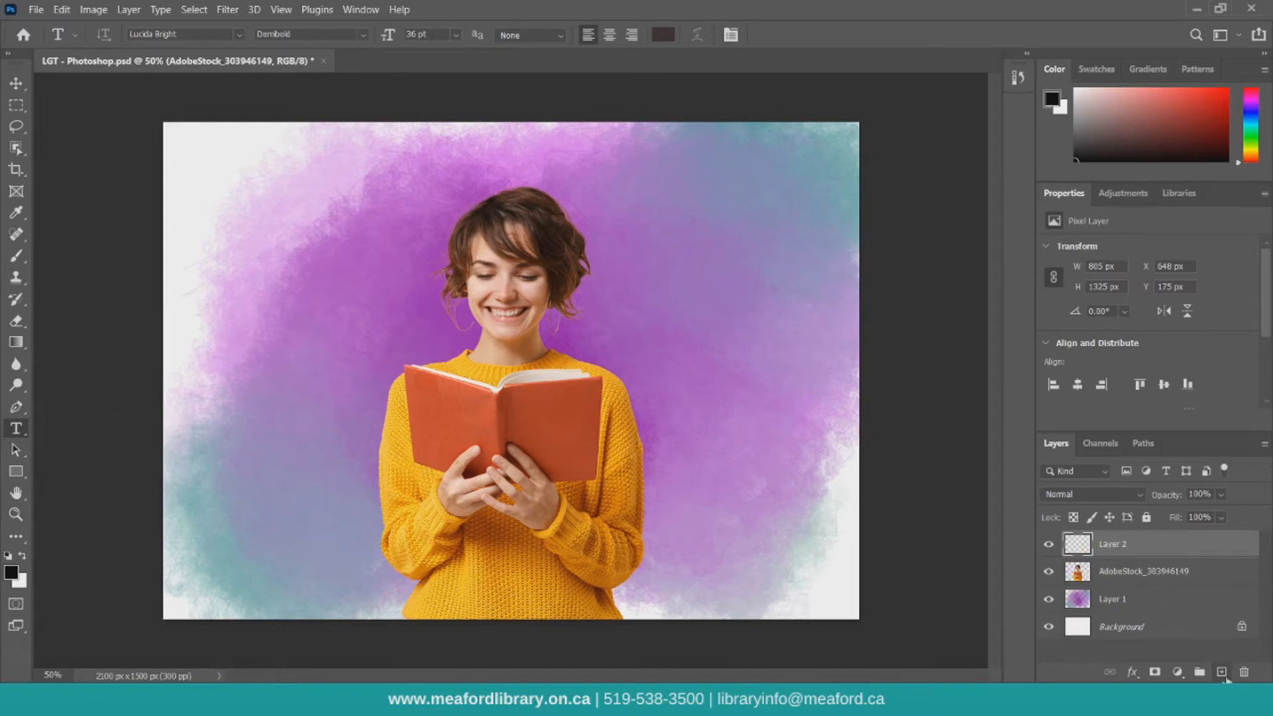
Step: Select a rectangular area about 512 × 825 px beside the woman on the empty layer and activate the Gradient tool
click(16, 105)
drag(238, 168, 407, 442)
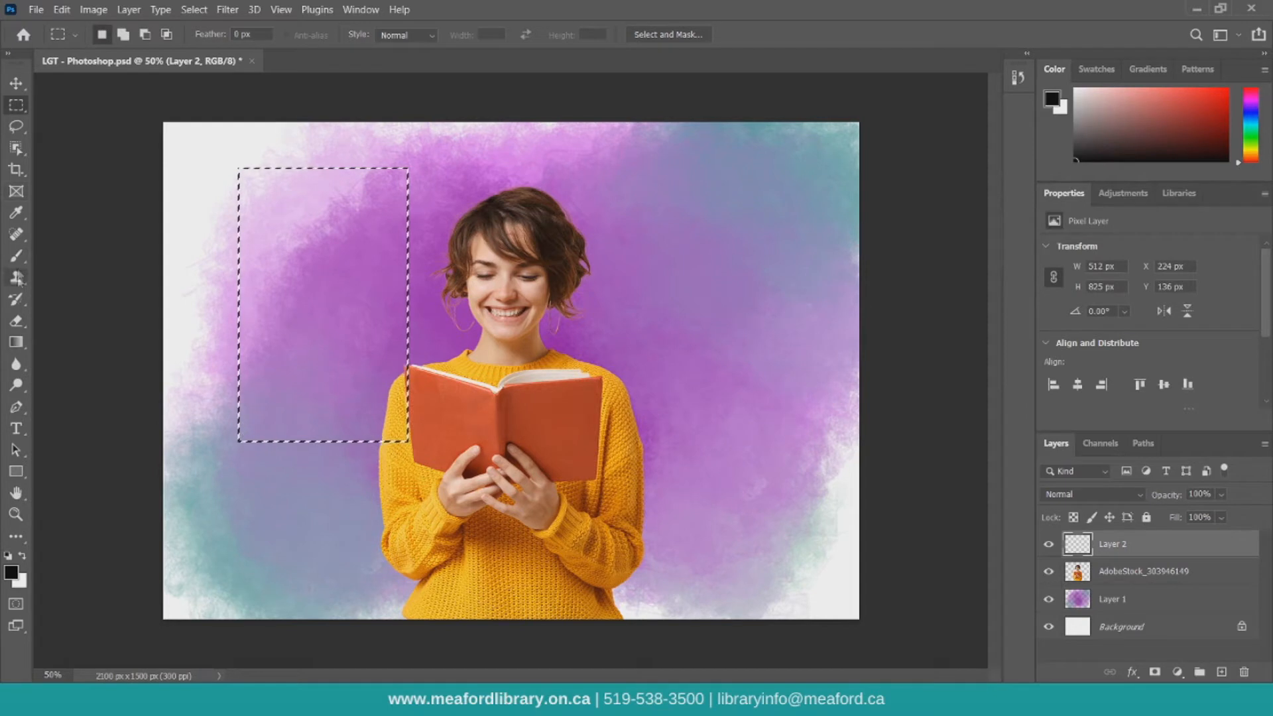
click(15, 342)
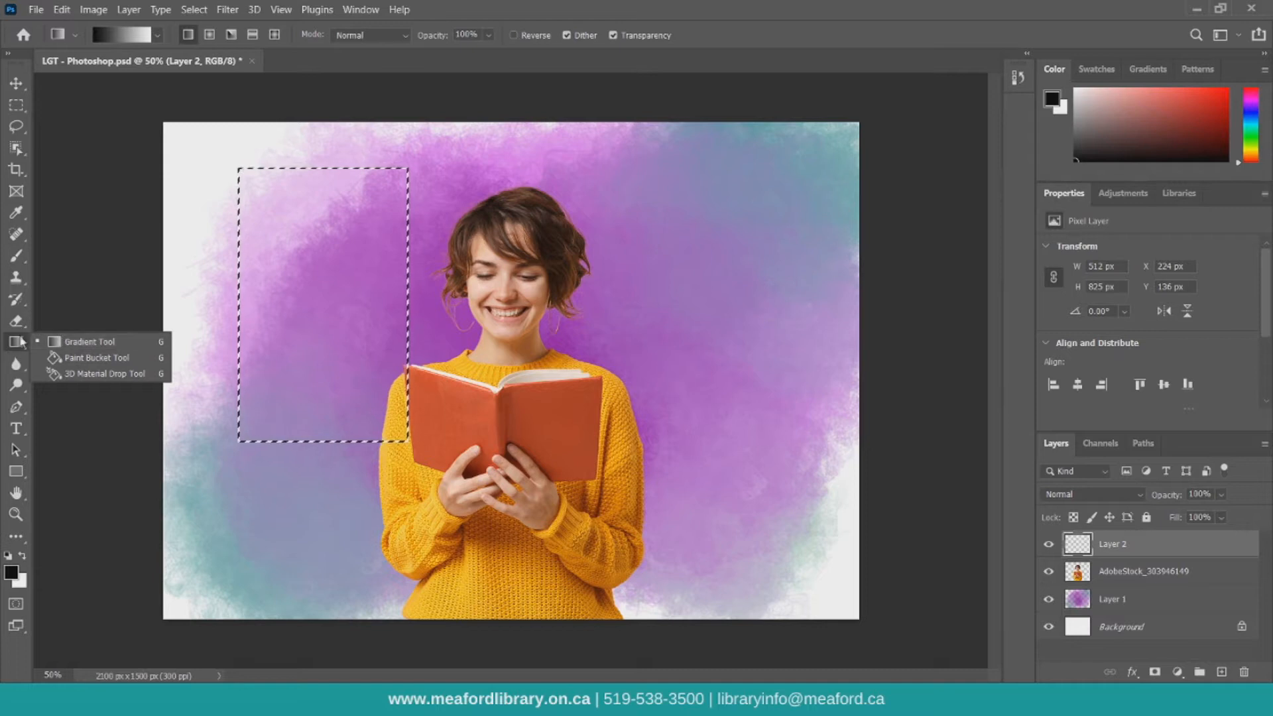
click(63, 342)
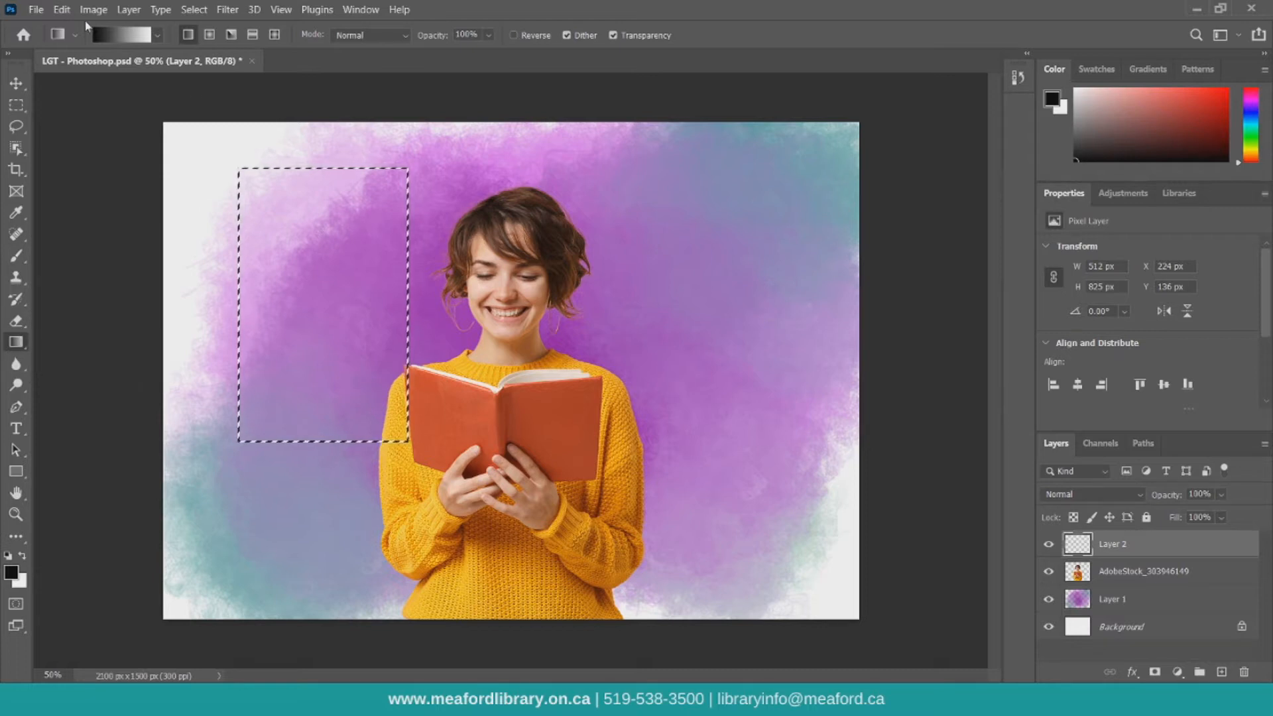
Step: Set the foreground colour to #2f58b4 and the background to purple, and fill the selection with a vertical linear gradient
click(1053, 99)
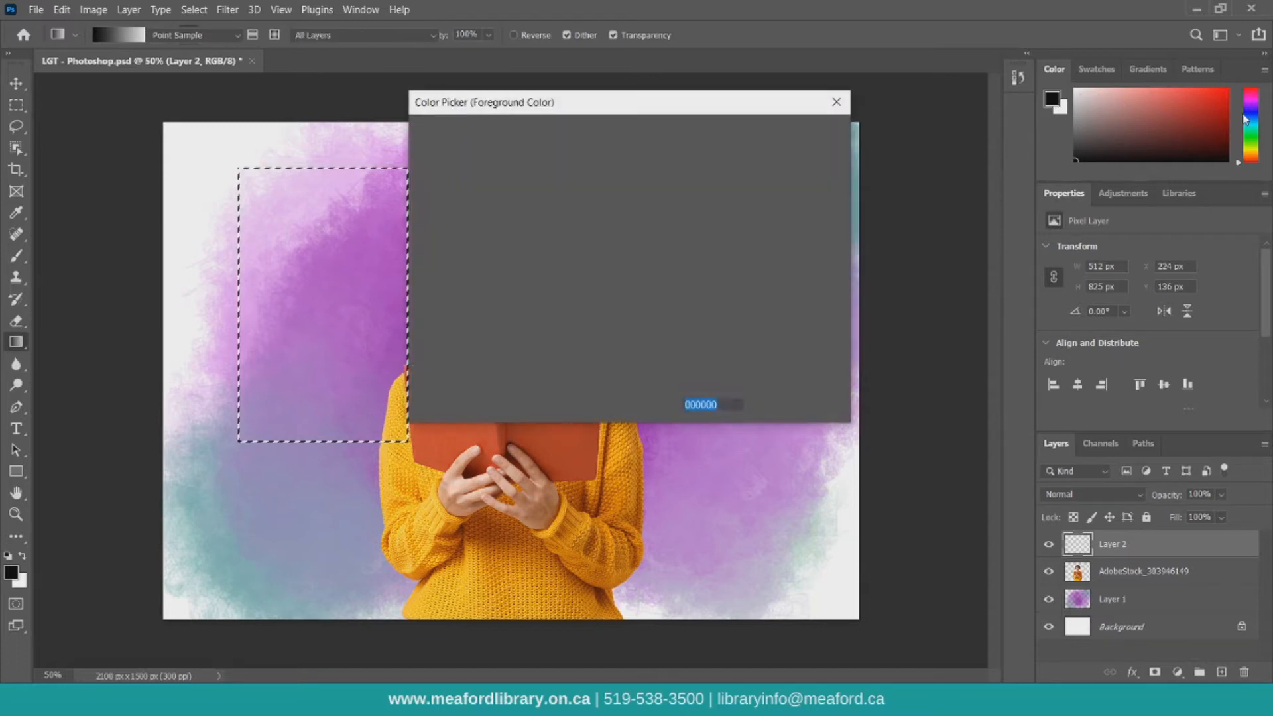
click(648, 222)
click(582, 195)
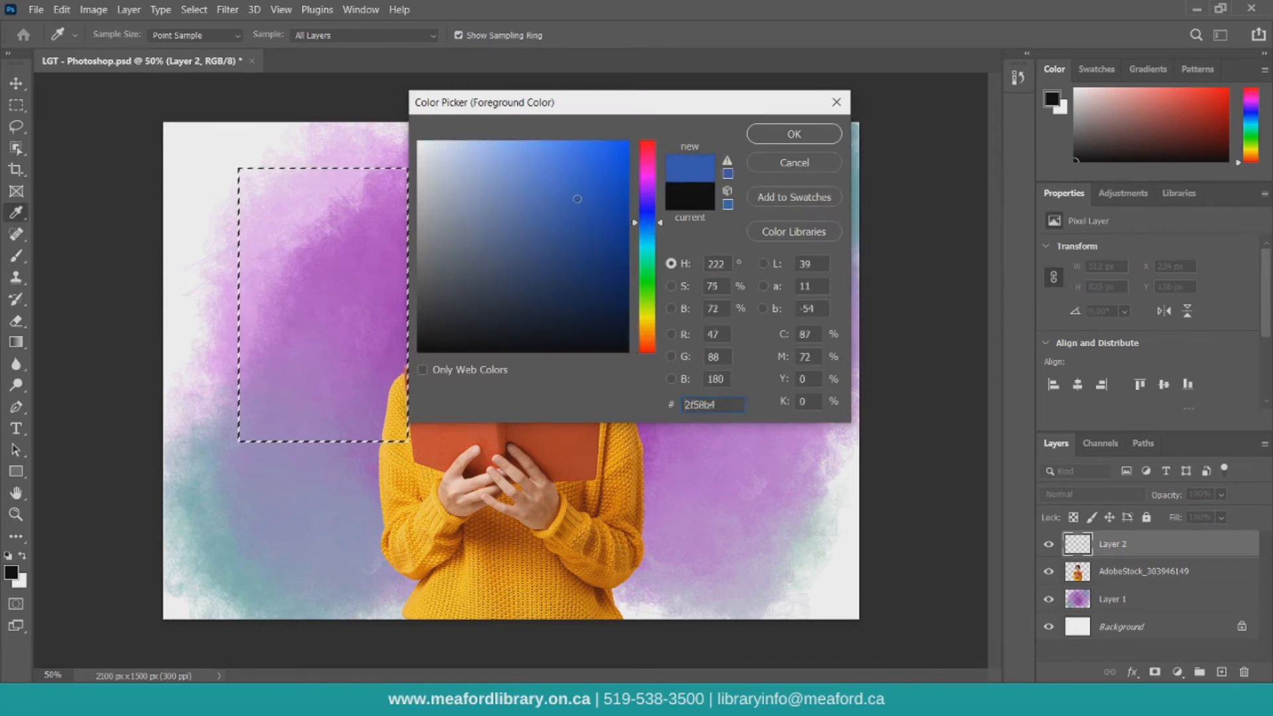
click(817, 137)
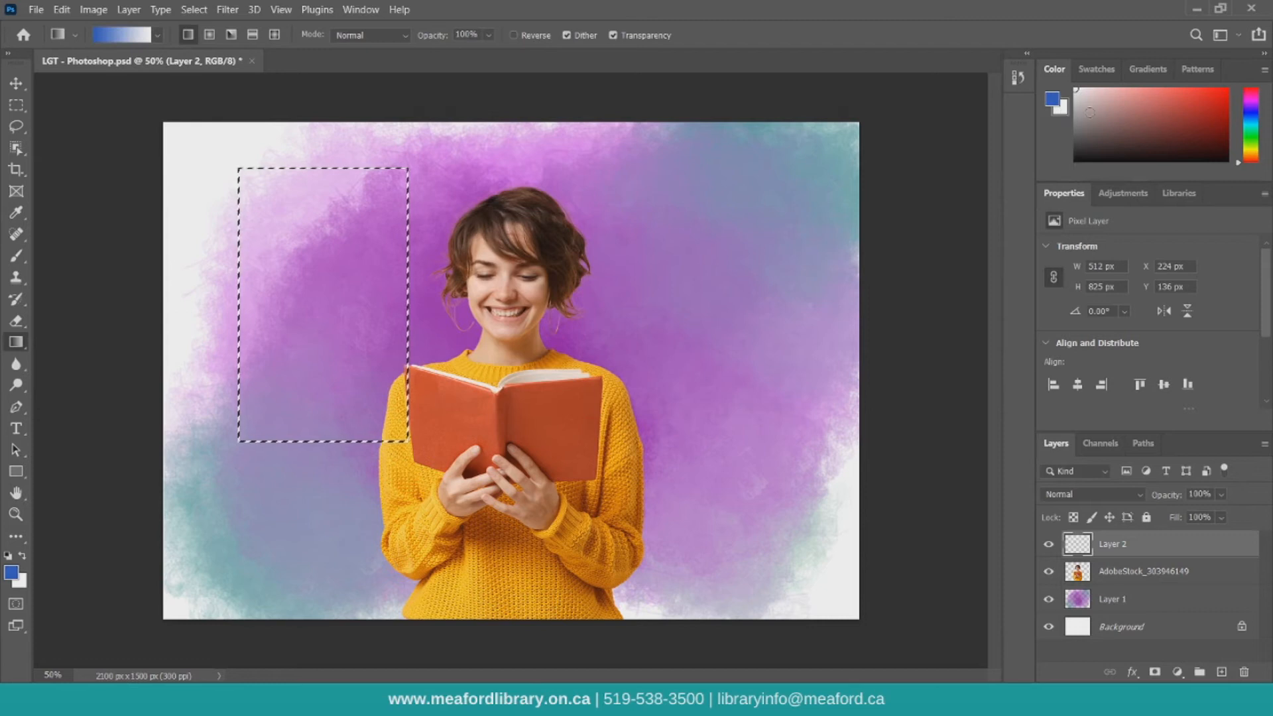
click(1256, 108)
click(1210, 106)
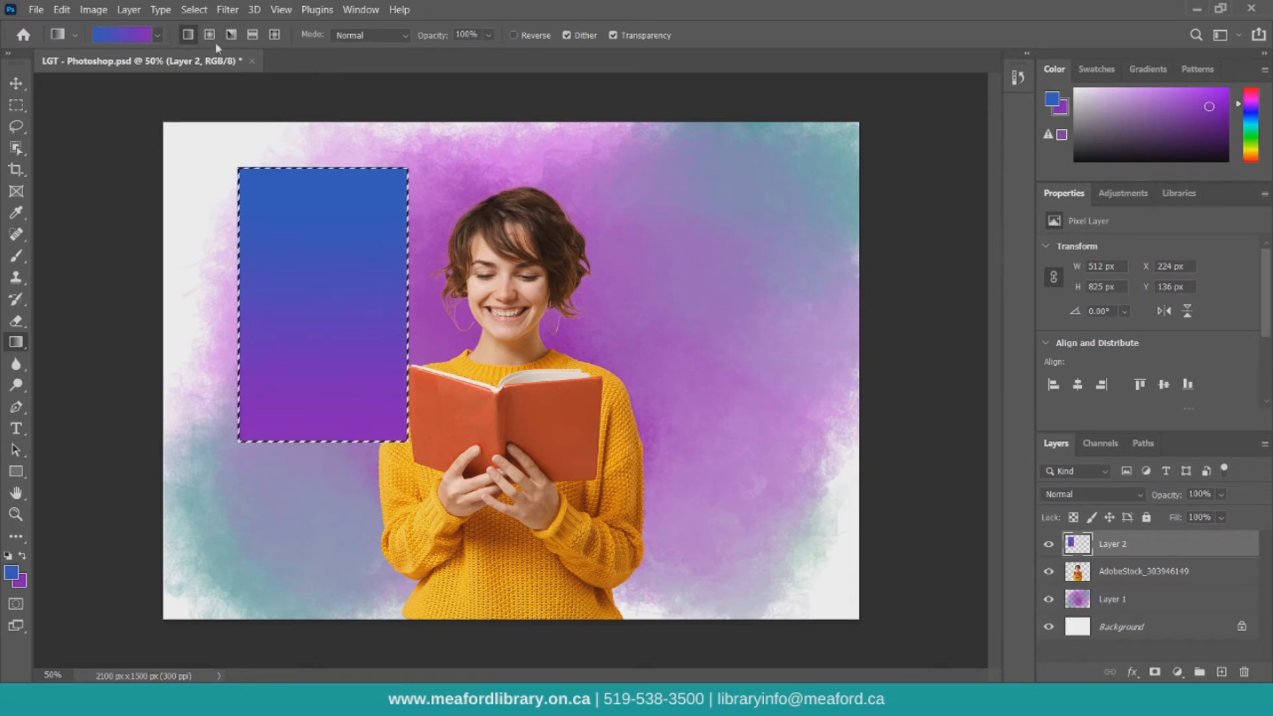
Step: Try the radial, angle, reflected and diamond gradient styles inside the selection
key(ctrl+z)
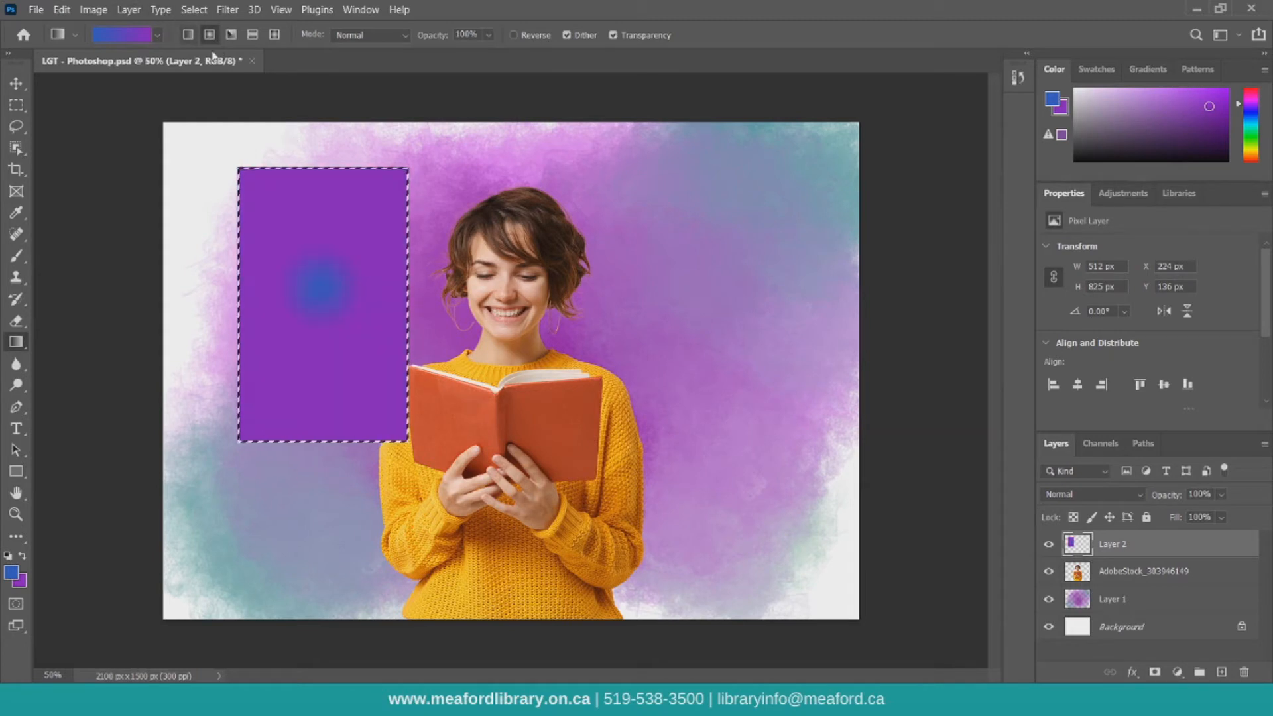
click(230, 35)
click(252, 34)
click(274, 35)
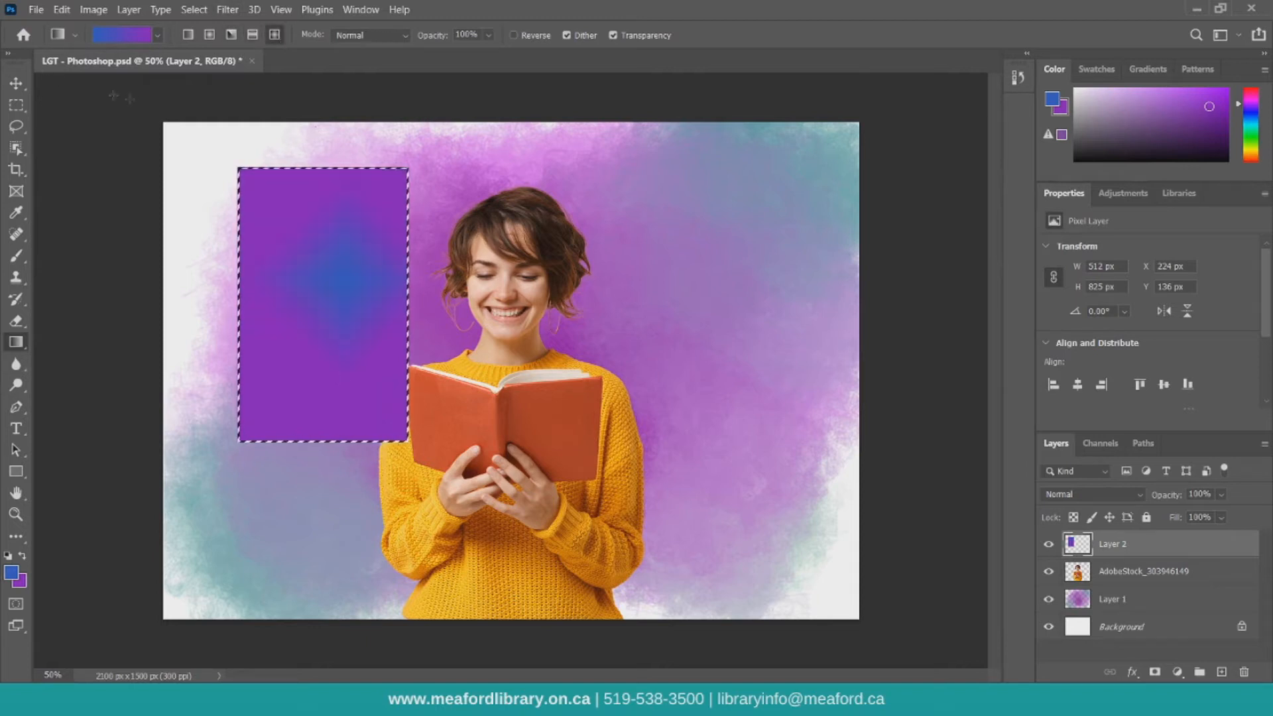
Step: Refill the selection with a purple-to-pink gradient preset from the Pinks group in the linear style, and deselect
click(139, 39)
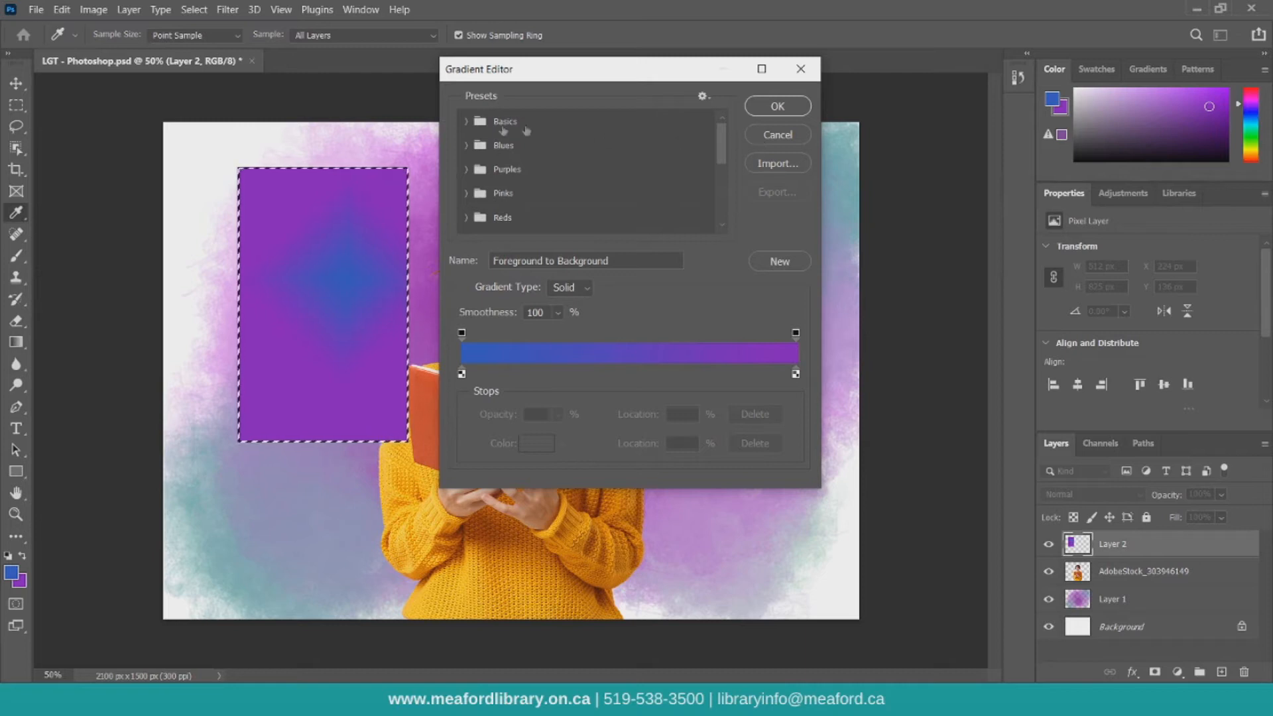
click(466, 144)
scroll(490, 166, down, 5)
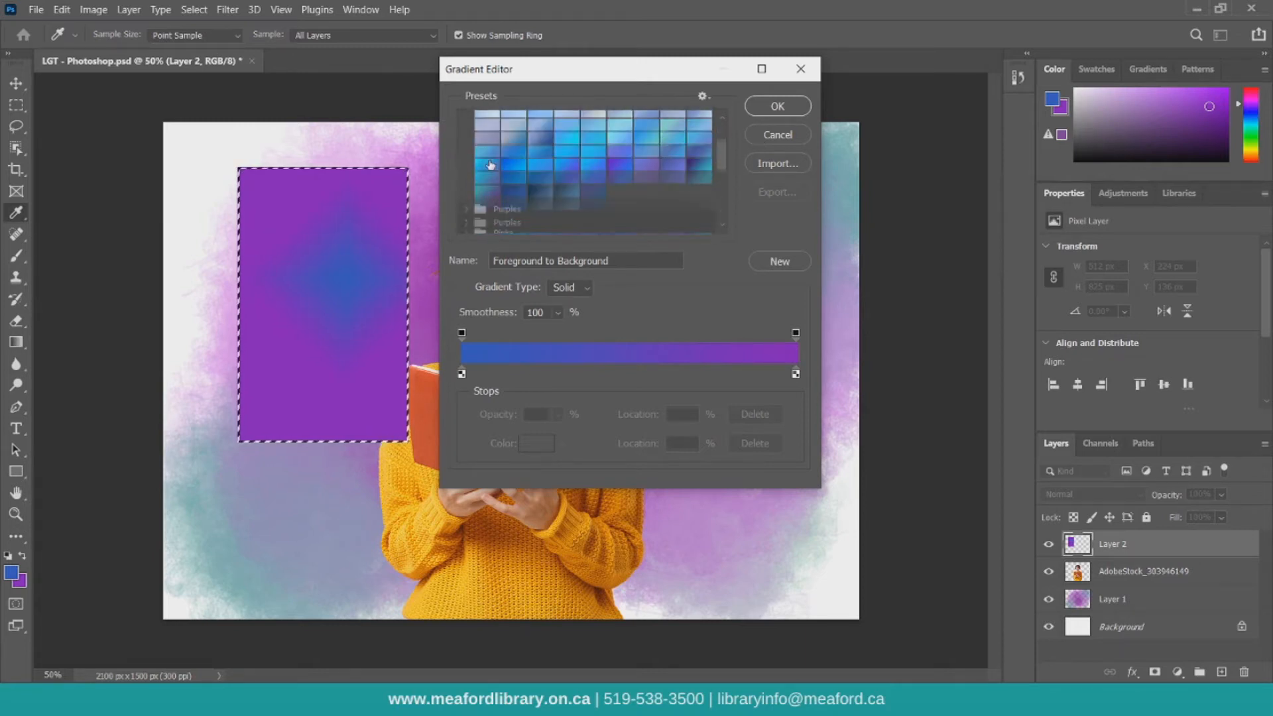
click(483, 181)
scroll(487, 182, down, 3)
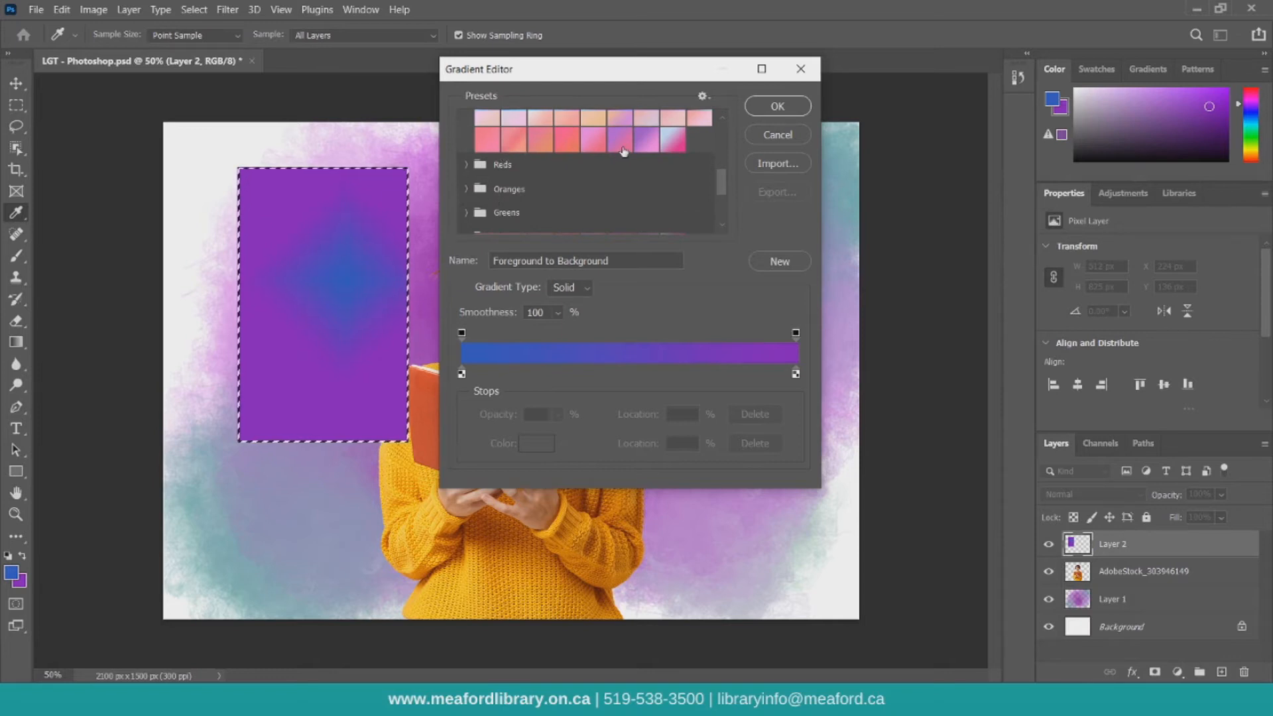
click(623, 151)
click(775, 106)
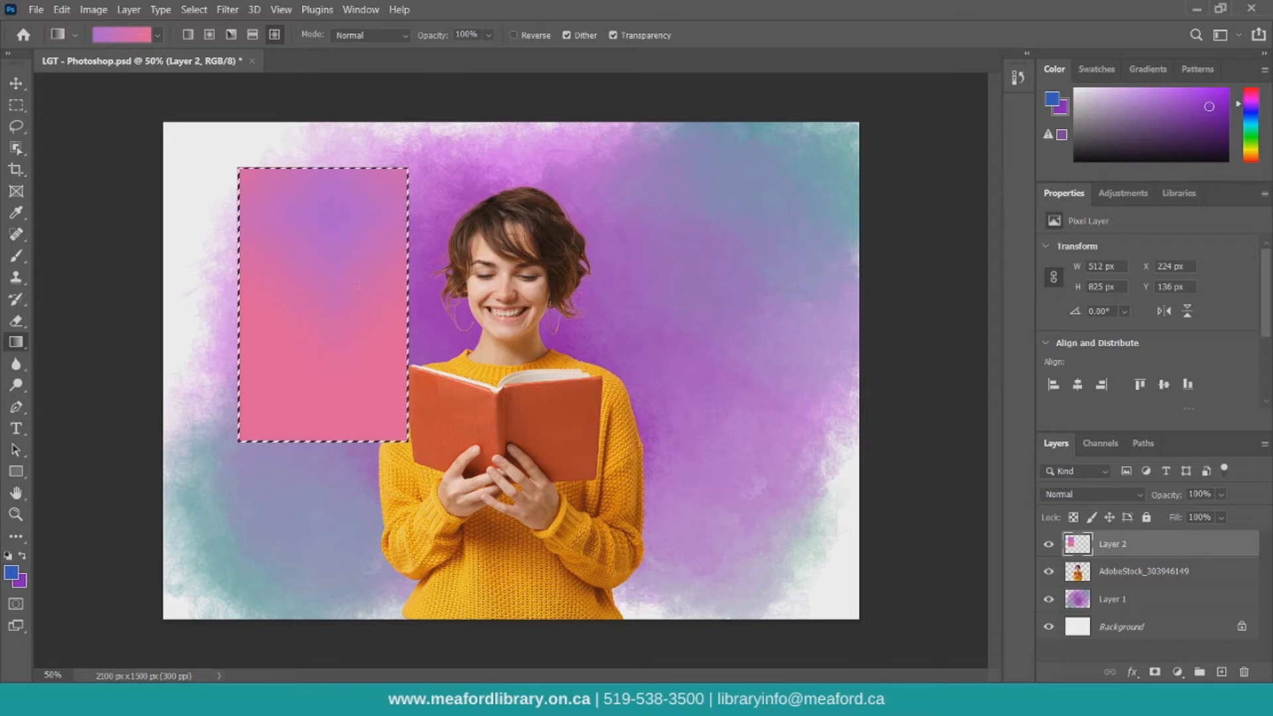
click(191, 37)
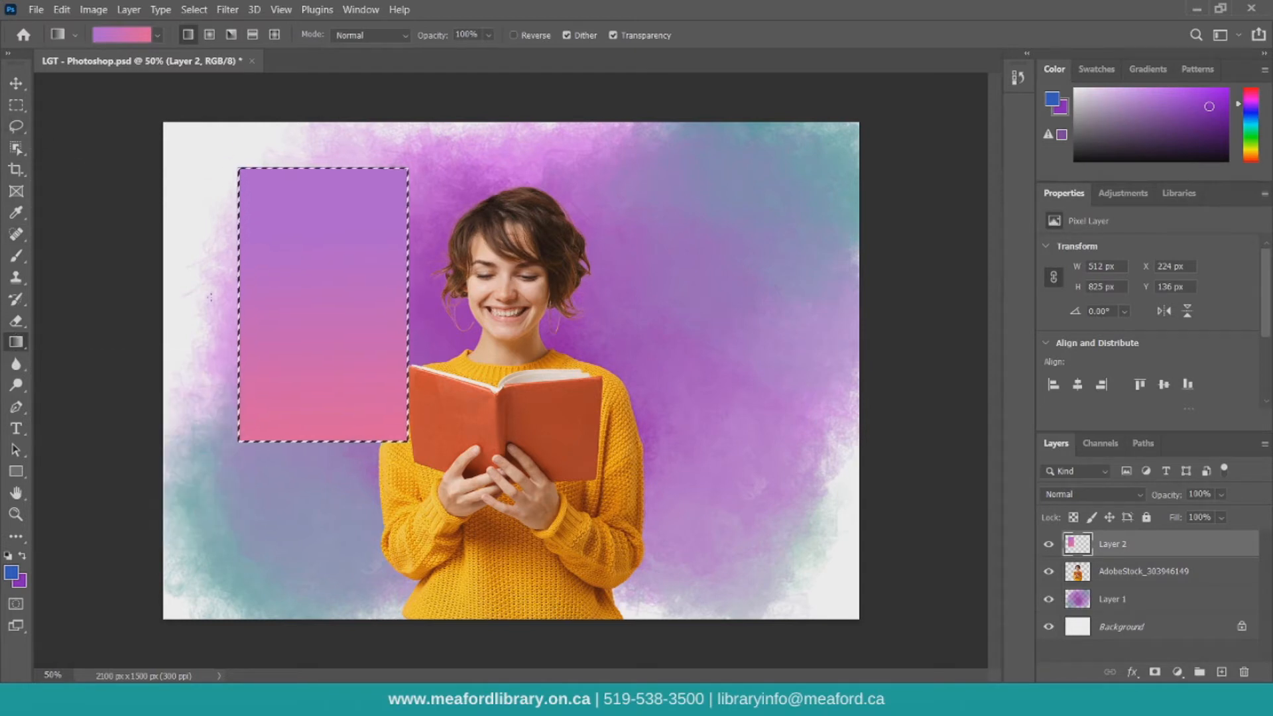
key(ctrl+d)
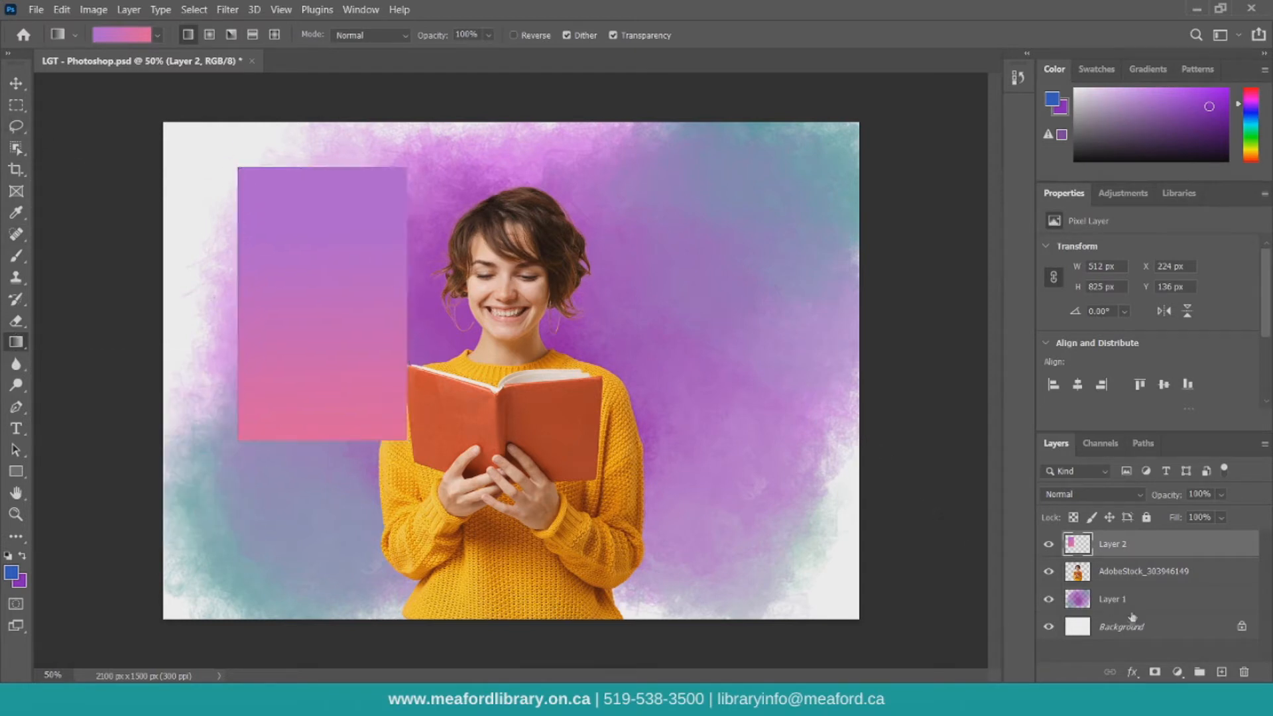
Step: Create a vertical type mask selection reading "Book" on the gradient rectangle
click(16, 428)
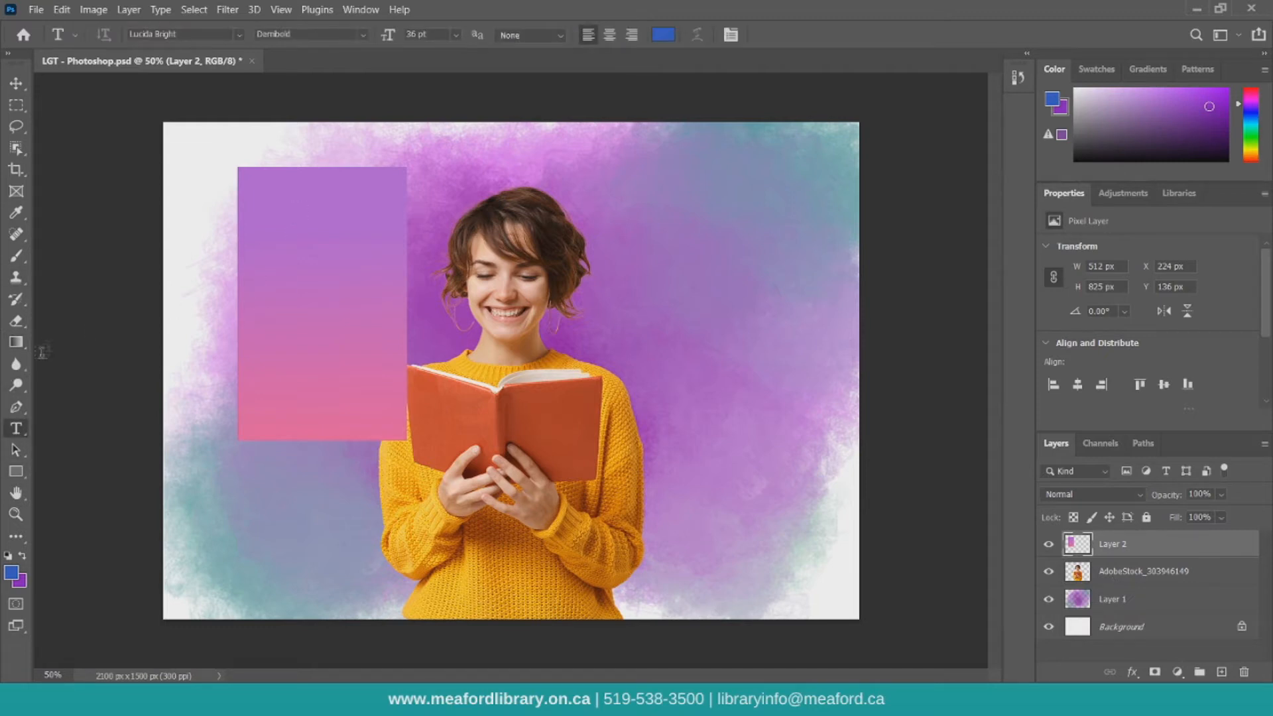
right_click(16, 429)
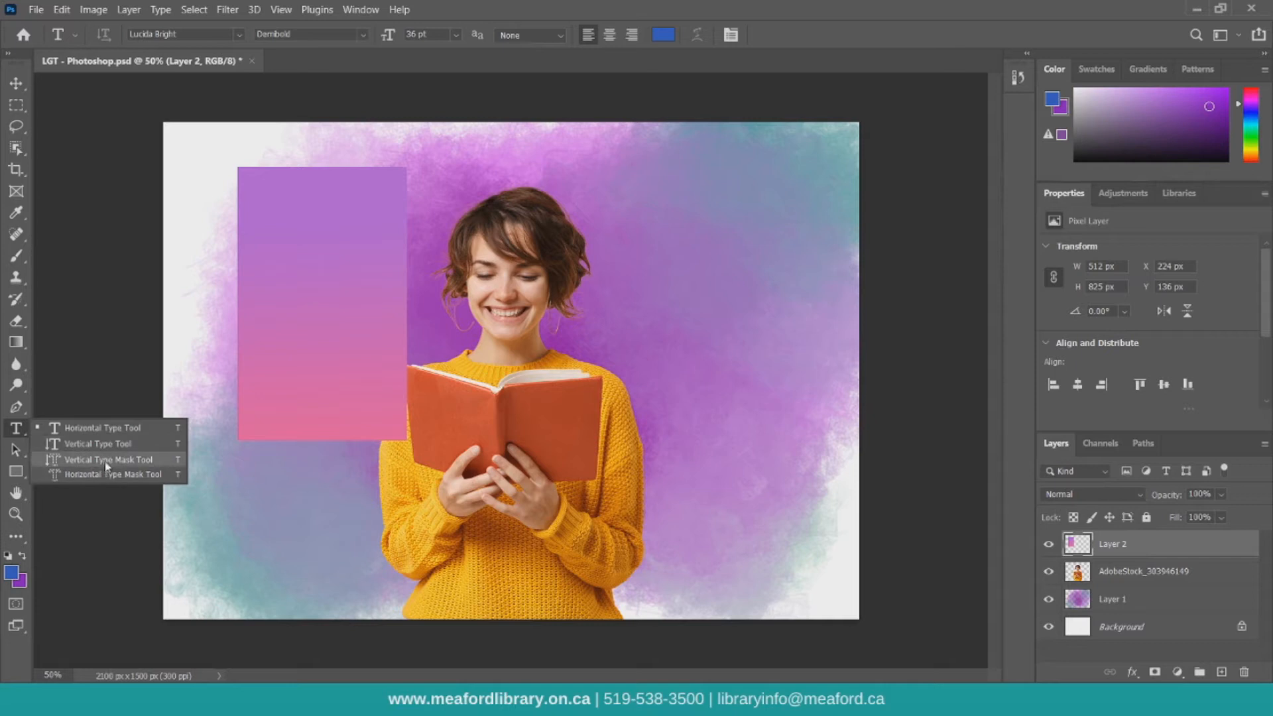
click(106, 459)
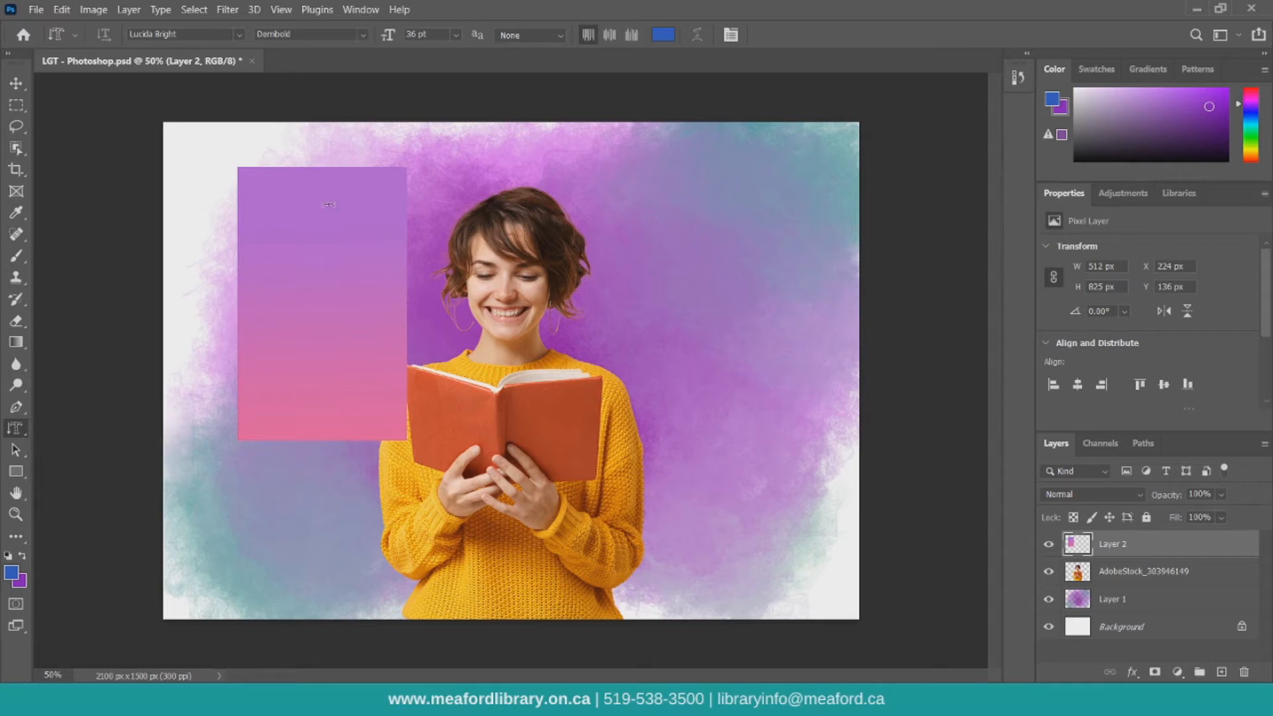
click(307, 179)
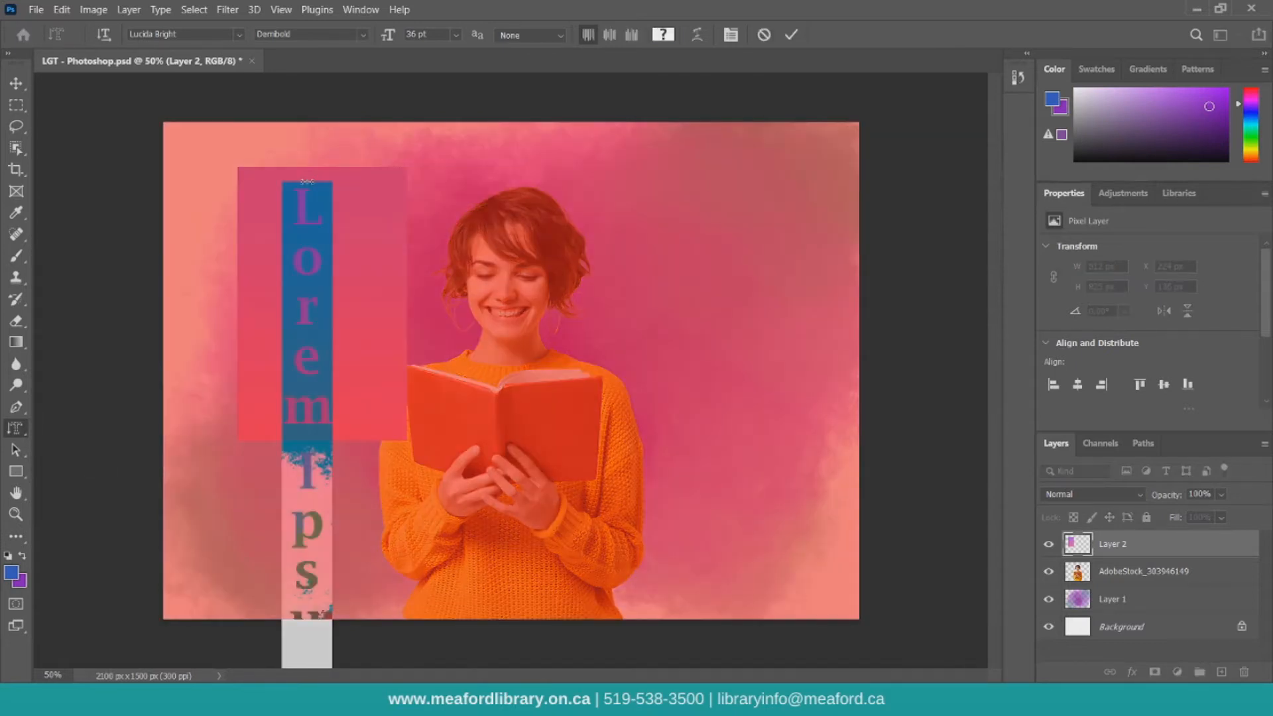
text(BOok)
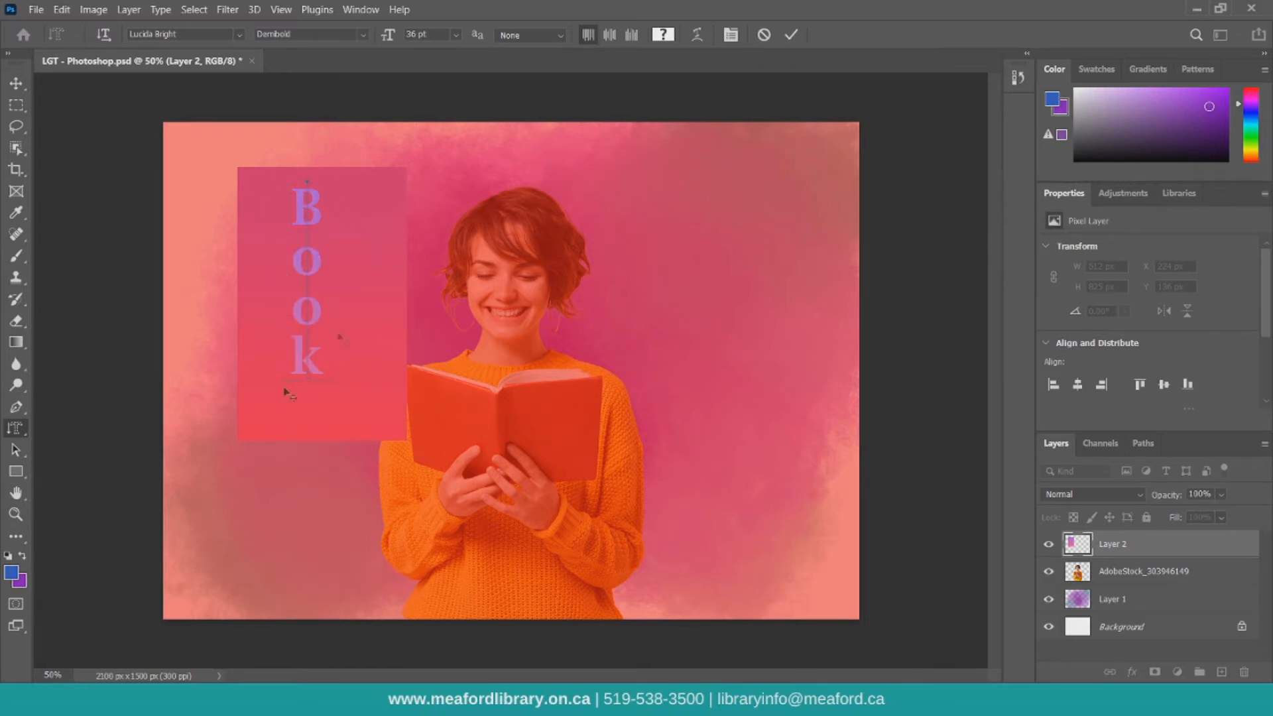
click(791, 35)
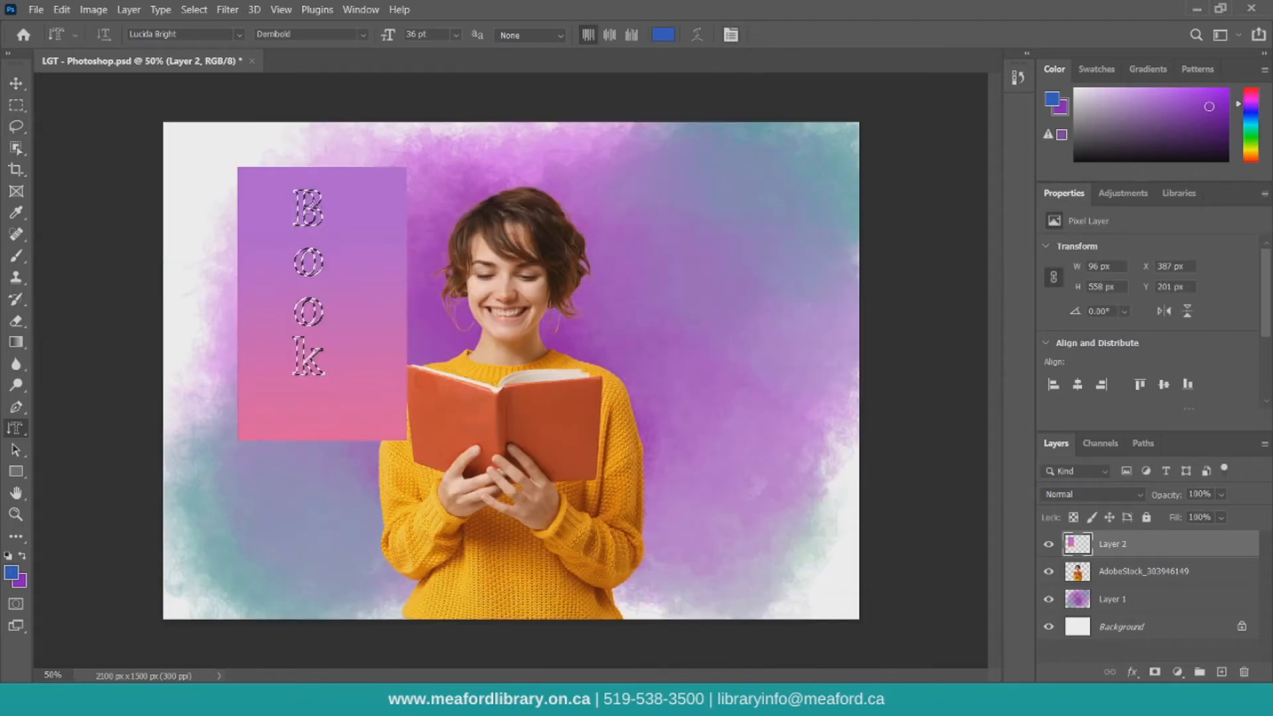
Step: Move the selected Book letters out of the gradient rectangle onto the canvas to its left, and deselect
key(v)
drag(316, 218, 208, 235)
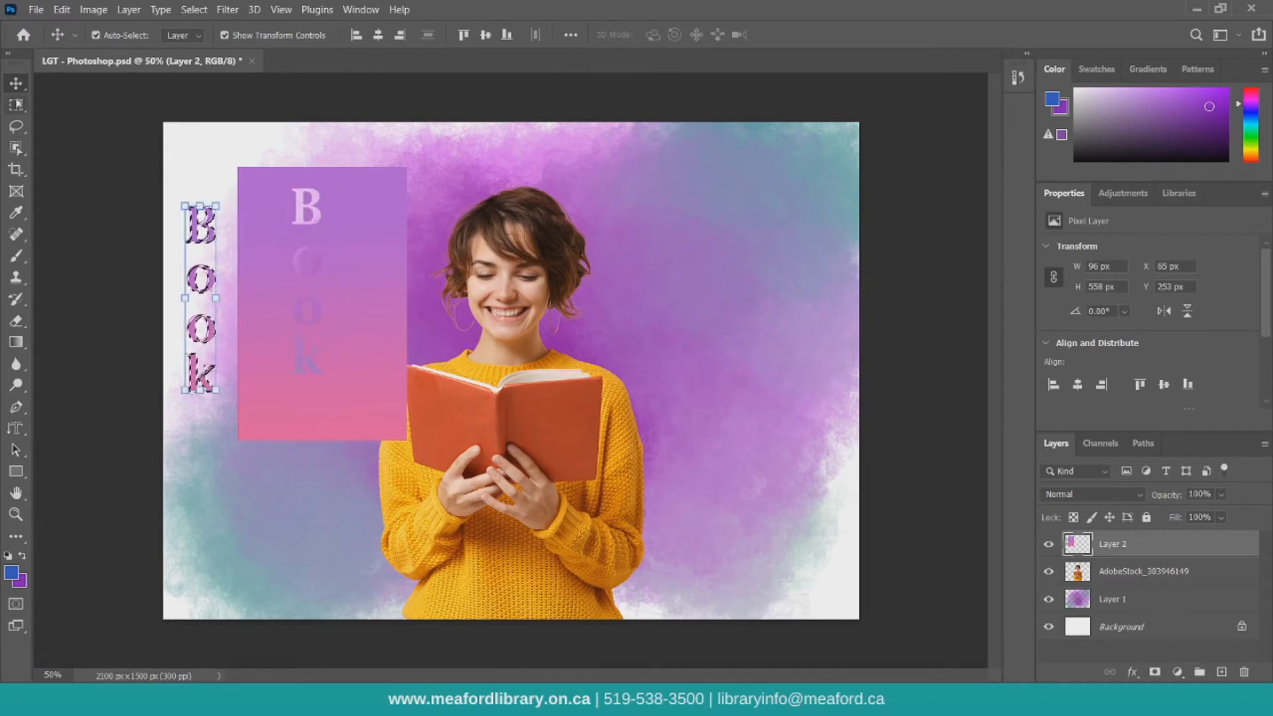
key(m)
click(249, 150)
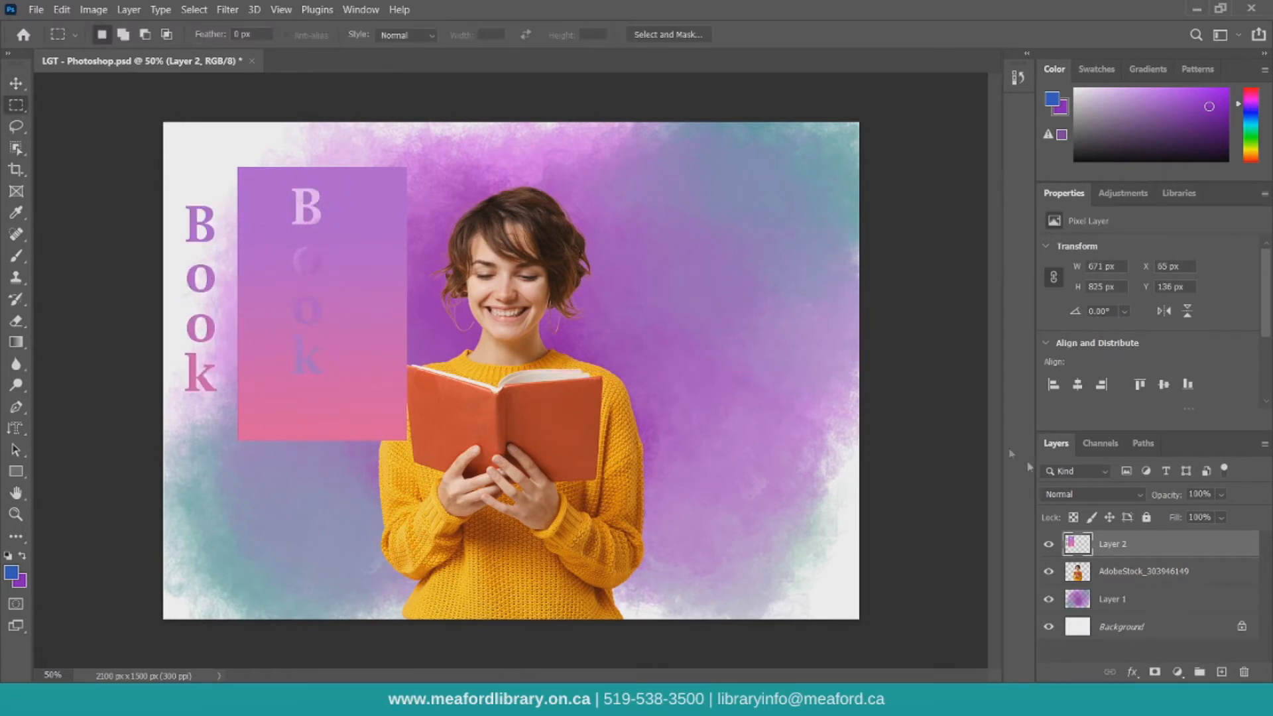
Step: Hide and show the painted background, woman and gradient layers to examine the cut-out Book lettering
click(1052, 601)
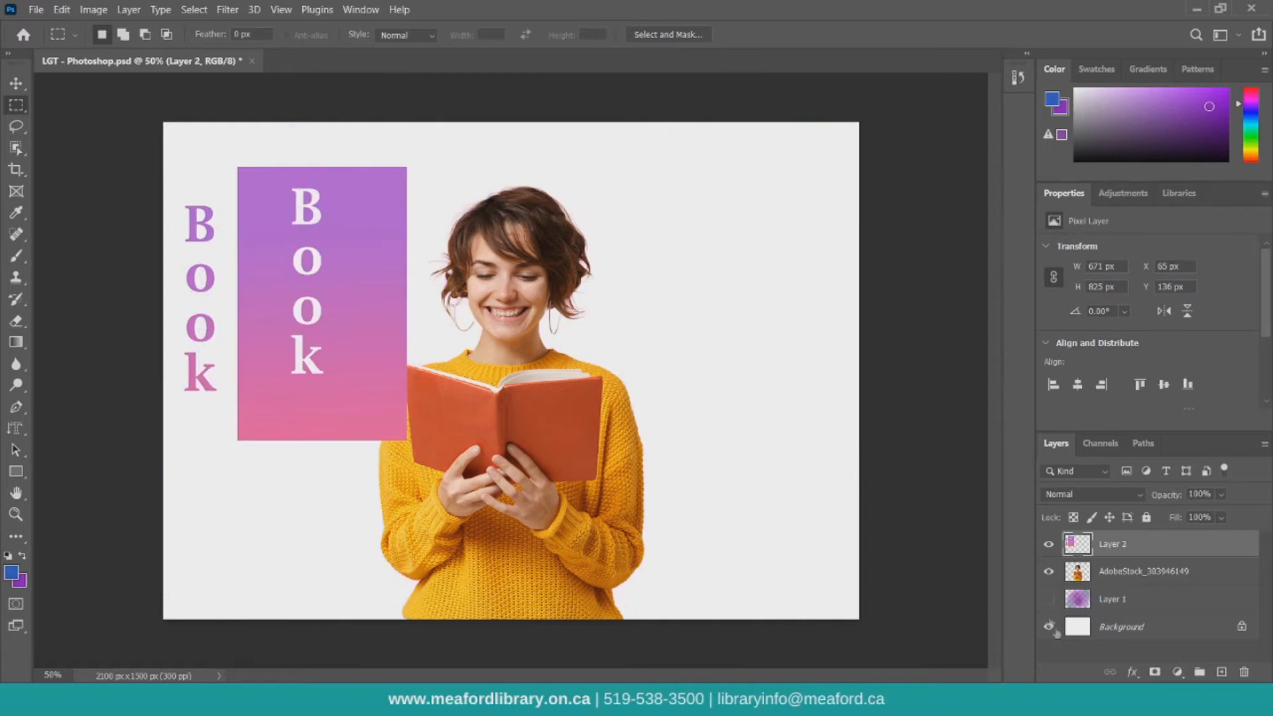
click(1049, 571)
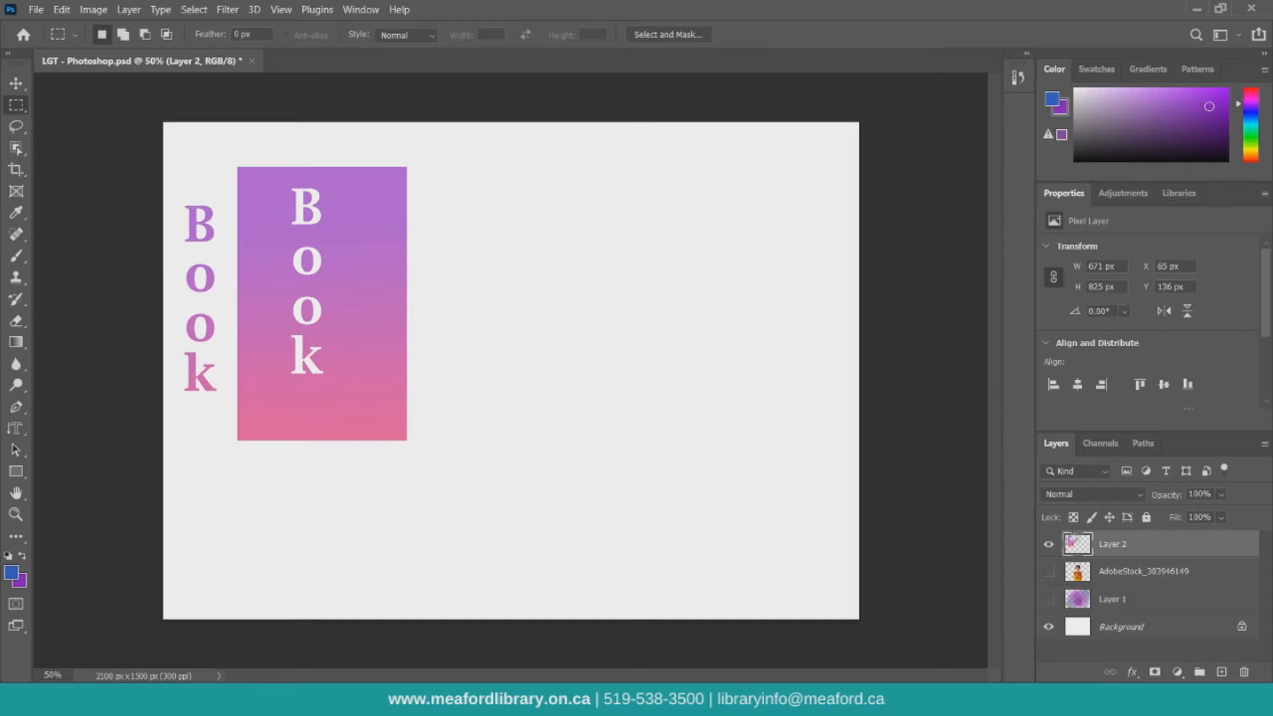
click(1049, 571)
click(1049, 599)
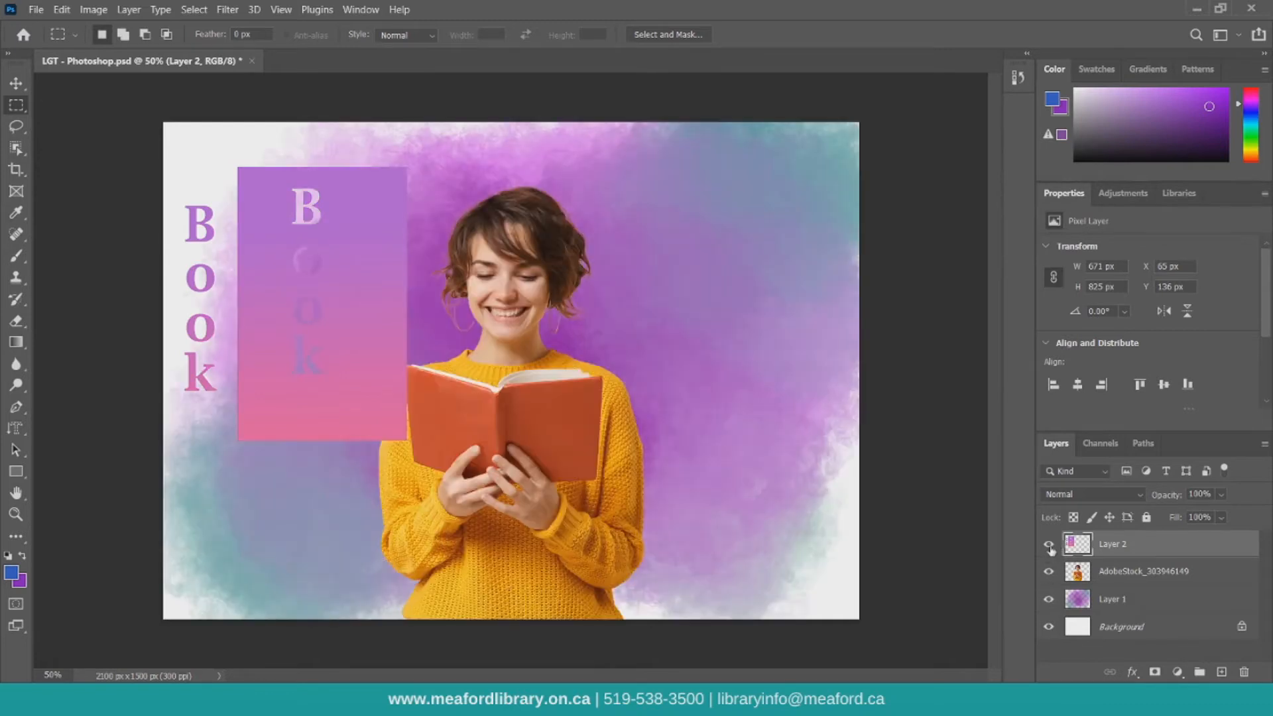
click(1049, 543)
click(1049, 544)
Step: Delete the gradient layer containing the Book cut-out
click(1244, 672)
click(594, 274)
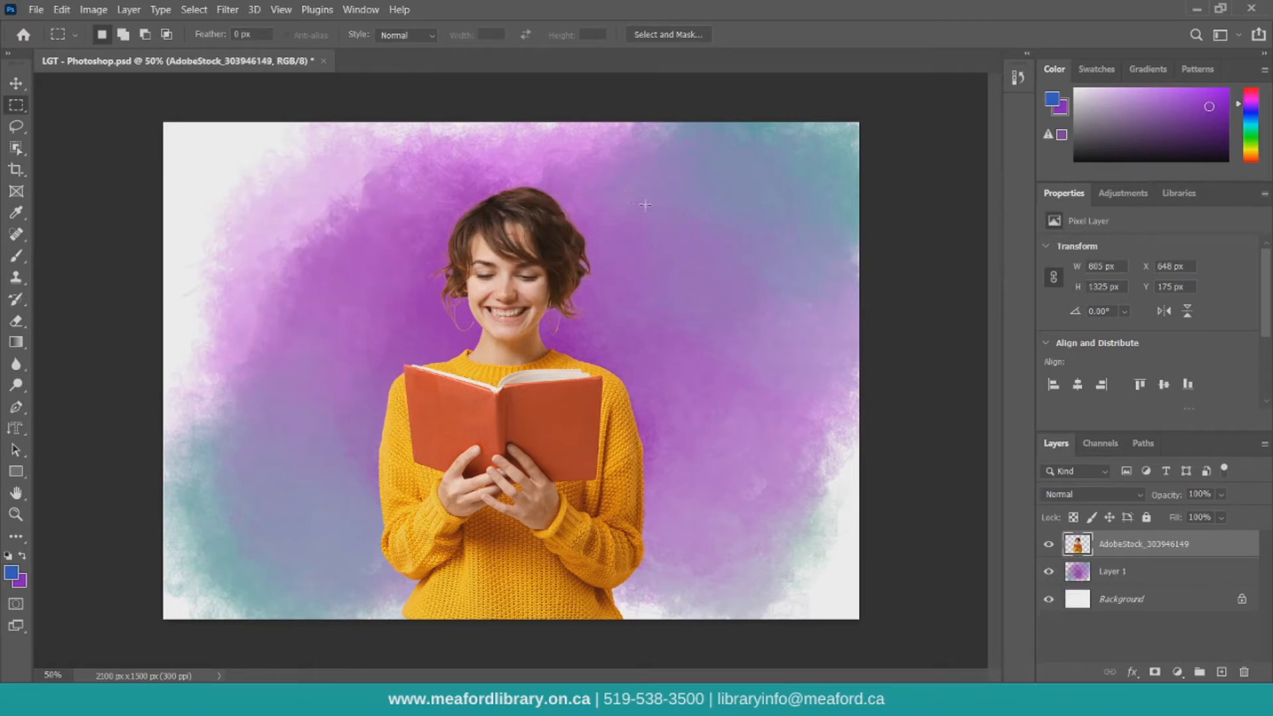
Step: Draw a rectangle shape about 558 × 432 px to the left of the woman's head
click(13, 475)
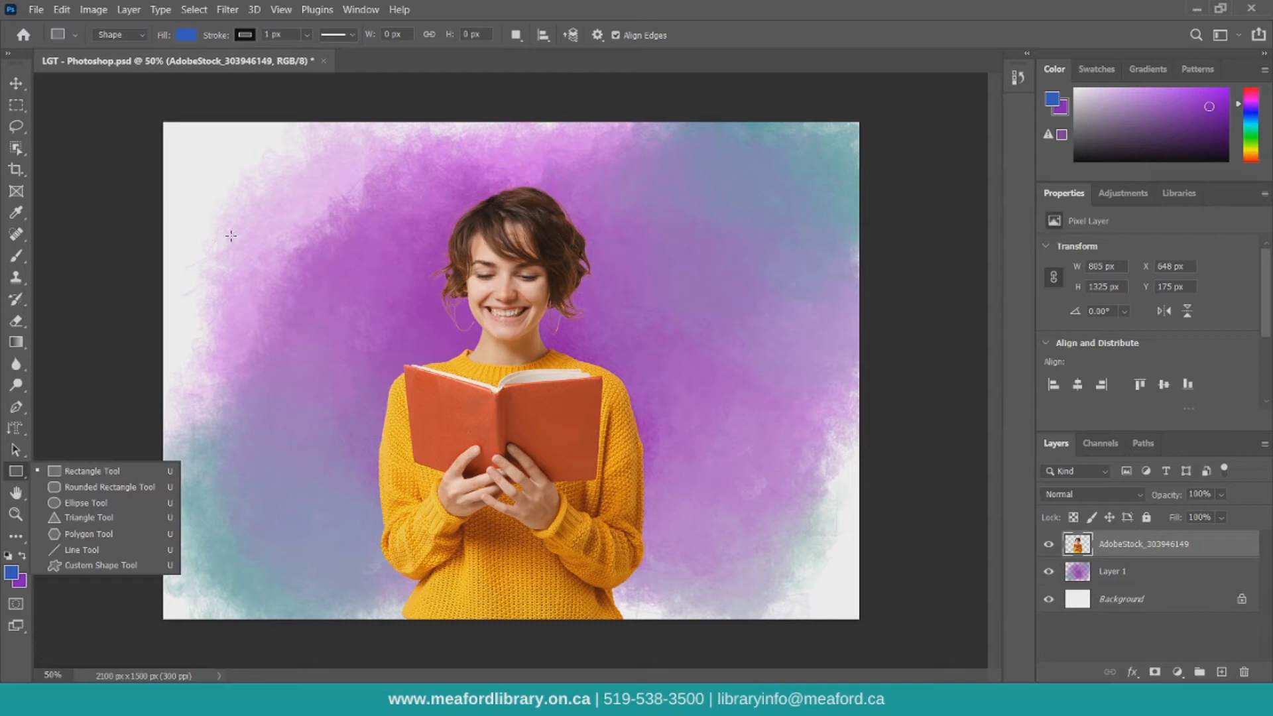
drag(226, 209, 412, 350)
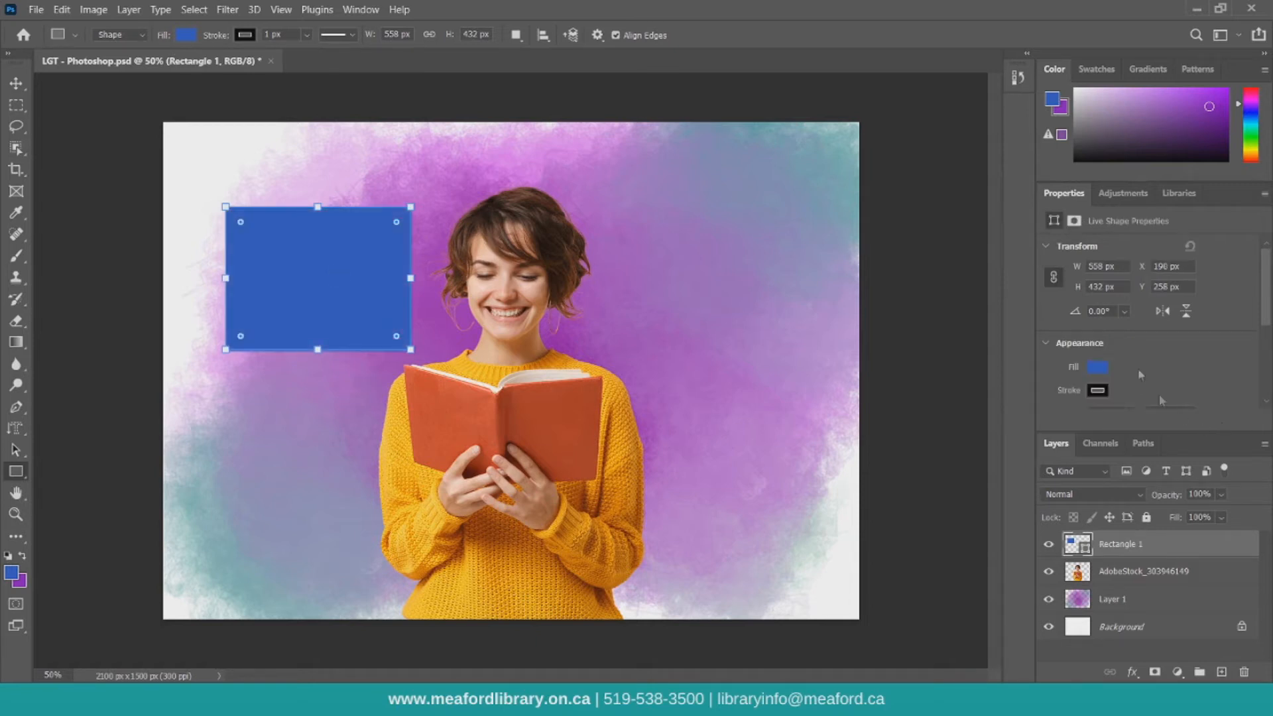
Step: Try the solid colour #5b2c59 and a pink swatch from the Pastel group as the rectangle's fill
click(1098, 368)
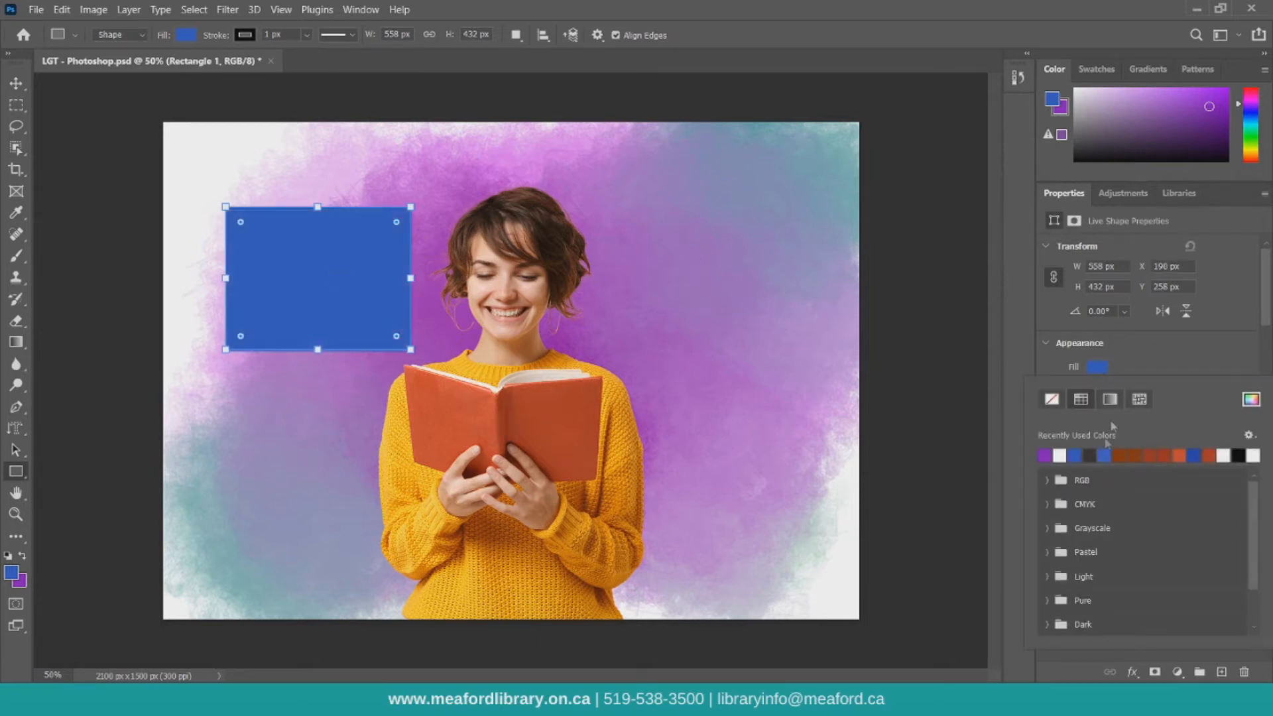
click(1250, 401)
click(525, 277)
drag(662, 222, 665, 176)
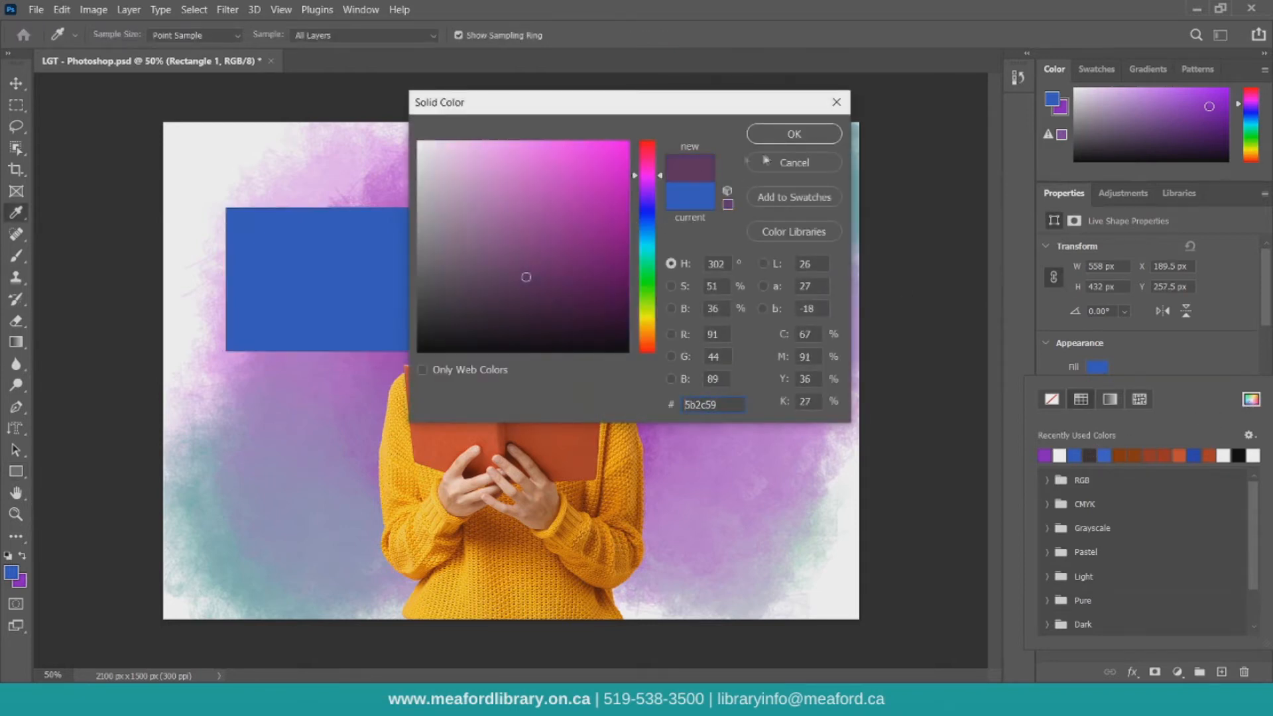
click(756, 136)
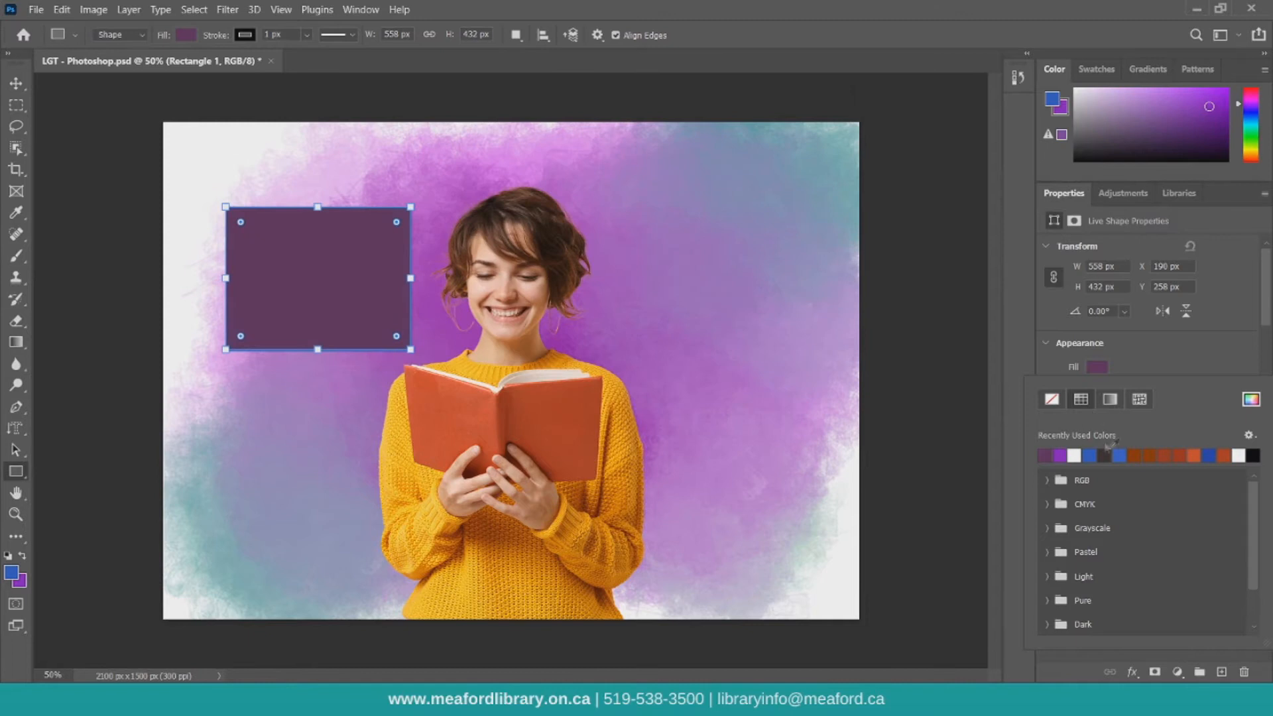
click(1050, 553)
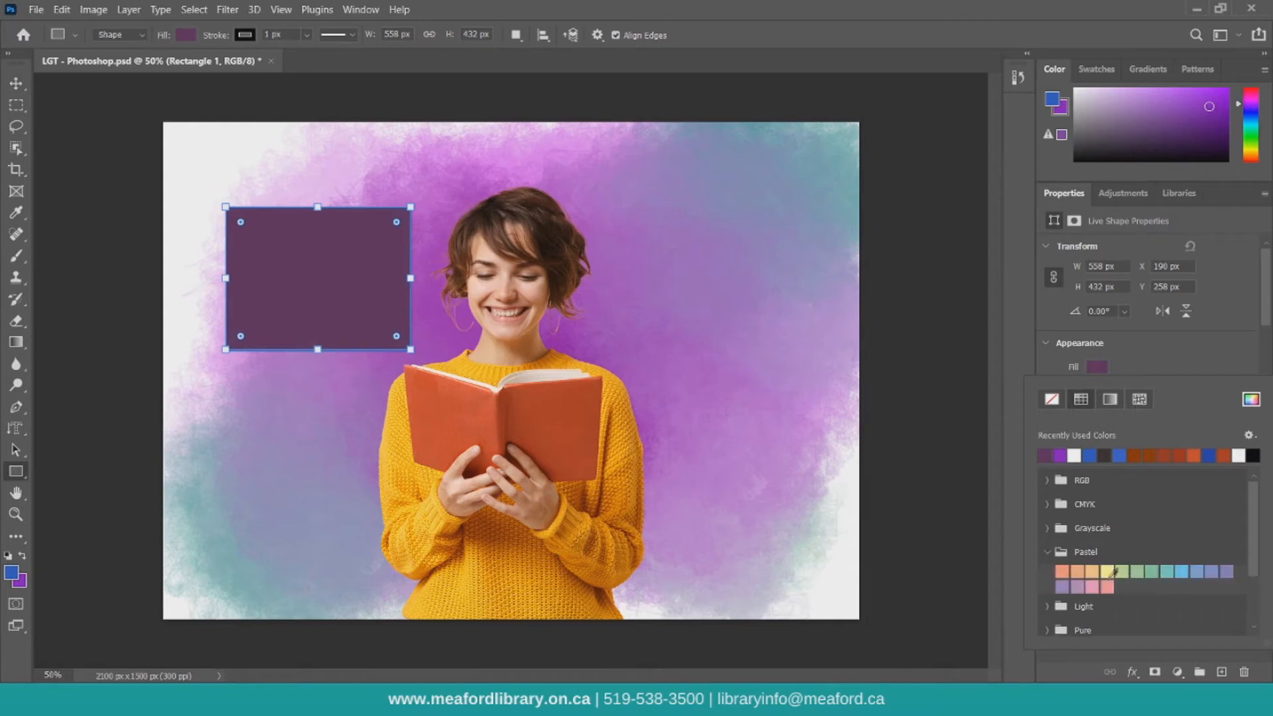
click(1108, 586)
Step: Fill the rectangle with a dark green leaf pattern and enlarge it to about 714 × 590 px
click(1138, 399)
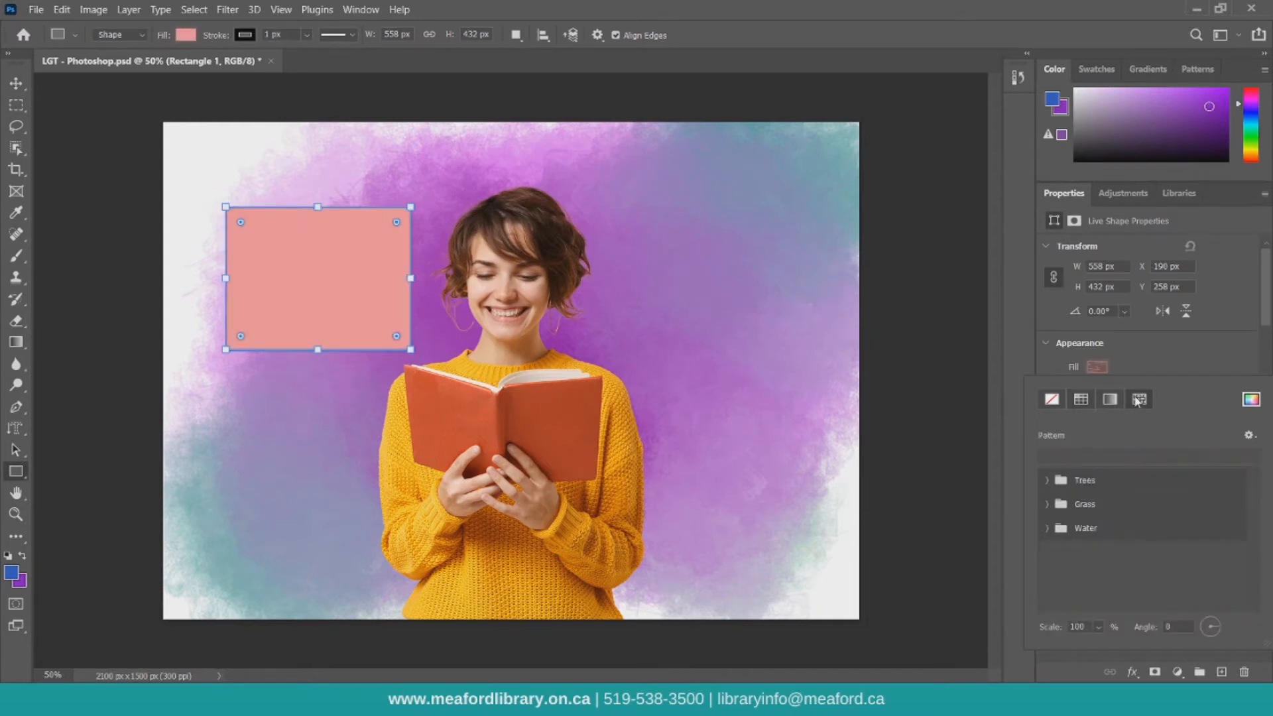
drag(412, 207, 463, 152)
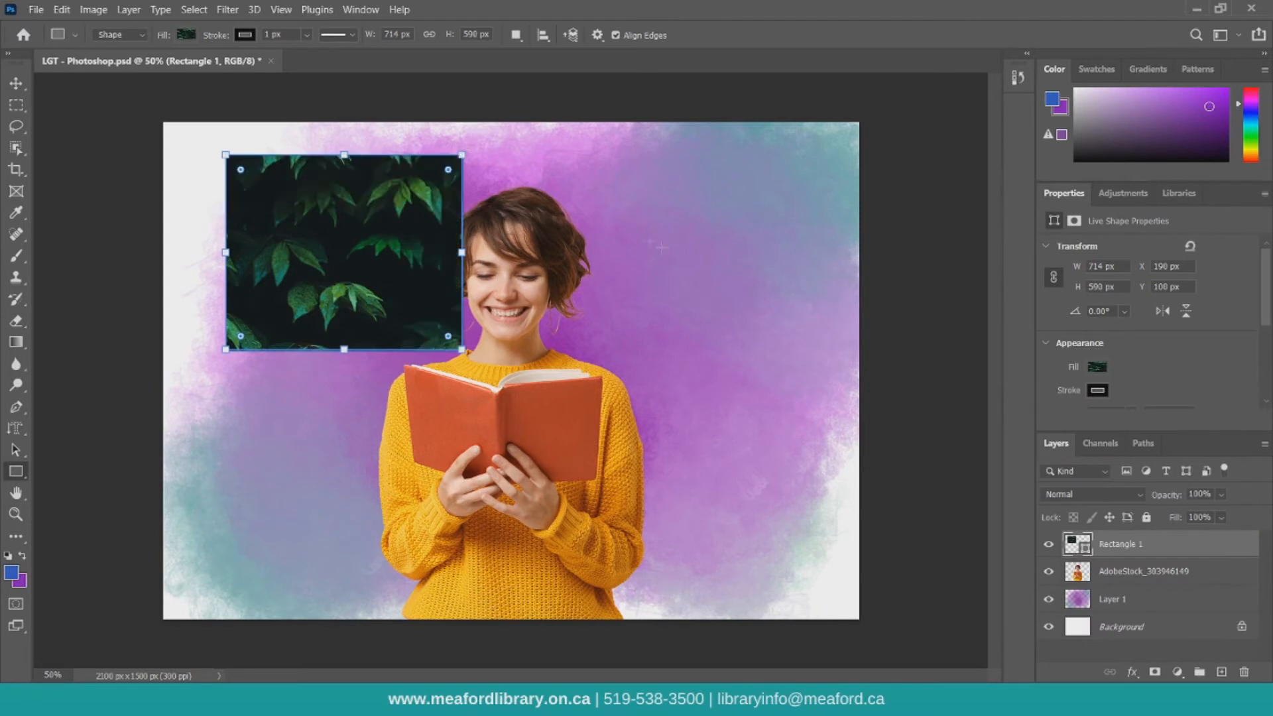
Step: Try the blue water and autumn tree patterns as the rectangle's fill and return to the dark green leaf pattern
click(1098, 366)
click(1048, 528)
click(1094, 553)
click(1073, 557)
click(1048, 480)
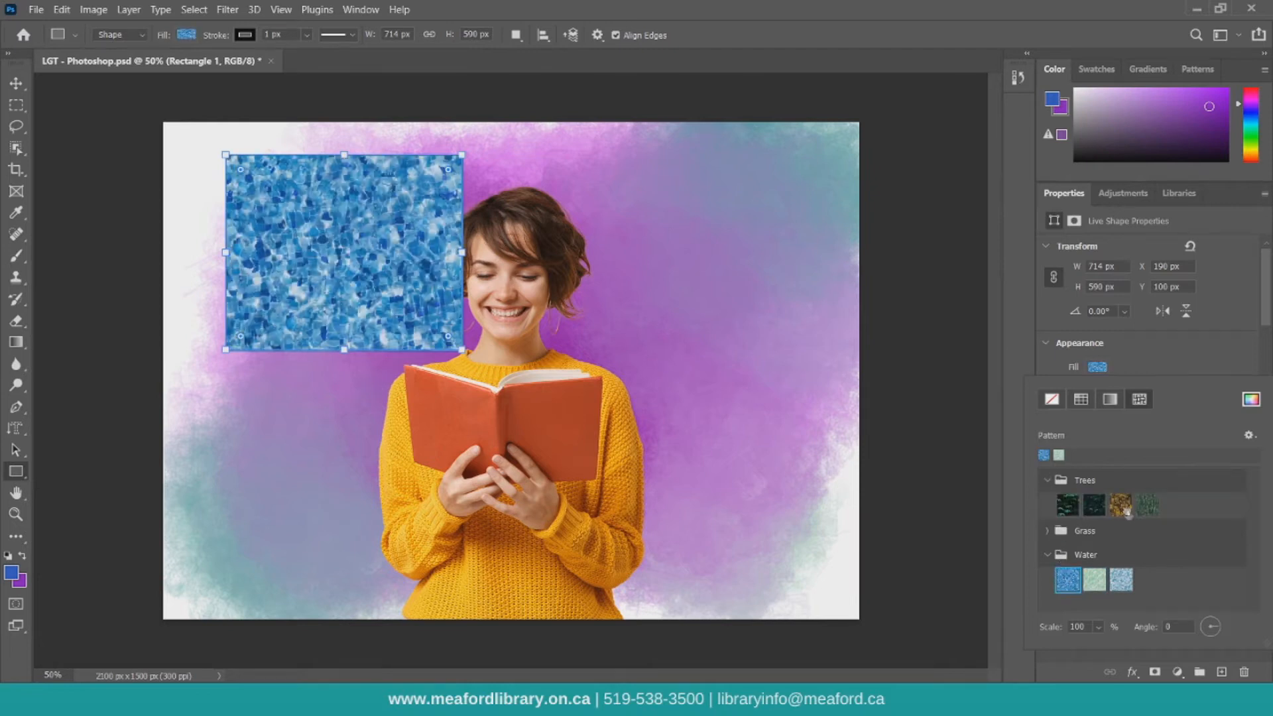
click(1122, 506)
click(1068, 506)
click(1108, 376)
Step: Give the leaf-patterned rectangle a pink stroke 102.93 px wide
click(1099, 390)
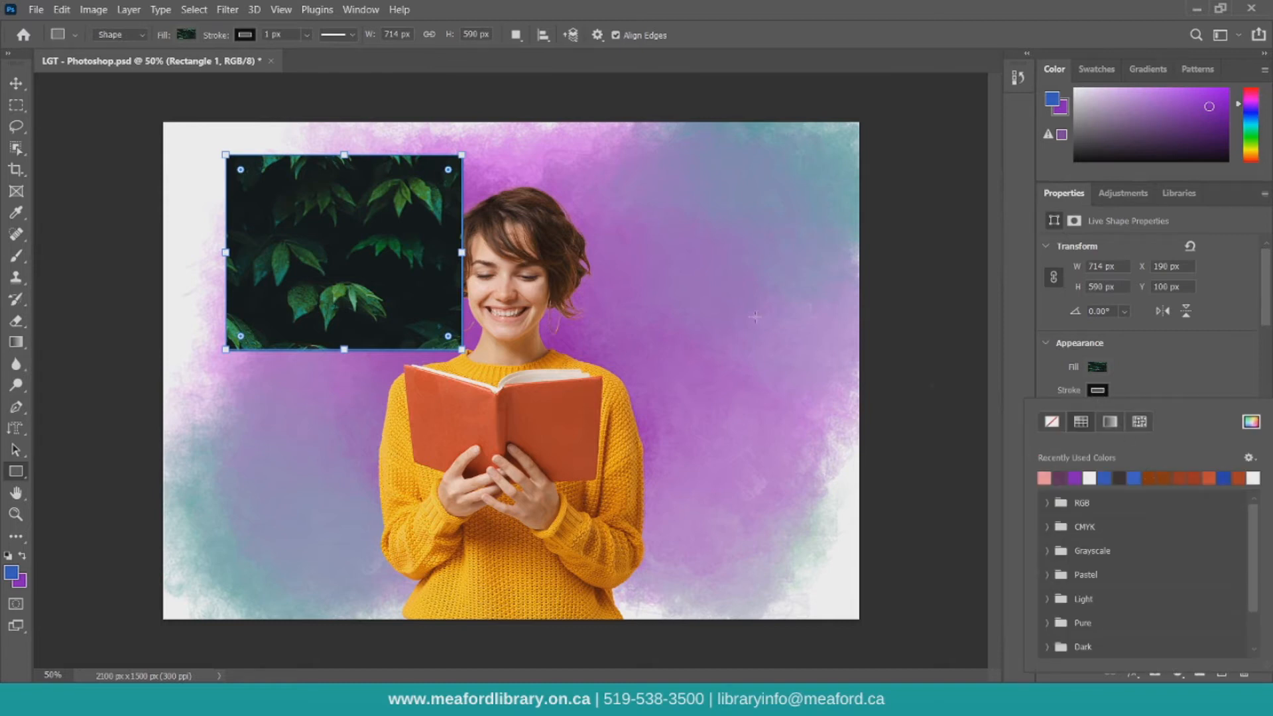
click(1153, 384)
scroll(1135, 376, down, 1)
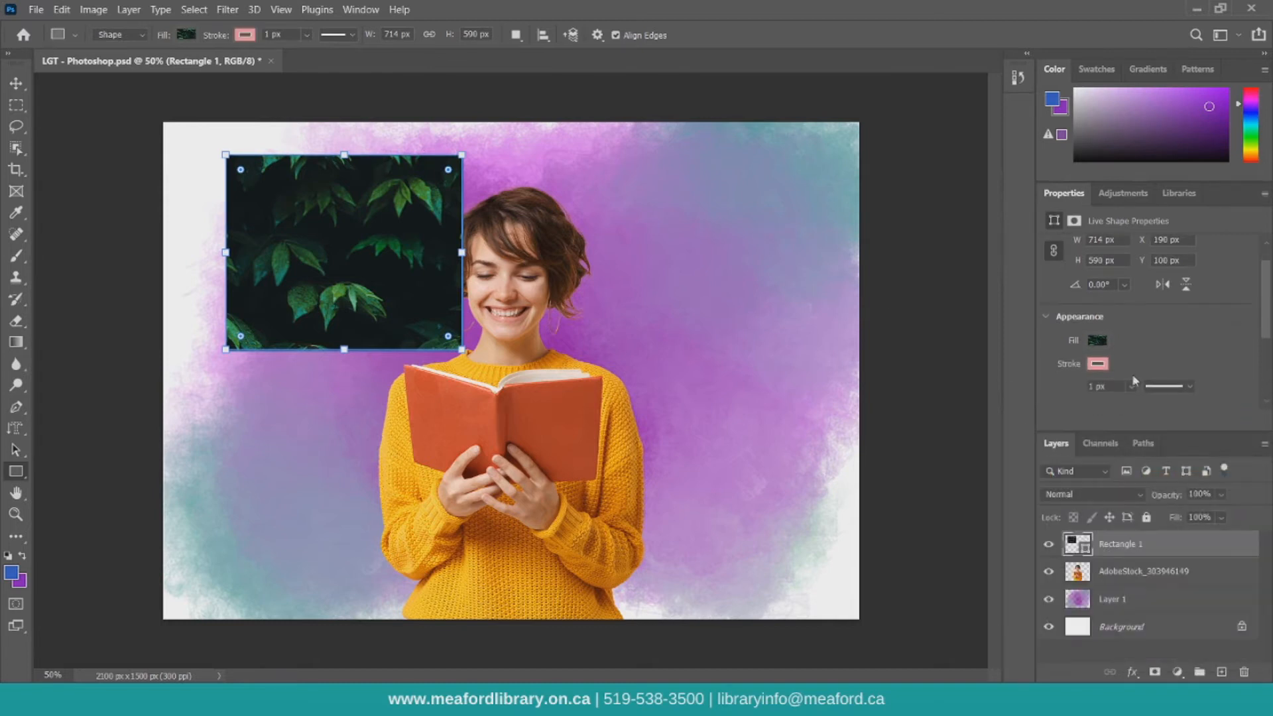
click(1132, 387)
drag(1135, 407, 1167, 406)
Step: Change the rectangle's stroke to the dotted line style and align it to the inside of the shape
click(1161, 387)
click(1164, 386)
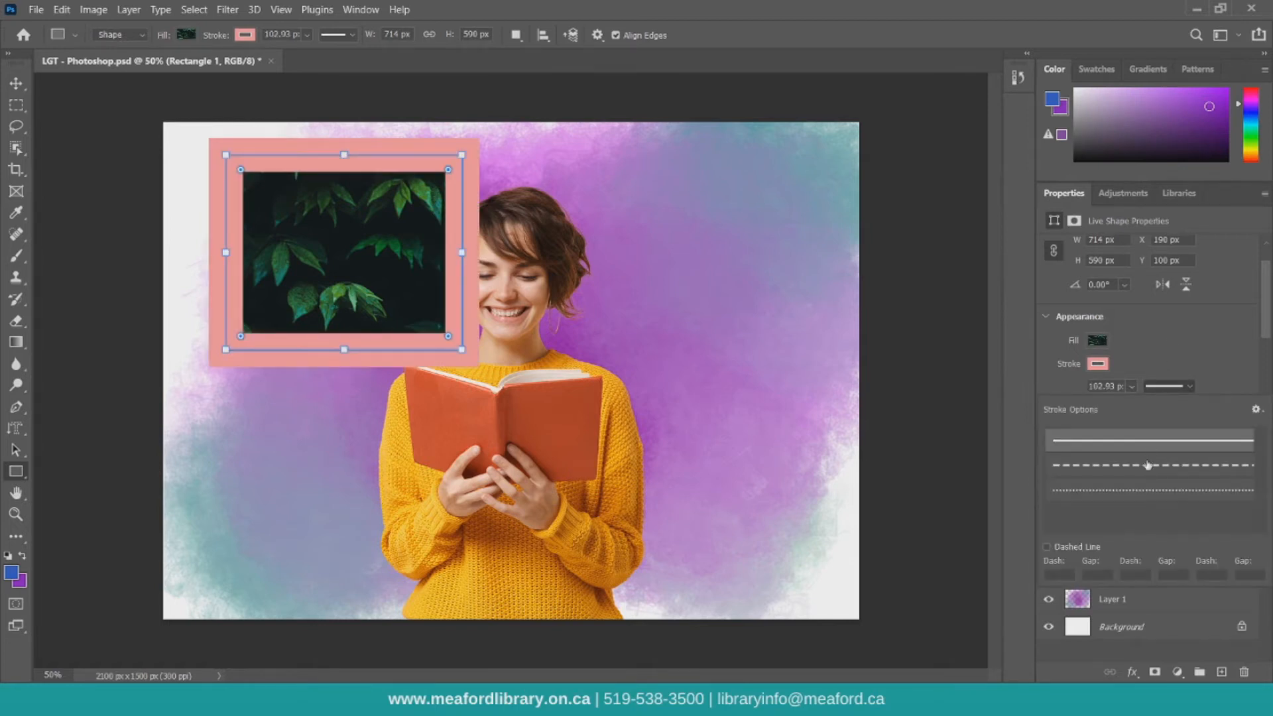
click(1132, 490)
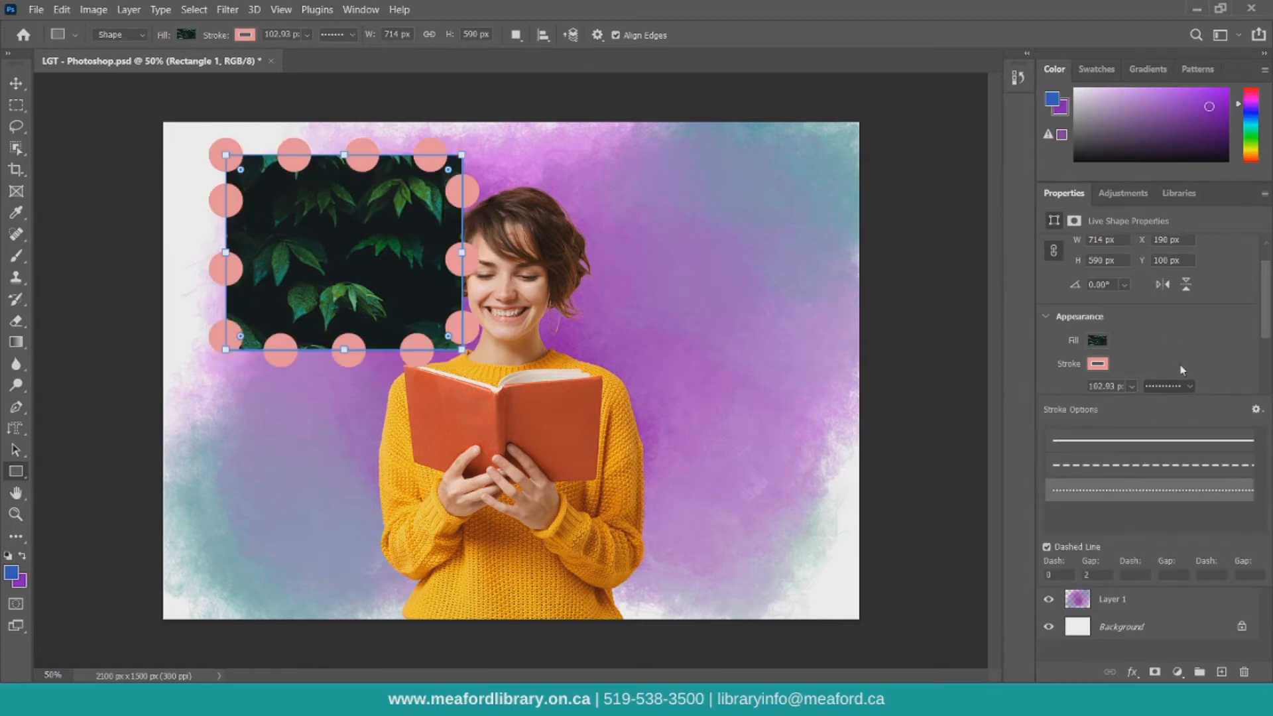
click(1183, 370)
scroll(1154, 344, down, 2)
click(1114, 355)
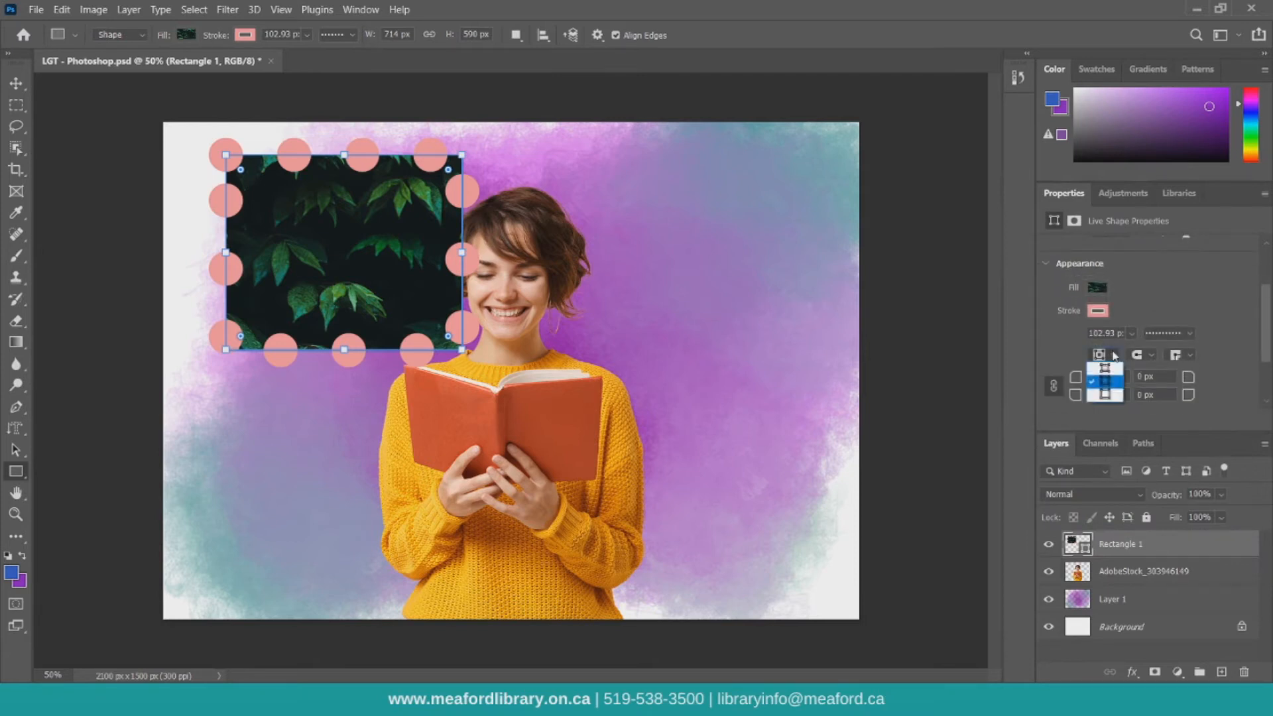
click(1104, 368)
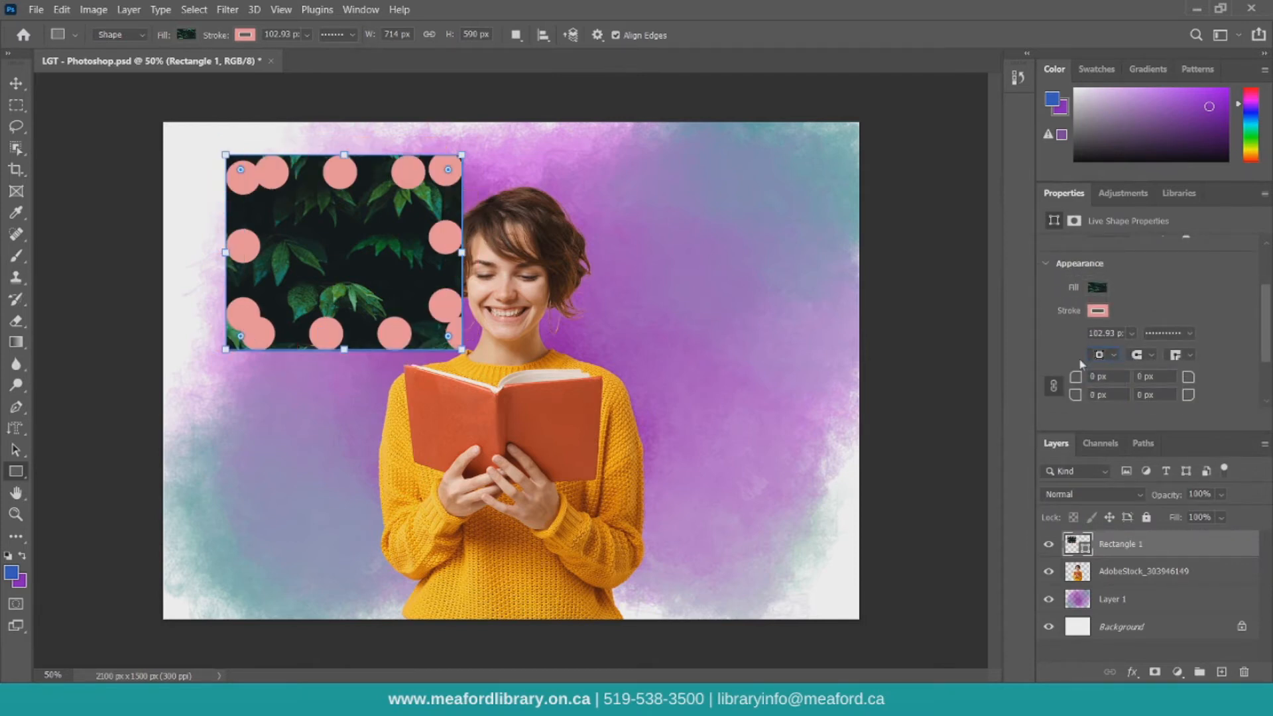
Step: Delete the Rectangle 1 layer
right_click(1175, 548)
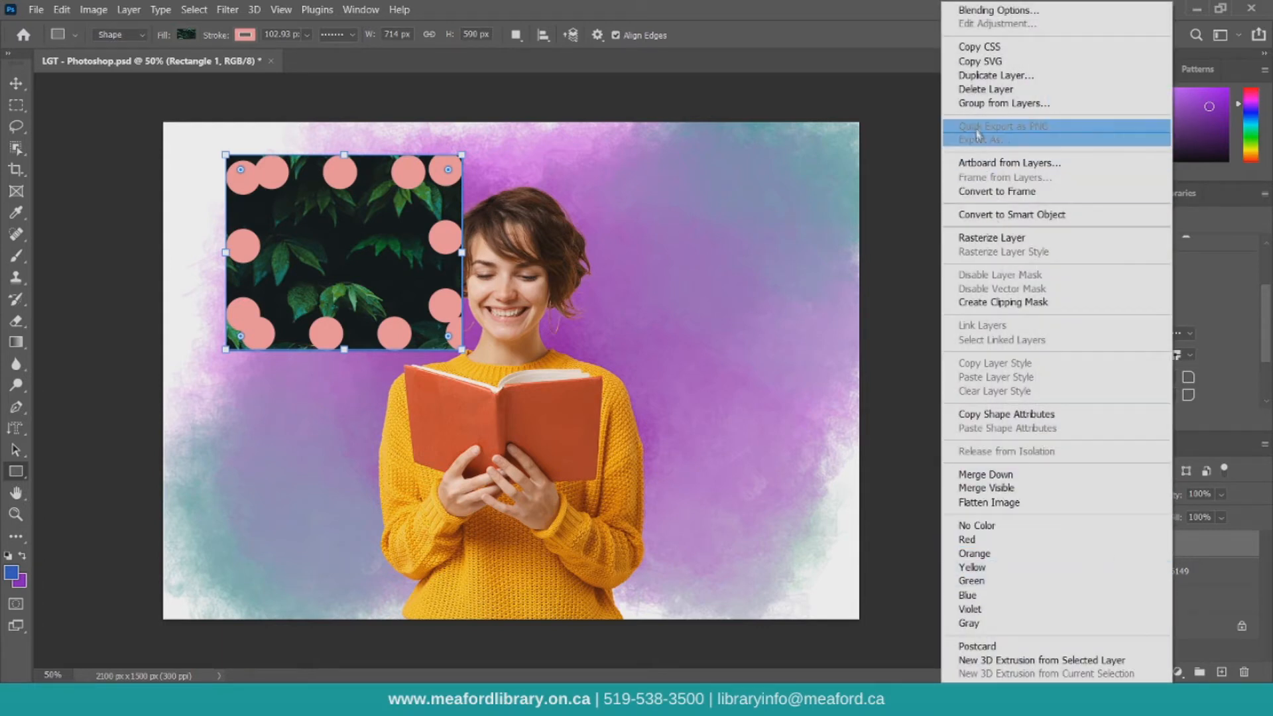
click(984, 89)
click(592, 274)
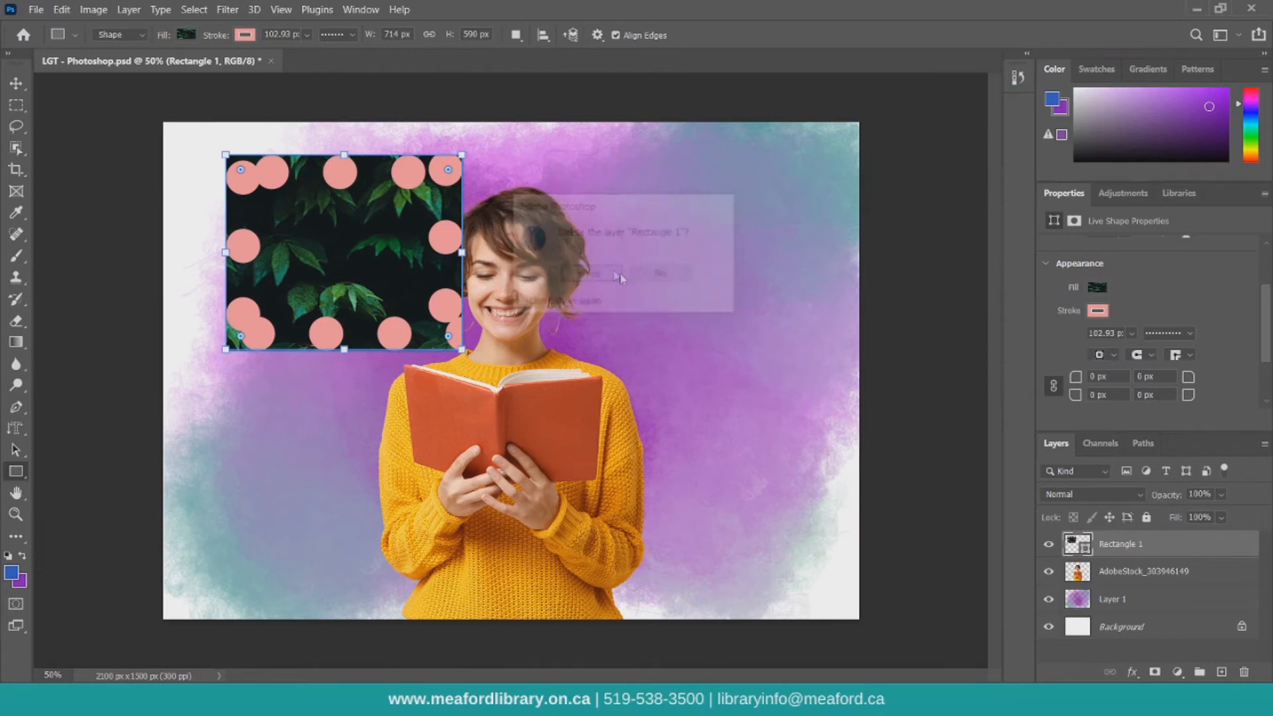
Step: Draw a dark brown Buffalo Thorn Tree custom shape about 647 × 787 px on a new layer to the left of the woman
click(1222, 671)
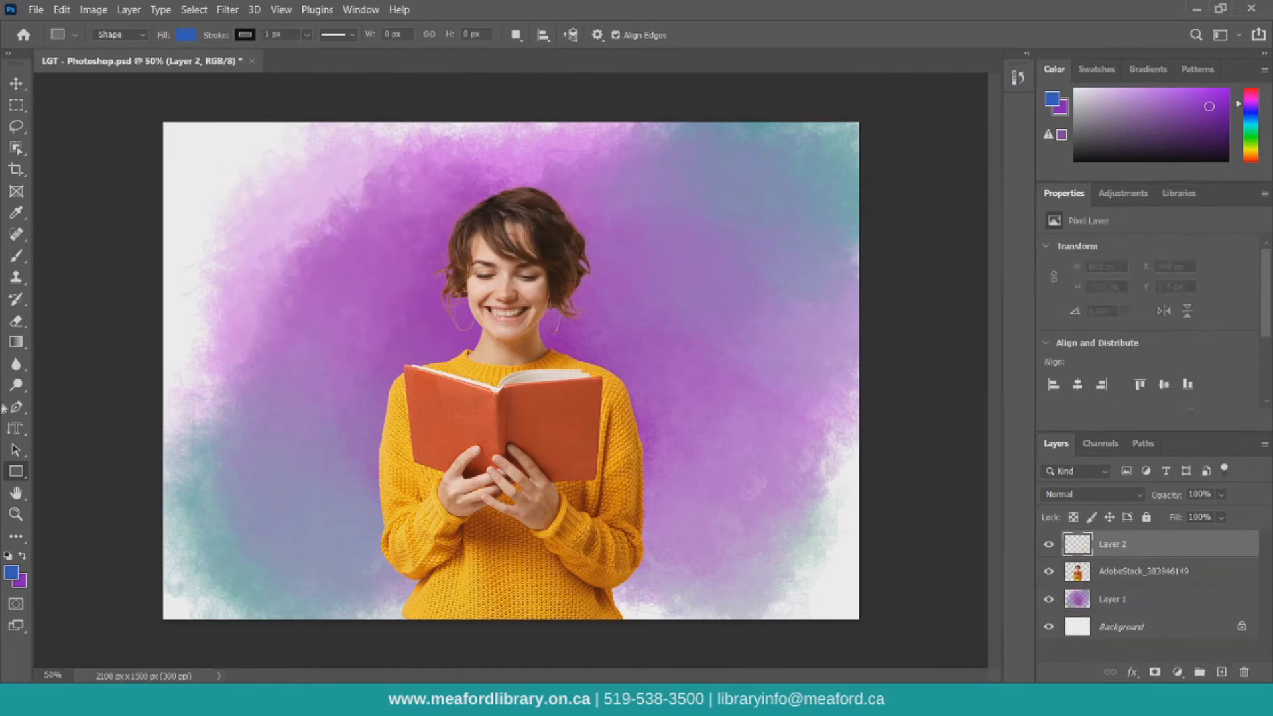
right_click(22, 472)
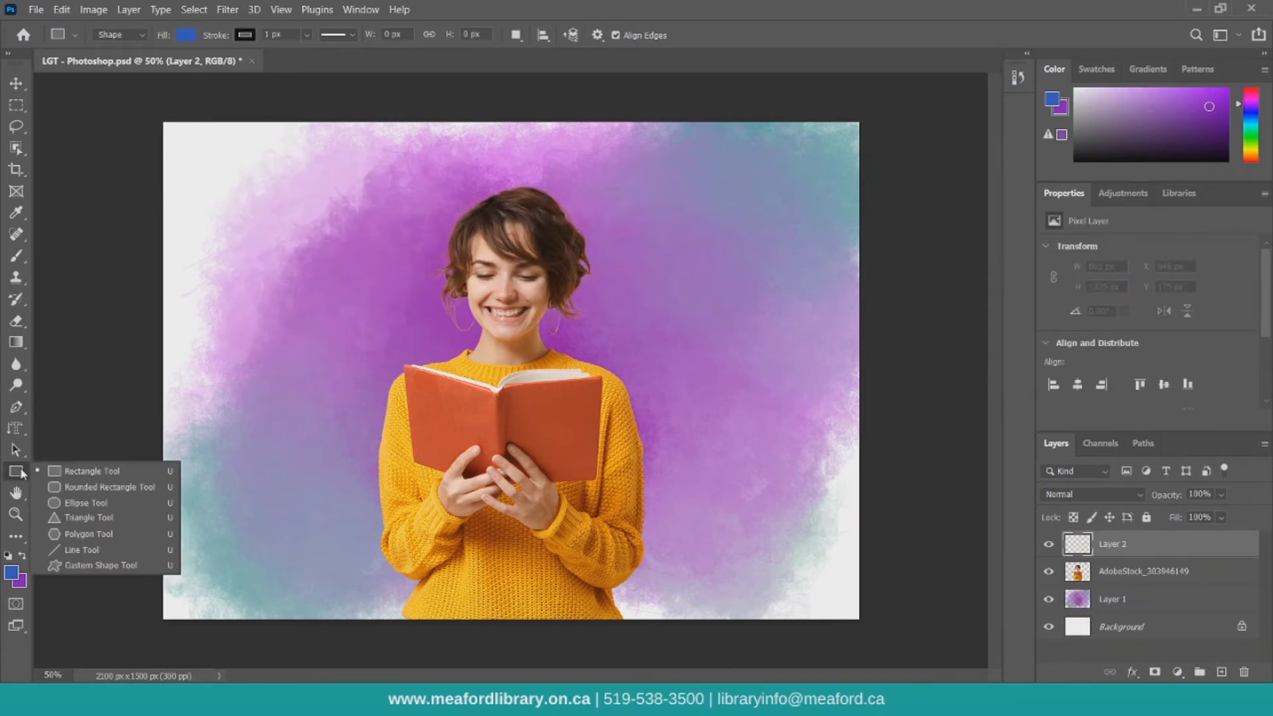
click(103, 568)
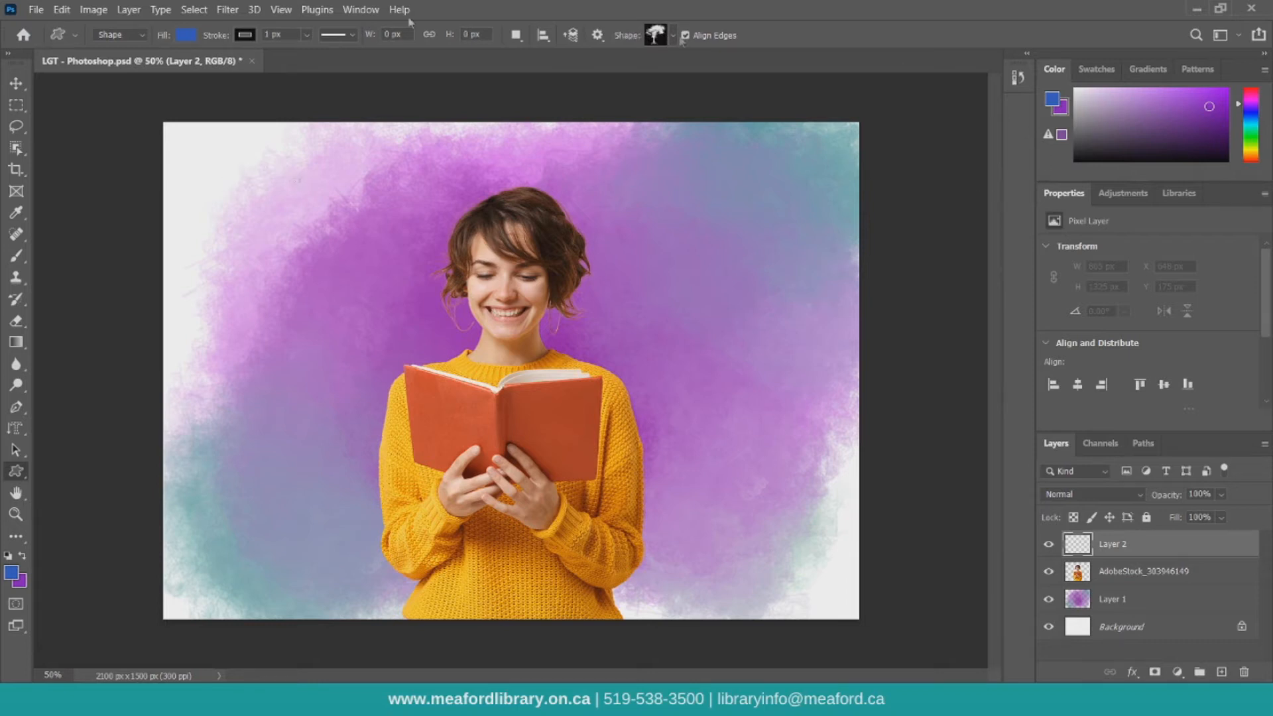
click(181, 37)
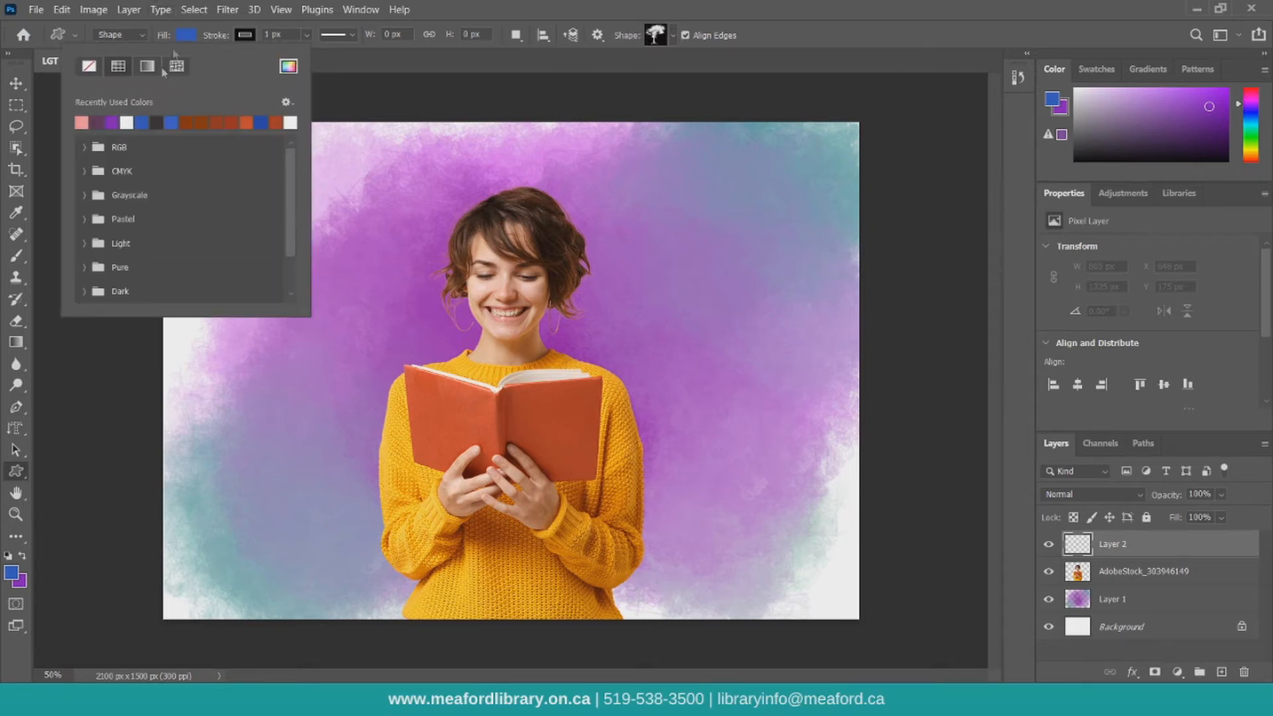
click(157, 122)
click(190, 39)
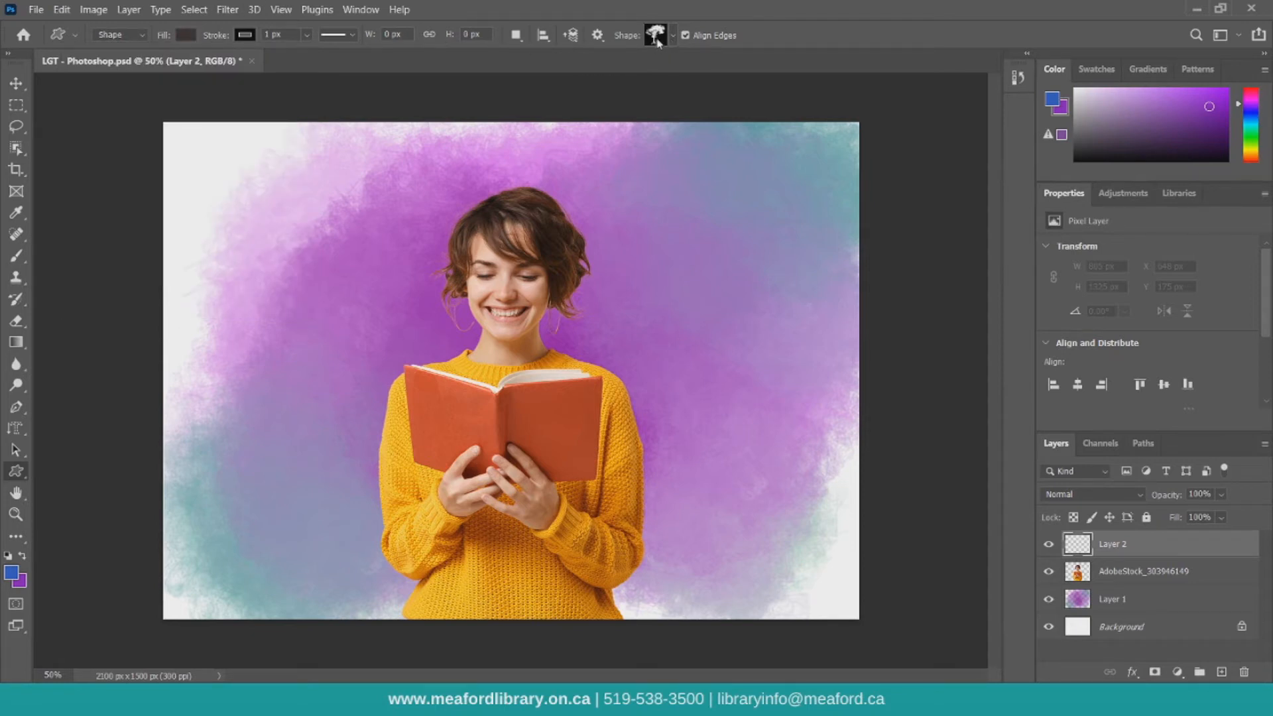
drag(253, 251, 407, 419)
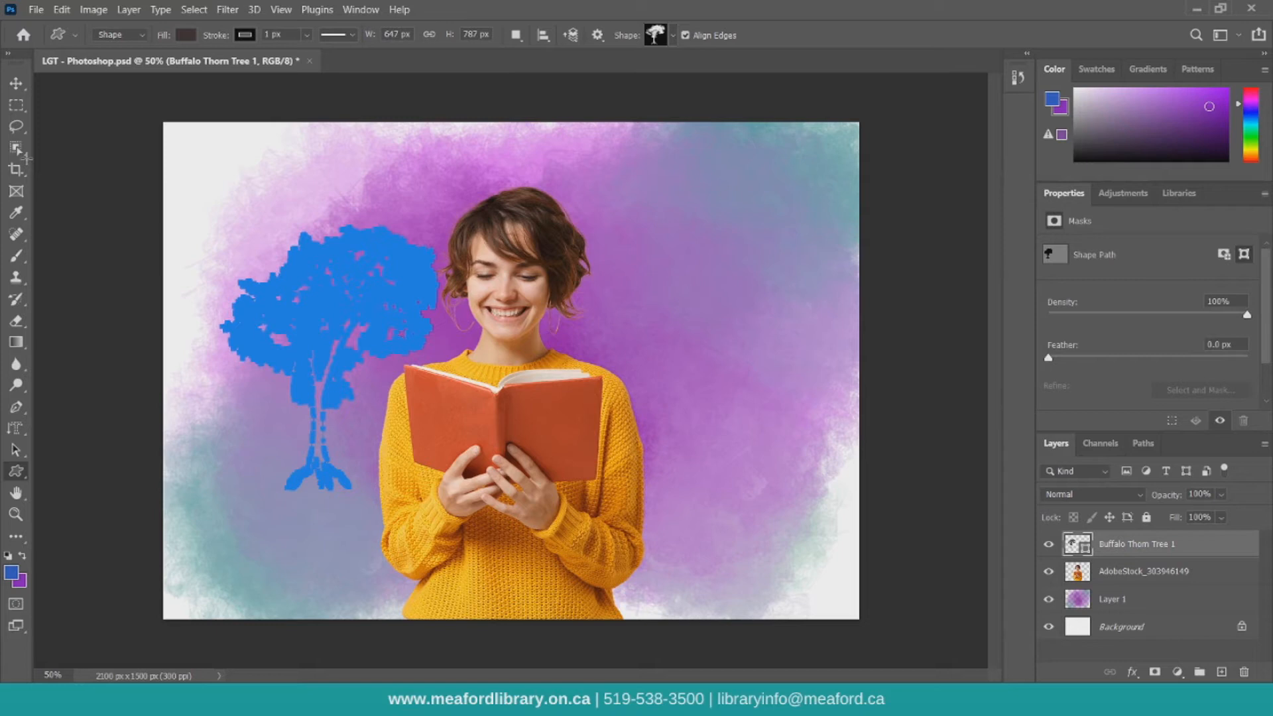
click(16, 105)
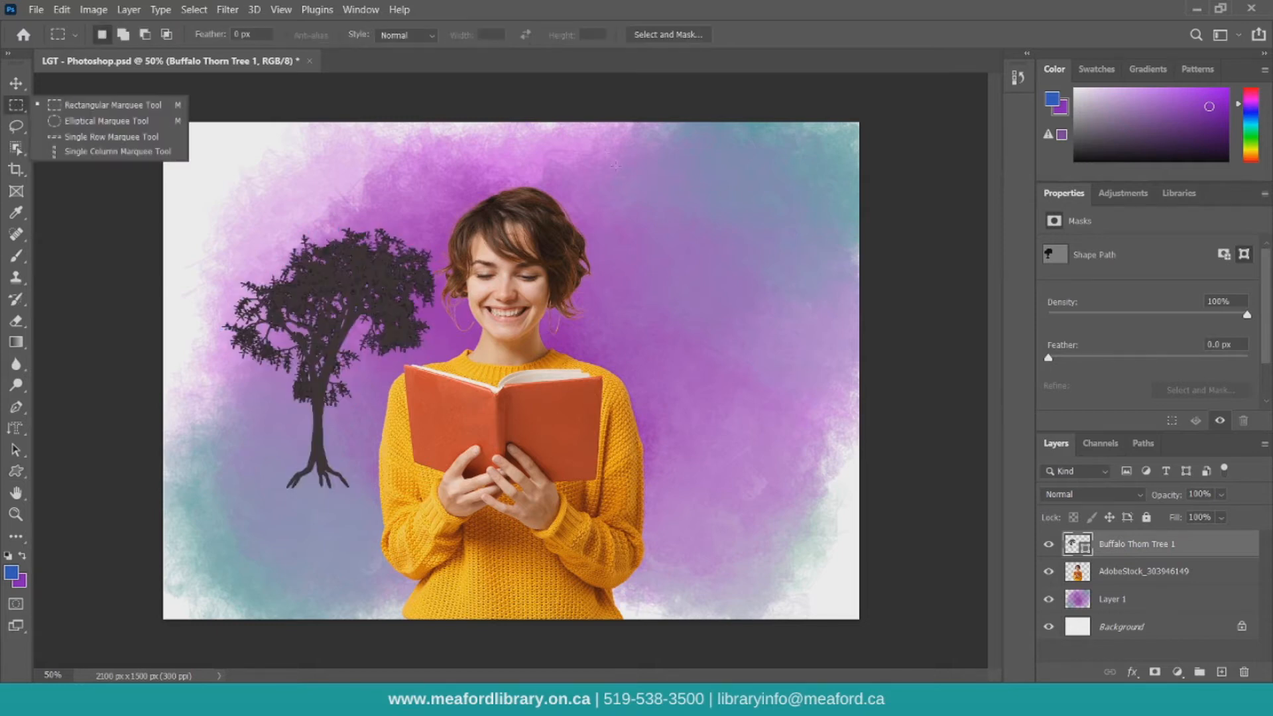
click(97, 460)
Step: Draw a five-petalled custom shape from the Flowers group, about 455 × 473 px, to the right of the woman's head
click(16, 471)
click(80, 564)
click(671, 36)
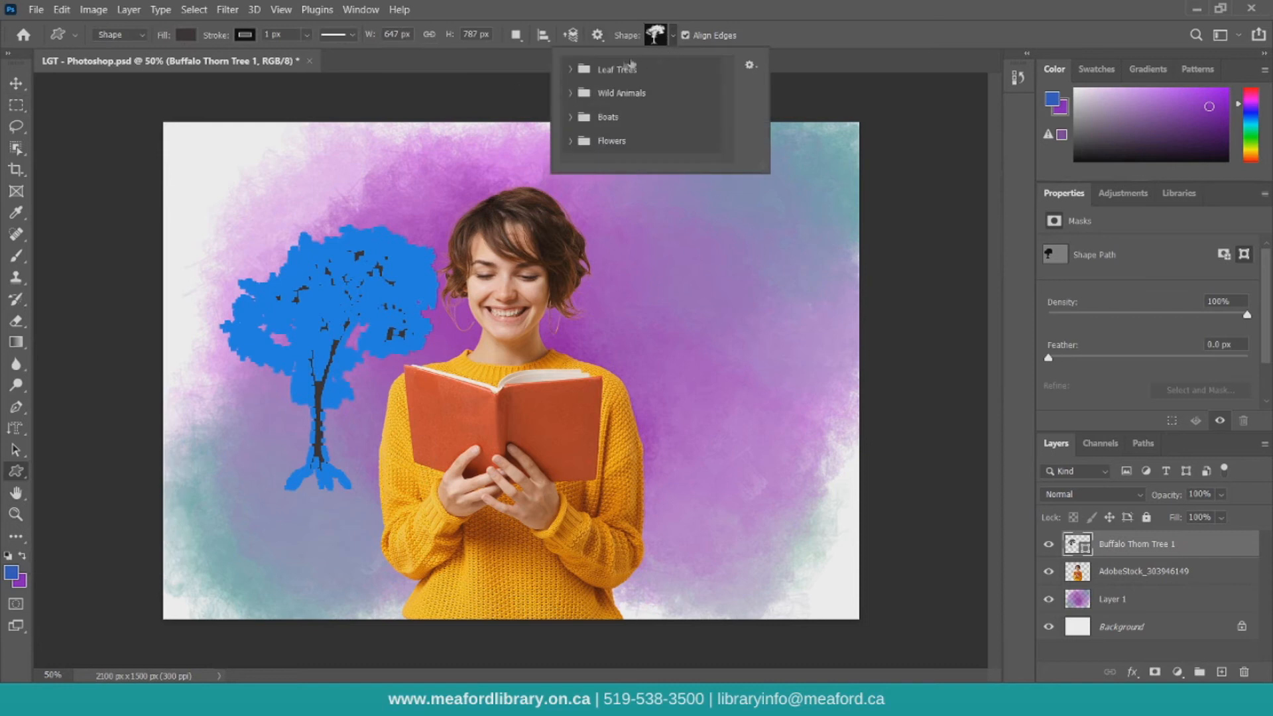
click(570, 118)
scroll(567, 125, down, 3)
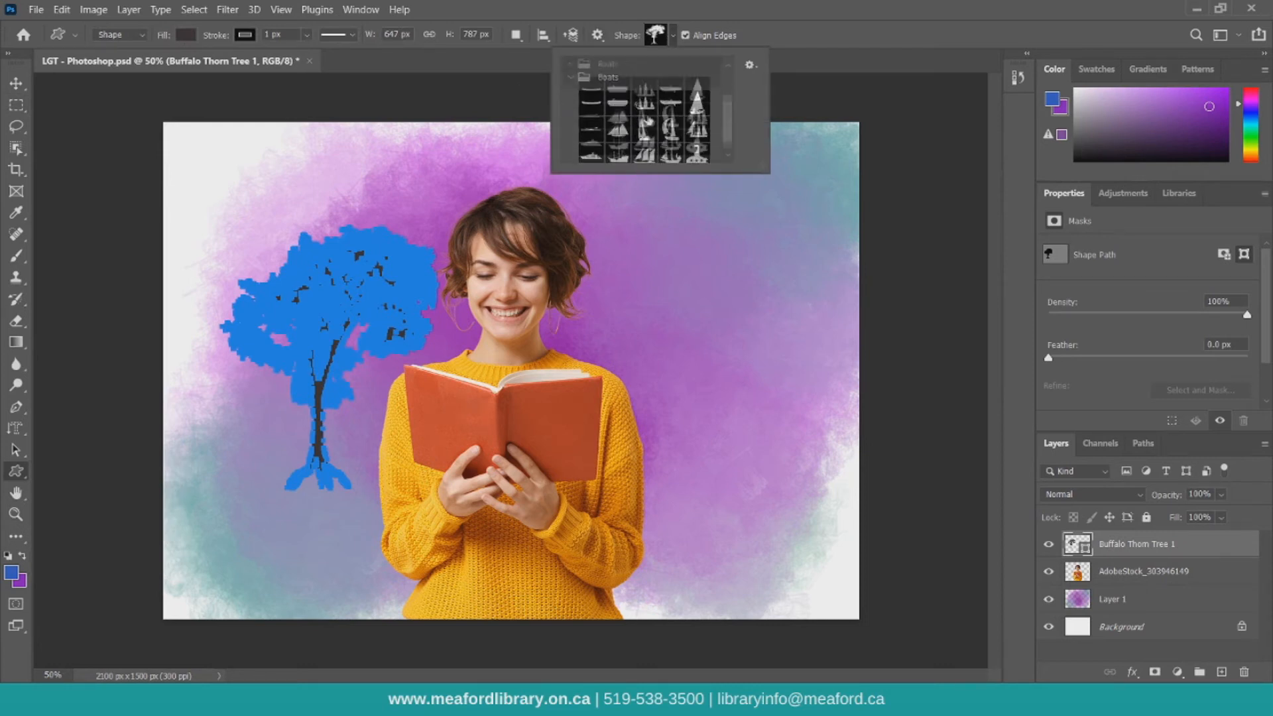
click(670, 99)
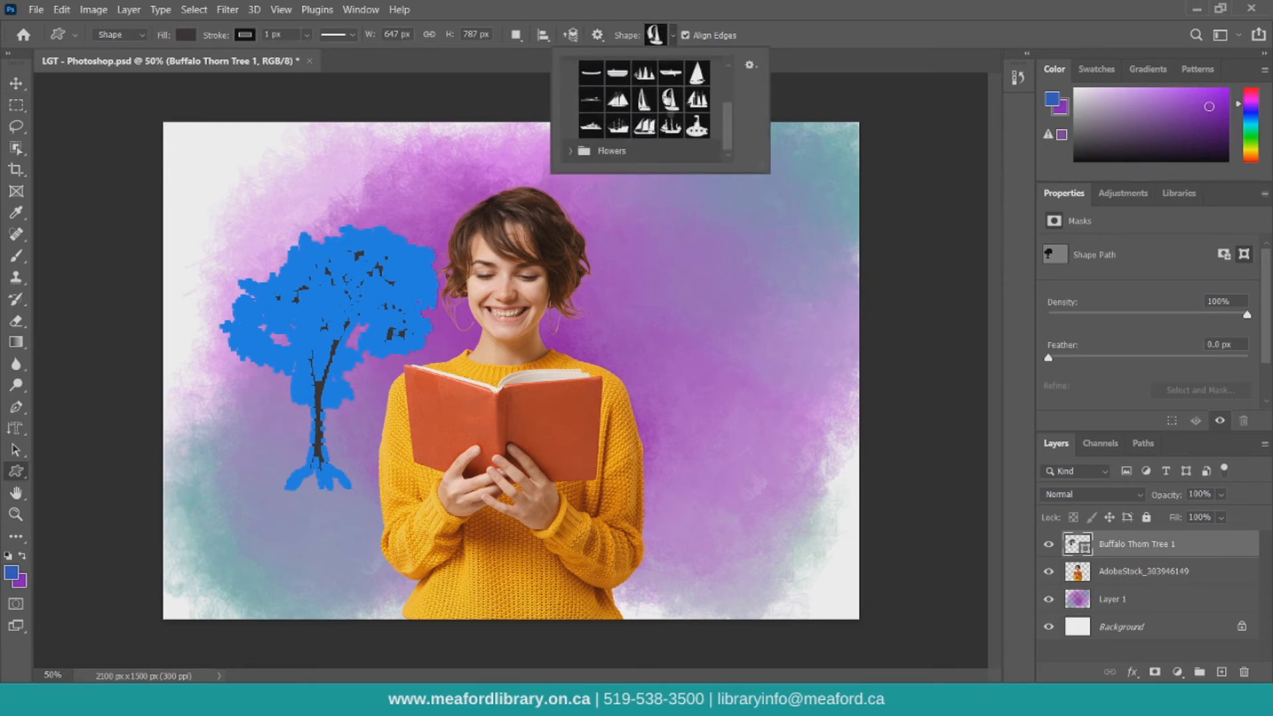
click(570, 152)
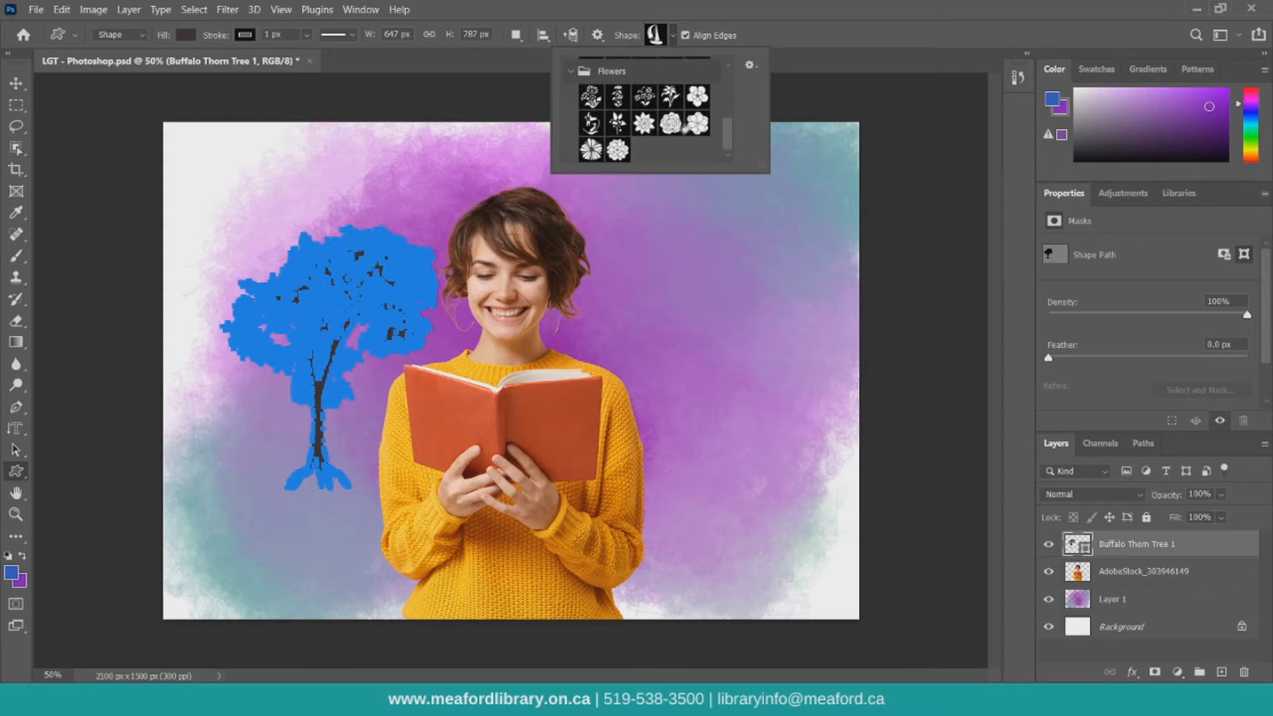
click(698, 98)
click(788, 341)
drag(665, 211, 821, 353)
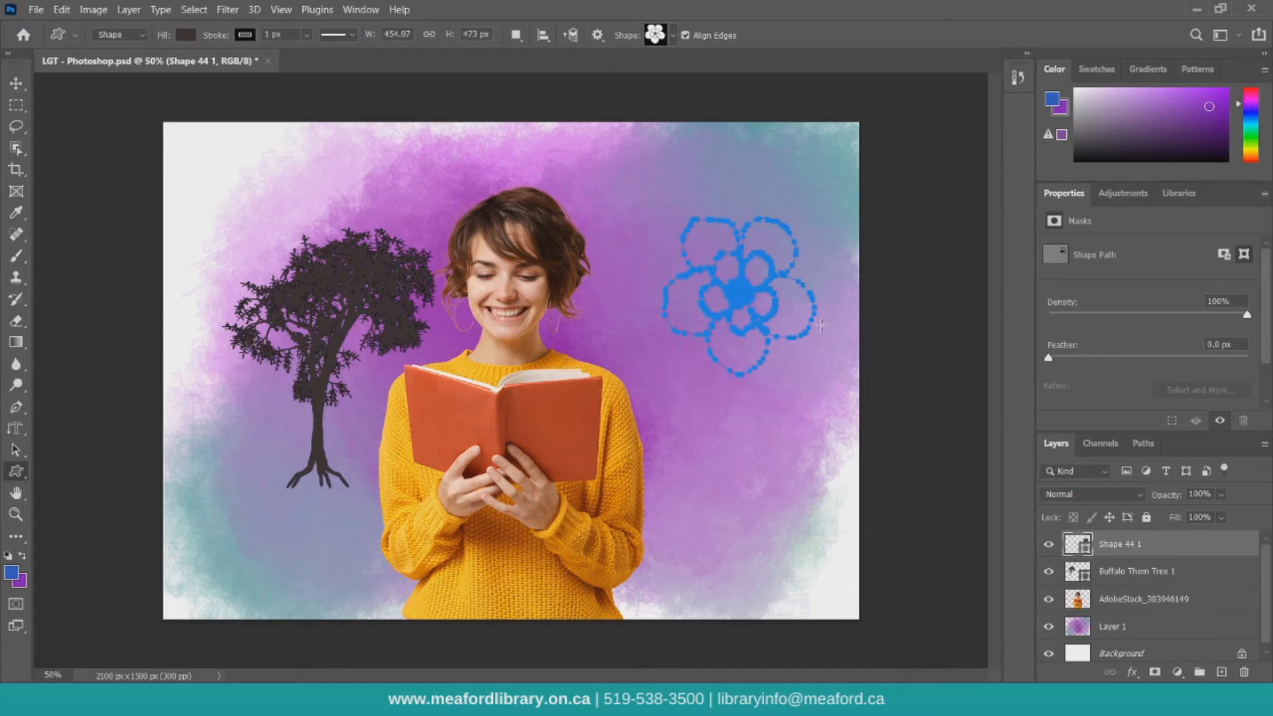
key(m)
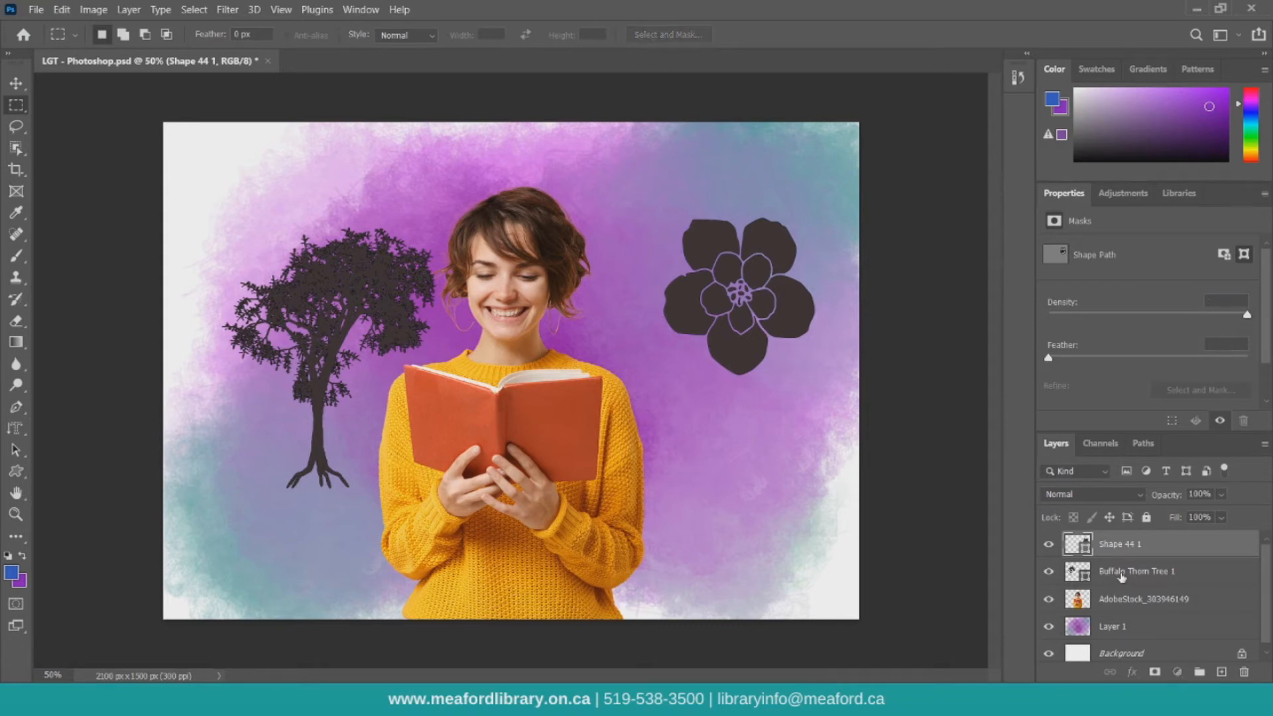
Step: Delete the tree and flower shape layers together
shift+click(1121, 574)
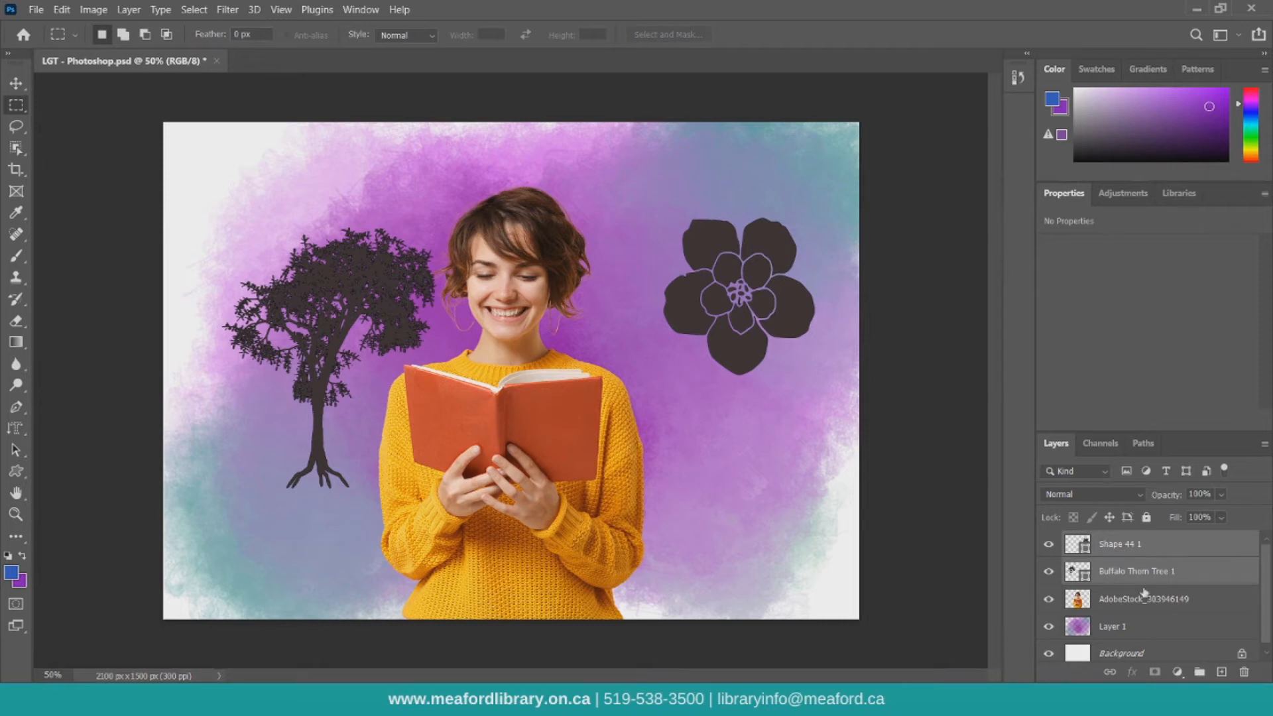
click(1243, 673)
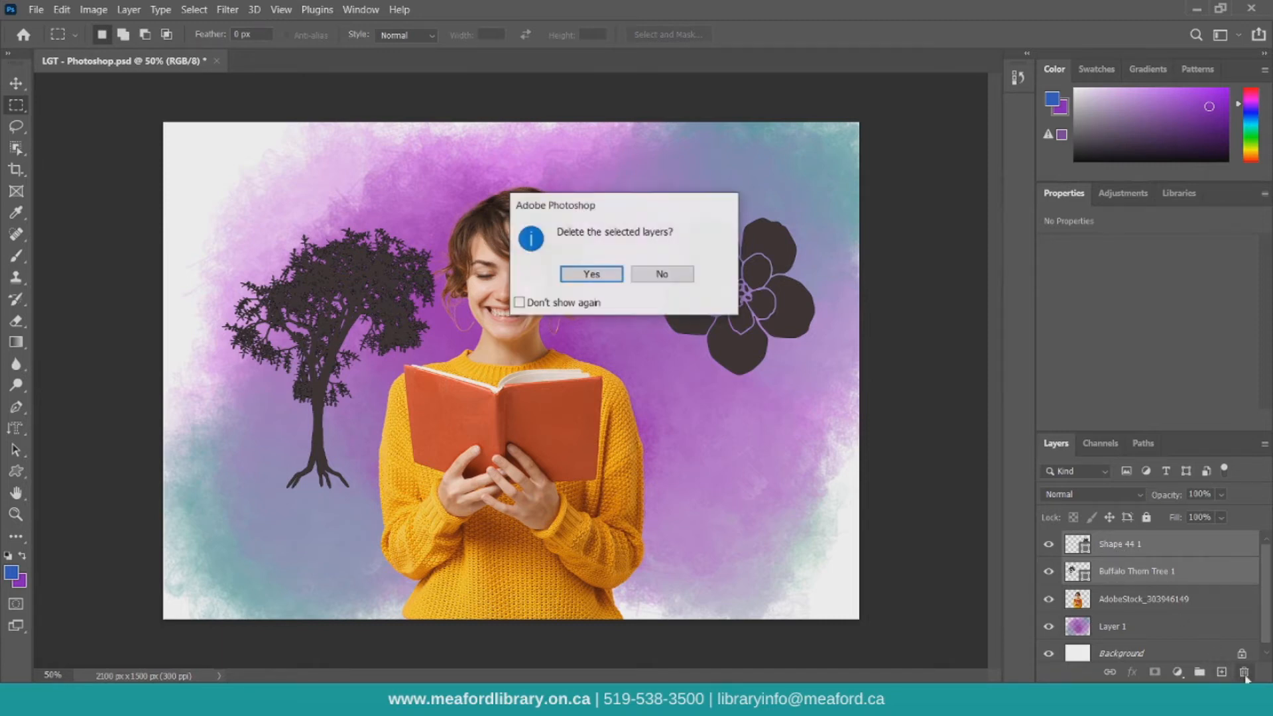
click(607, 274)
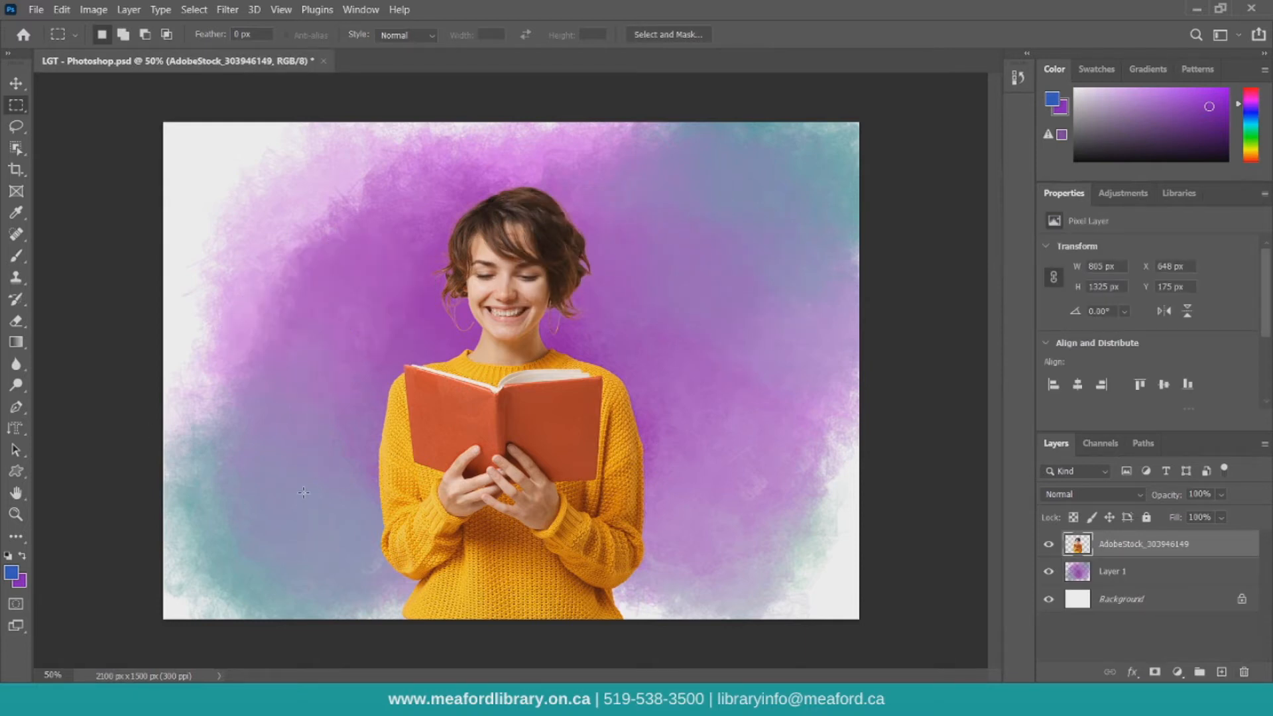
Step: Open the Adobe Stock website from Photoshop and search it for "texture"
click(32, 11)
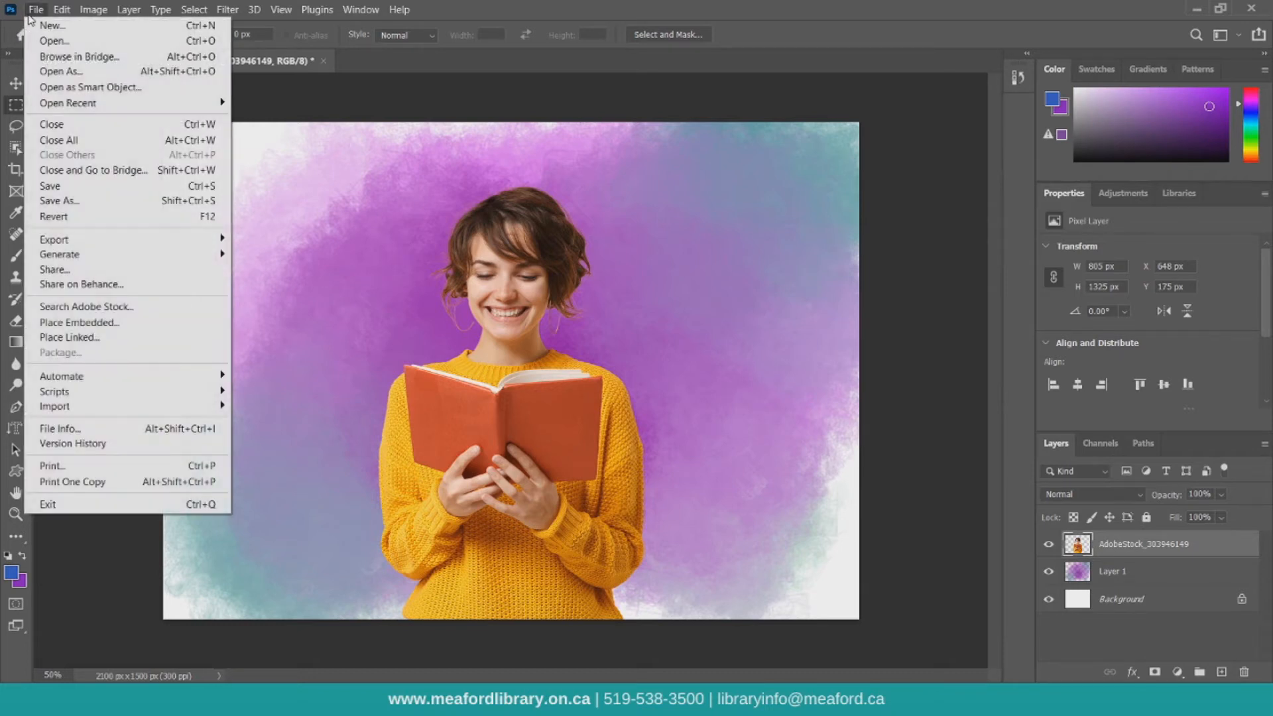
click(112, 306)
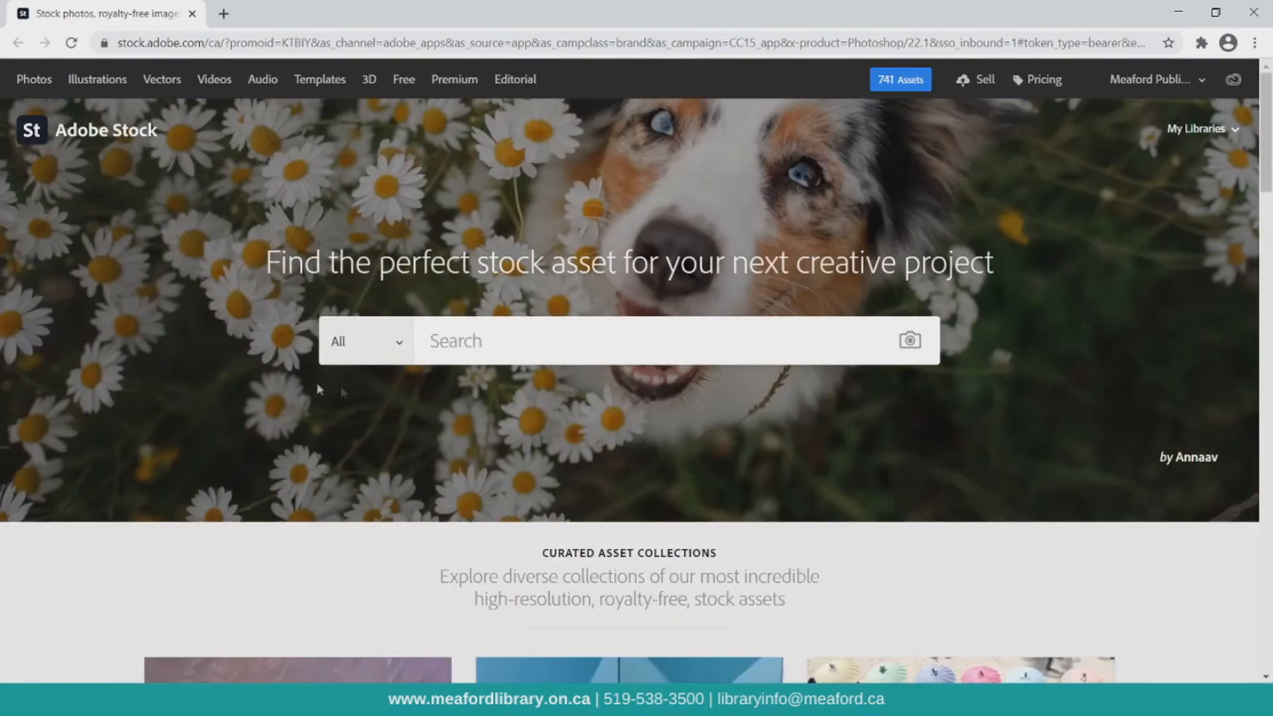
click(433, 342)
text(texture)
key(Return)
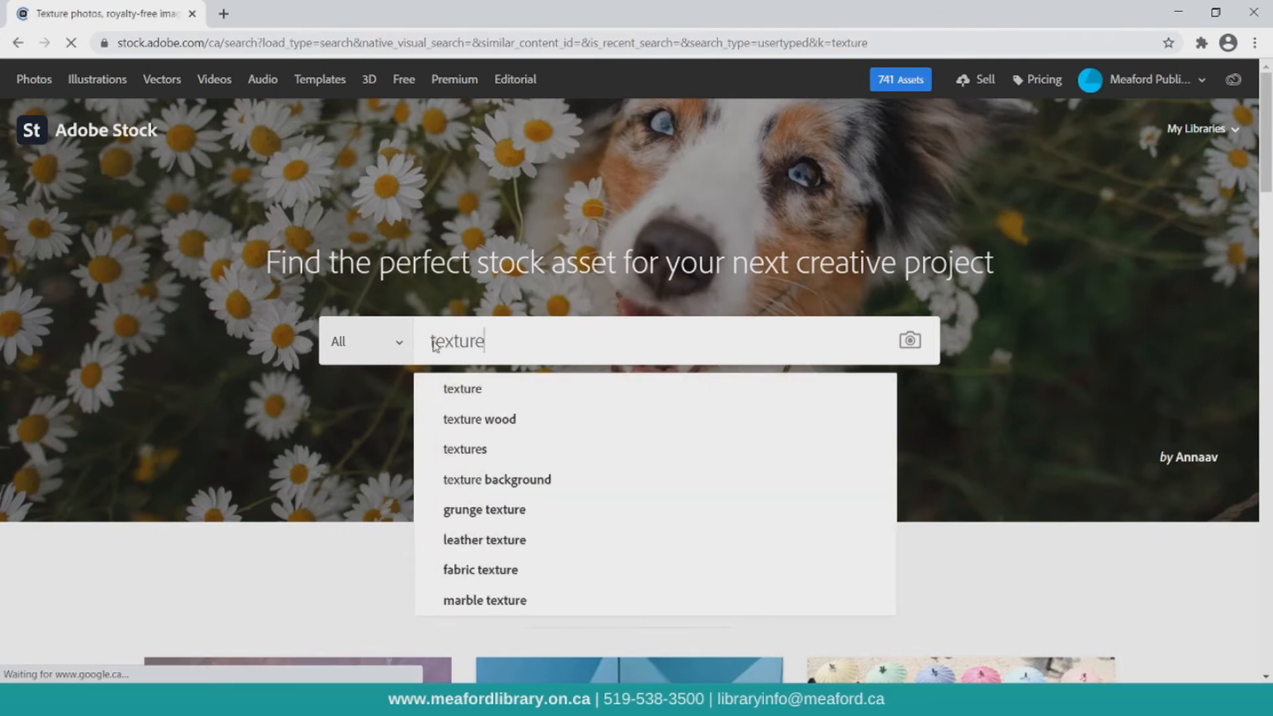
Step: Open the navy and gold marble texture from the results and license the pink marble image from its series with the standard license
scroll(435, 344, down, 4)
scroll(511, 276, down, 19)
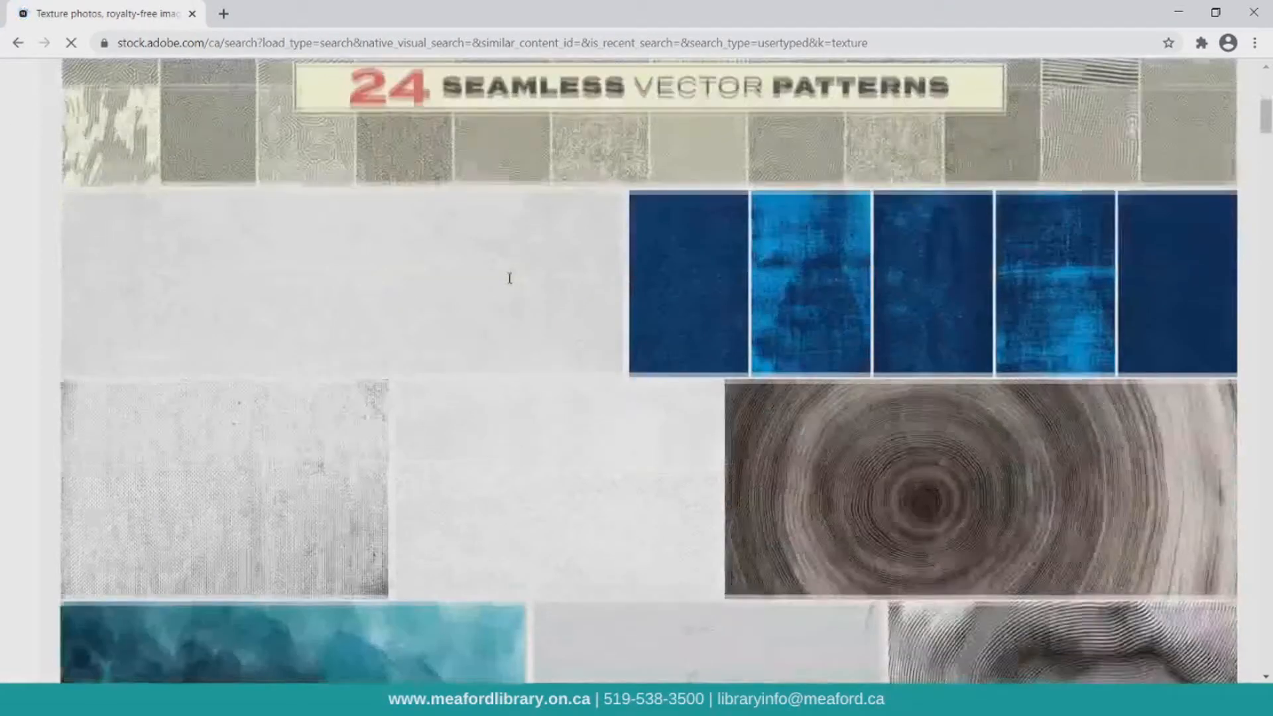
scroll(519, 295, down, 20)
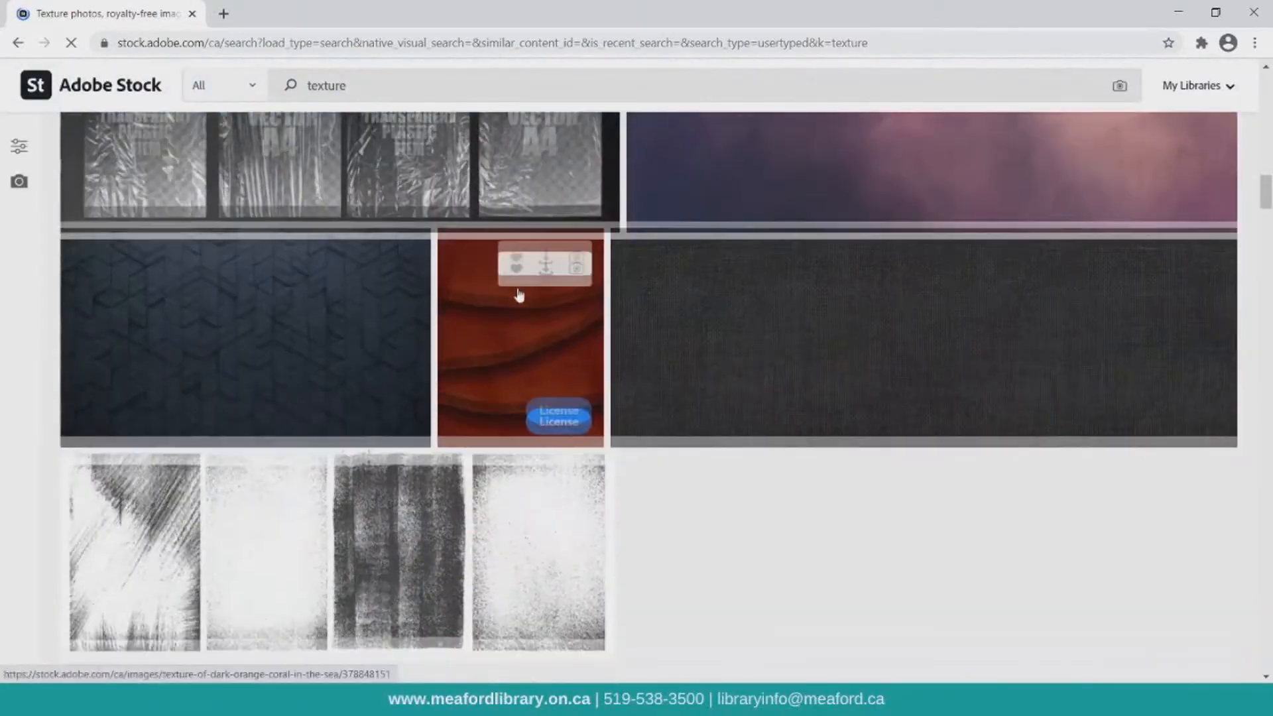
scroll(520, 281, down, 2)
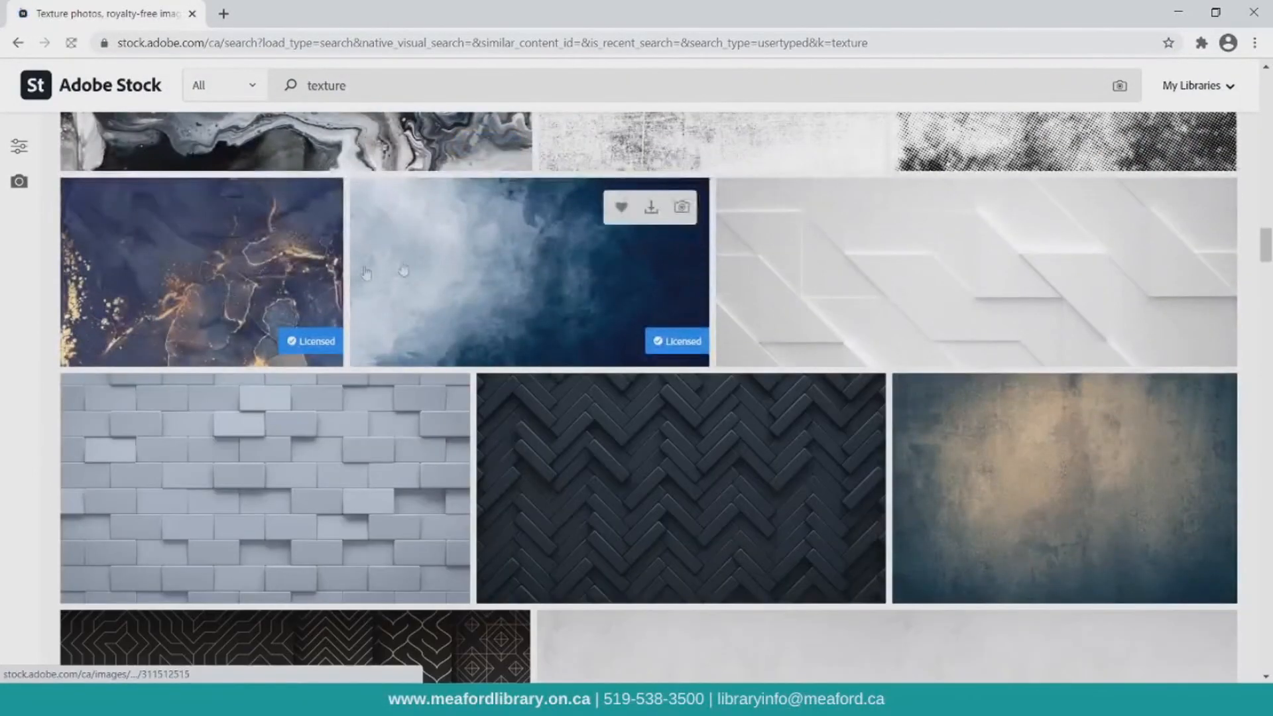
click(238, 284)
scroll(238, 279, down, 2)
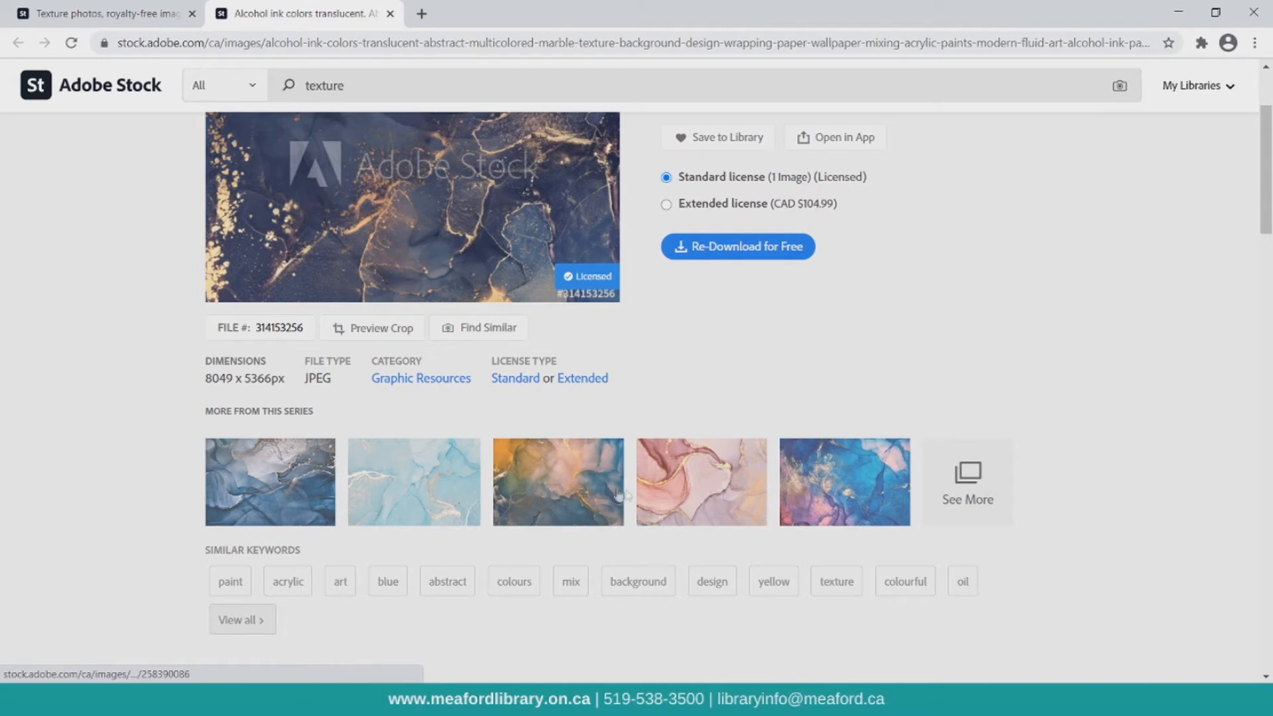
click(699, 494)
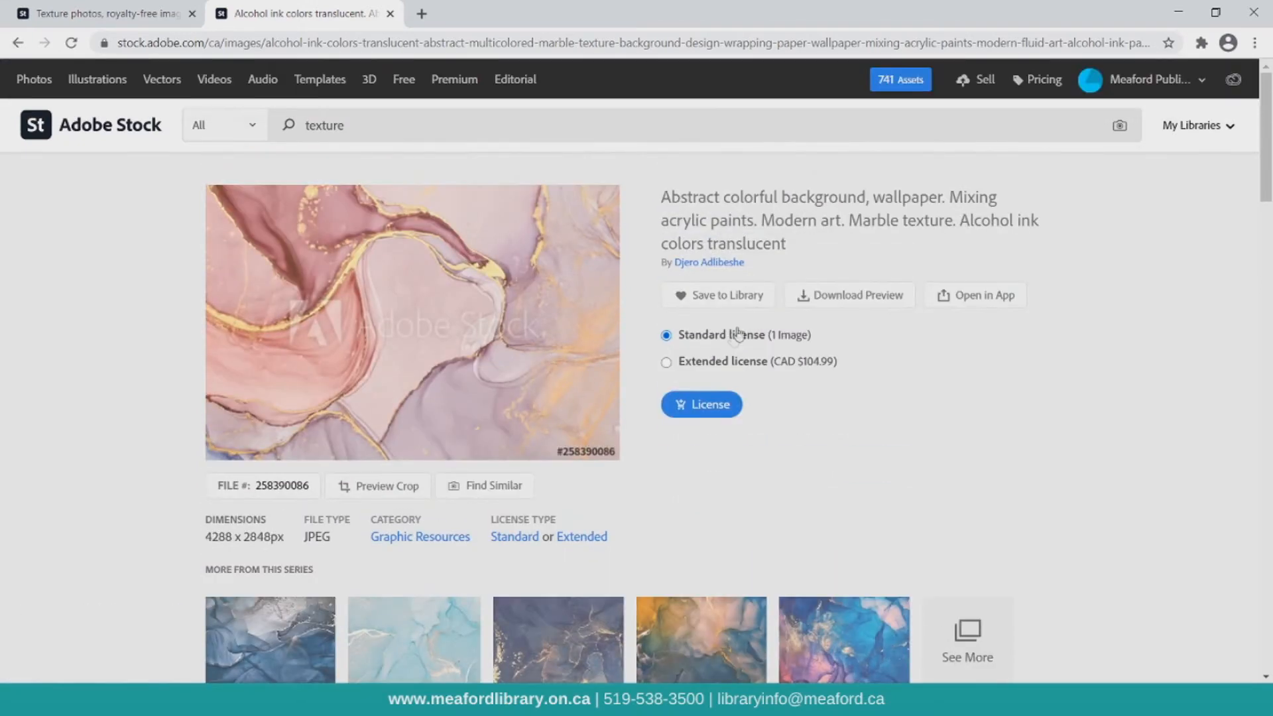
click(722, 412)
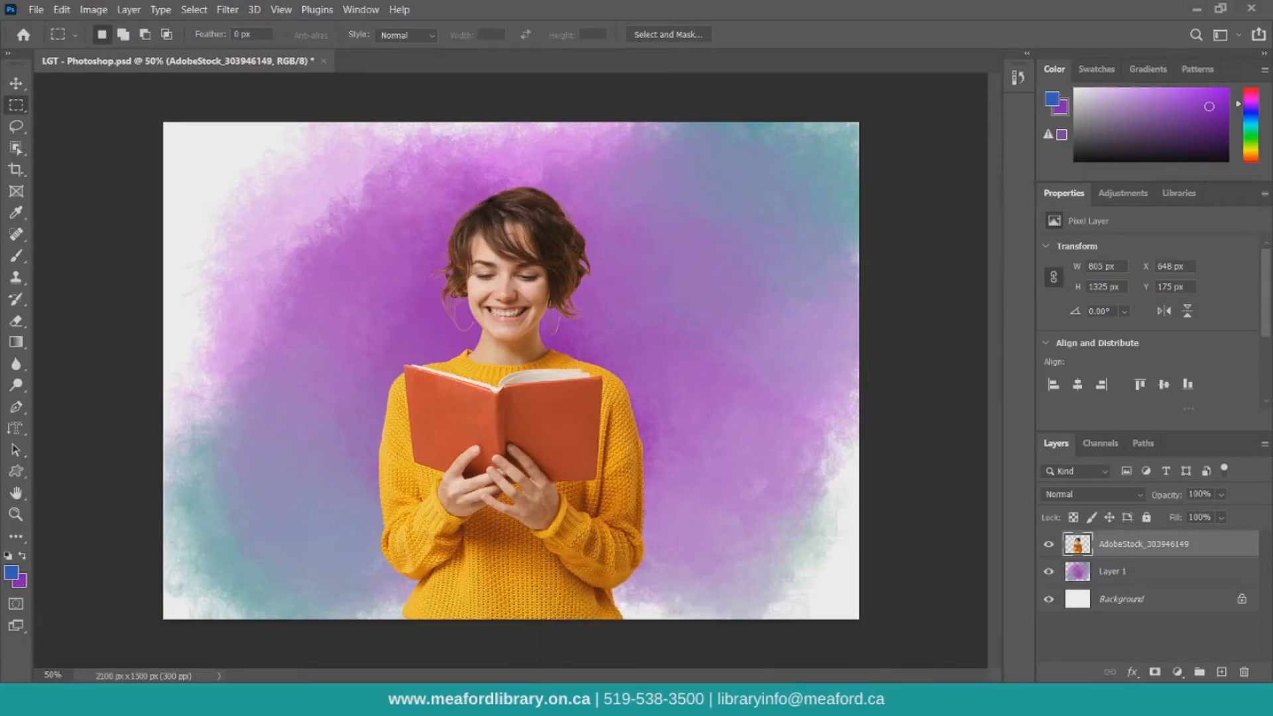
Step: Place the pink marble image AdobeStock_258390086 from the Downloads folder into the composite as a new layer
key(super+e)
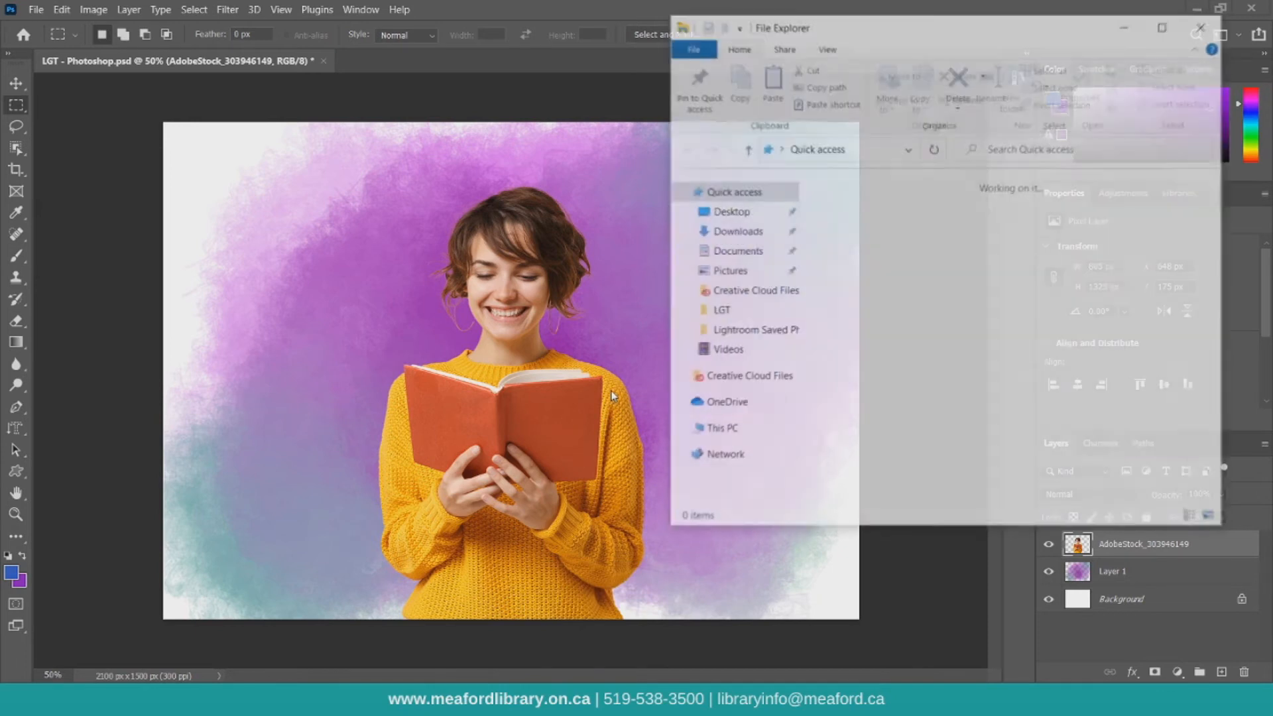
click(730, 231)
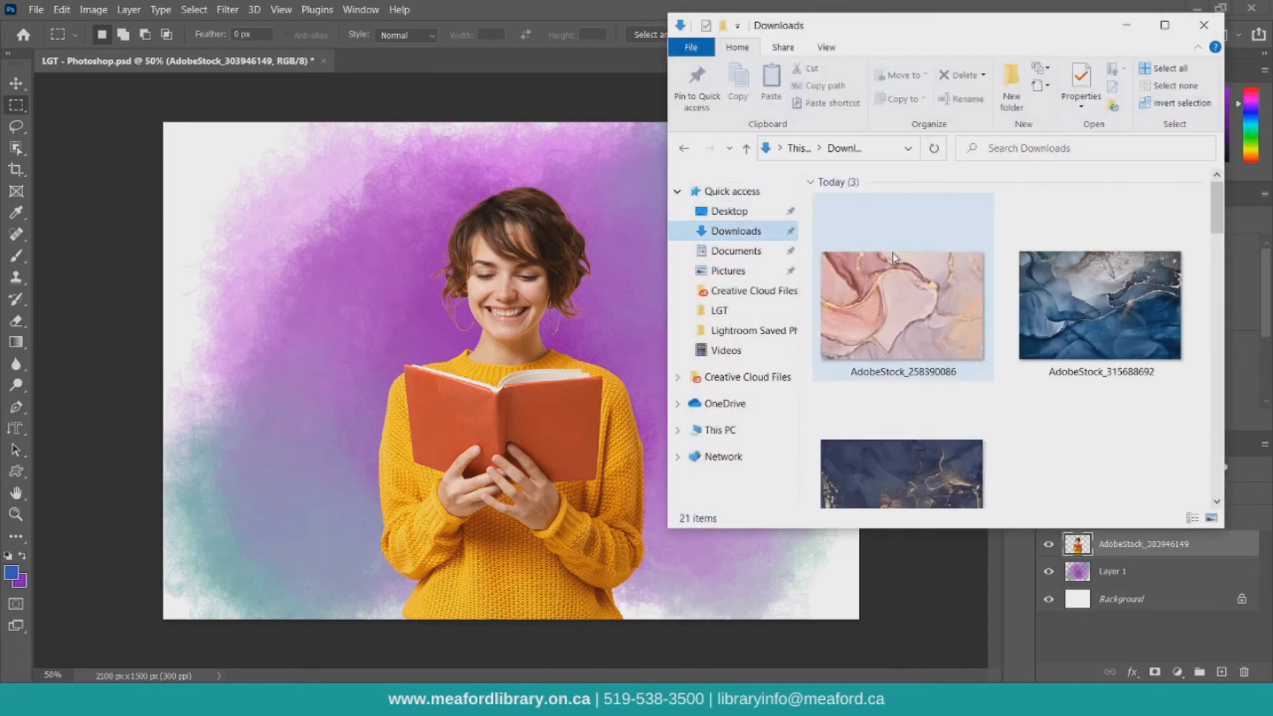
click(866, 282)
drag(866, 283, 316, 267)
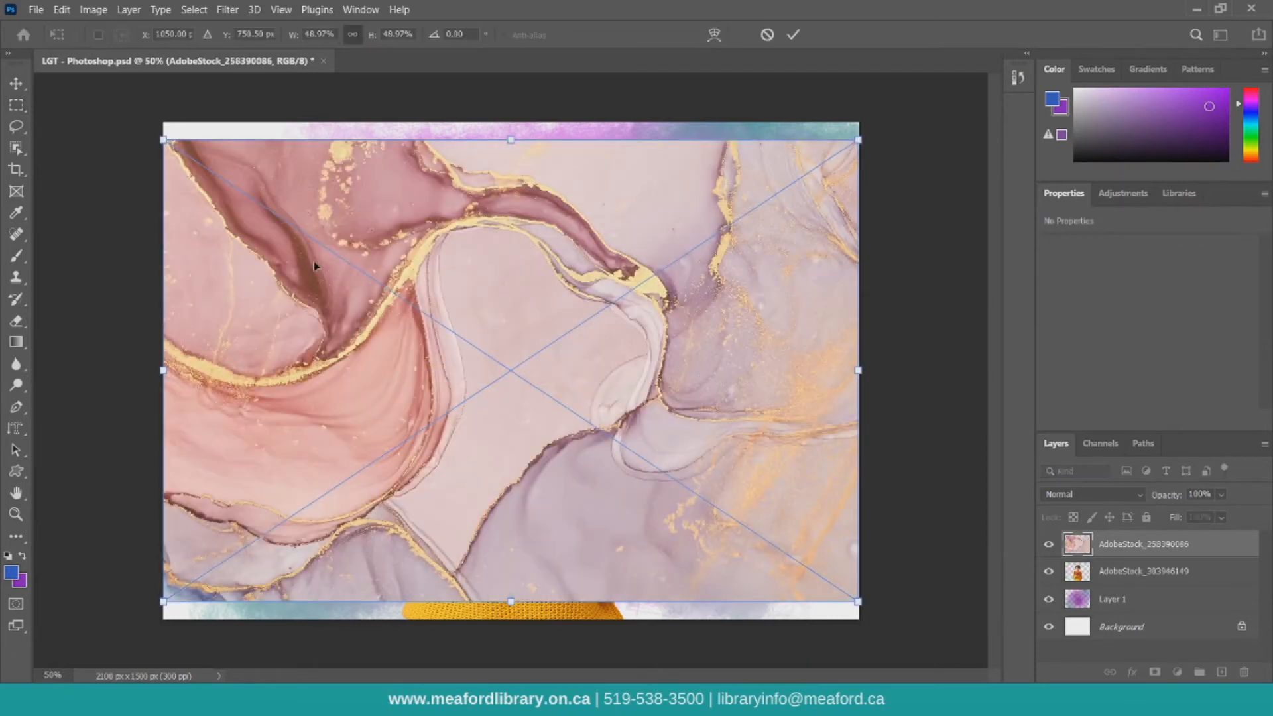
click(18, 85)
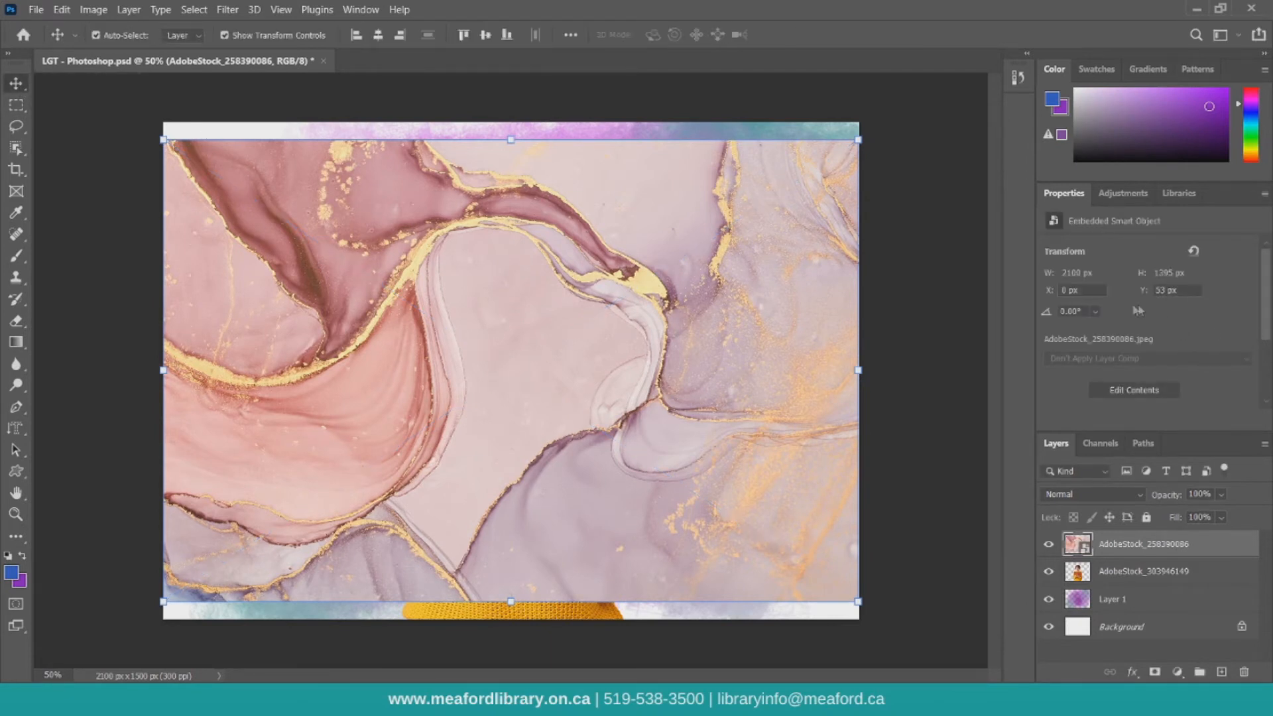
Step: Convert the marble smart object to a regular pixel layer, retaining its transforms
scroll(1127, 327, down, 3)
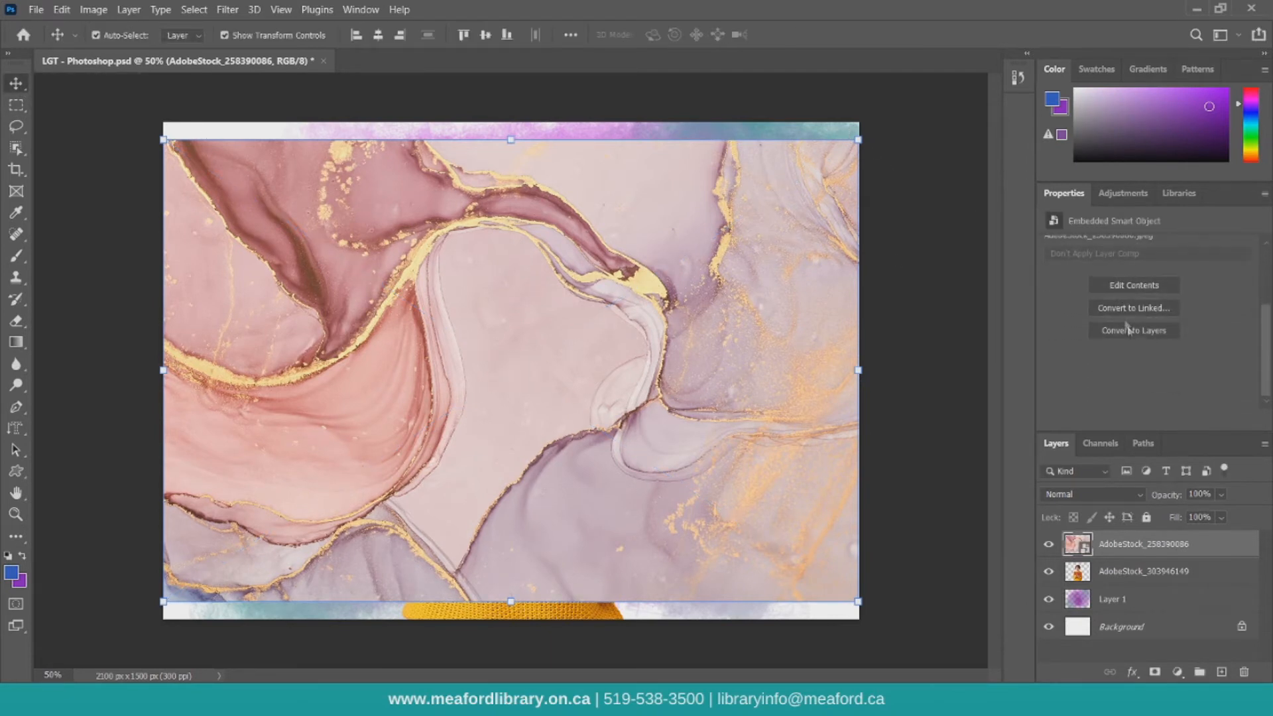
click(1157, 327)
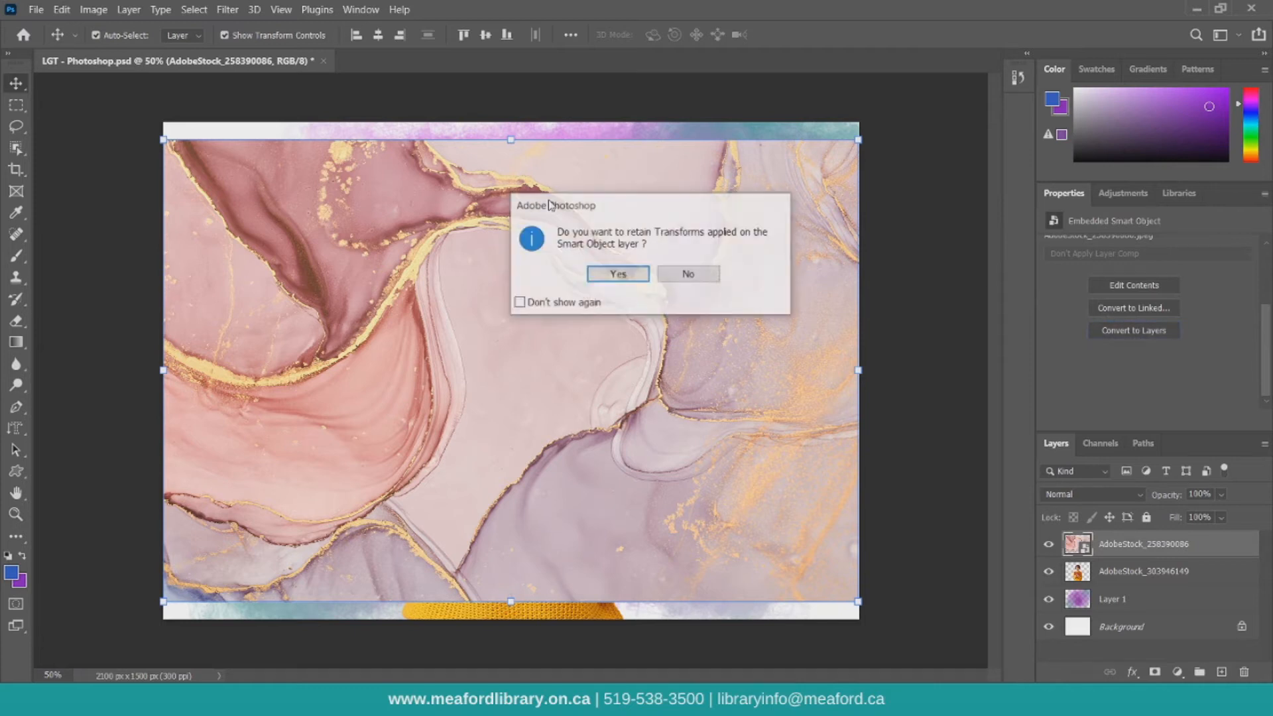
click(619, 274)
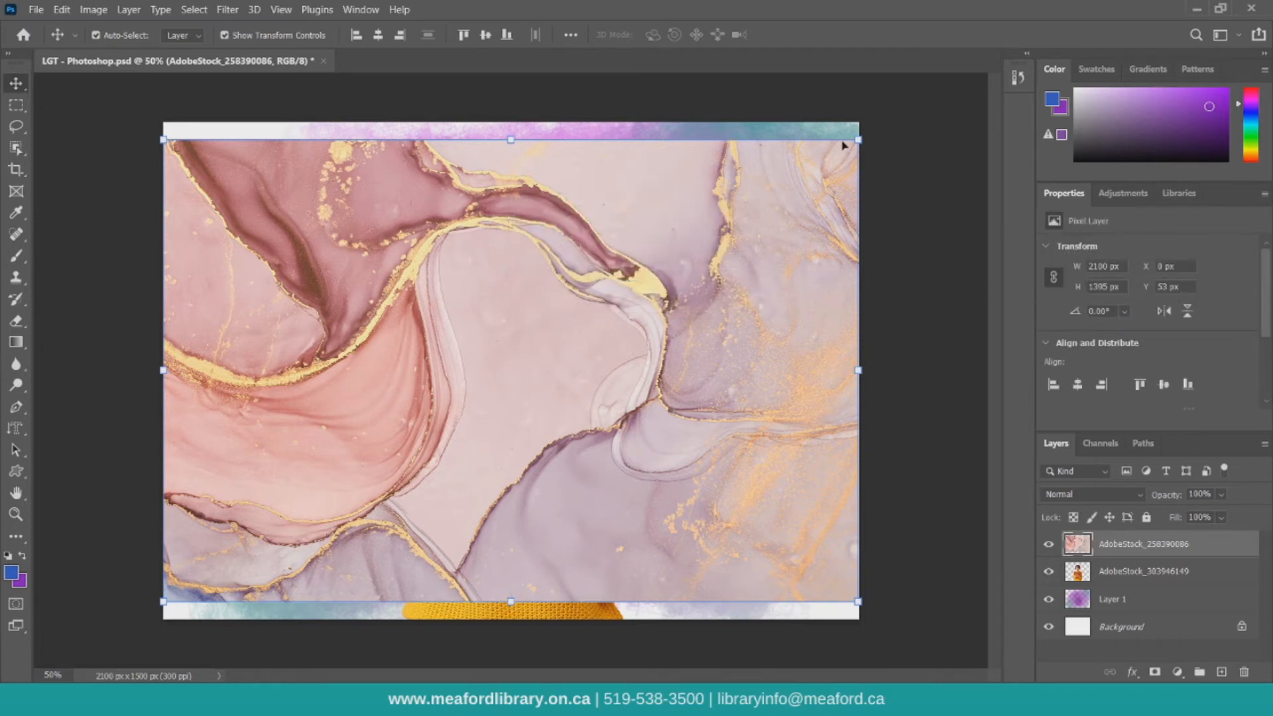
Step: Scale the marble texture to about 111.5% and position it so it covers the whole canvas
key(ctrl+t)
drag(870, 134, 938, 115)
drag(788, 199, 779, 196)
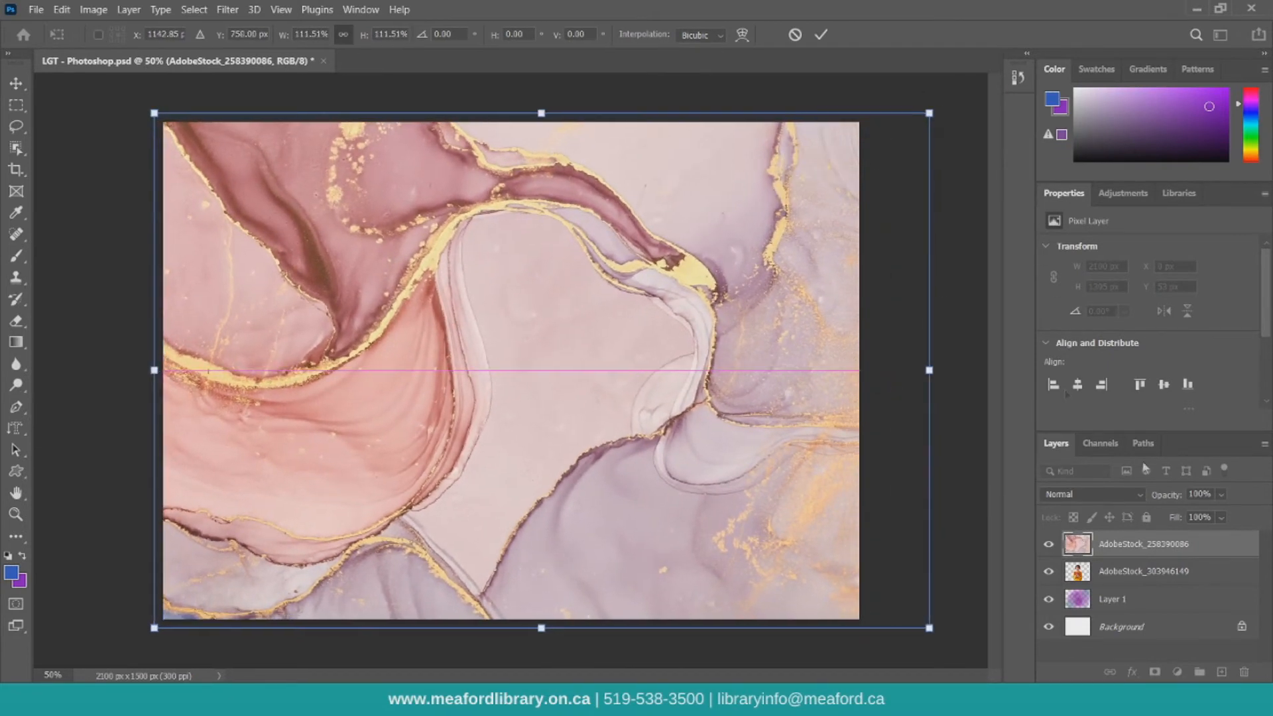
Step: Move the marble layer directly below the woman's layer and set its blend mode to Soft Light
drag(1184, 556, 1185, 587)
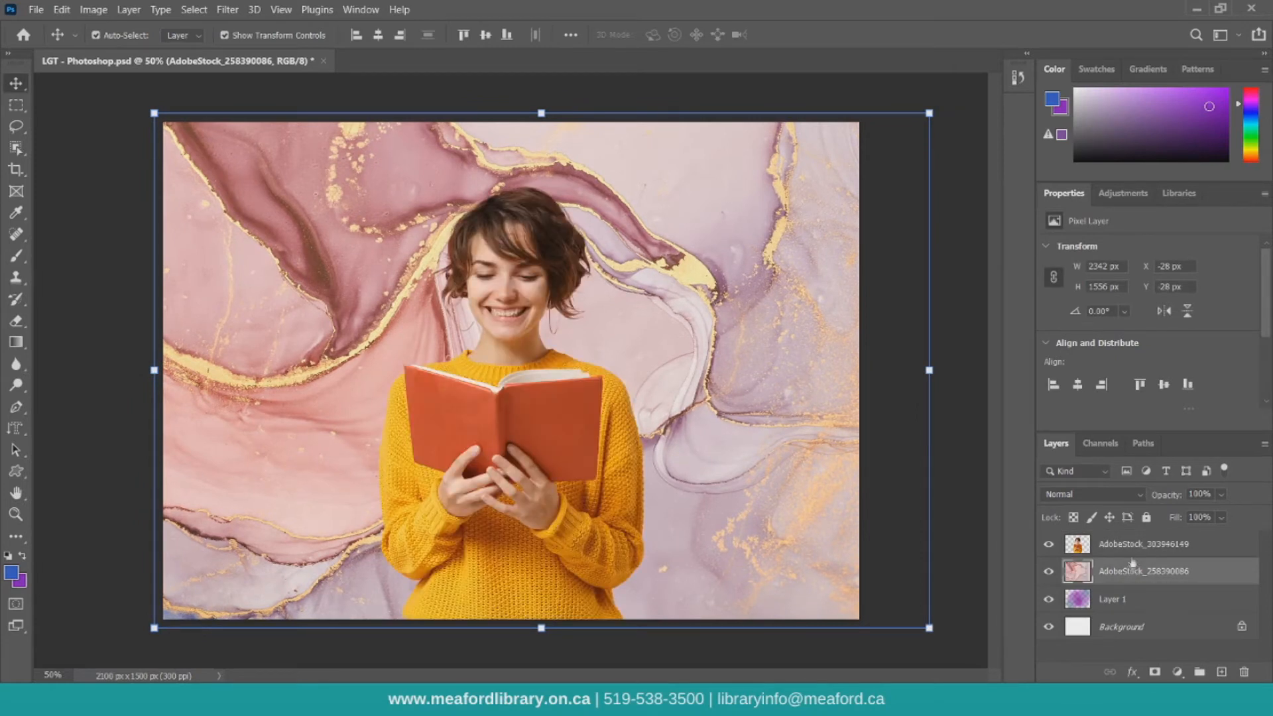
click(1096, 496)
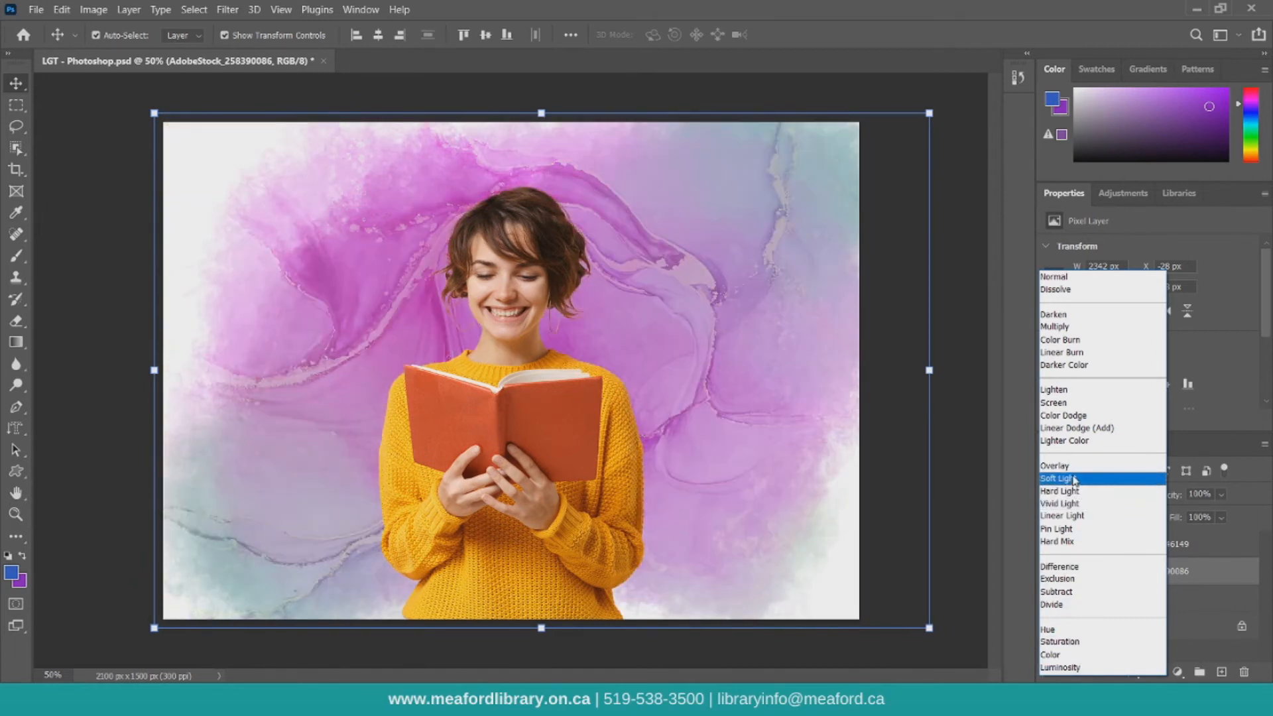
click(1074, 479)
Step: Try the marble layer above the woman, shift the texture slightly, and return the layer below her
drag(1079, 572, 1082, 535)
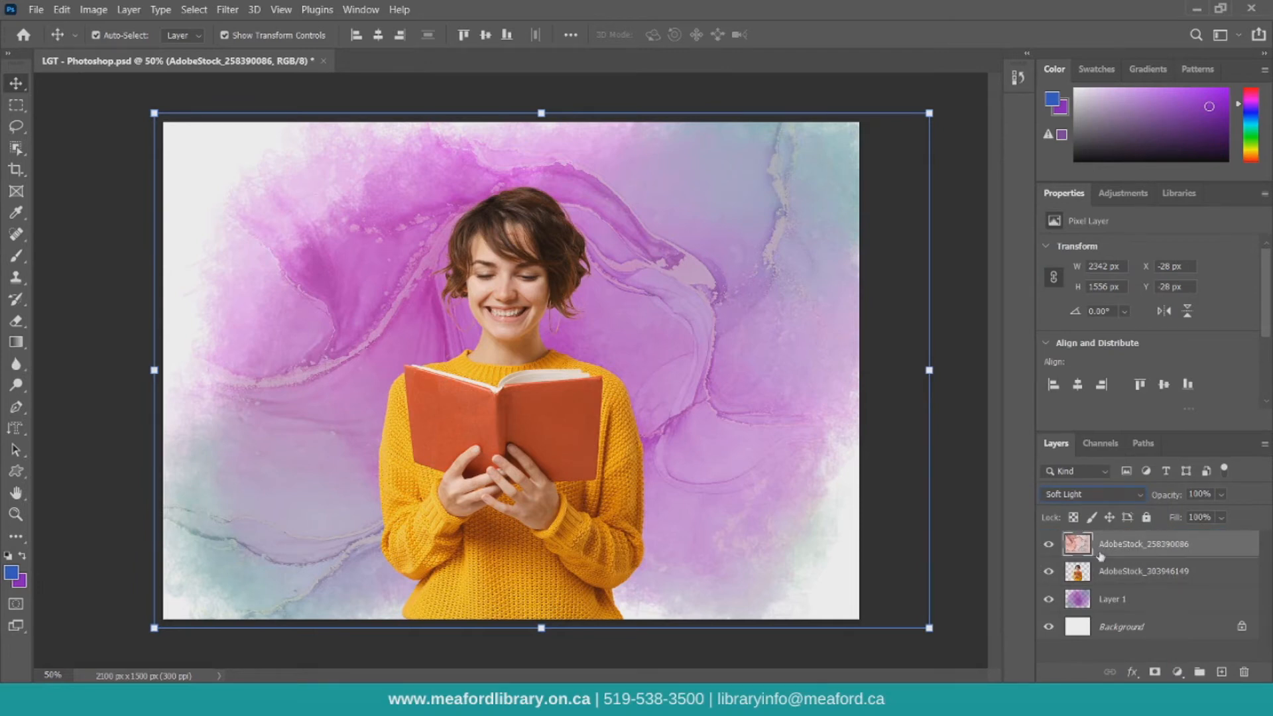
drag(660, 364, 684, 335)
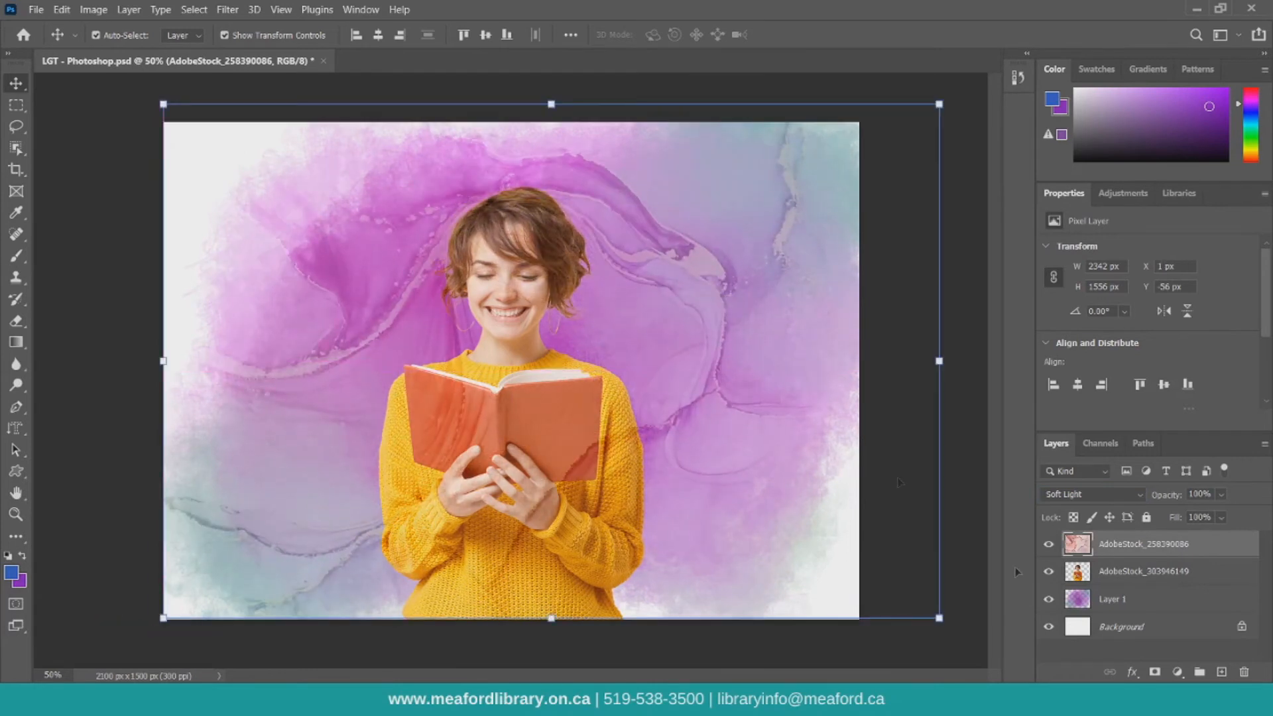
drag(1078, 544, 1079, 576)
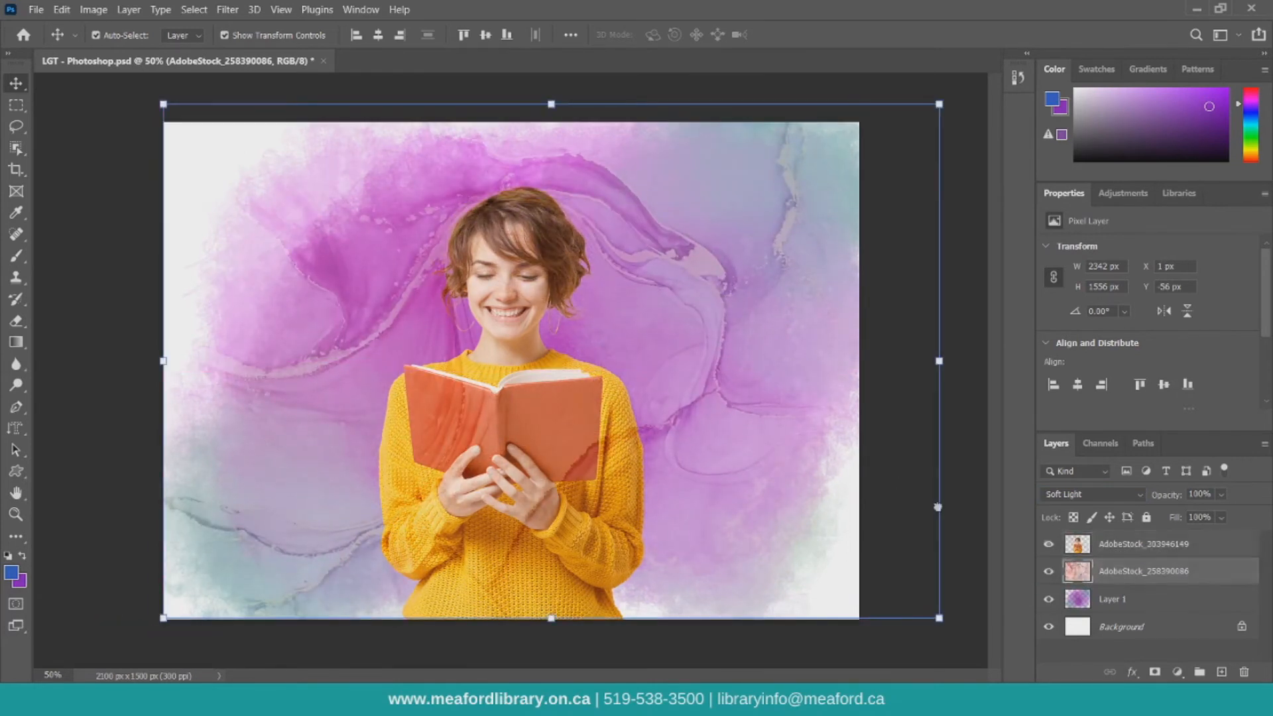
Step: Enlarge the marble texture to about 117.4% and reposition it so its veins frame the woman and it fills the canvas
drag(768, 404, 756, 412)
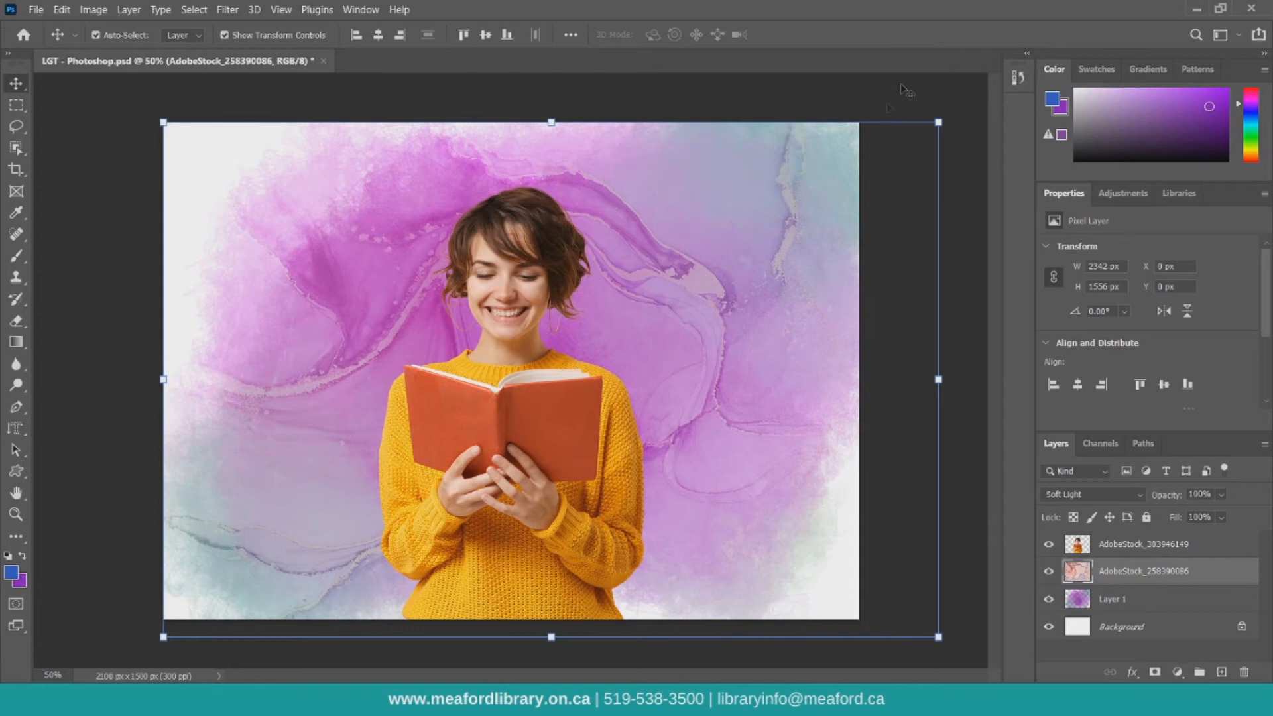
drag(938, 122, 986, 90)
drag(757, 222, 680, 229)
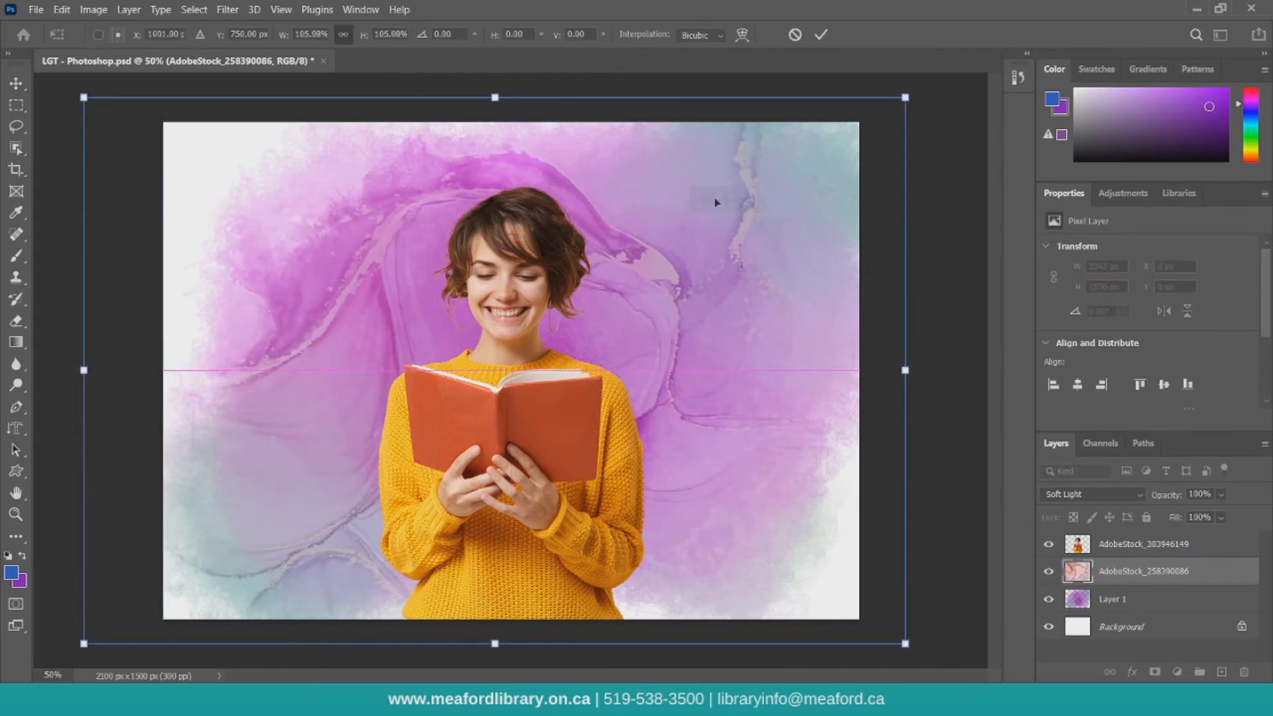
mouse_move(760, 234)
mouse_down()
mouse_move(786, 242)
mouse_move(774, 234)
mouse_up()
drag(643, 252, 736, 277)
drag(193, 121, 92, 83)
drag(701, 234, 685, 185)
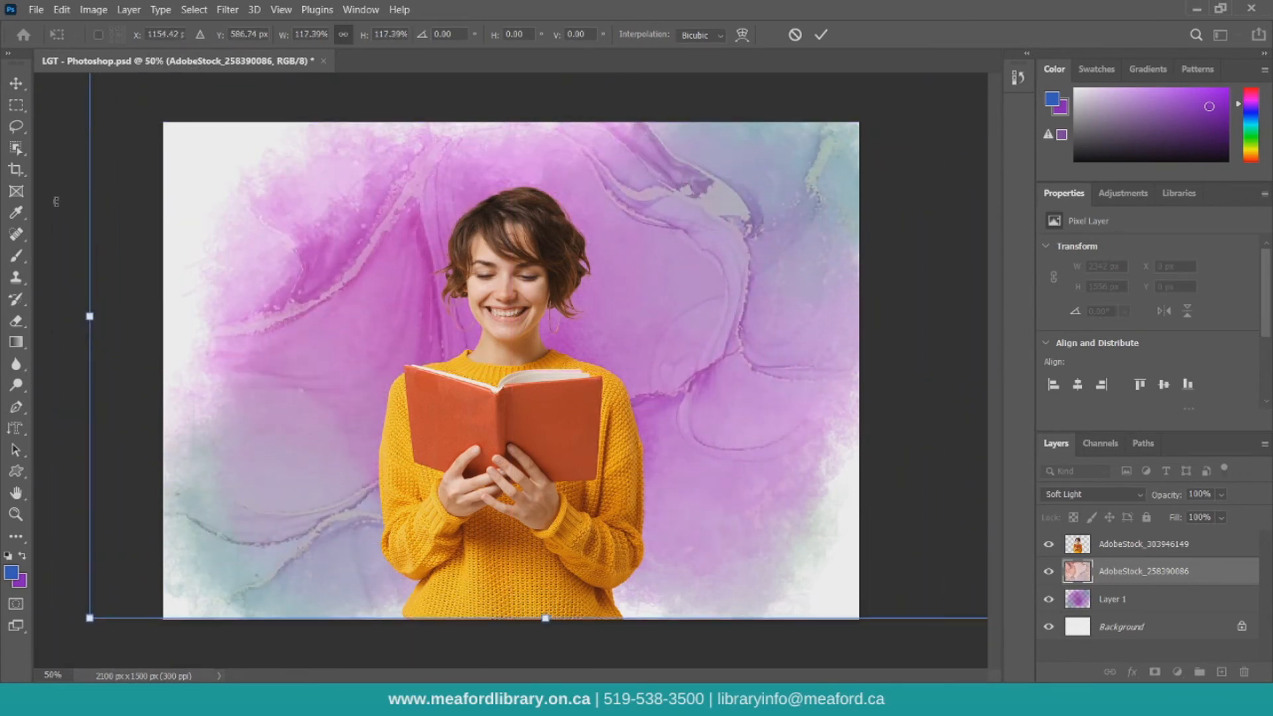
key(Return)
Step: Look through the available filter categories with the woman's layer selected and open the Oil Paint filter
click(1109, 545)
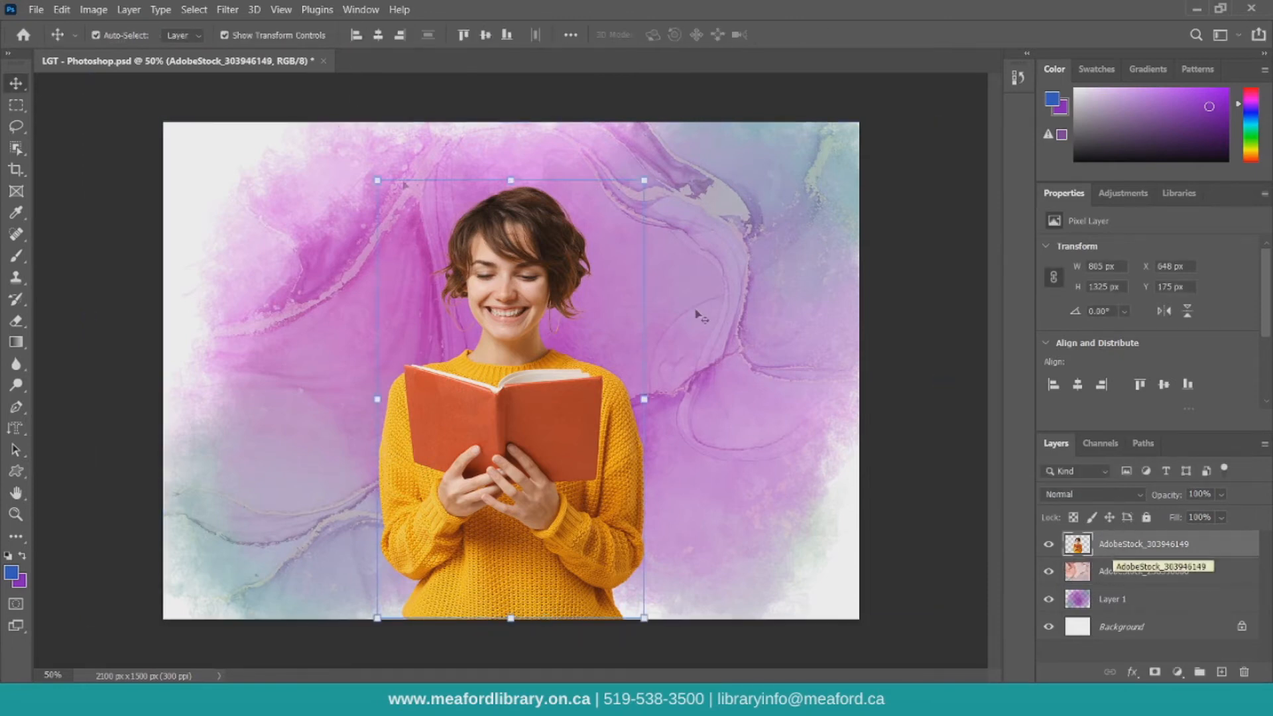
click(229, 10)
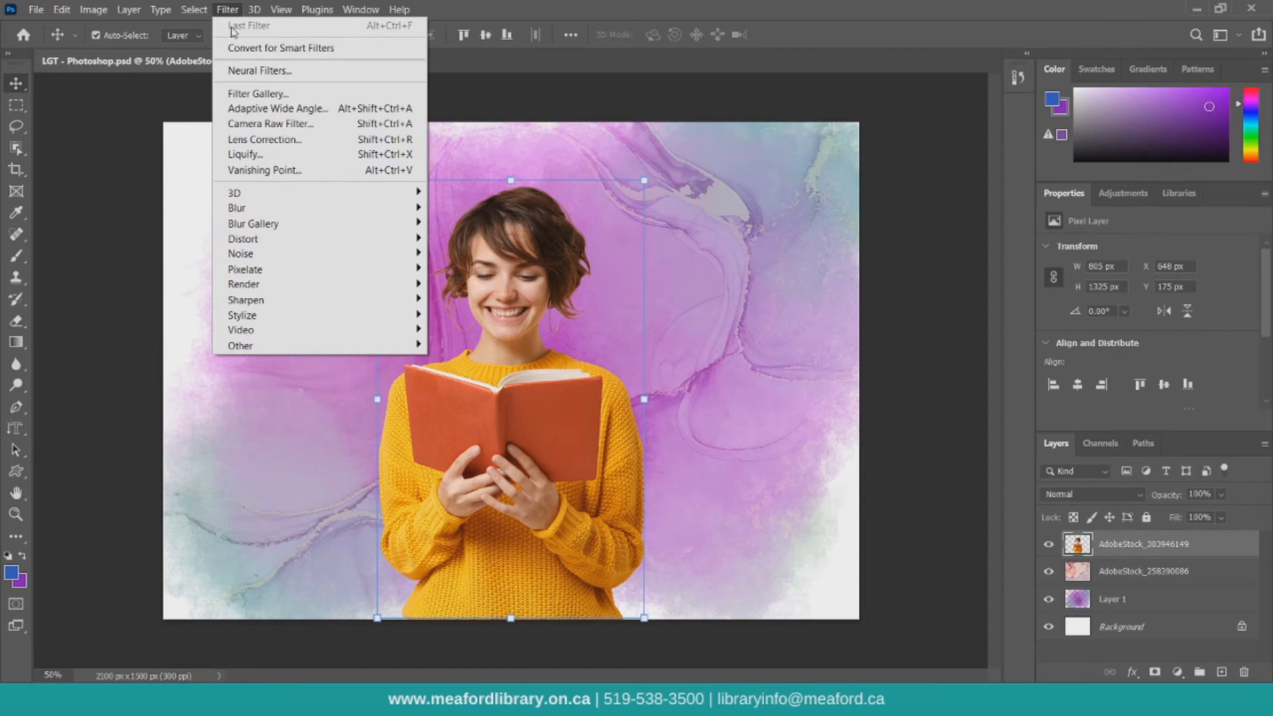
mouse_move(240, 211)
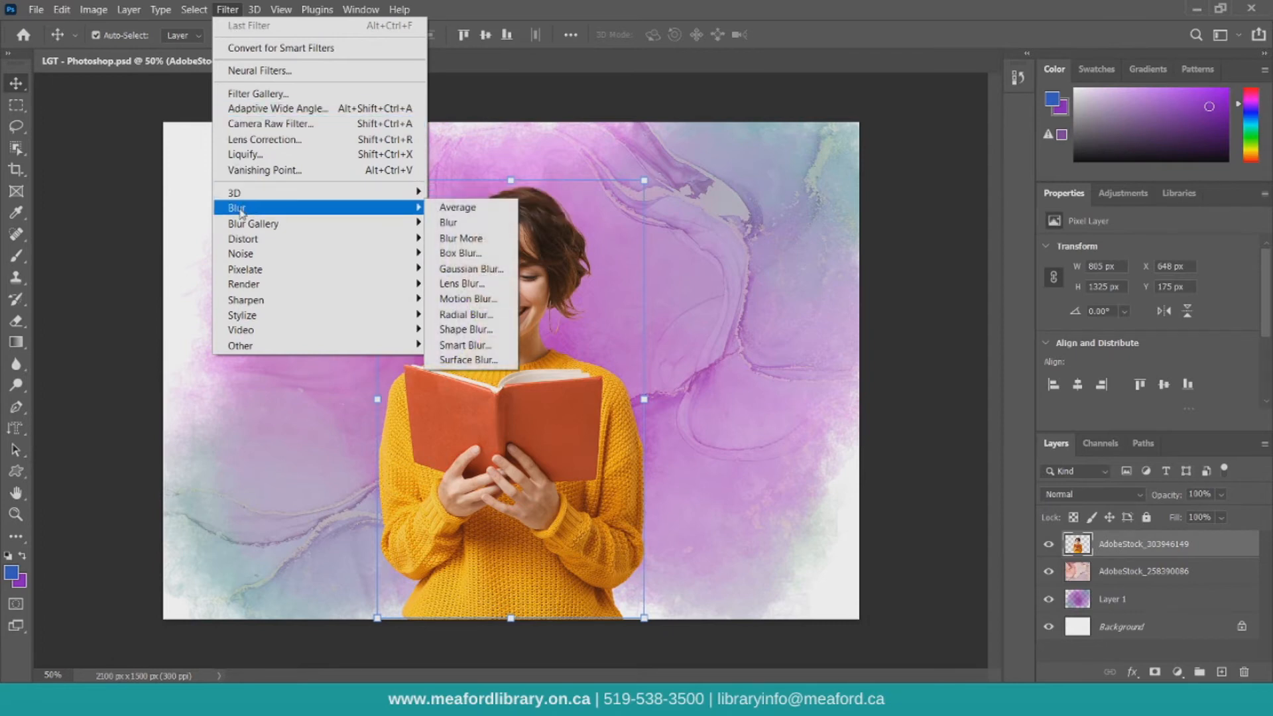
mouse_move(242, 241)
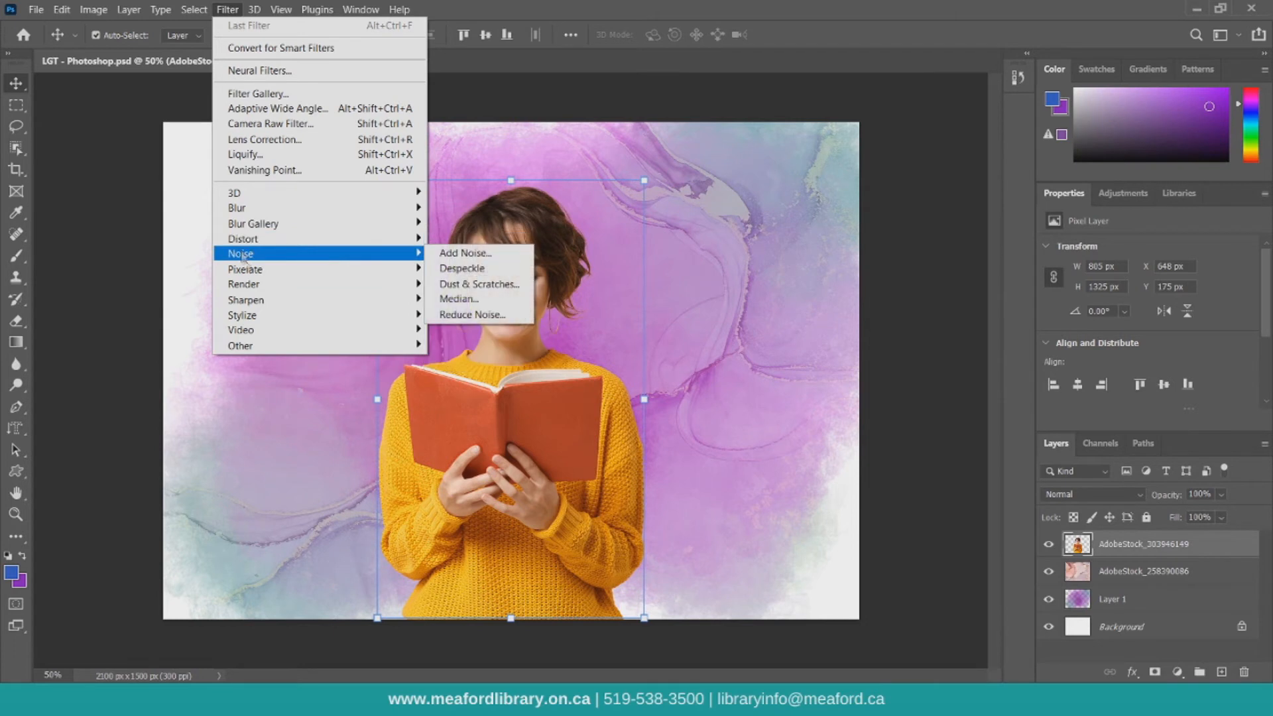
mouse_move(249, 276)
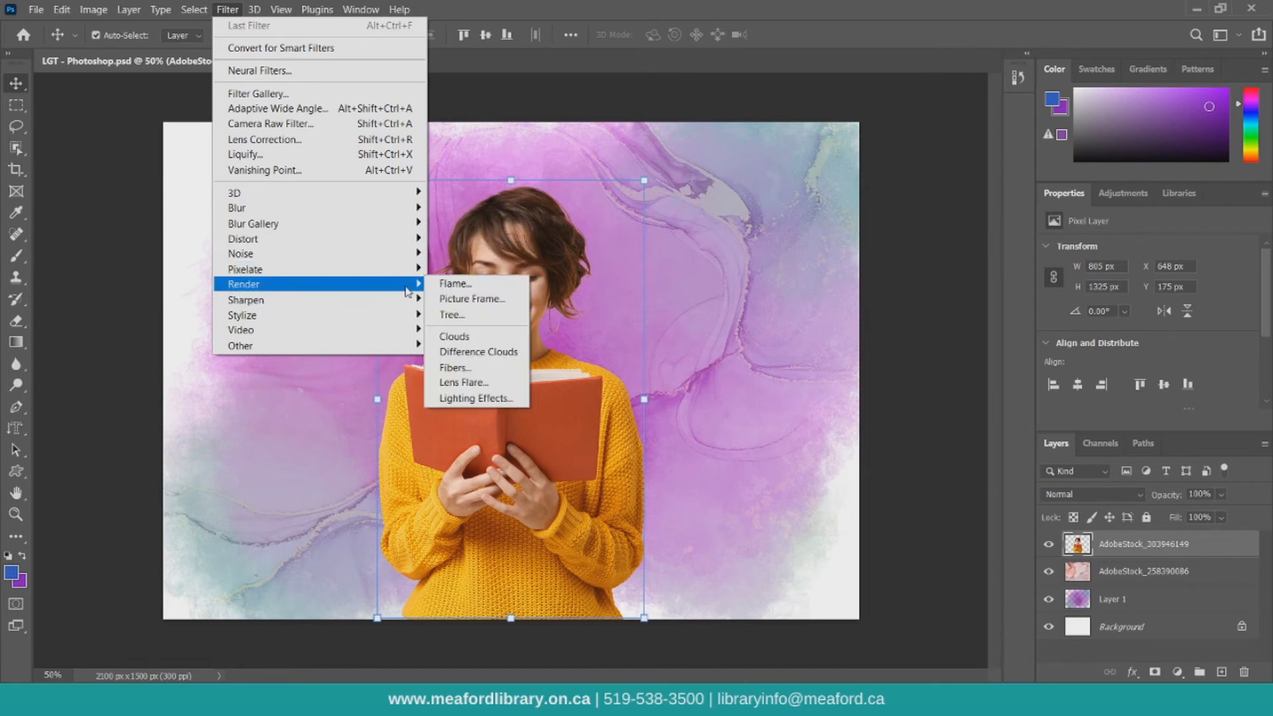
mouse_move(406, 298)
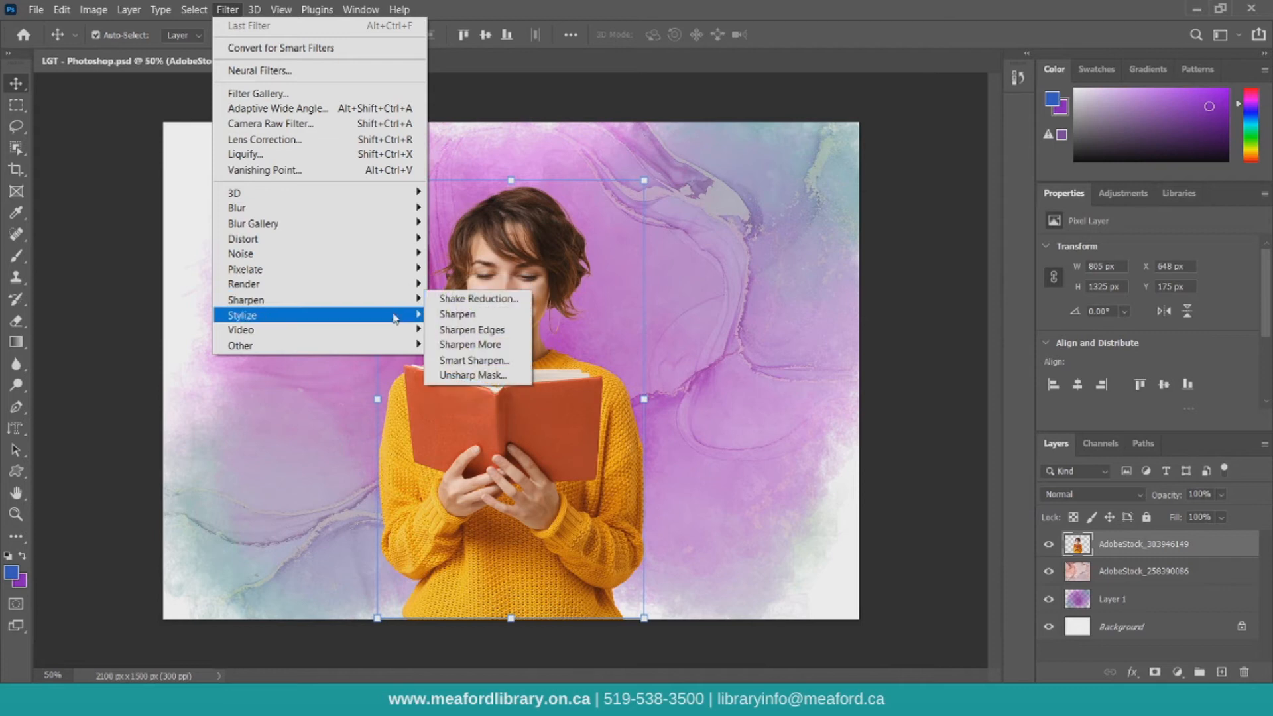
mouse_move(391, 334)
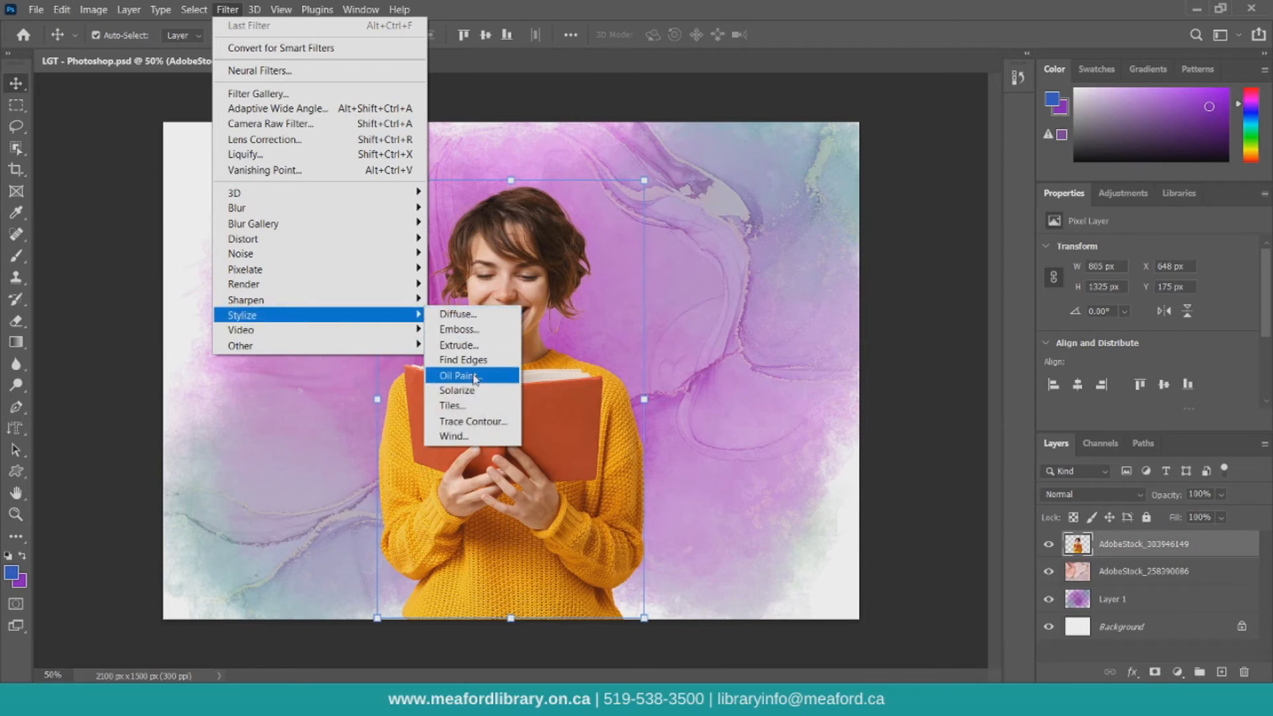
click(475, 376)
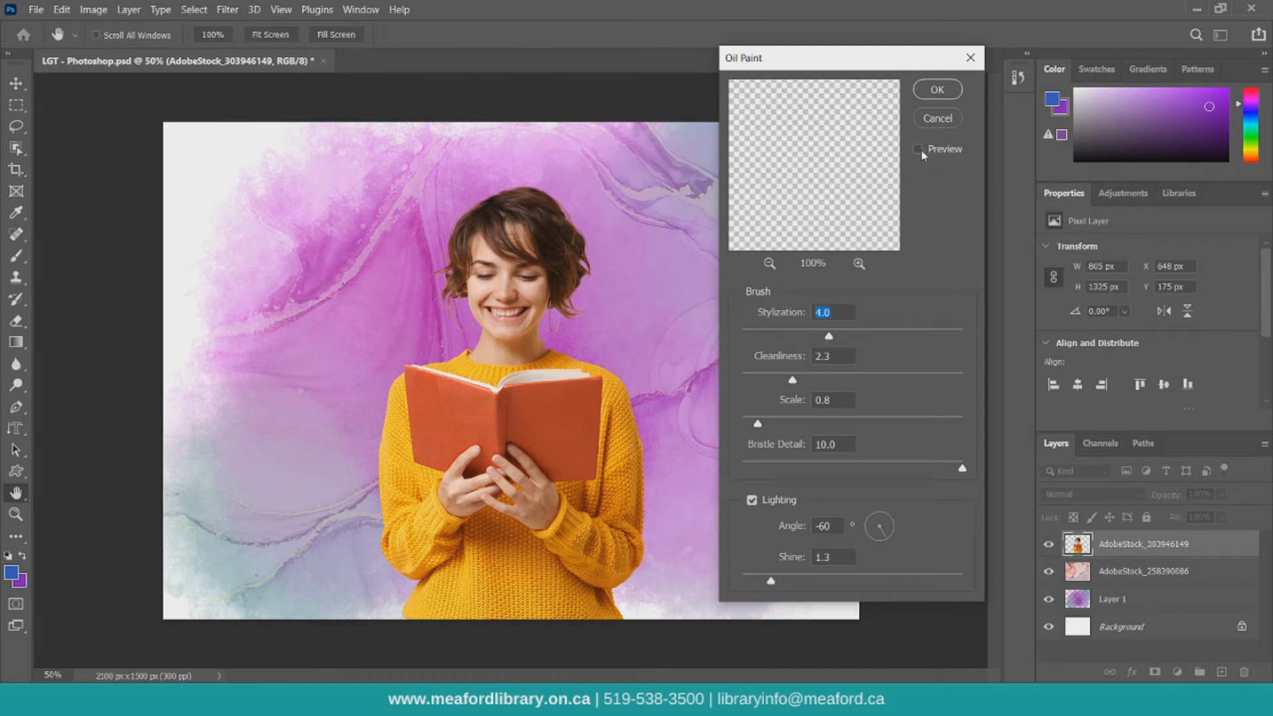
Step: Preview the whole woman in Oil Paint, try lower Stylization and altered Cleanliness and Bristle Detail, and cancel the filter
click(768, 264)
click(768, 264)
click(768, 264)
click(768, 264)
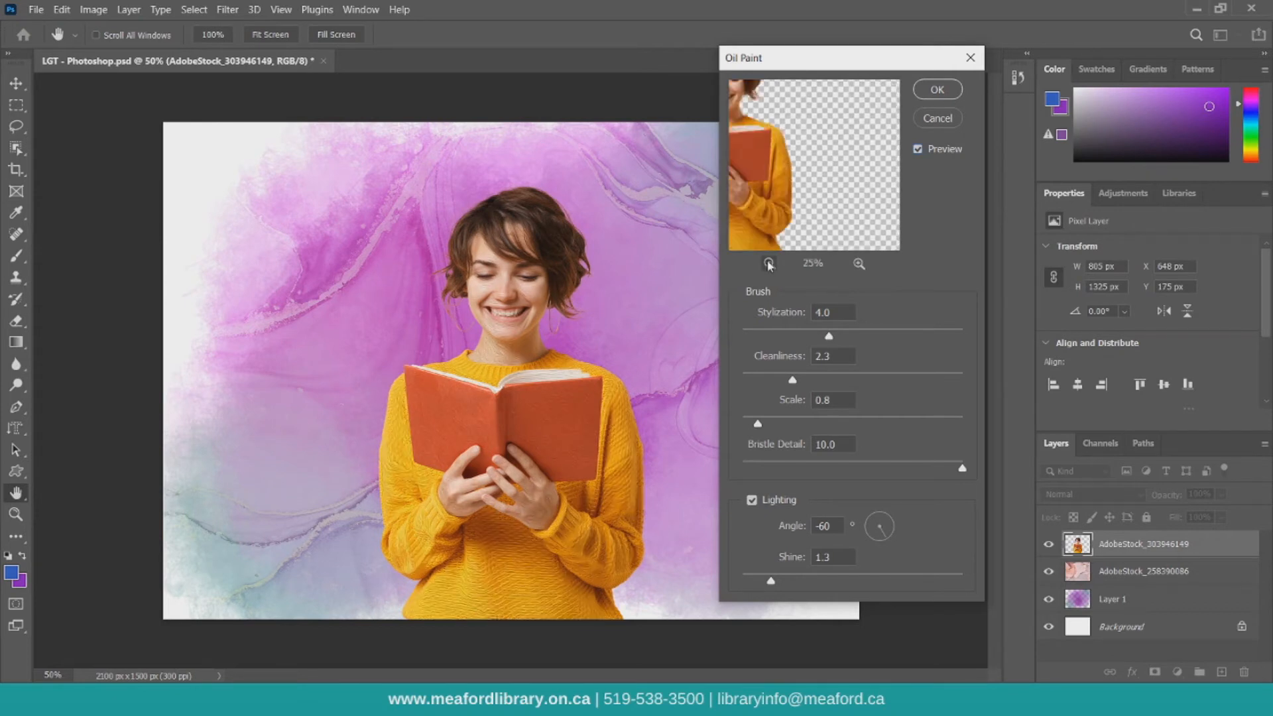
click(768, 264)
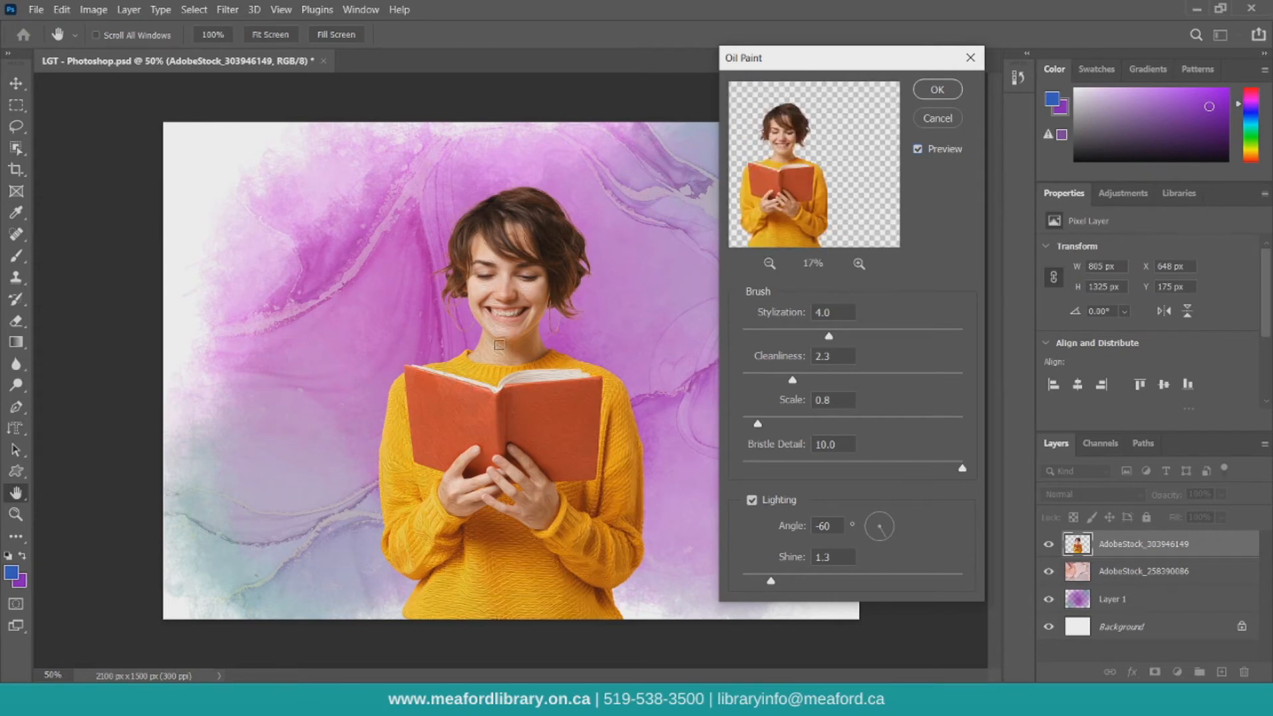
drag(829, 336, 805, 337)
click(841, 468)
drag(799, 385, 809, 382)
click(947, 120)
Step: Preview the Wind filter on the woman's layer with the Blast and Stagger methods, and cancel it
click(227, 9)
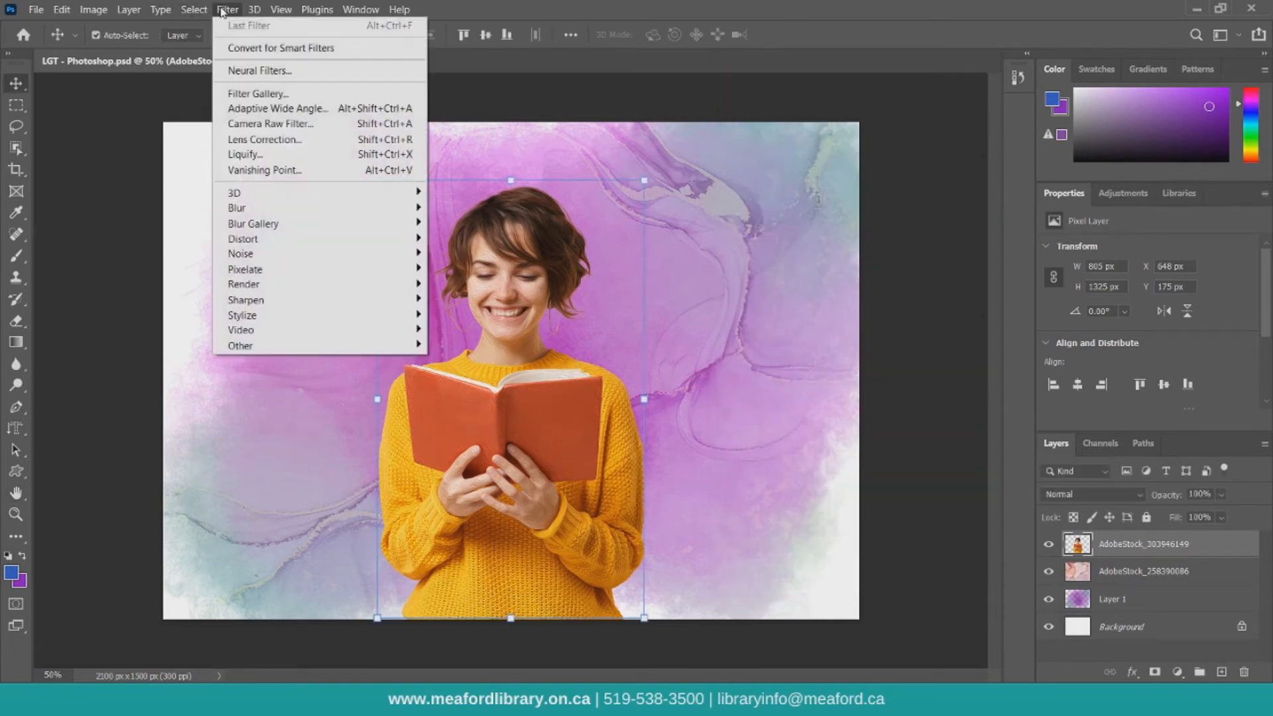
mouse_move(330, 317)
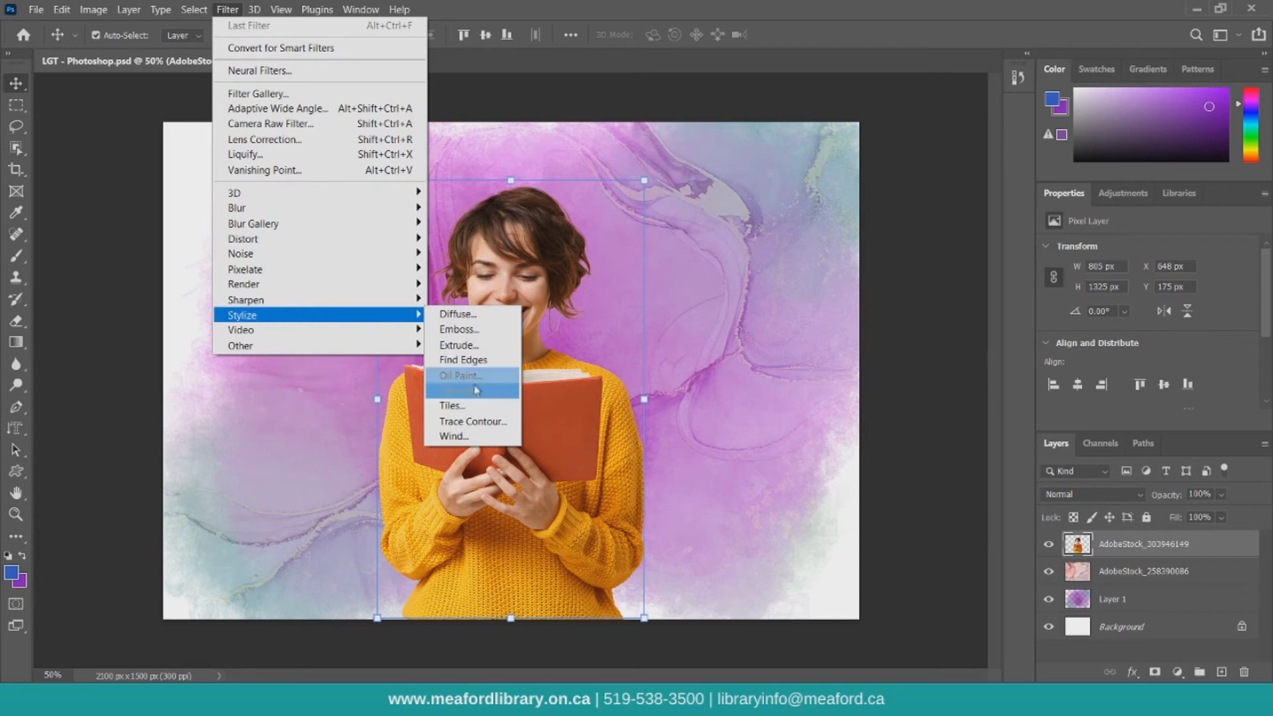
click(467, 435)
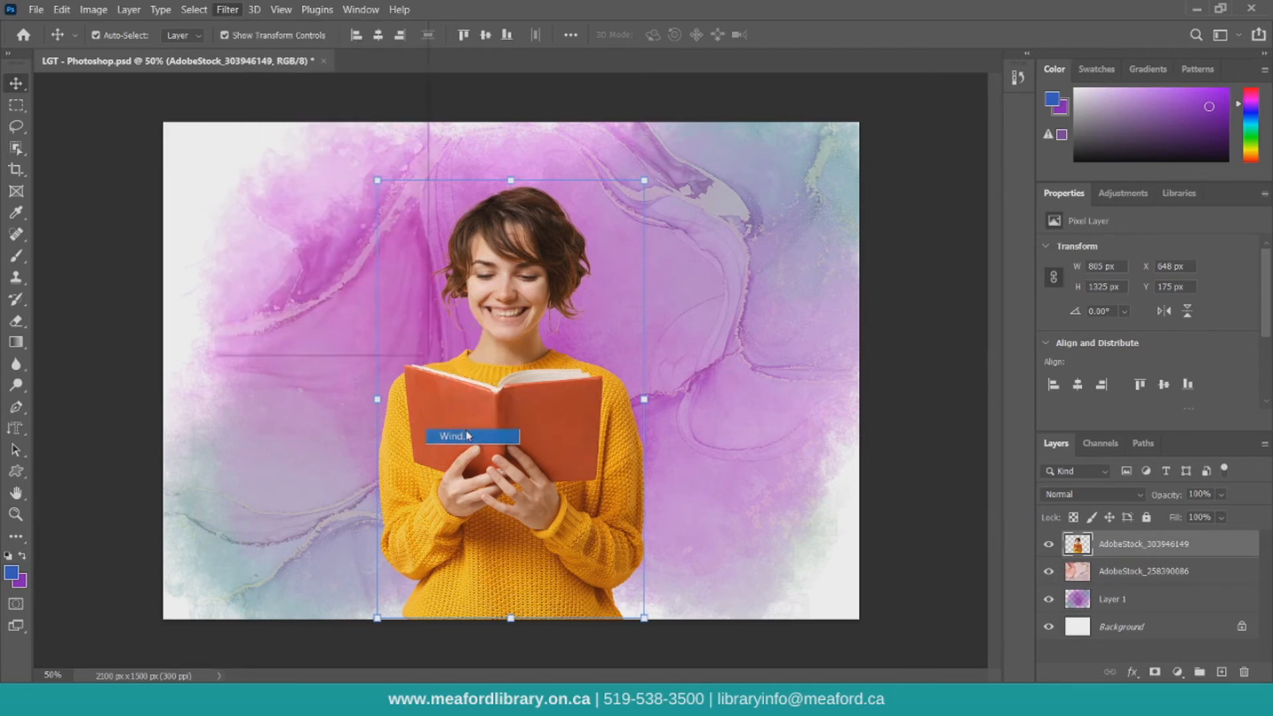
click(485, 348)
click(485, 348)
click(485, 349)
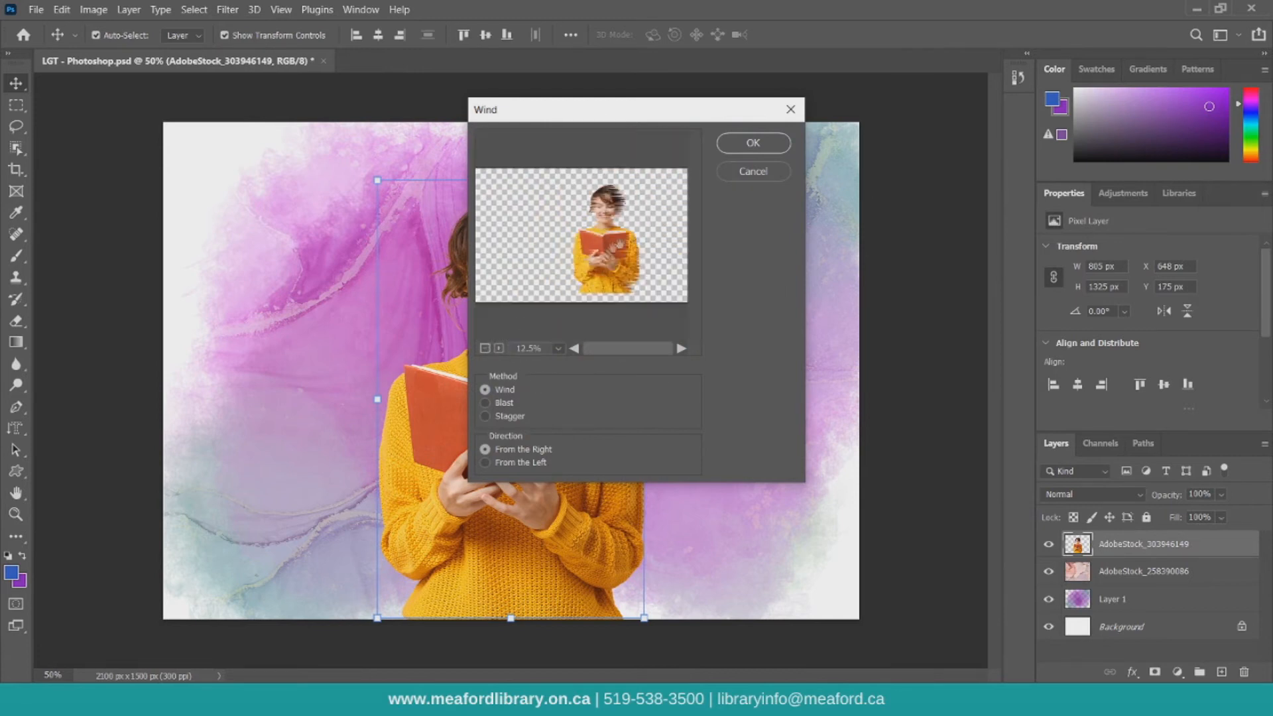
click(500, 349)
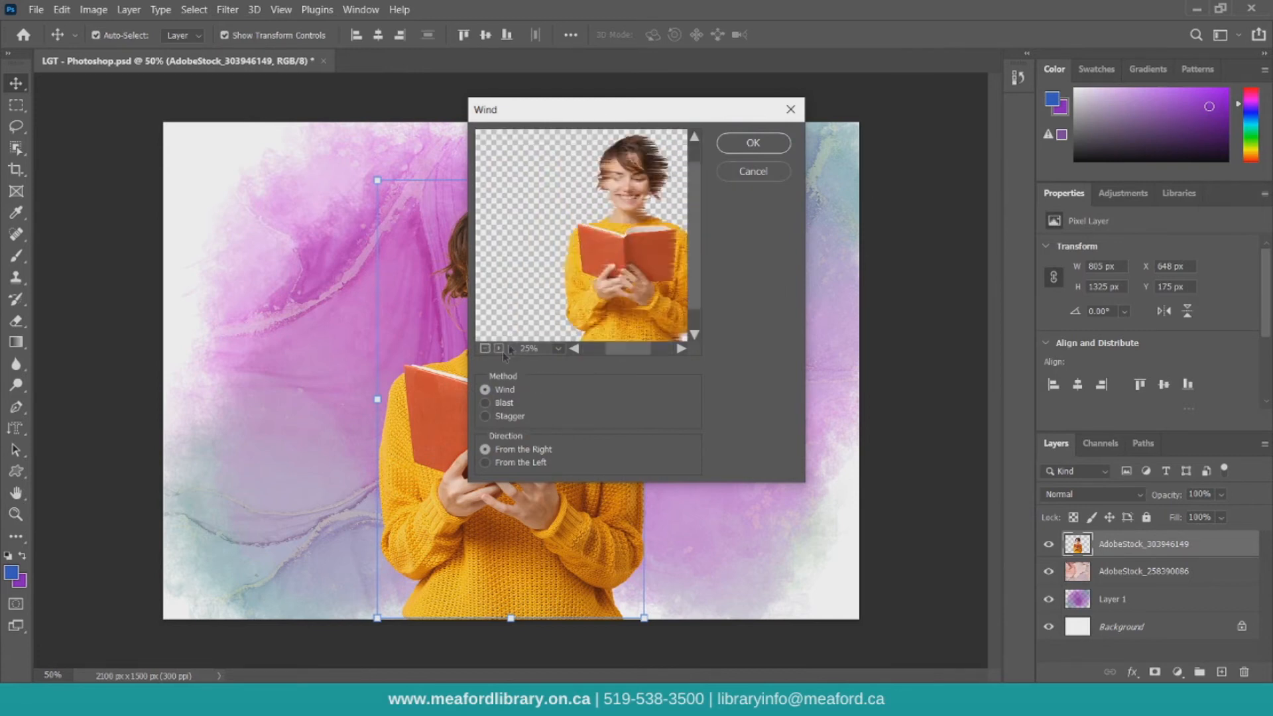
click(506, 406)
click(502, 418)
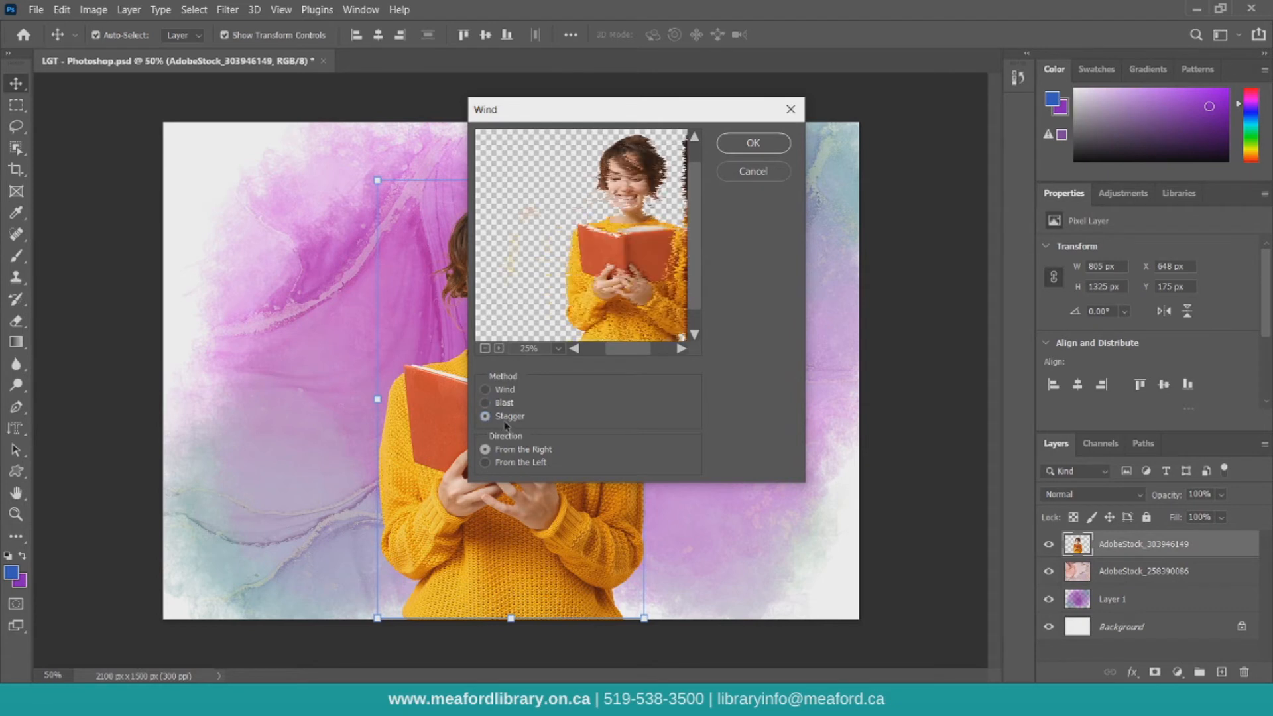
click(734, 175)
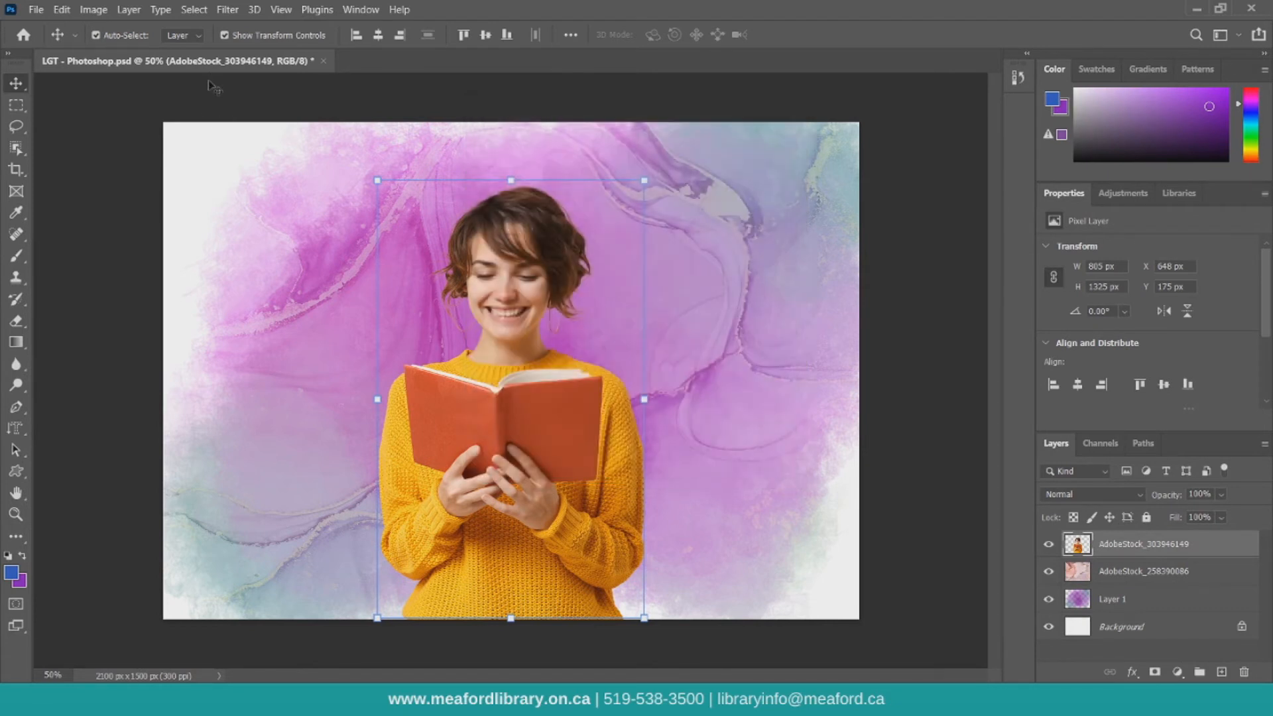
Step: Add a new empty layer above the woman's layer
click(16, 104)
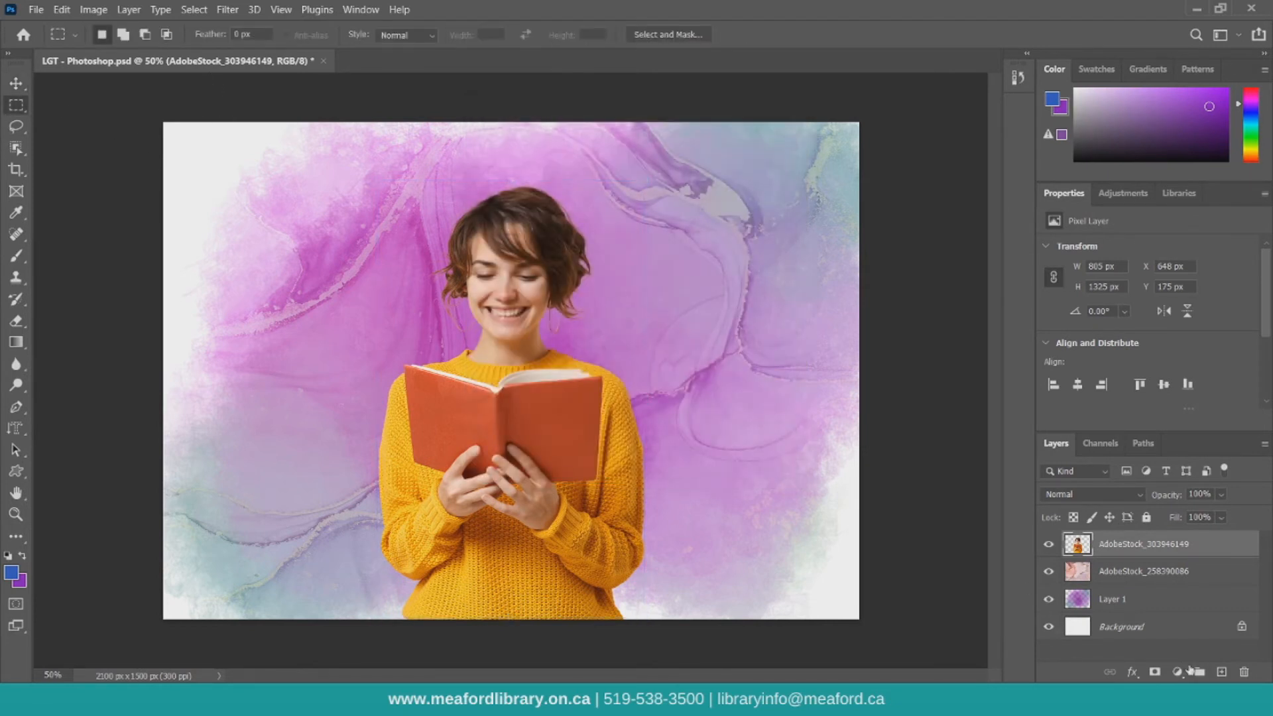
click(1222, 672)
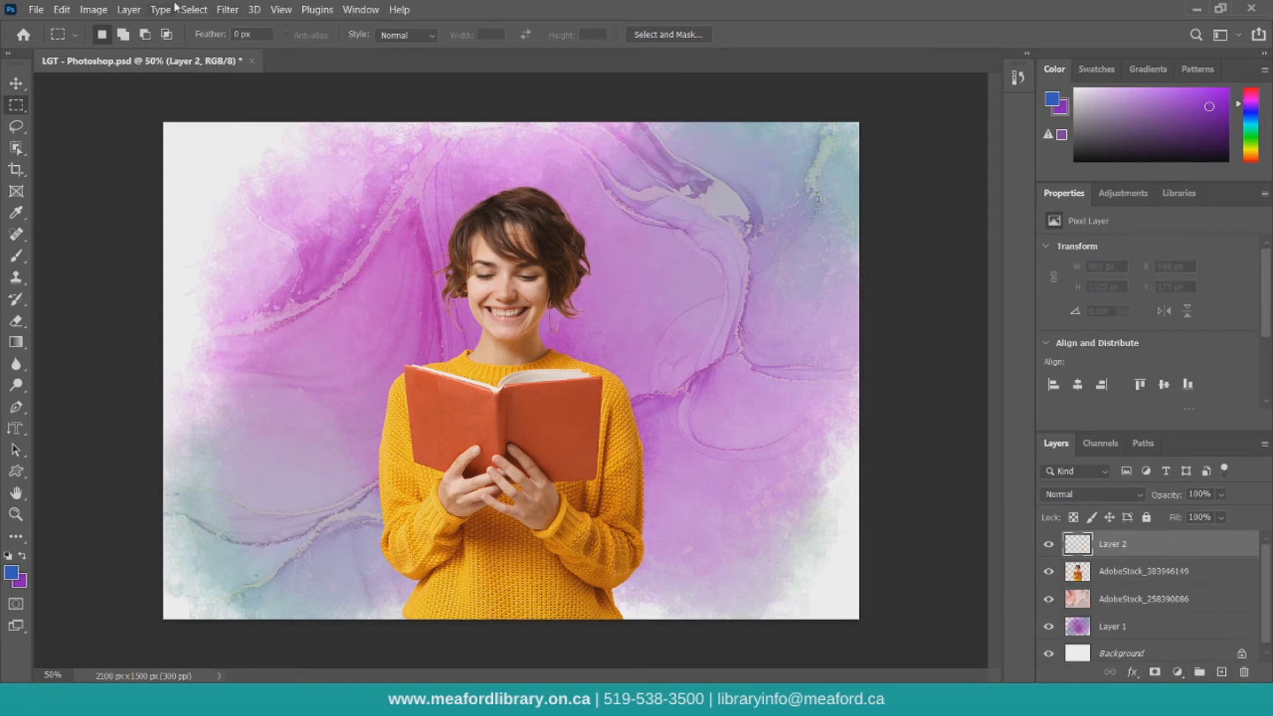
Step: Open the Tree render filter on the empty layer, try Acer Maximowiczianum and Cypress 1, and choose Pine Tree 1 as the base tree type
click(227, 9)
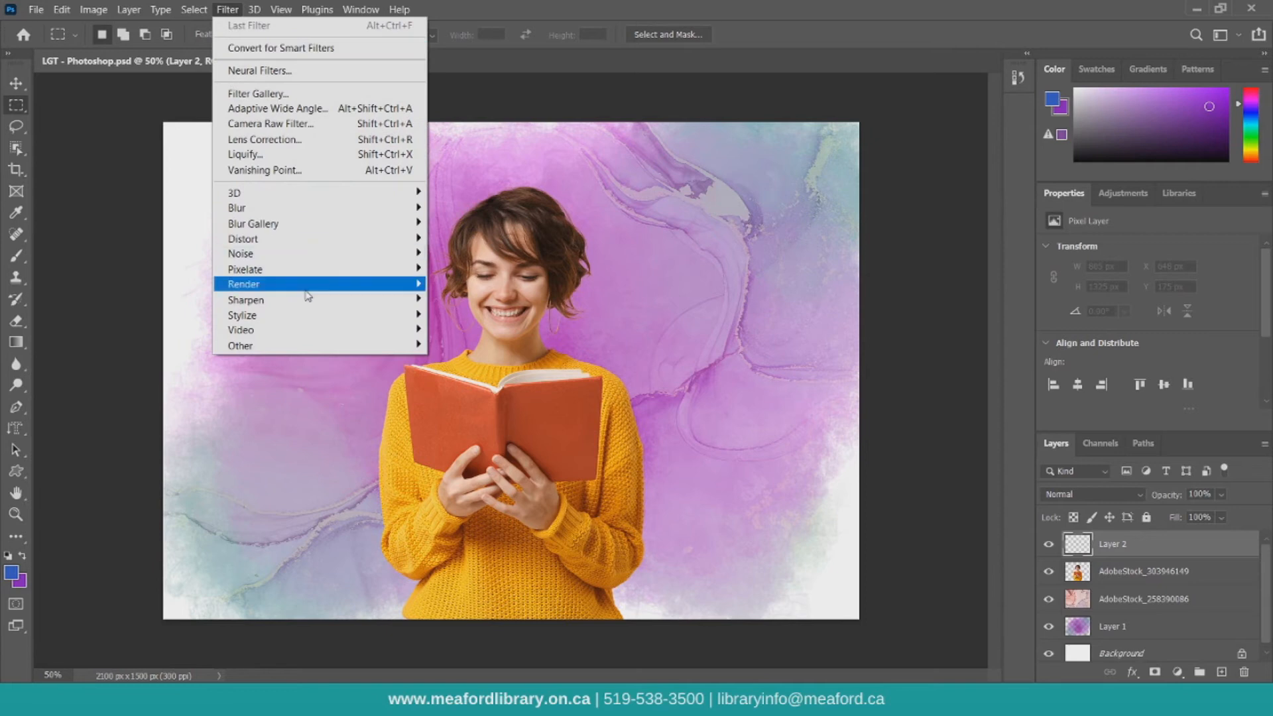
mouse_move(307, 286)
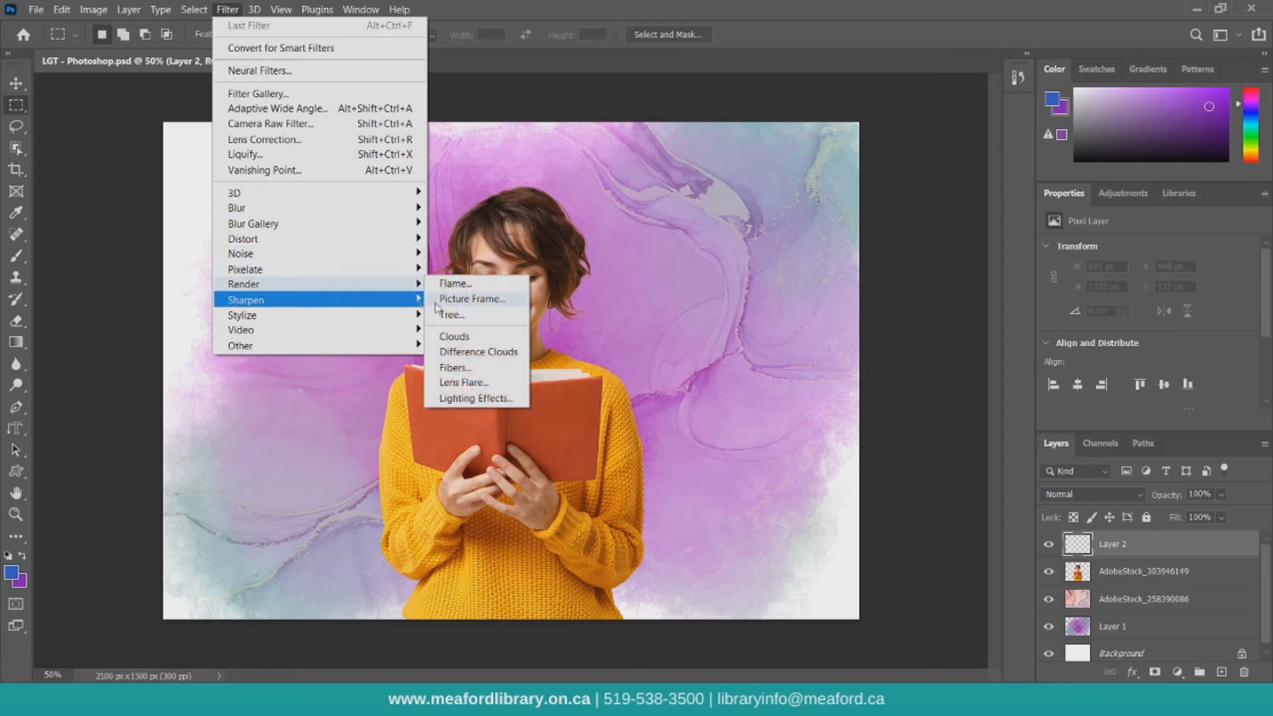
click(469, 299)
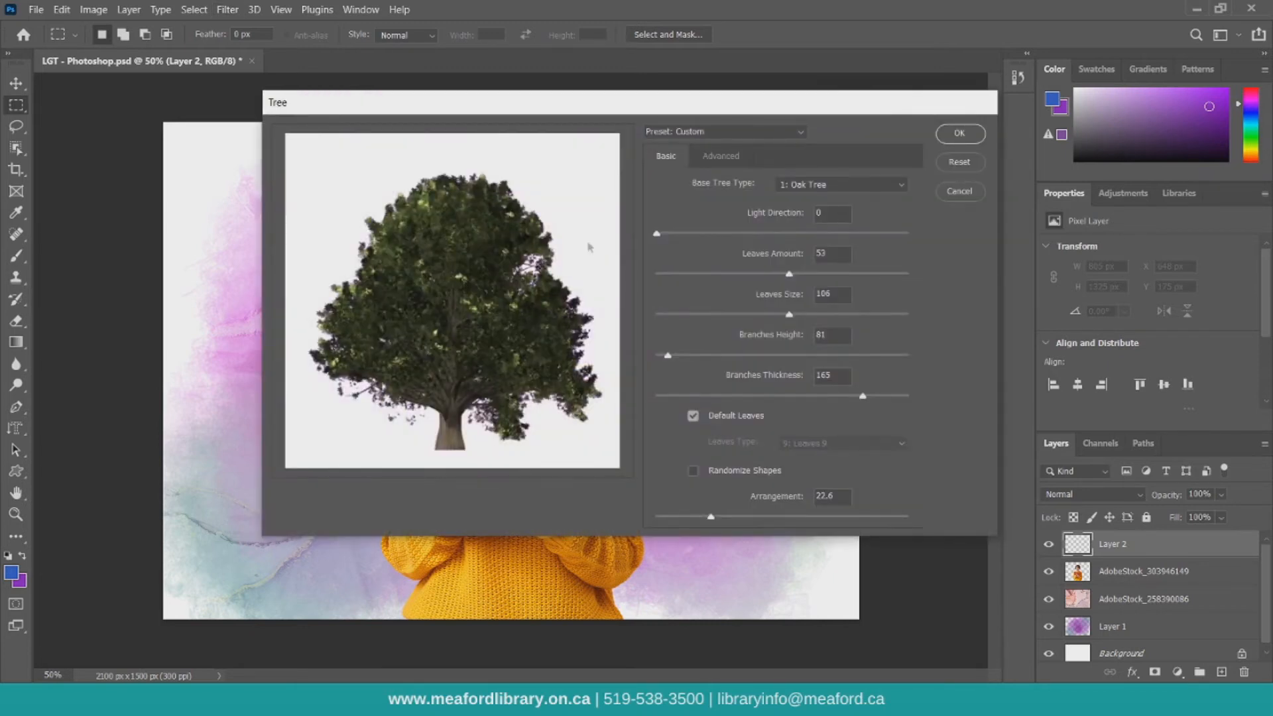
click(837, 184)
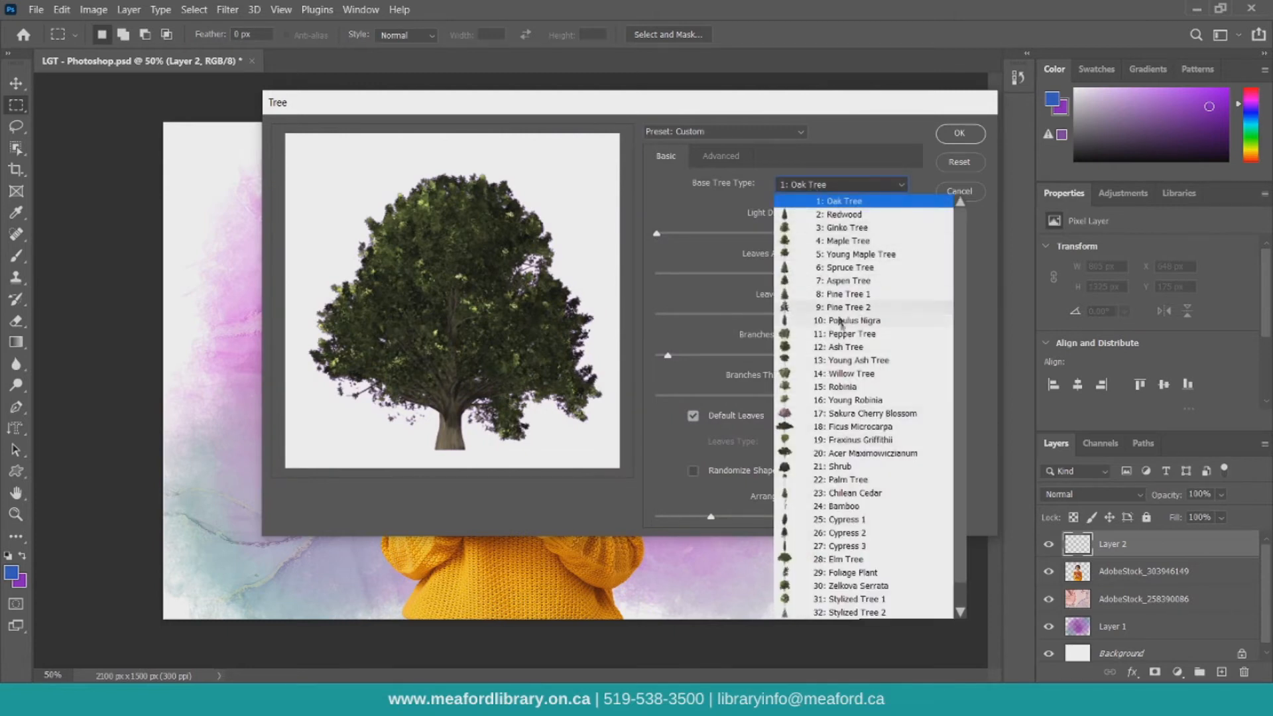
click(862, 453)
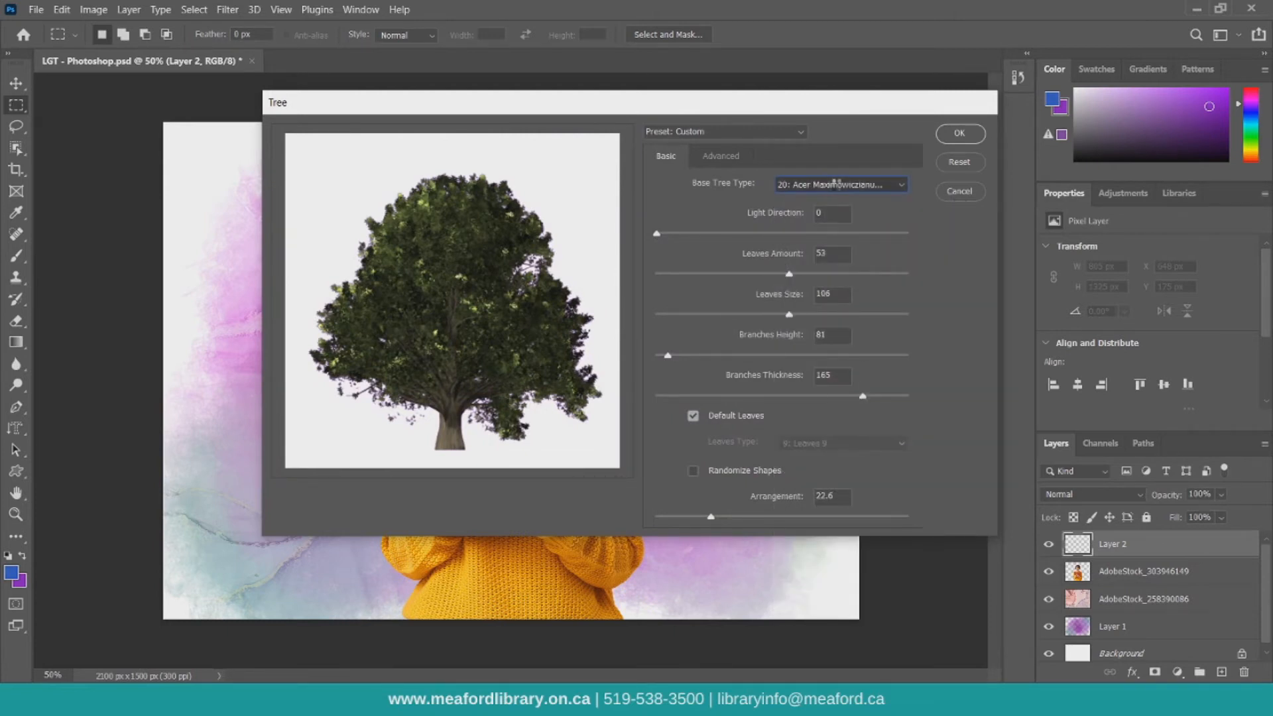
click(836, 185)
click(862, 528)
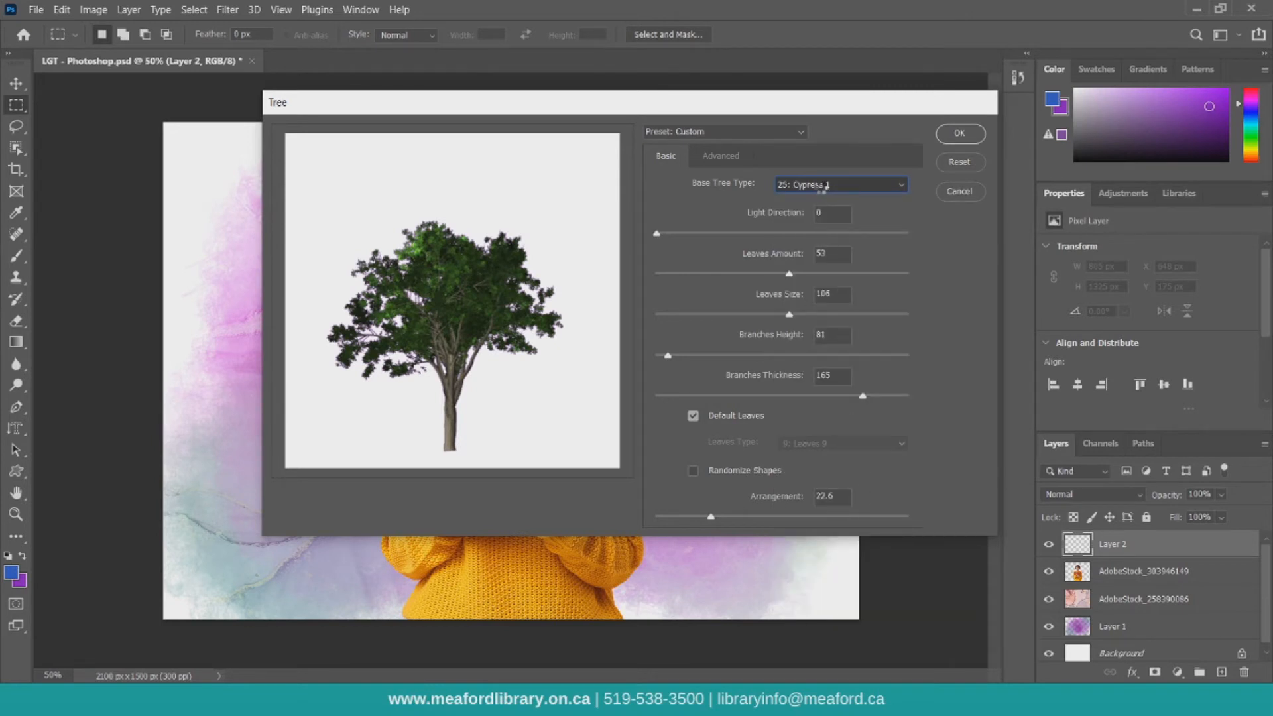
click(824, 186)
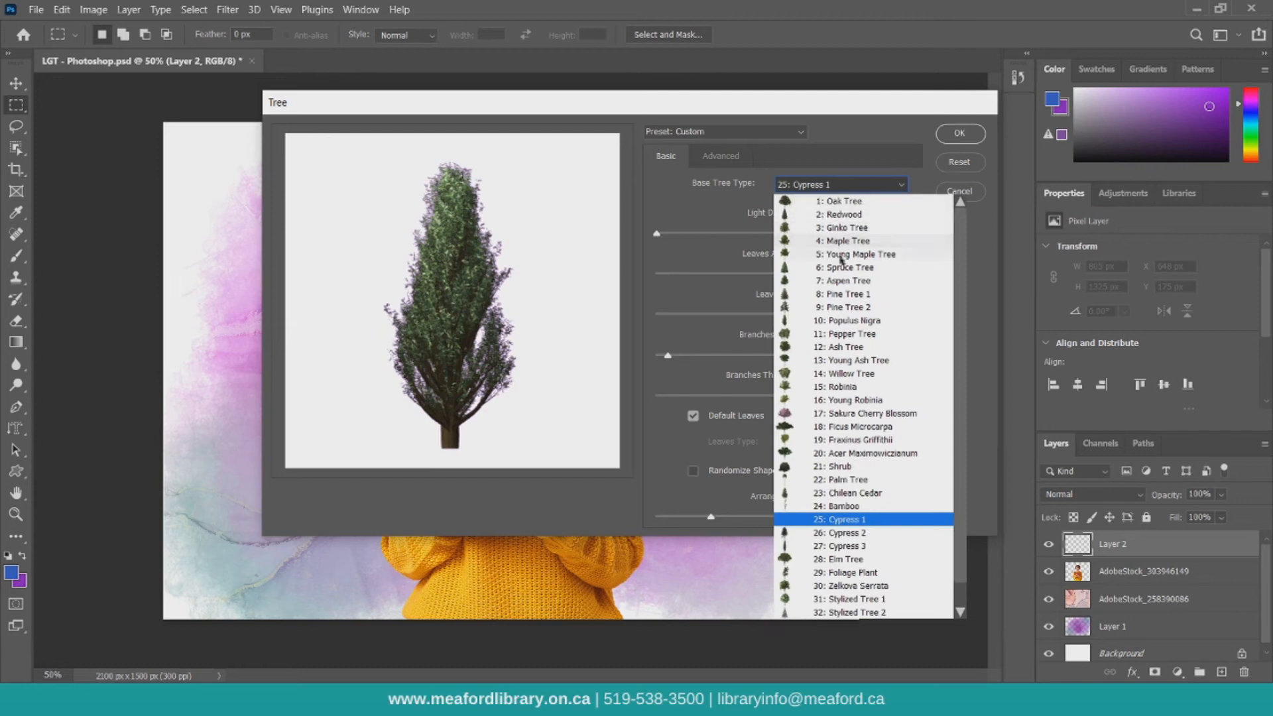
click(843, 294)
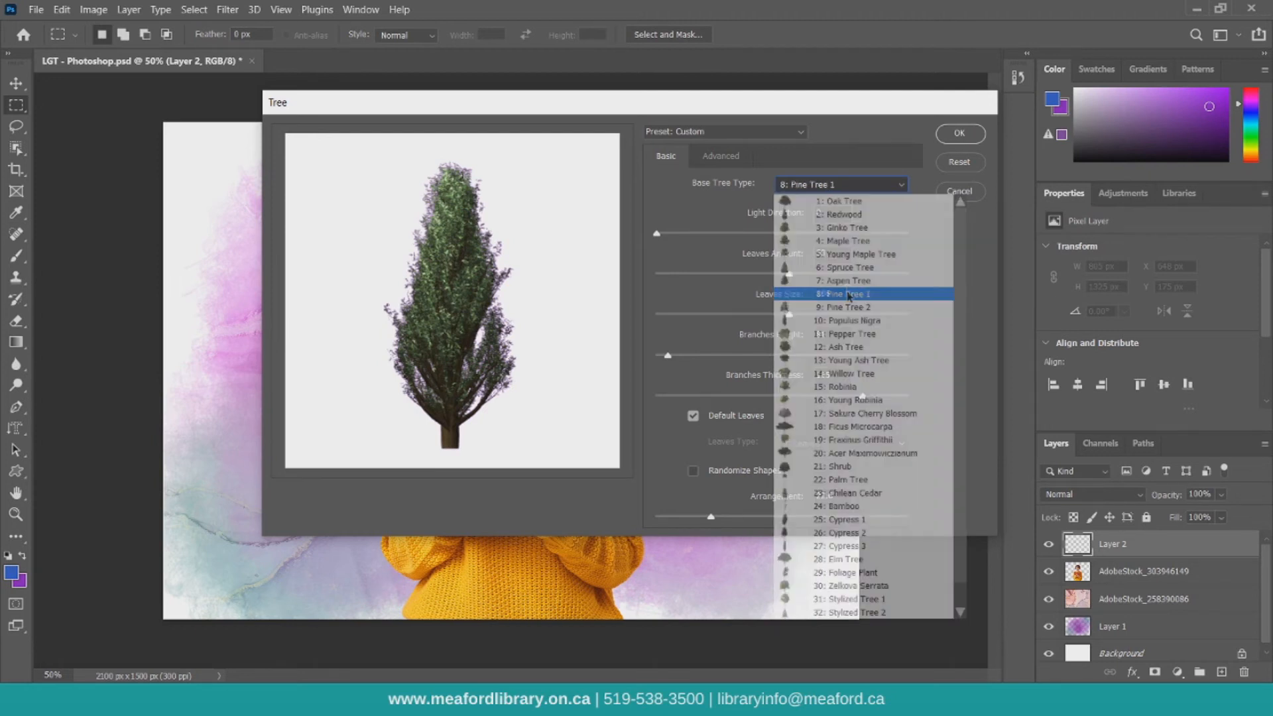
Step: Set the pine tree's light direction to 125, leaves amount to 93 and leaves size to 197
click(696, 233)
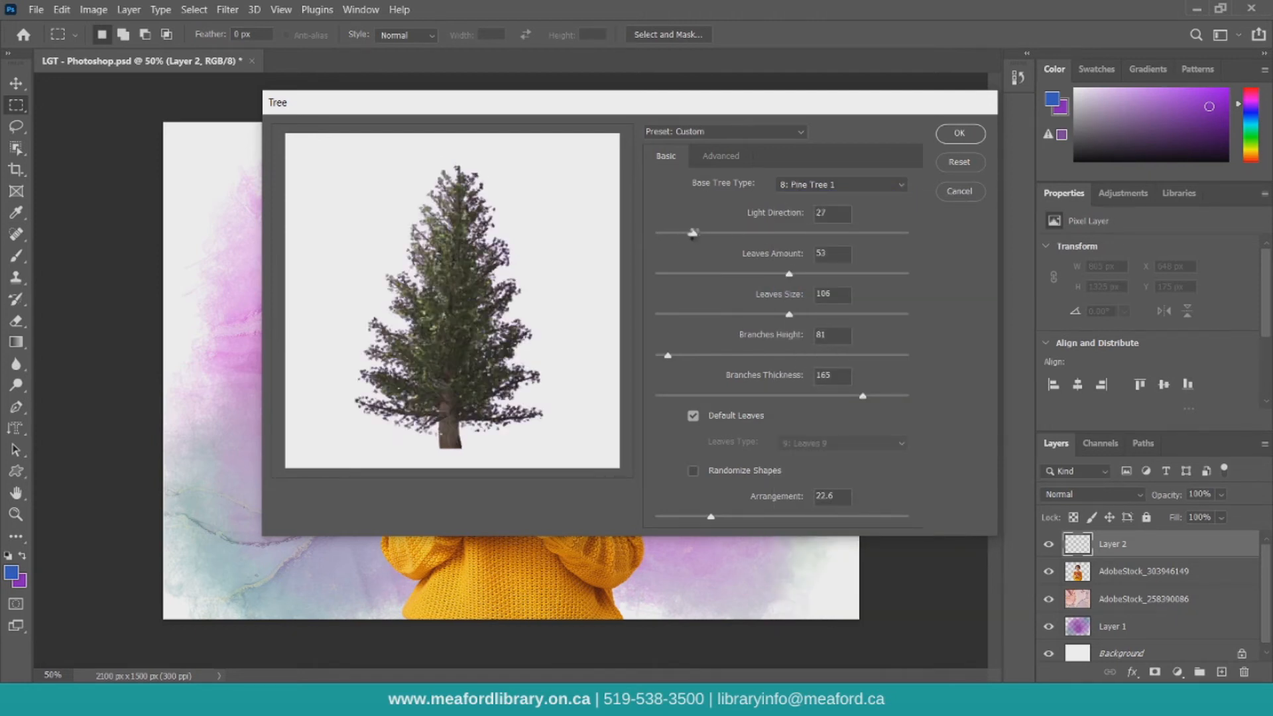
click(685, 236)
click(830, 234)
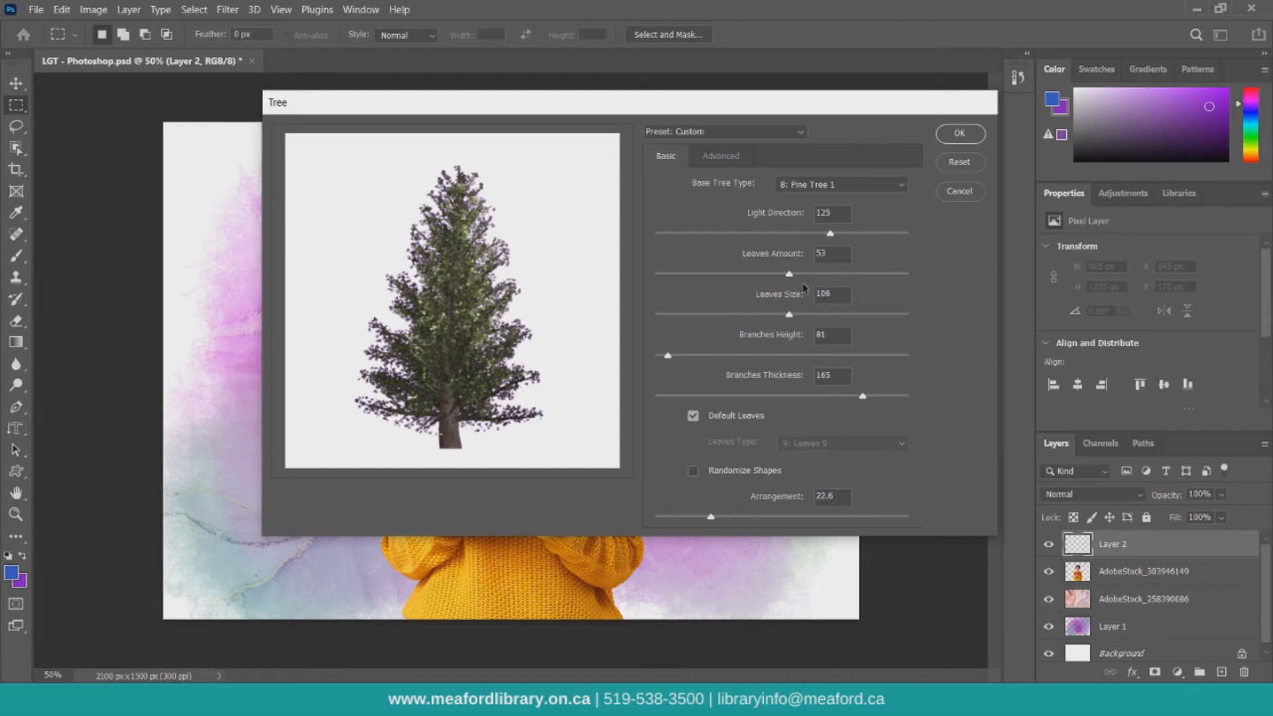
drag(793, 280, 861, 279)
drag(862, 276, 674, 277)
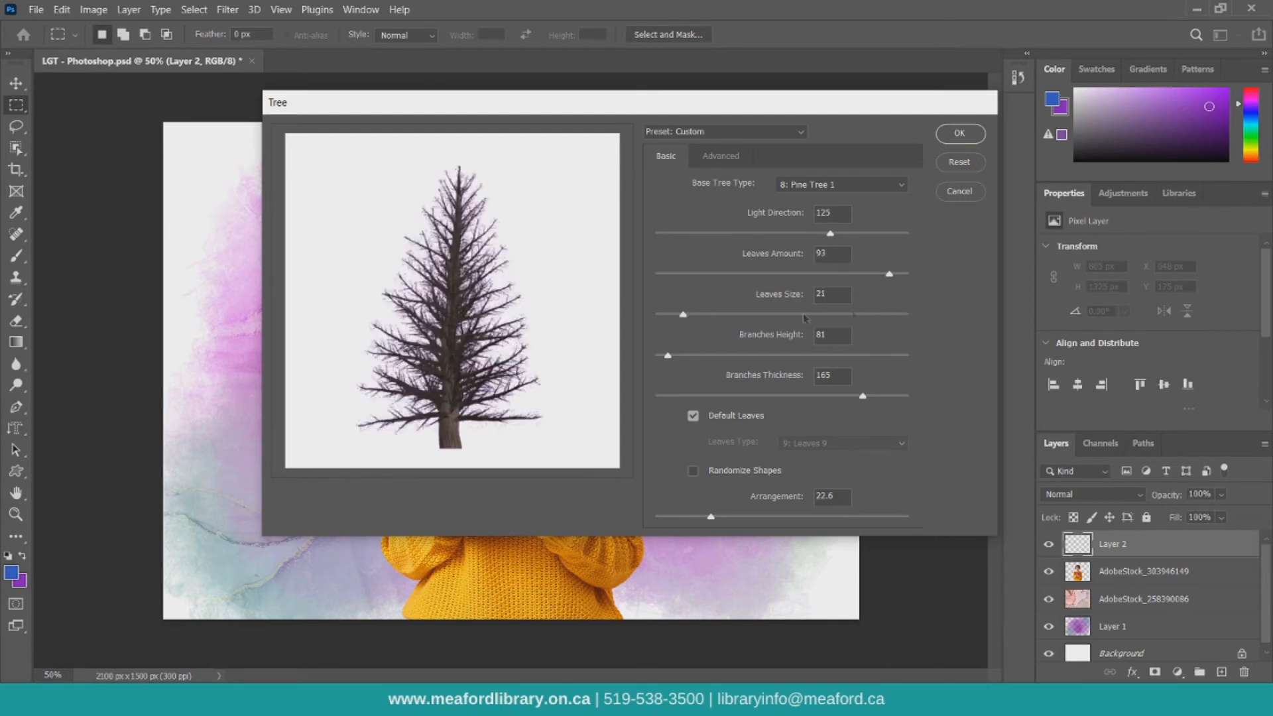
click(710, 315)
click(902, 314)
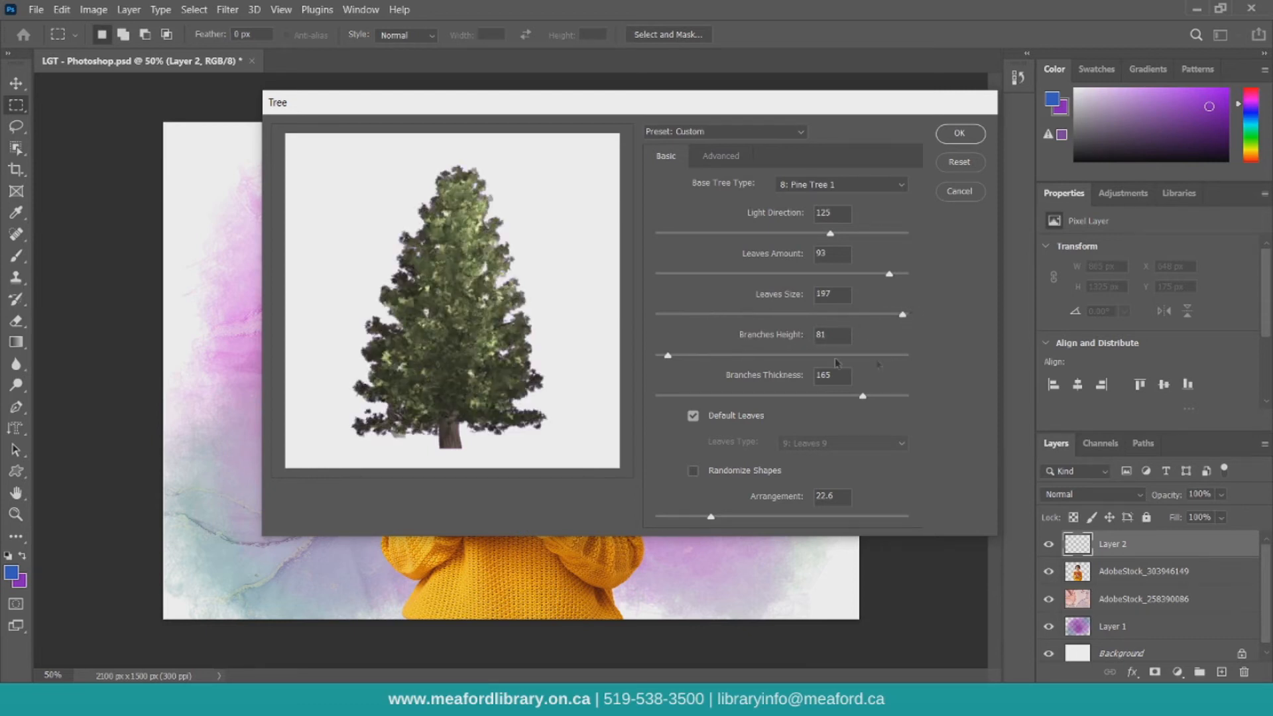
Step: Set the pine tree's branches height to 94 and branches thickness to 147
click(887, 355)
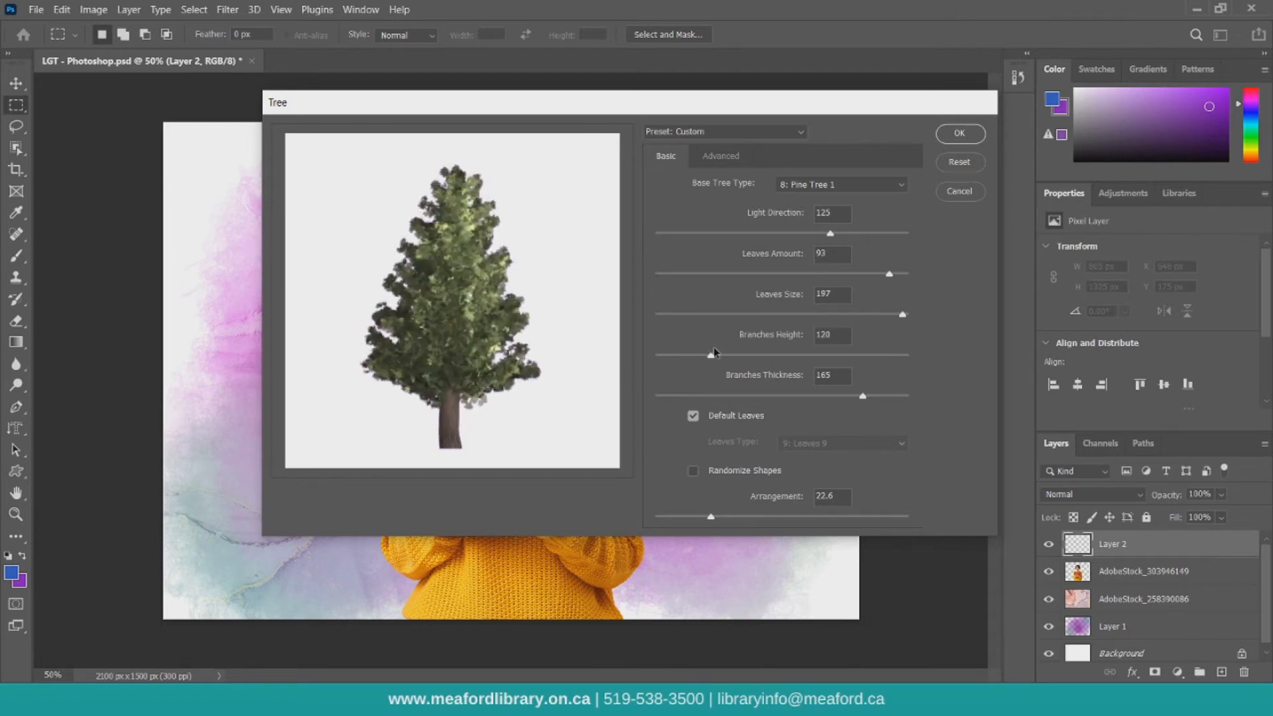
click(683, 356)
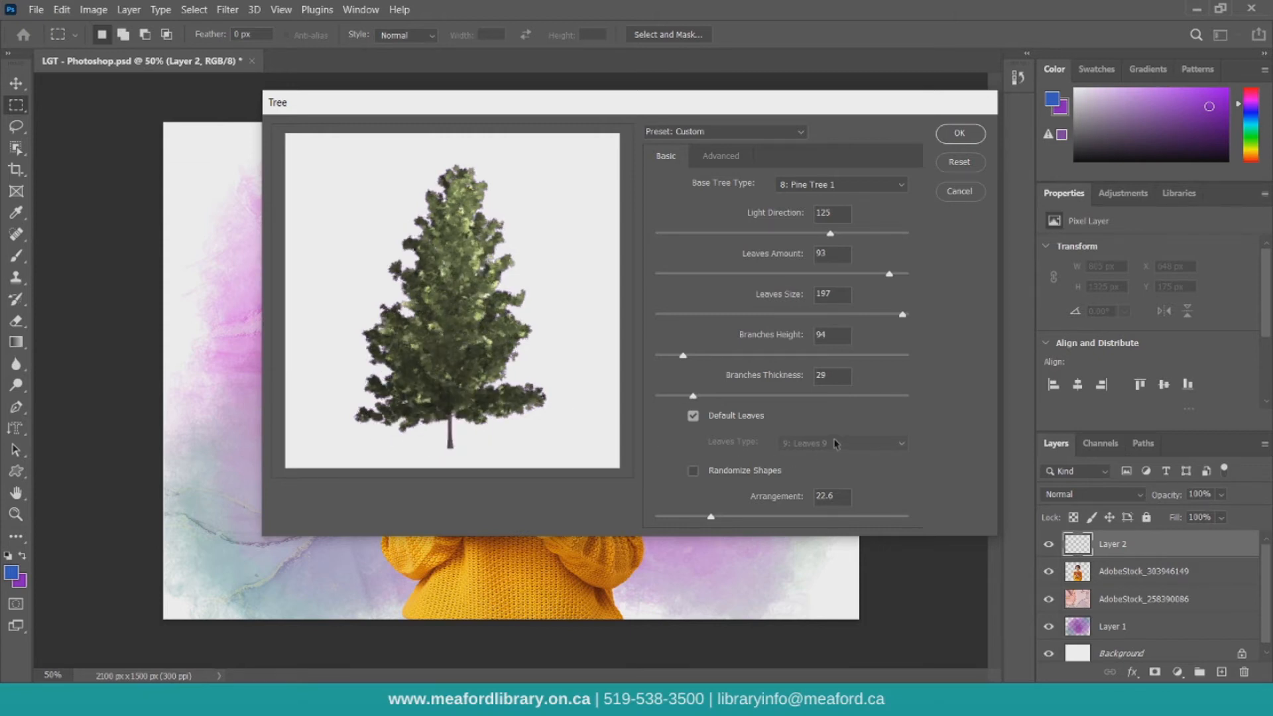
click(840, 398)
Step: Turn off the default leaves, compare Leaves 1 with Leaves 2, and choose Leaves 1 for the tree
click(751, 415)
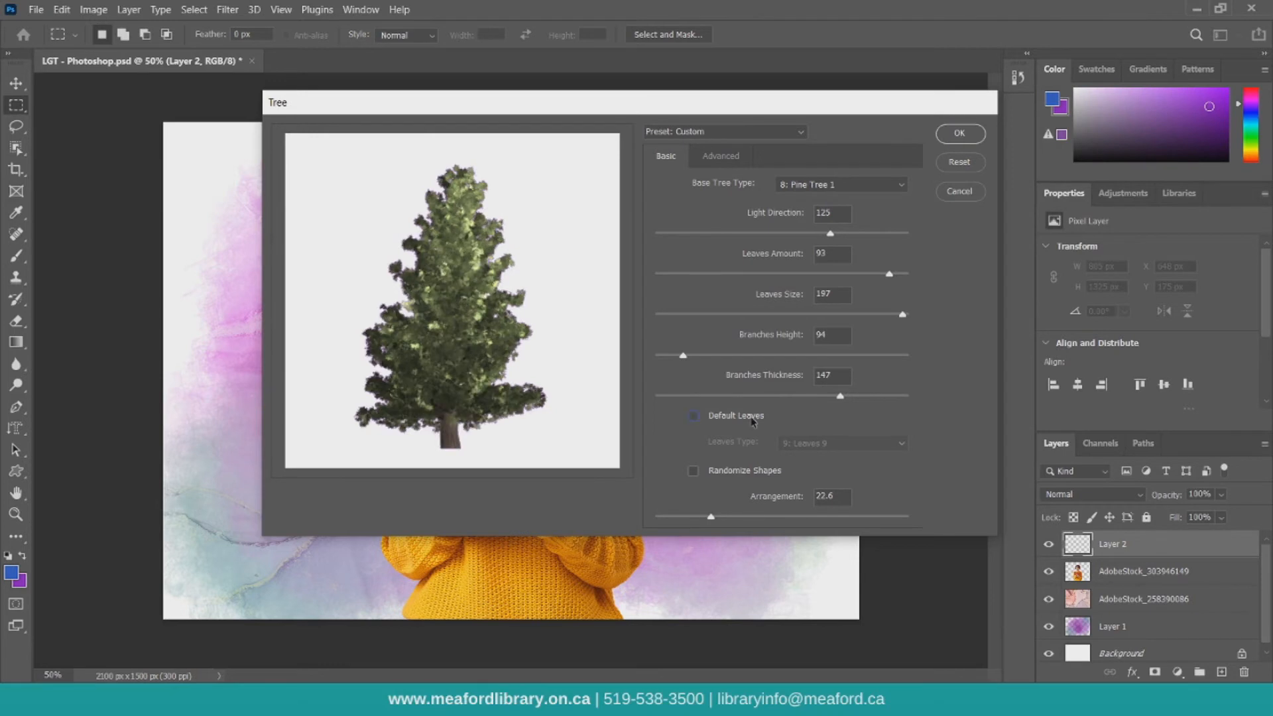
click(806, 446)
click(824, 461)
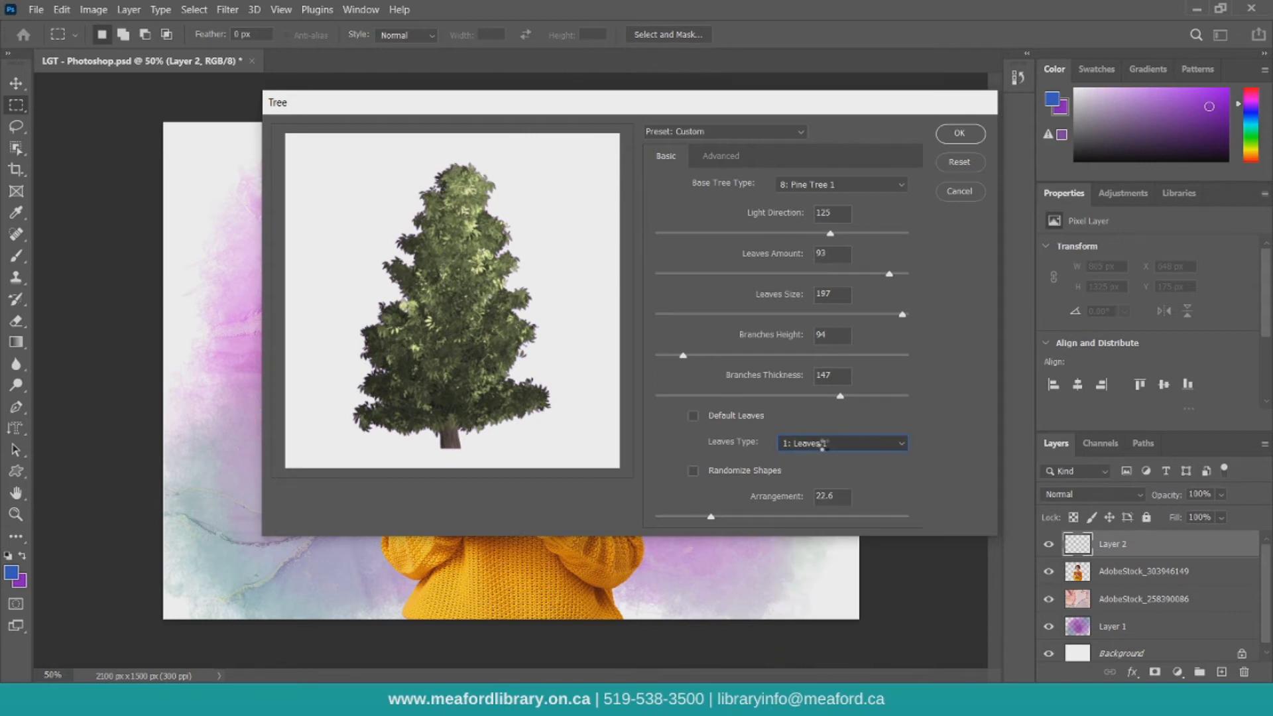
click(825, 446)
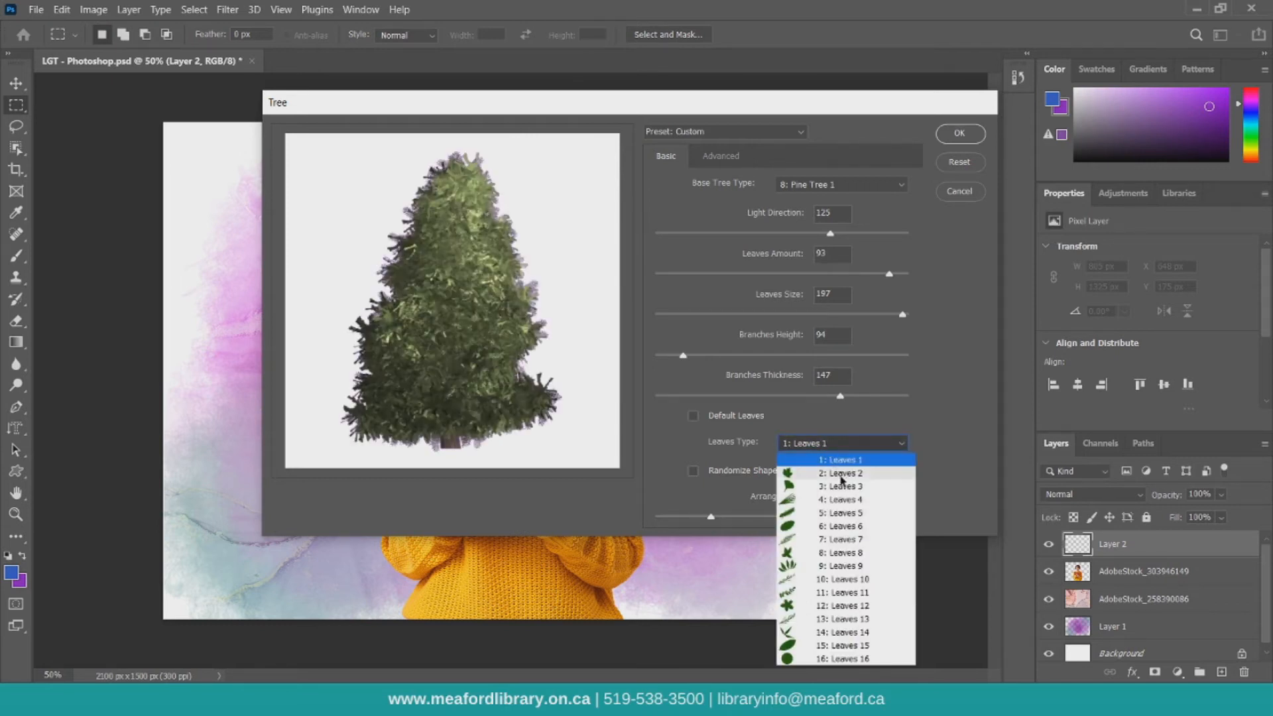
click(838, 473)
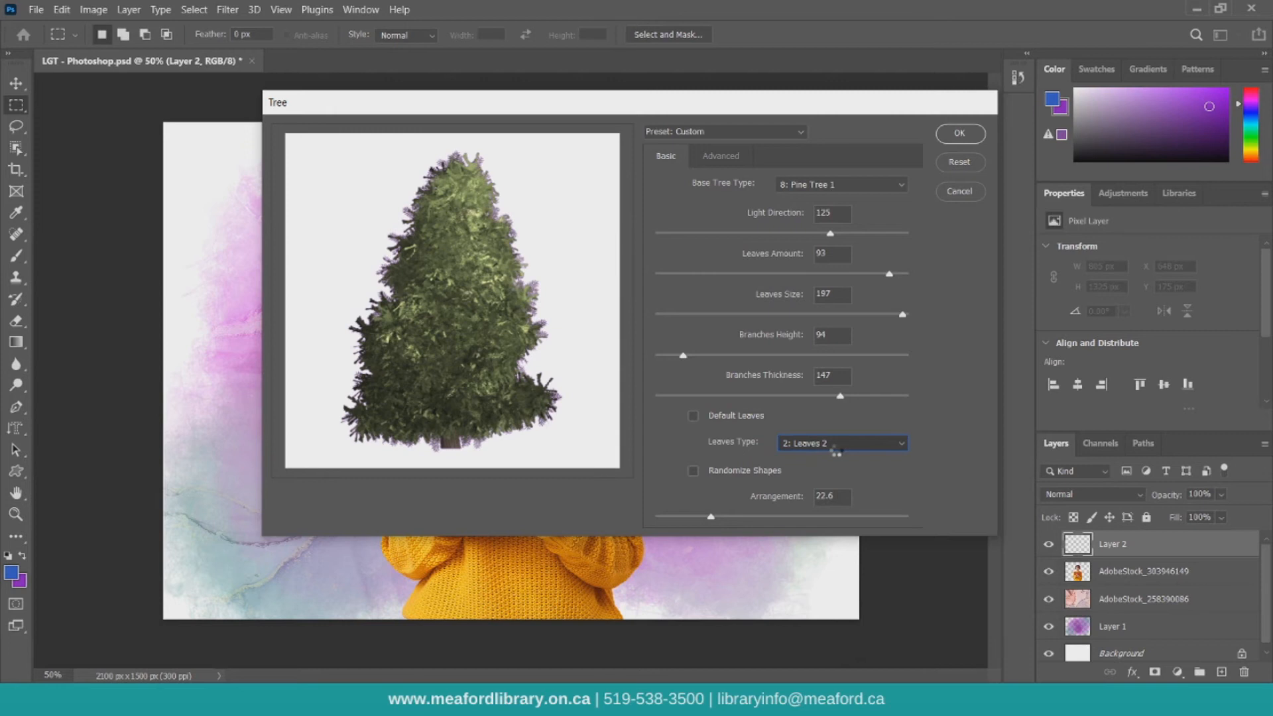
click(837, 449)
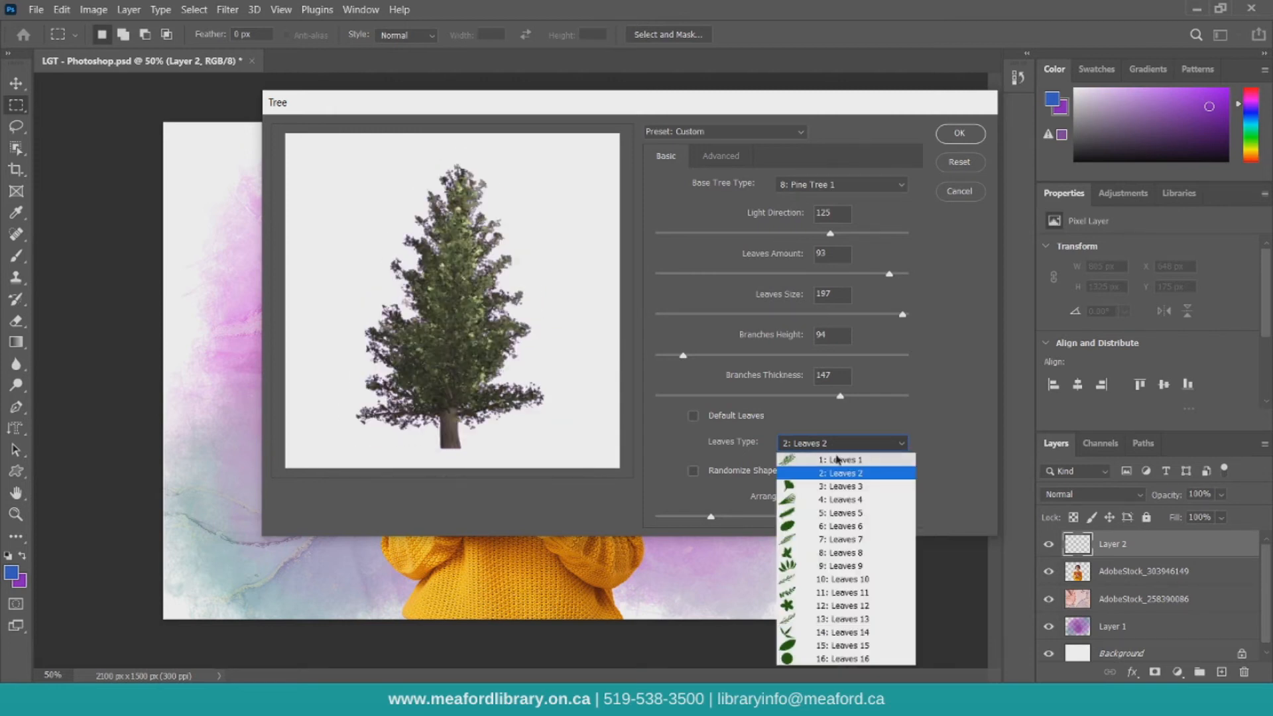
click(843, 460)
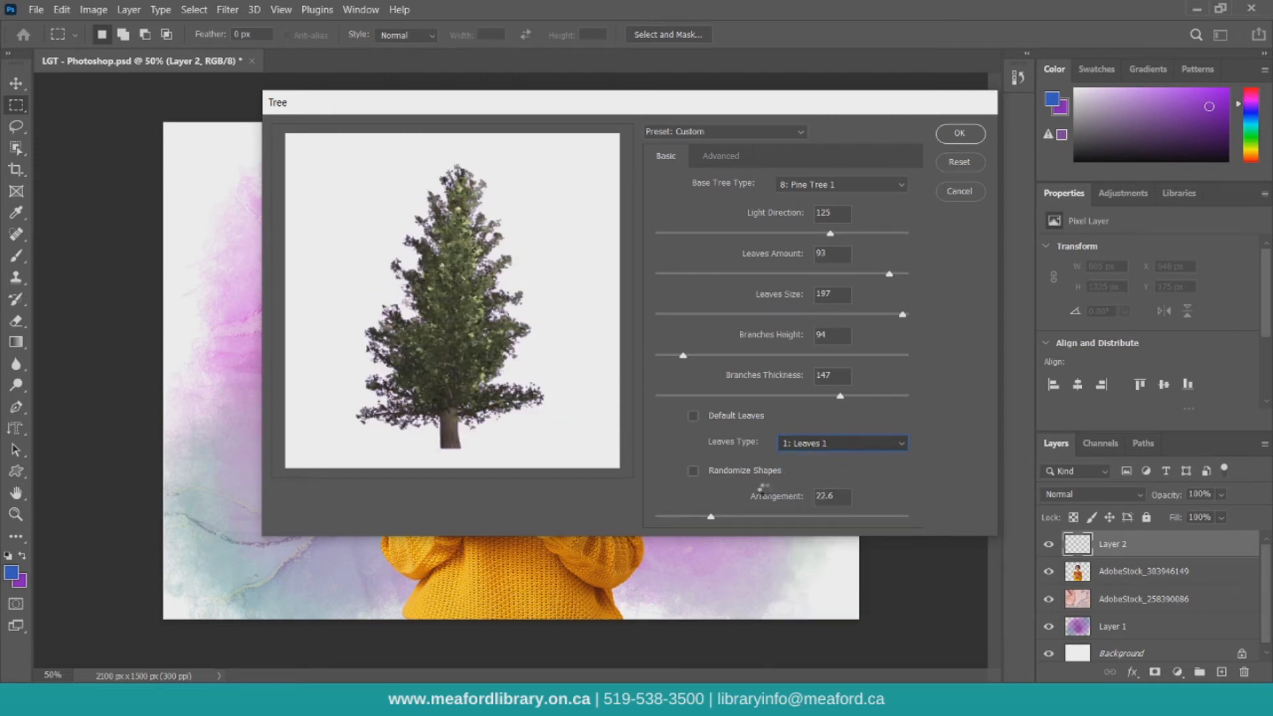
Step: Try larger branch arrangement values for the tree and set Arrangement to 23.6
click(767, 516)
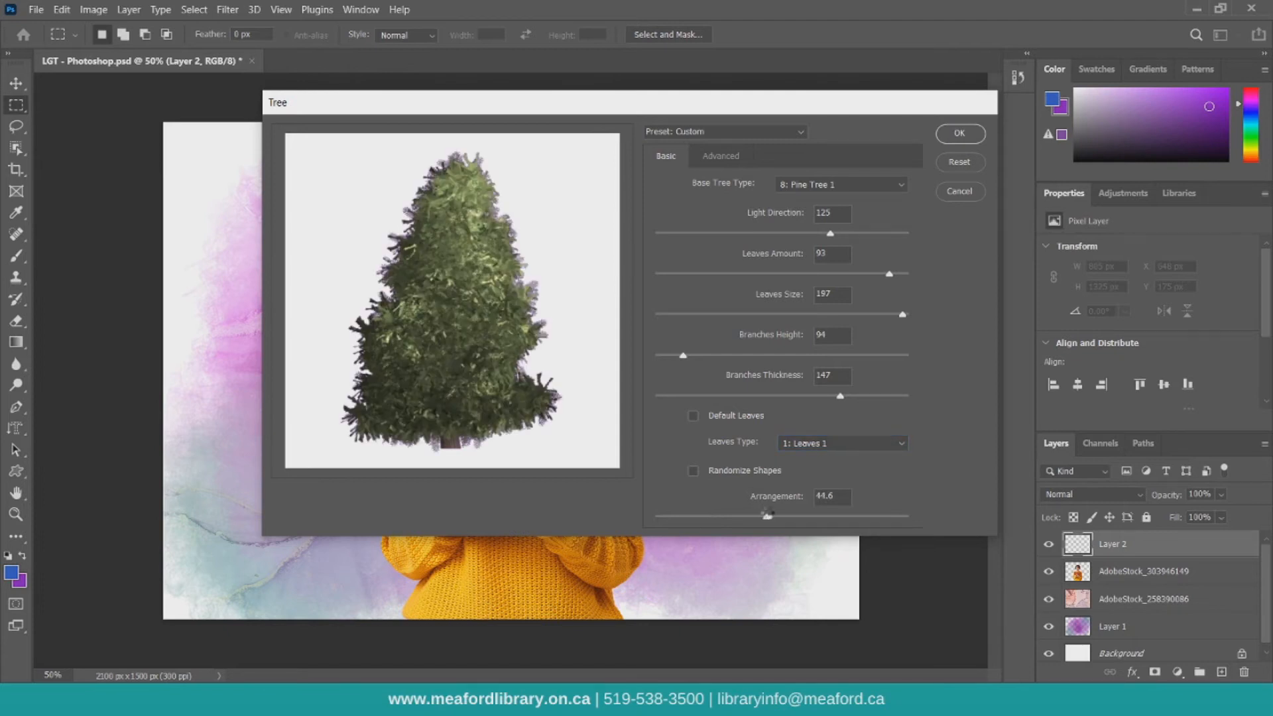
click(807, 516)
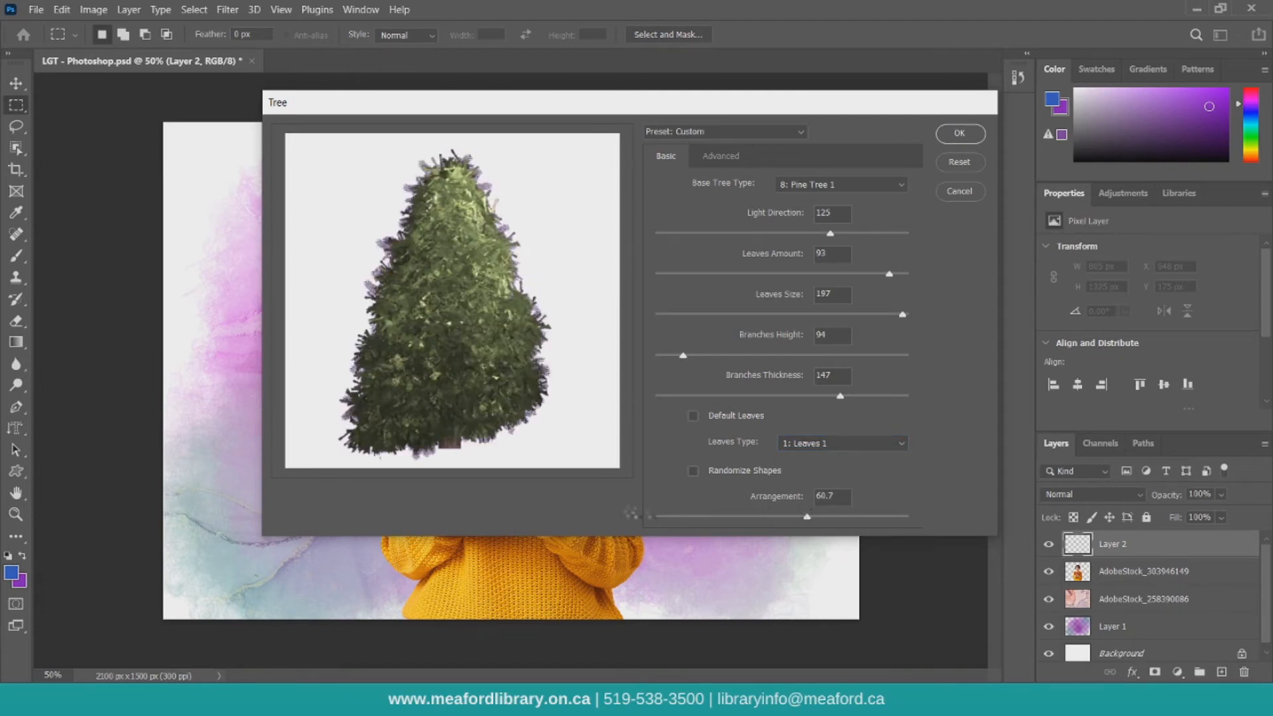
click(714, 516)
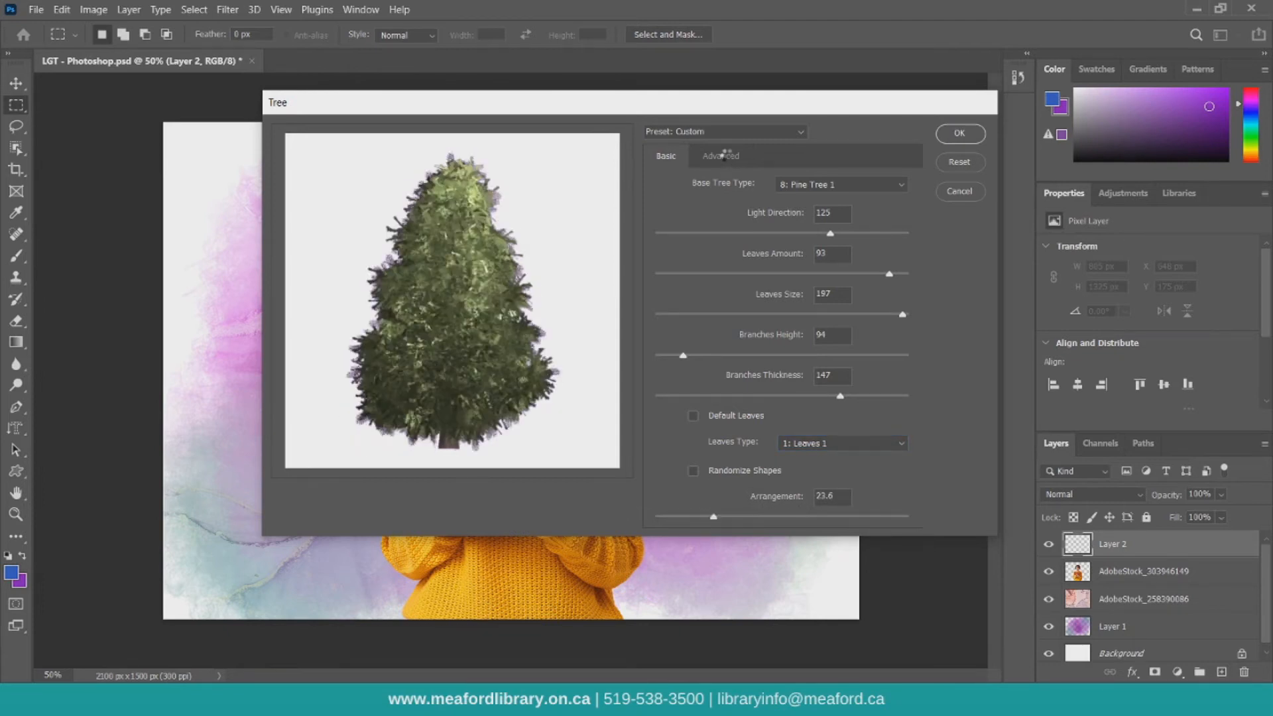
Step: Enable a custom color for the tree's leaves and choose a medium purple
click(728, 158)
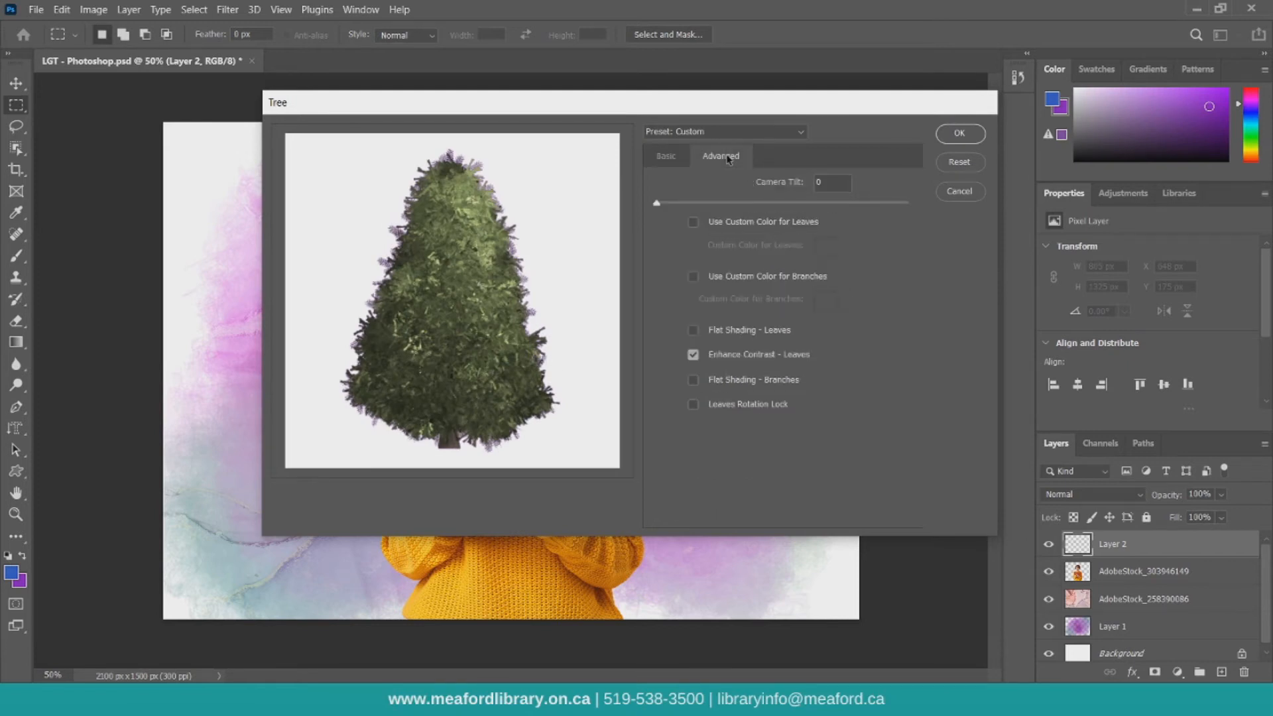
click(777, 222)
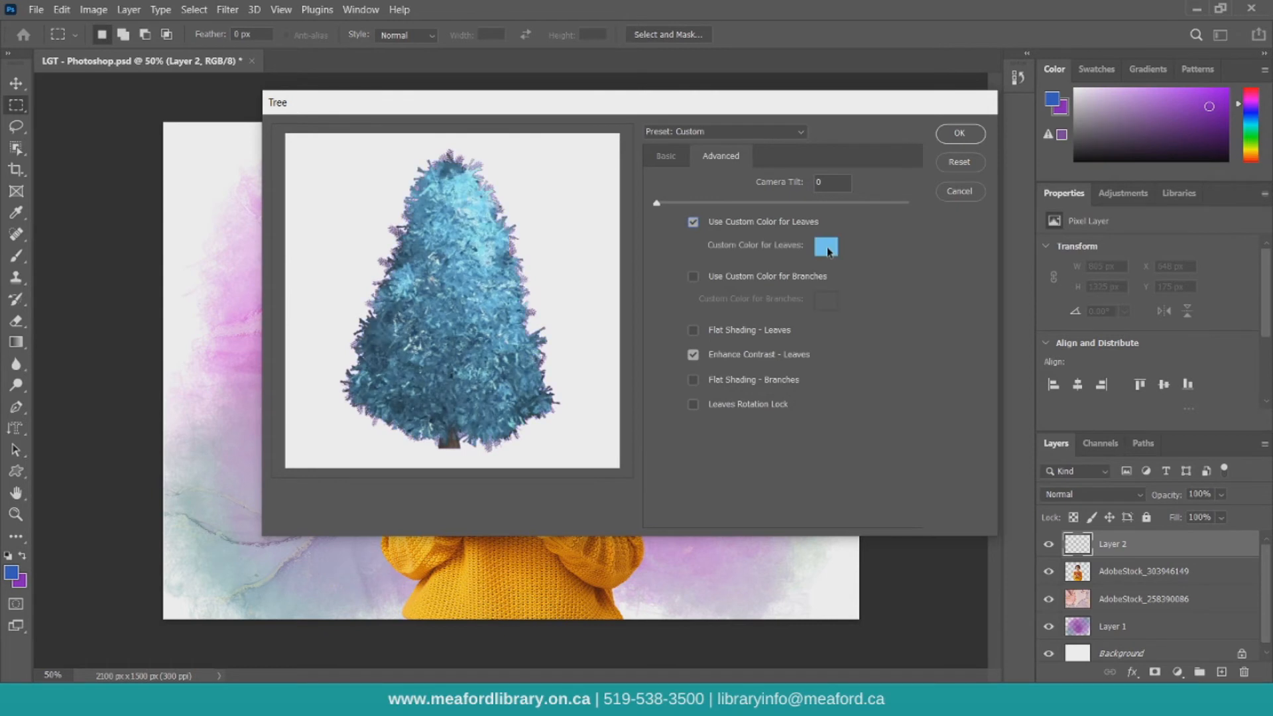
click(826, 247)
click(603, 163)
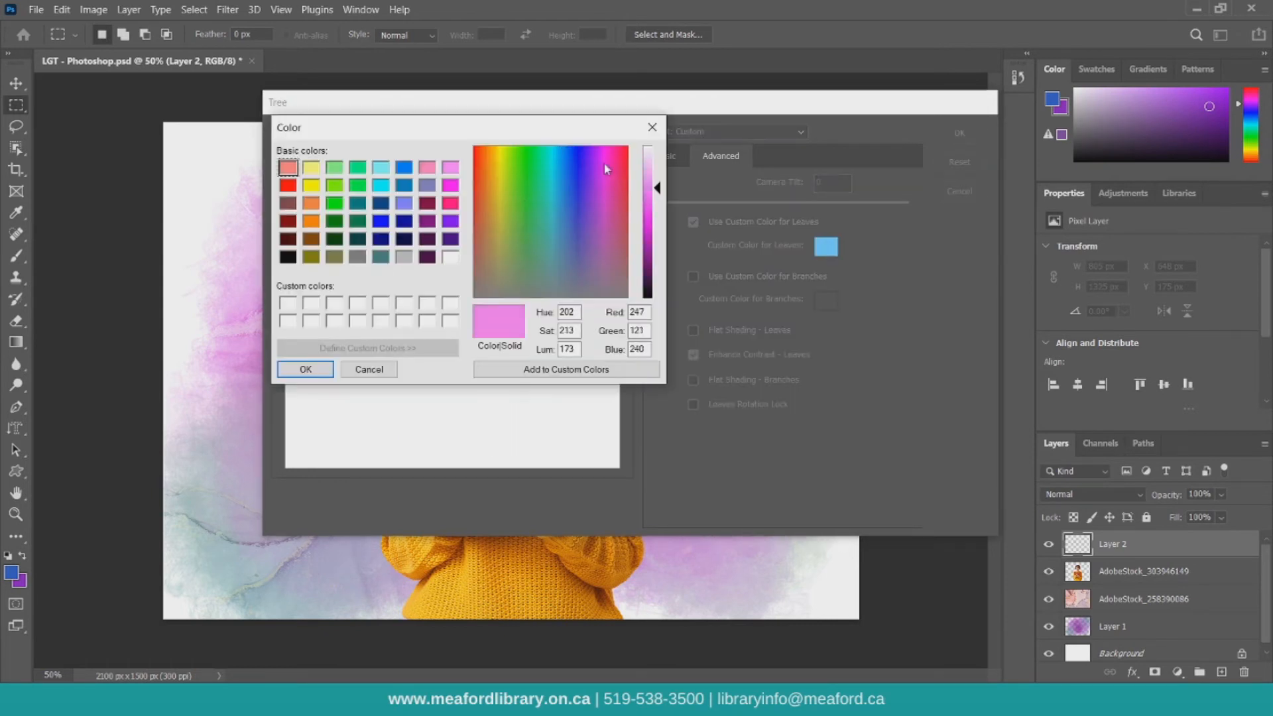
click(651, 210)
click(594, 189)
click(651, 226)
click(292, 374)
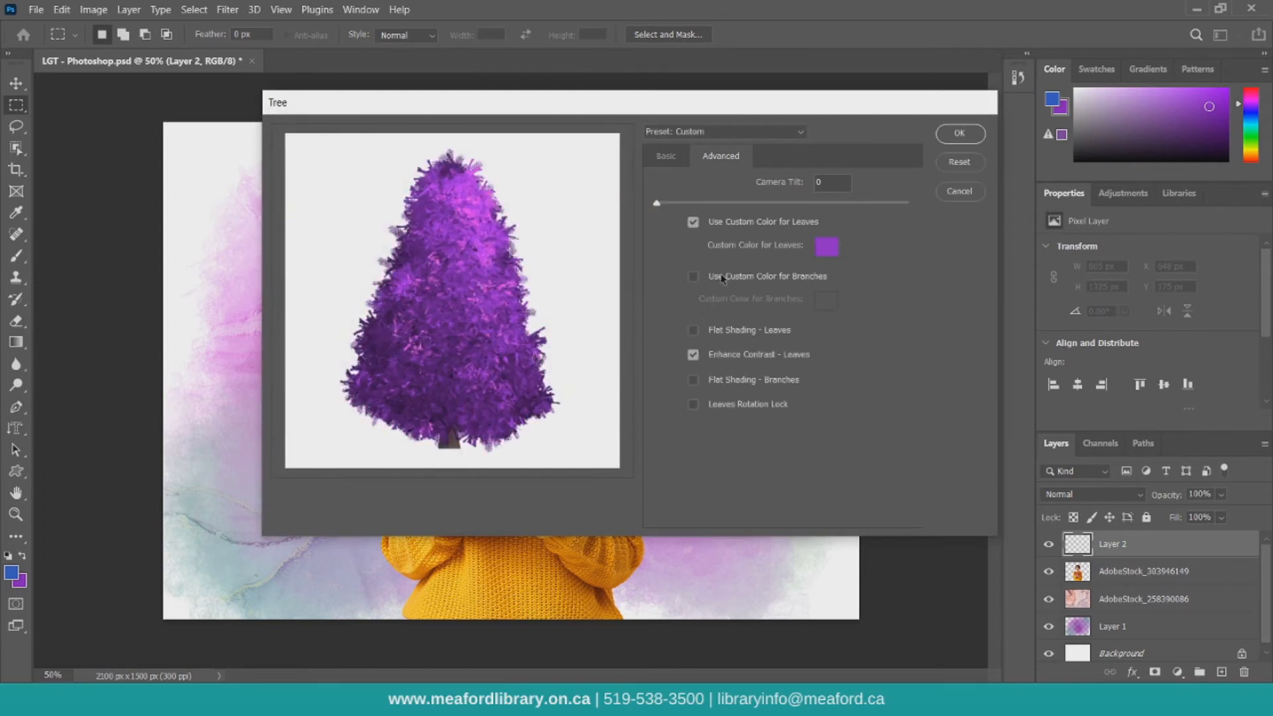
Step: Try flat shading on the leaves, turn it off again, and apply the Tree filter with enhanced leaf contrast
click(694, 330)
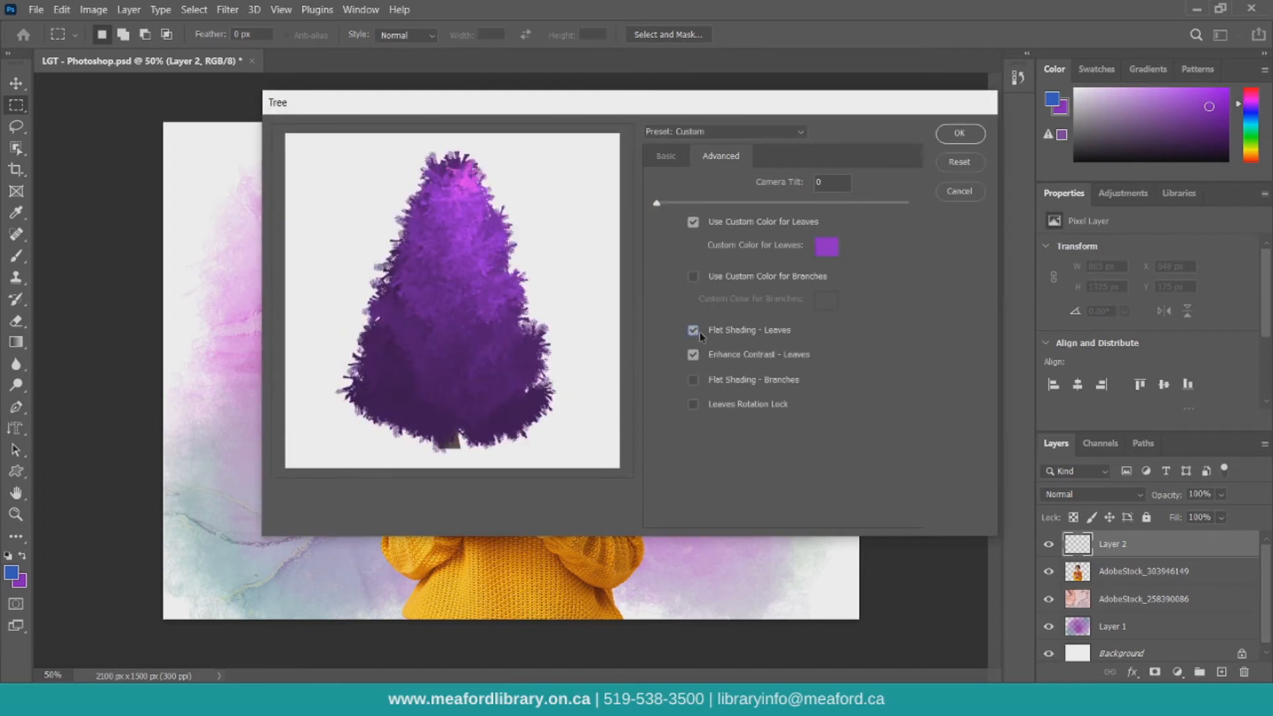
click(693, 330)
click(693, 355)
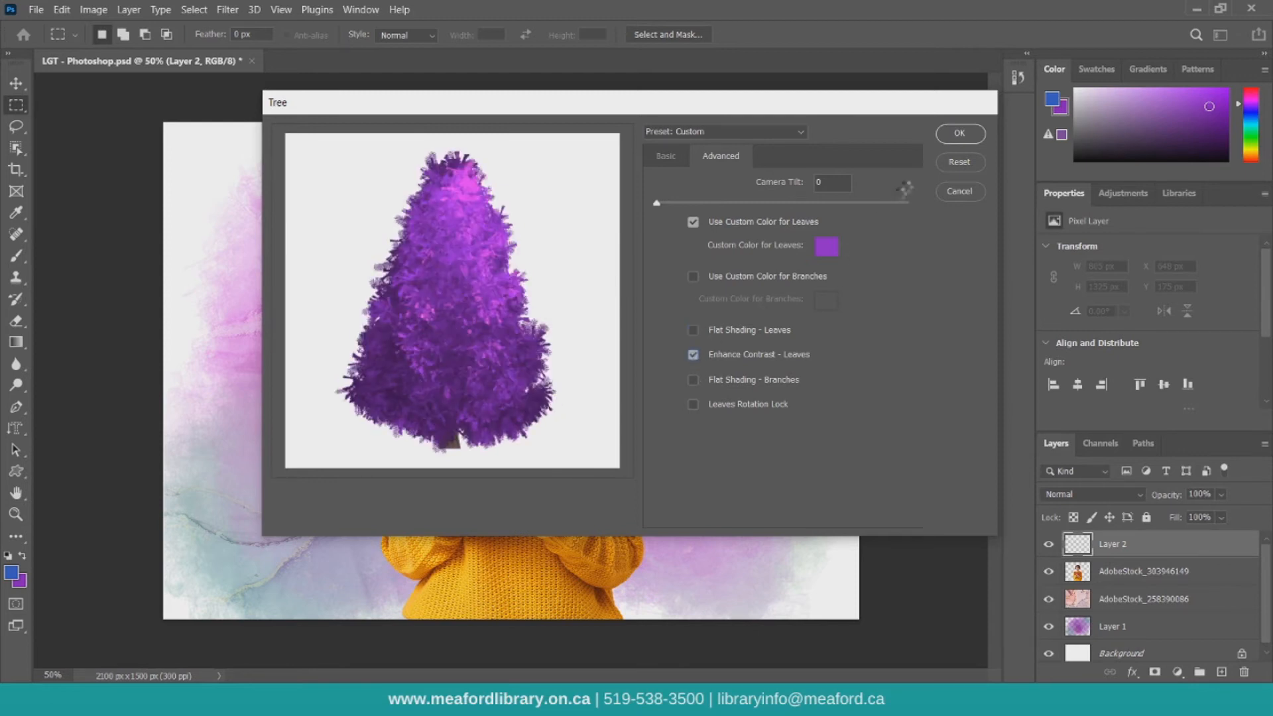
click(960, 133)
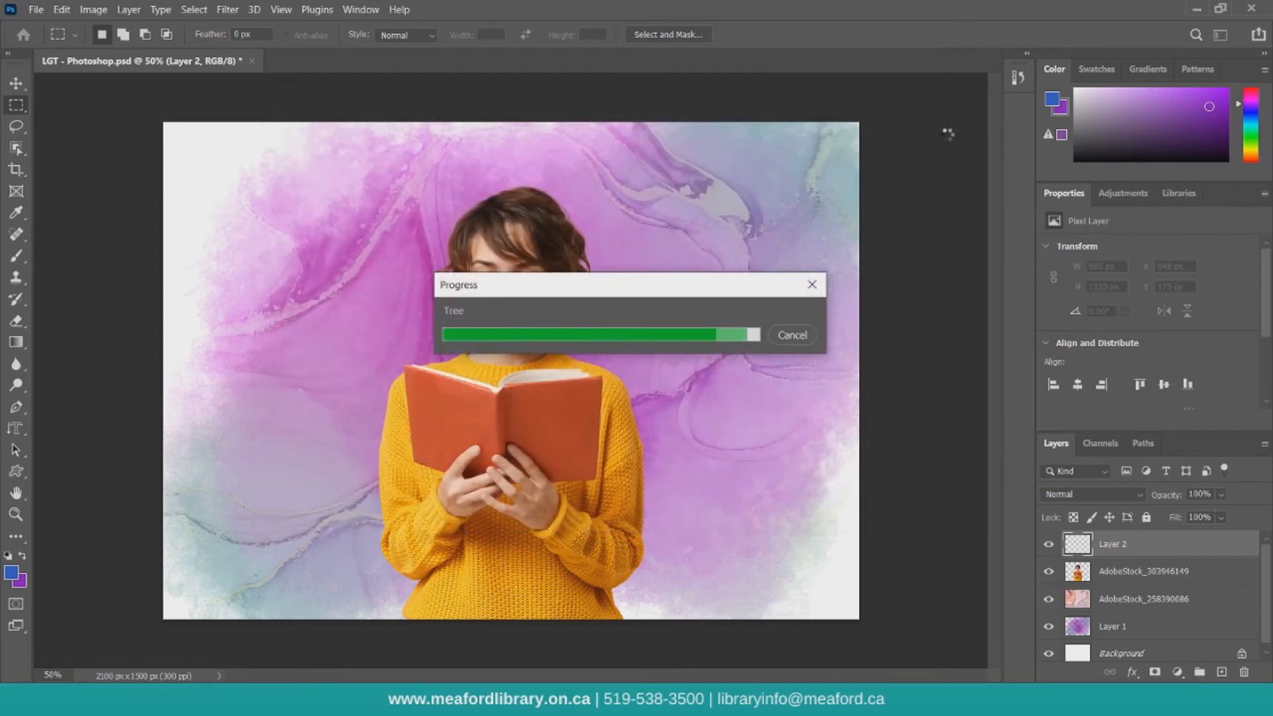
Step: Move the purple tree to the right of the woman and hide the marble texture and painted background layers
click(16, 83)
drag(566, 369, 796, 395)
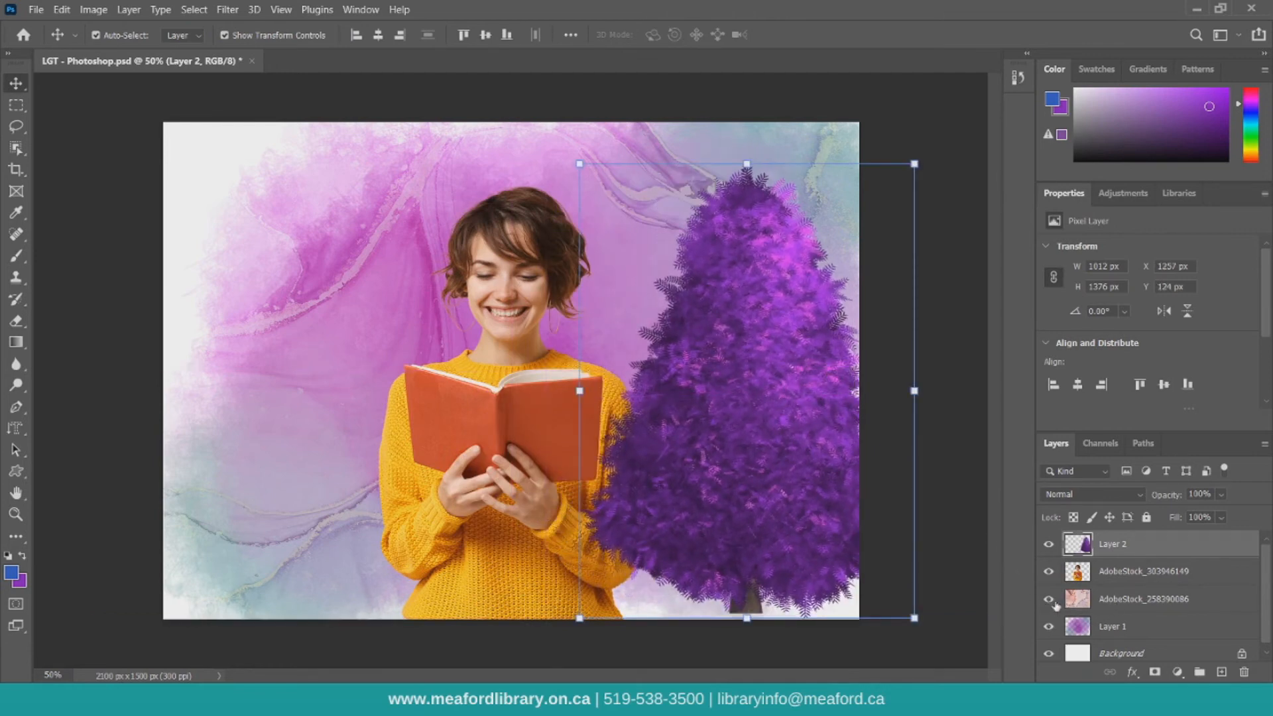
click(1049, 599)
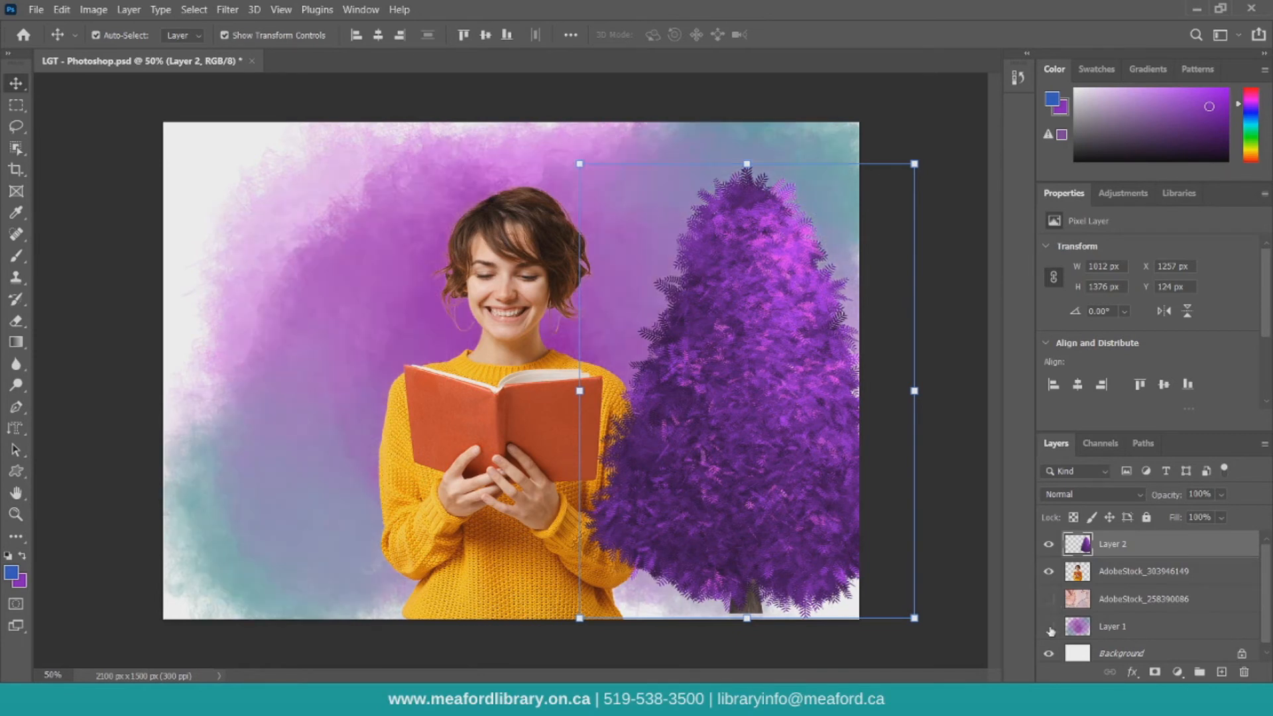
click(1049, 627)
Step: Shift the purple tree closer to the woman so it overlaps her book, and delete the tree's layer
mouse_move(785, 402)
mouse_down()
mouse_move(720, 407)
mouse_move(769, 402)
mouse_up()
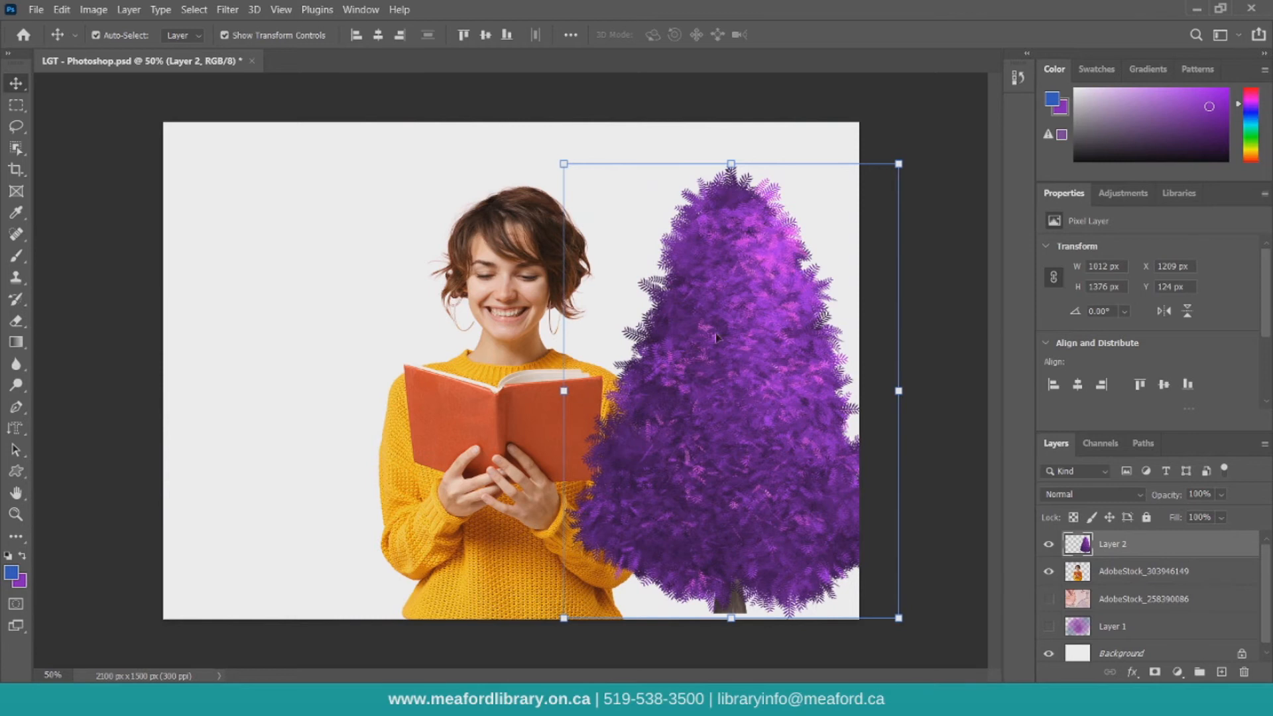
drag(732, 497, 701, 469)
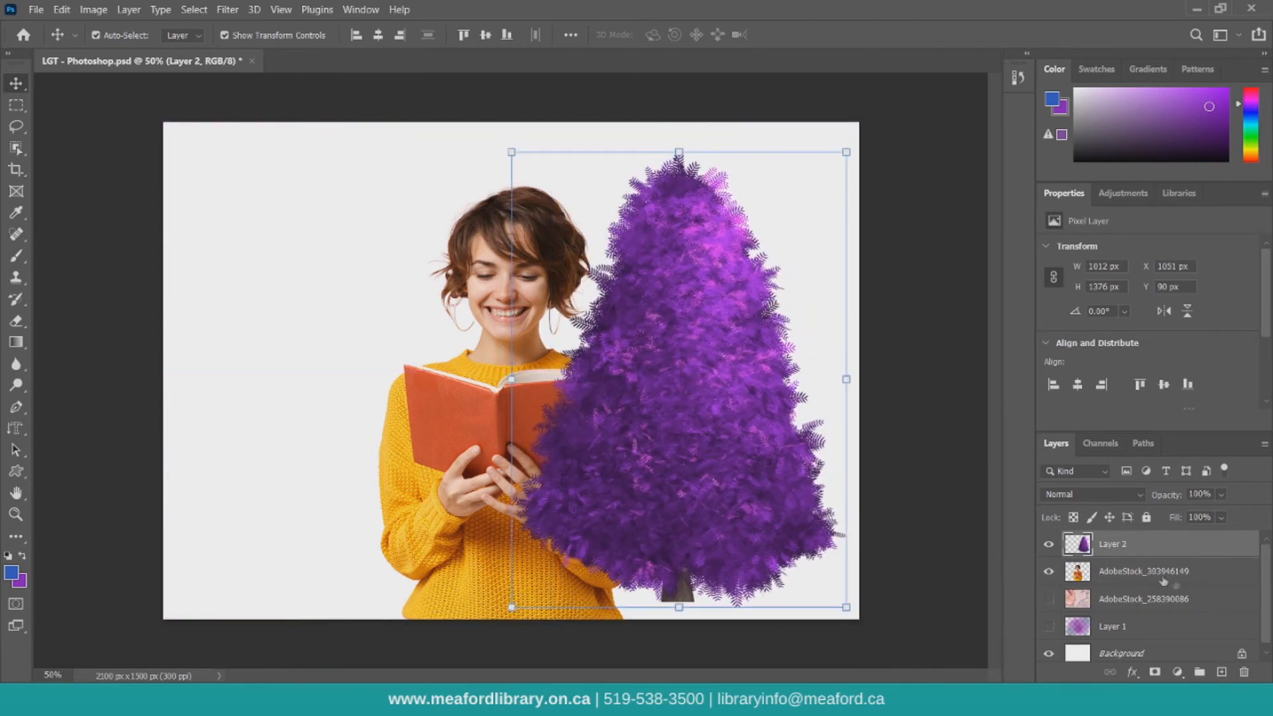
click(1244, 672)
click(614, 281)
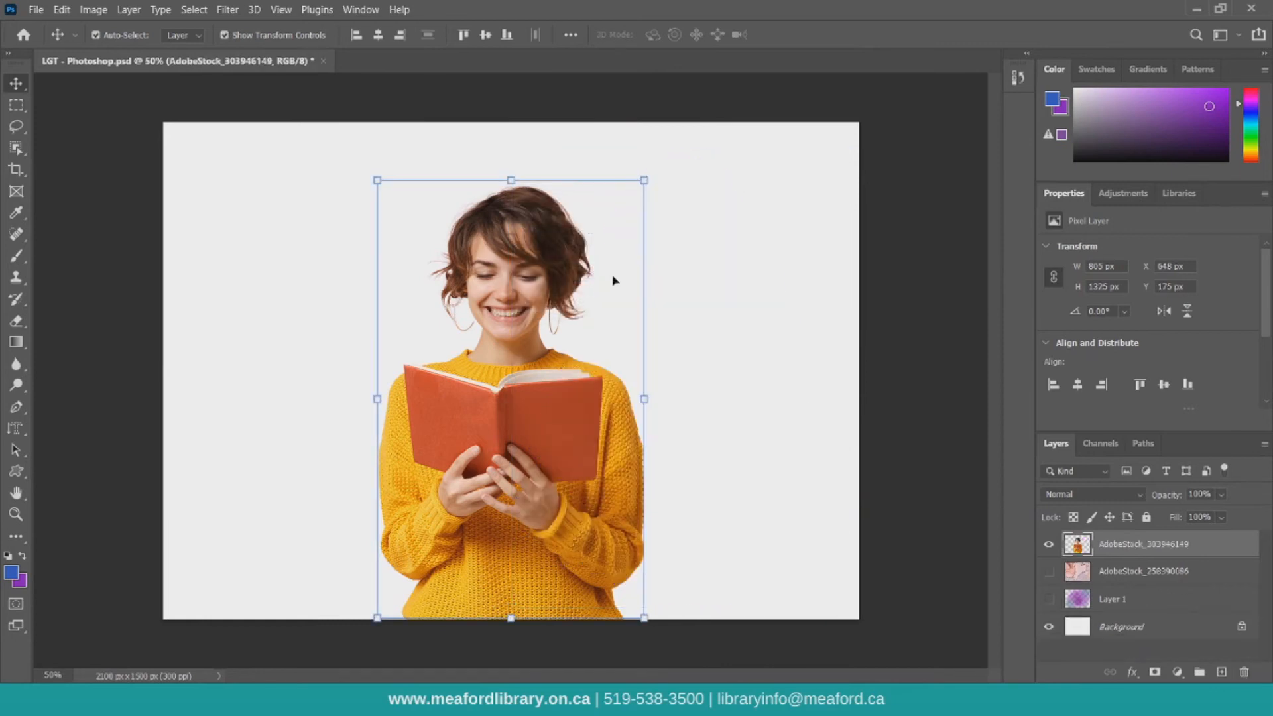
Step: Try to render a flame on the woman's layer without a selected path
click(228, 9)
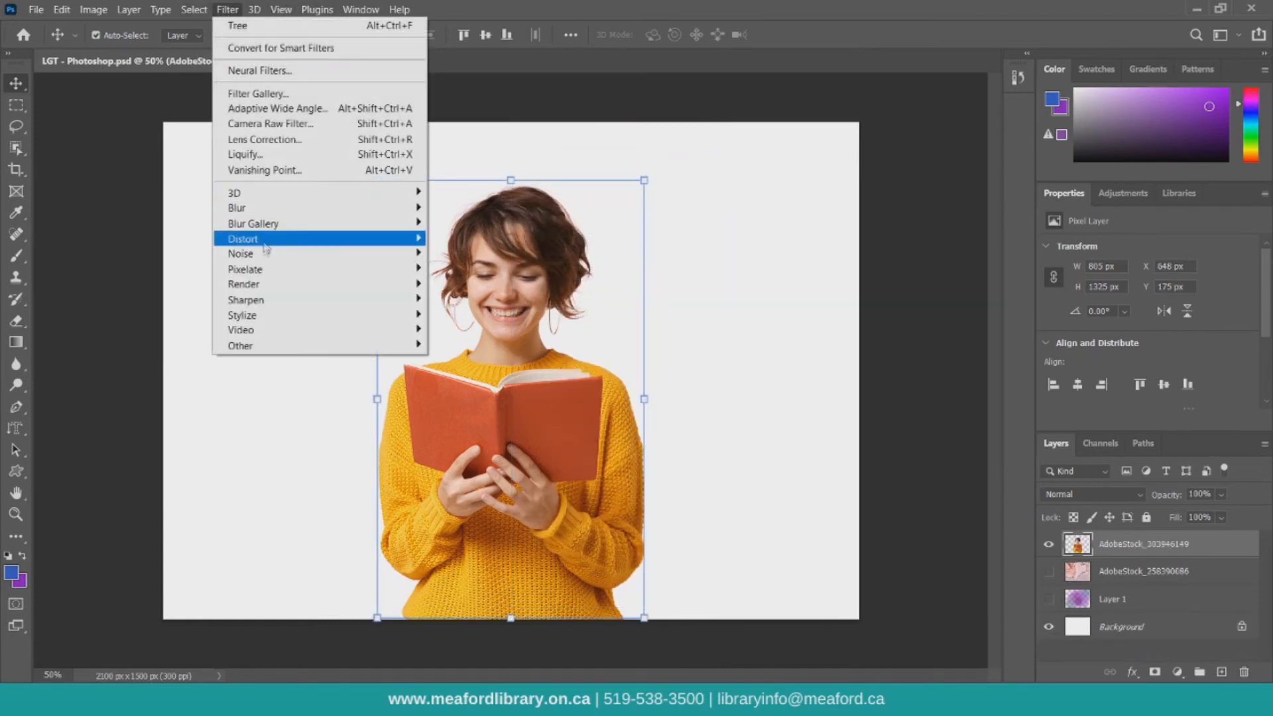
mouse_move(264, 285)
click(491, 288)
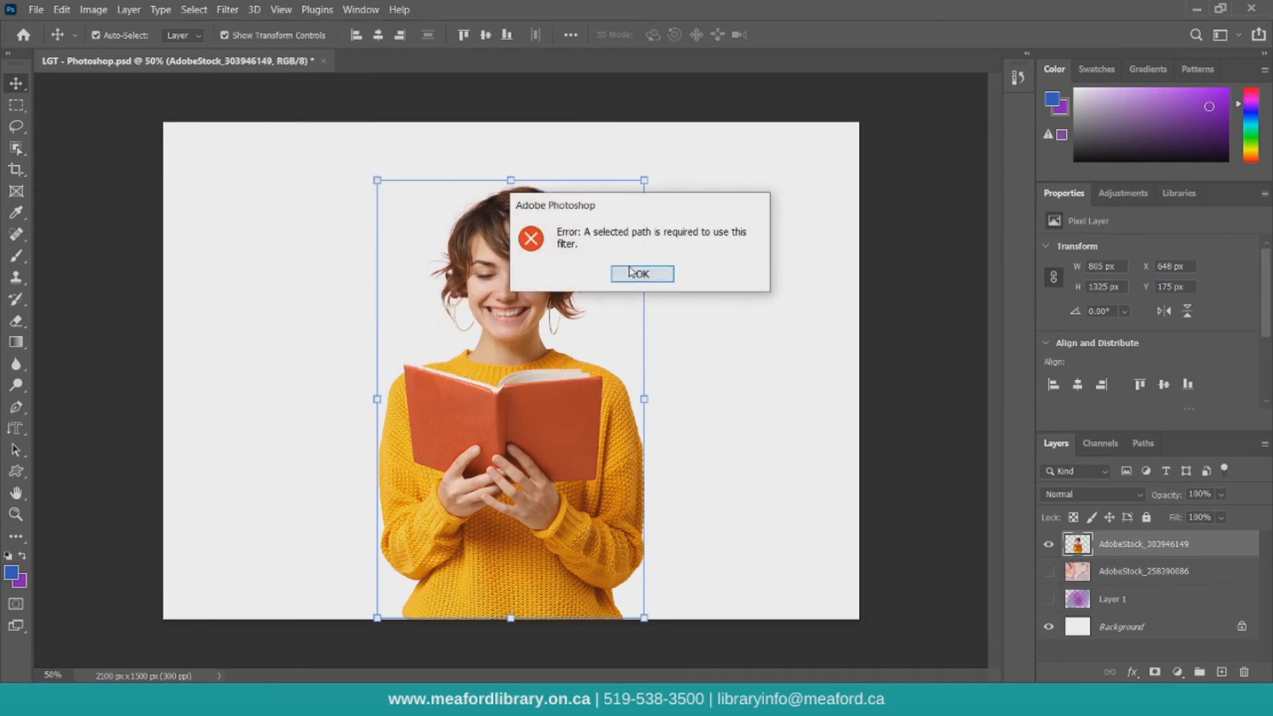
click(643, 272)
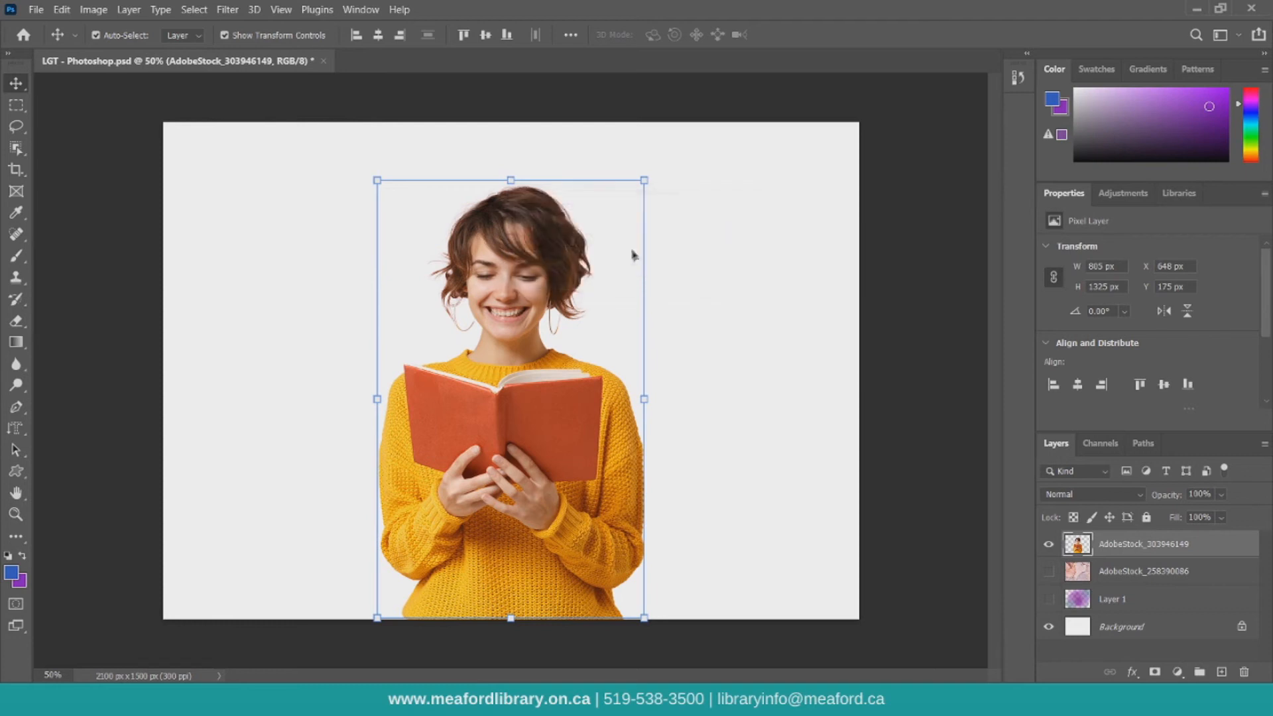
Step: Add a new layer and draw an open S-shaped curved path with the Pen tool left of the woman
click(1222, 672)
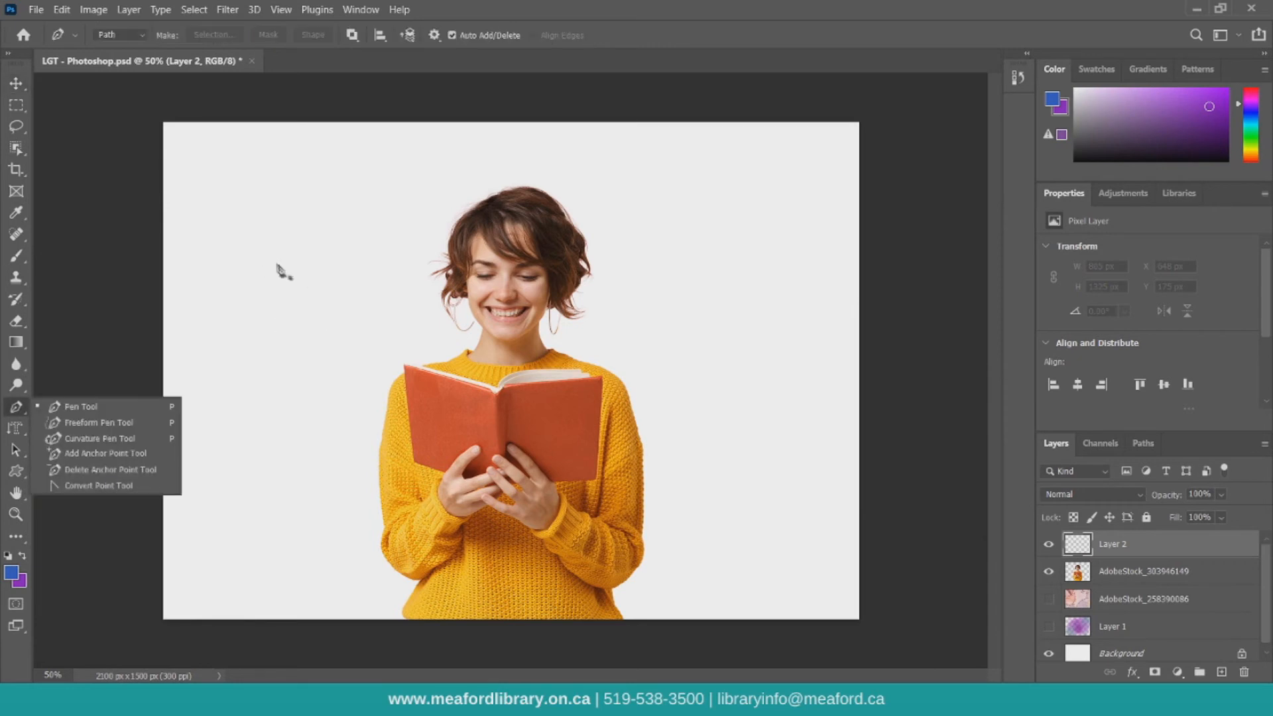
click(282, 263)
drag(228, 323, 258, 378)
click(292, 427)
drag(239, 513, 197, 504)
click(209, 553)
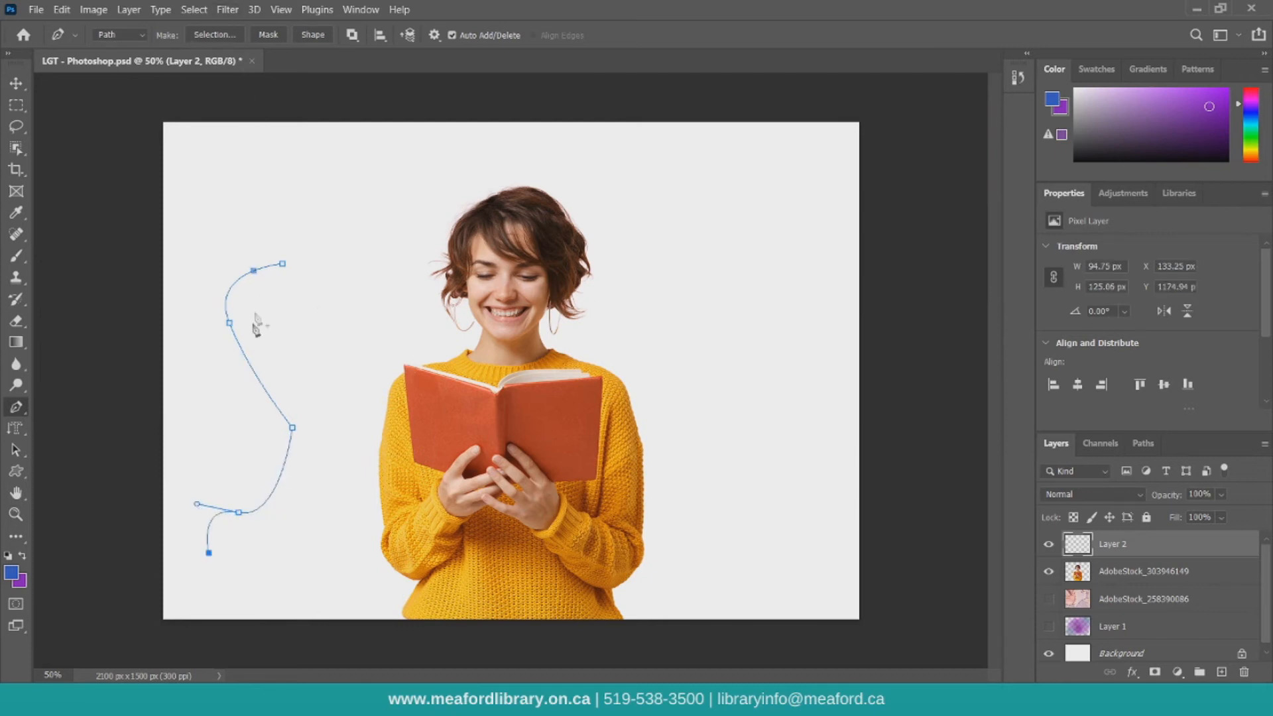
Step: Start the Flame filter on the path and try the Multiple Flames Along Path and Candle Light types
click(229, 9)
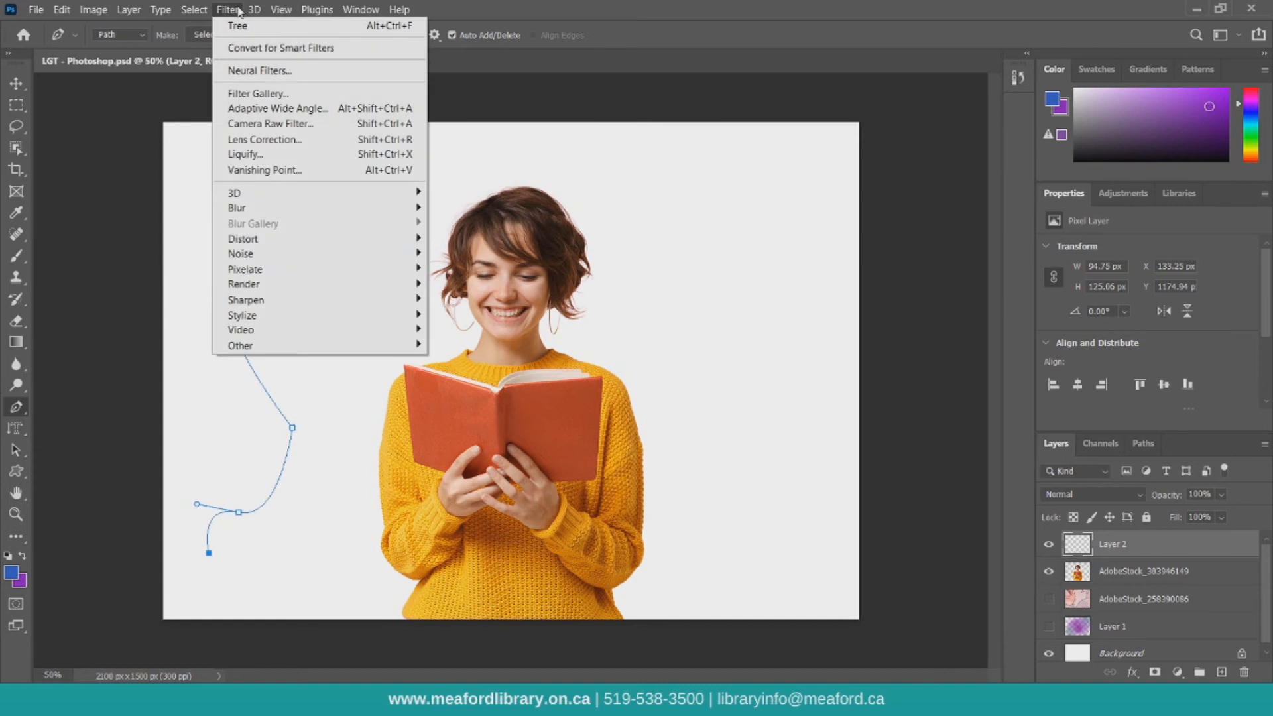
mouse_move(313, 285)
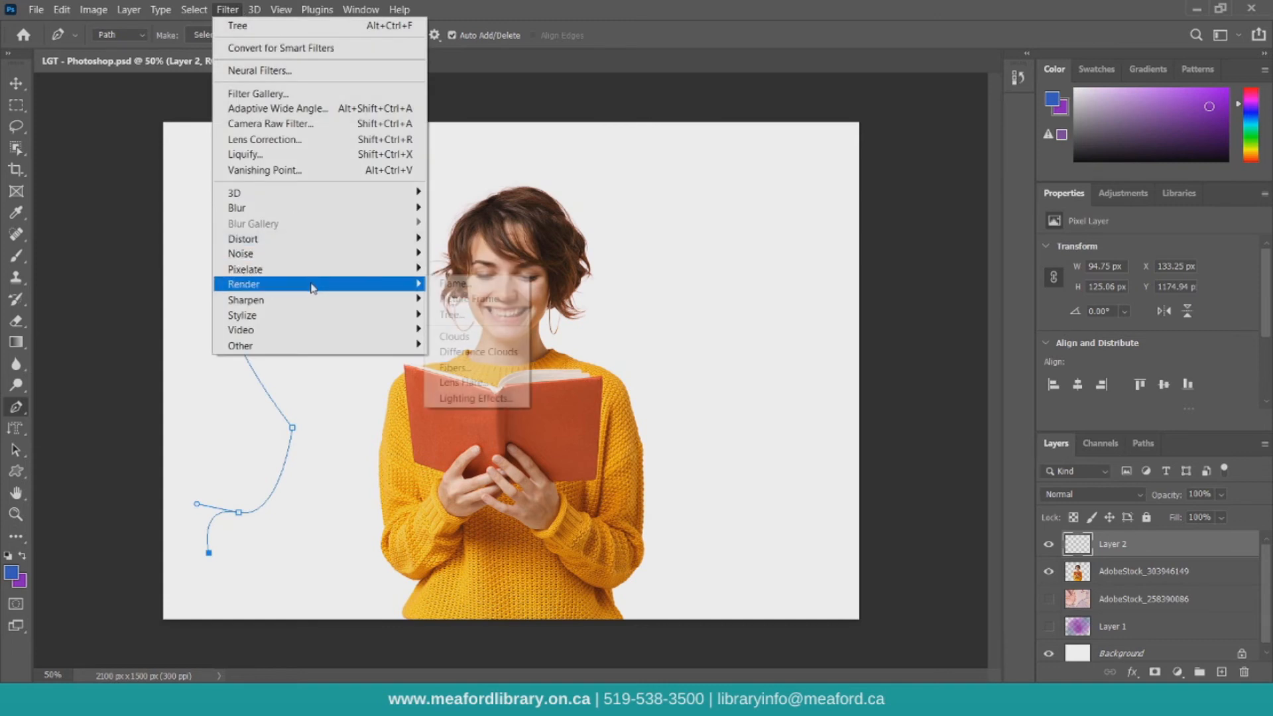
click(467, 283)
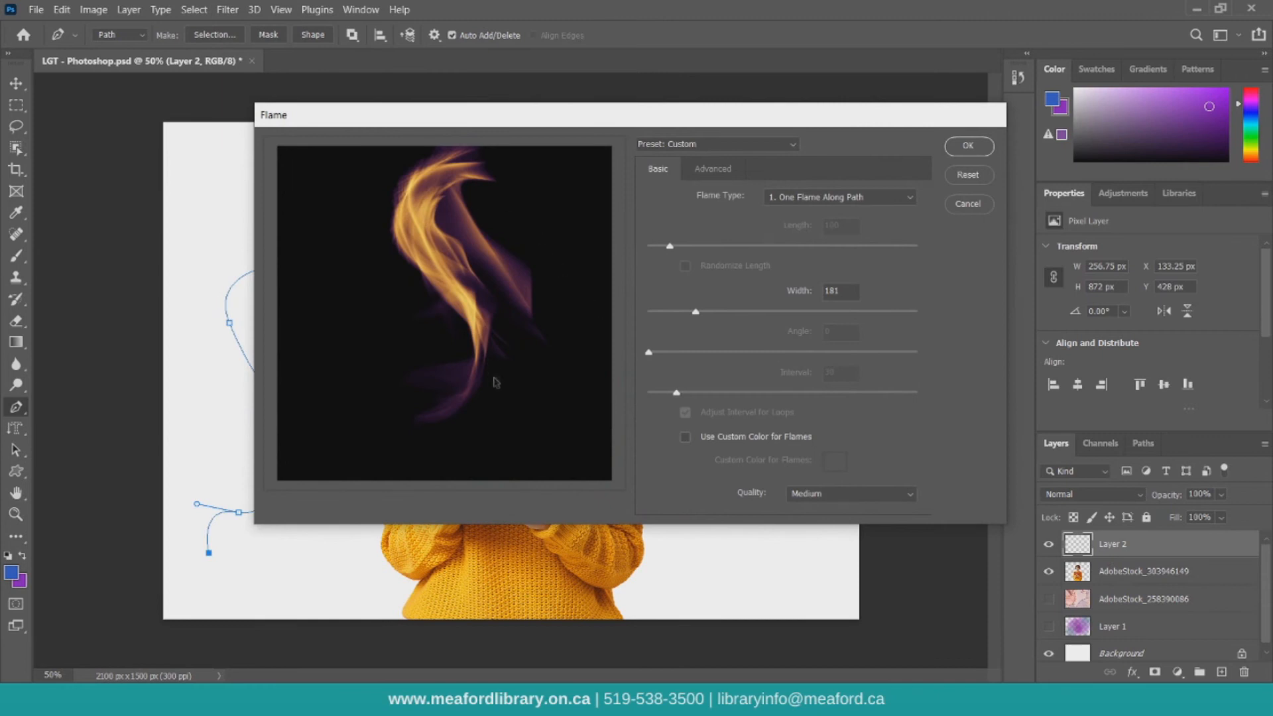
click(771, 198)
click(805, 225)
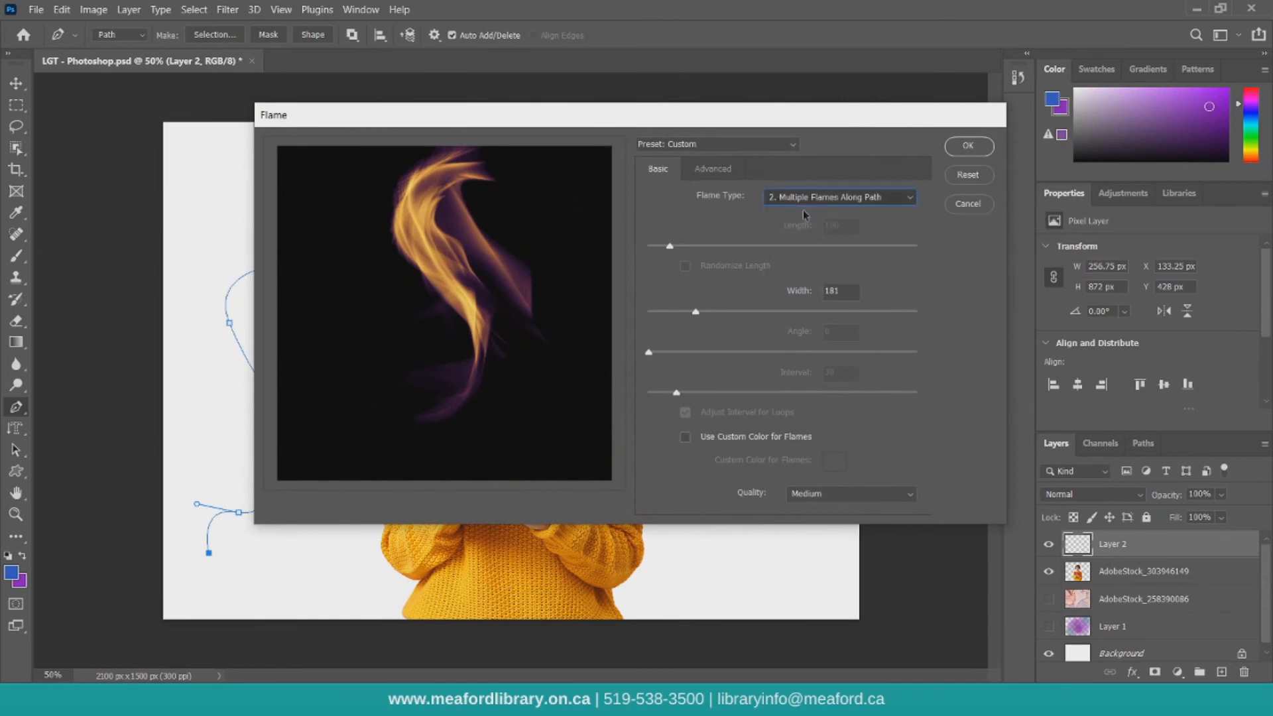
click(810, 203)
click(807, 279)
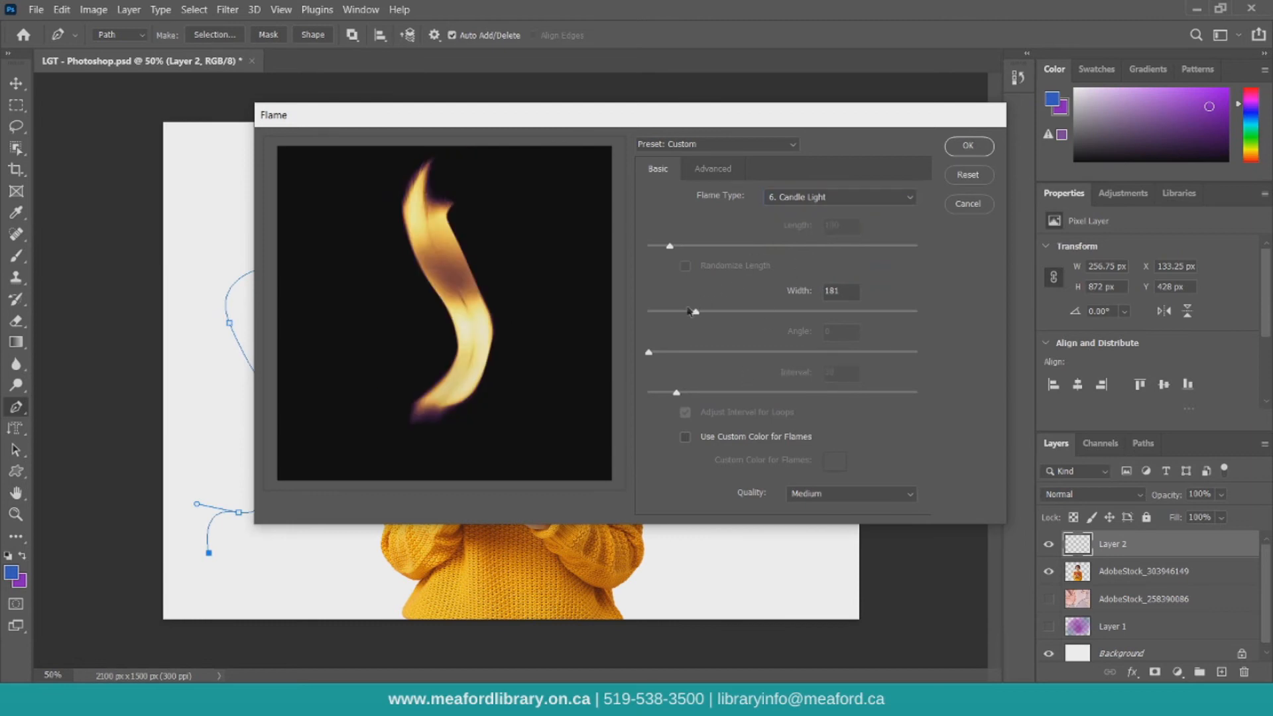
Step: Set the flame type to One Flame Along Path with width 85, turn custom color off, and apply the filter
click(800, 203)
click(795, 212)
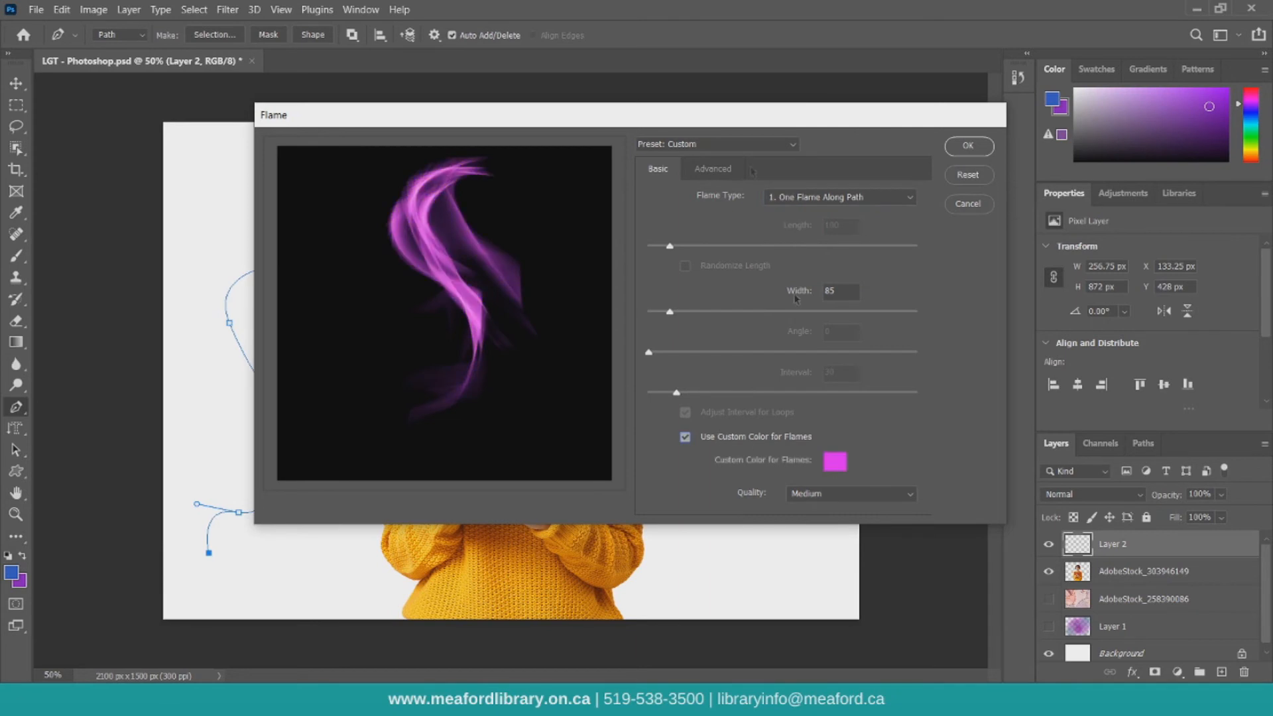
click(725, 439)
click(968, 146)
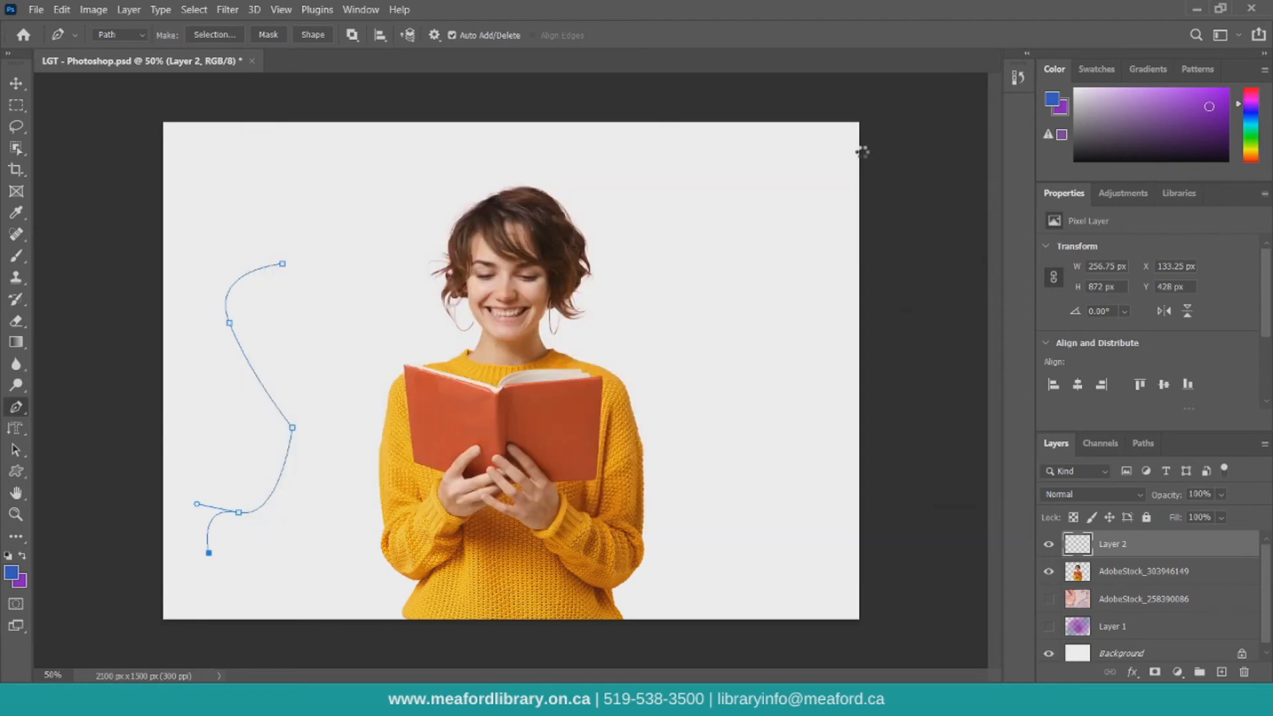
Step: Delete the S-shaped path underneath the rendered flame
click(239, 343)
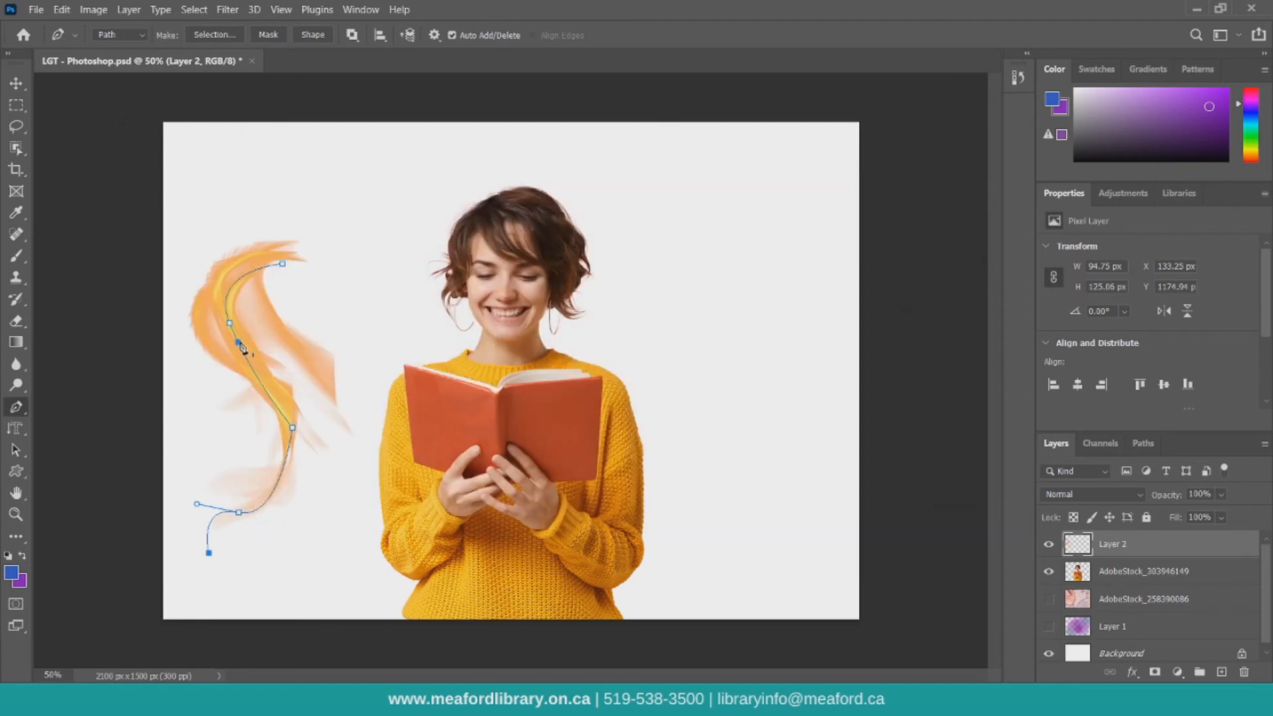
right_click(241, 349)
click(298, 336)
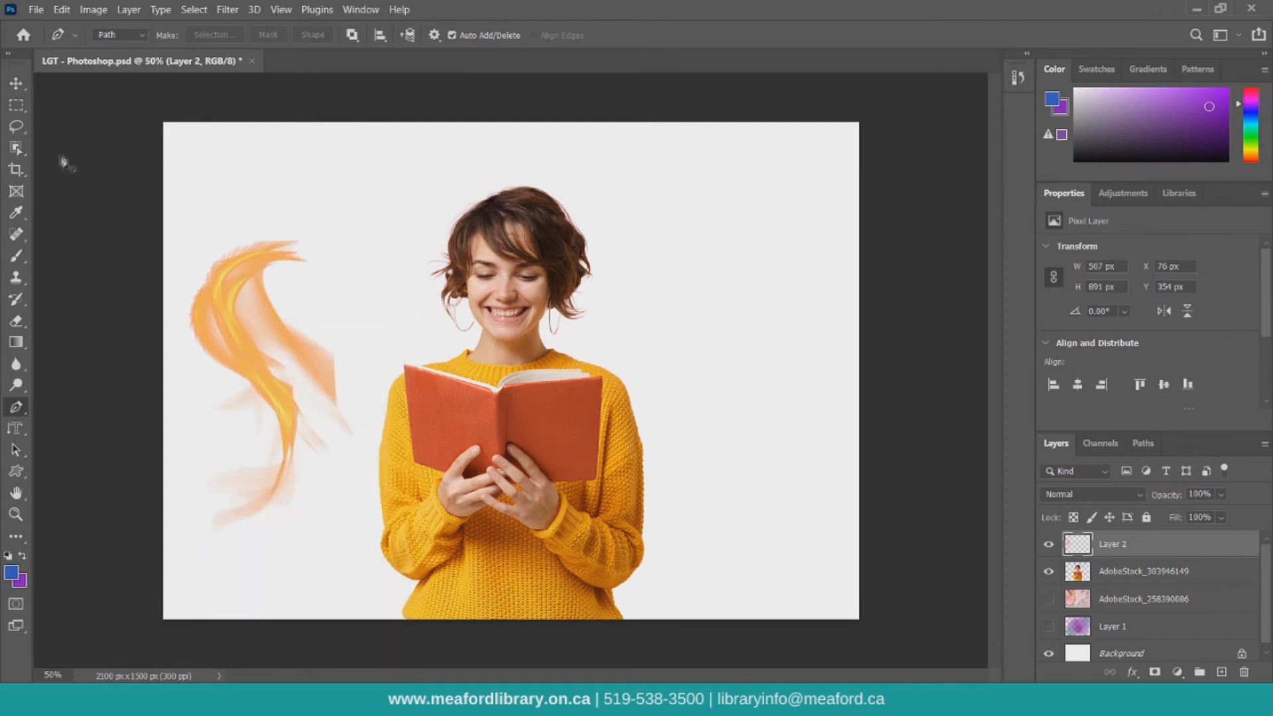
Step: Move the flame to the right of the woman and delete the flame's layer
click(15, 84)
drag(239, 270, 725, 332)
click(1245, 672)
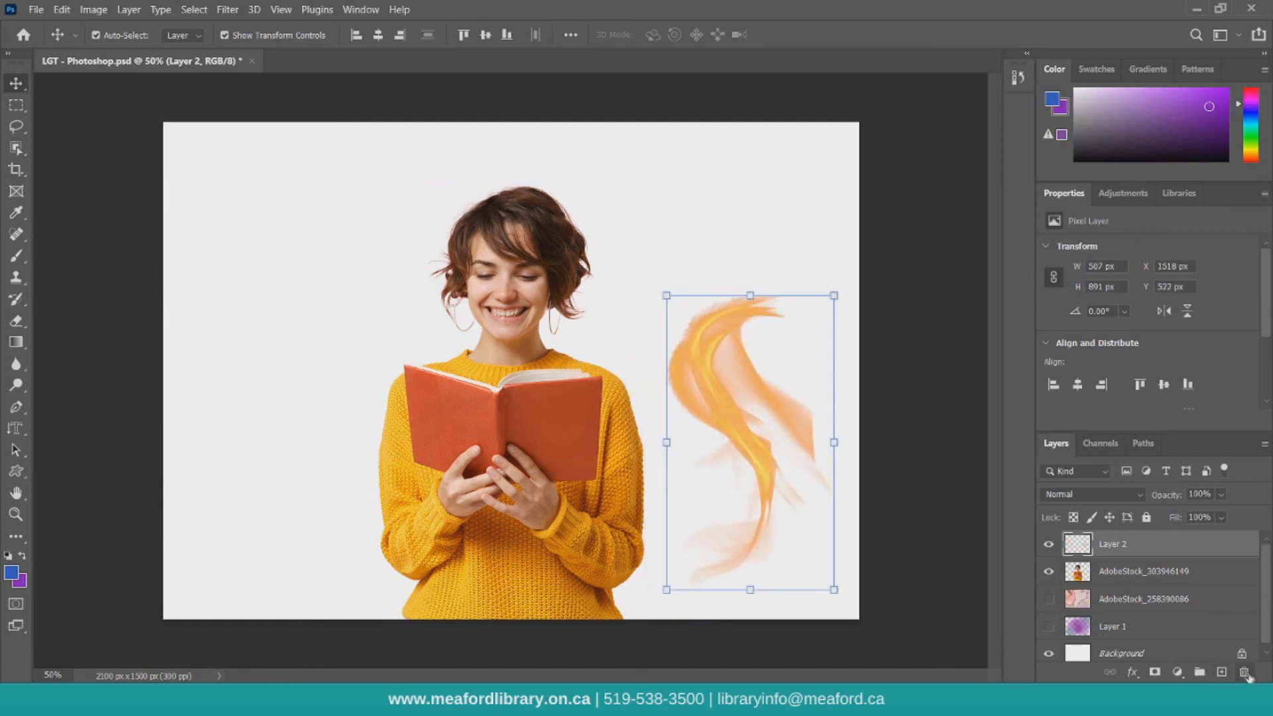
click(619, 275)
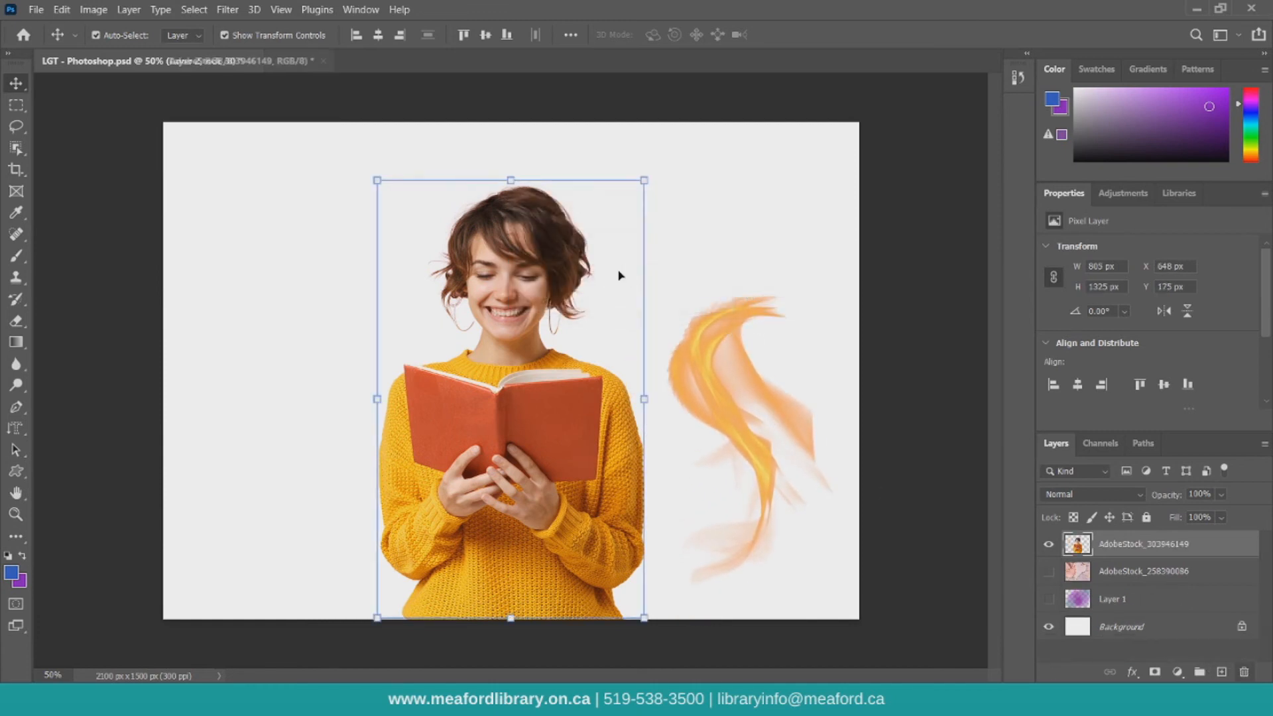
Step: Make the marble texture and painted background layers visible again
click(949, 548)
click(1049, 571)
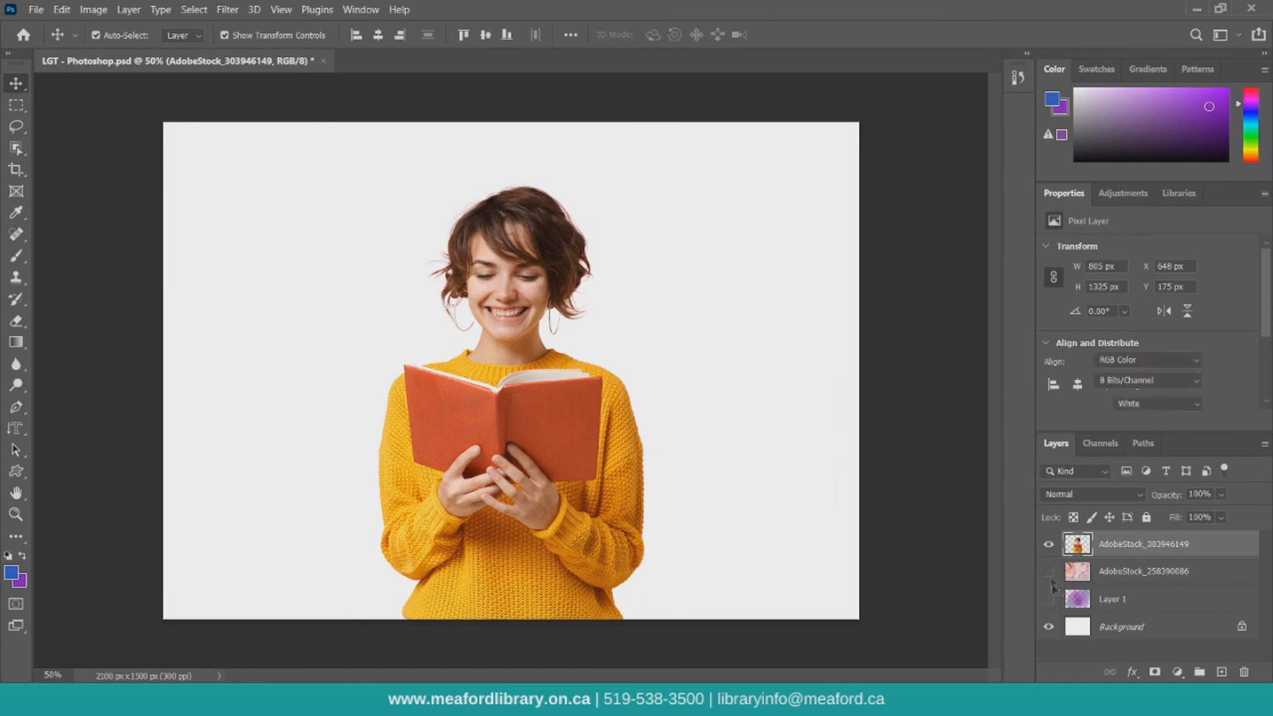
click(1049, 598)
click(1049, 599)
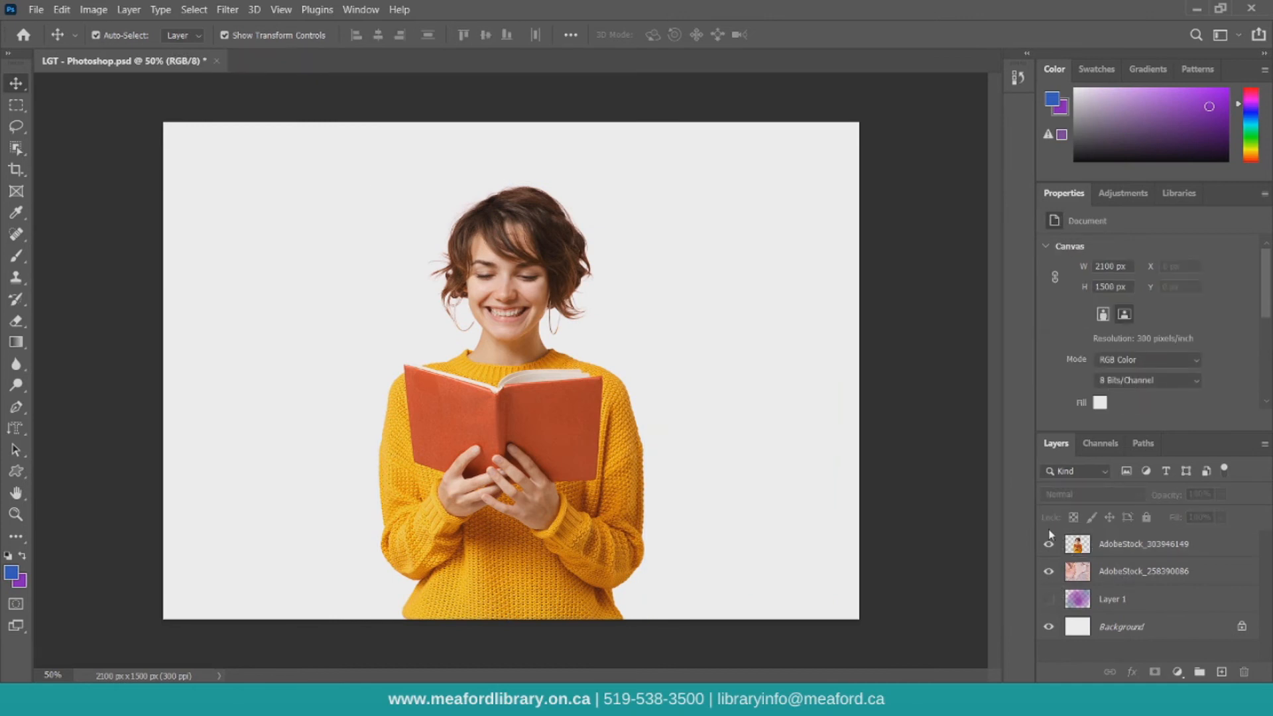
click(1049, 599)
Step: Try shifting the woman sideways and fully lock her layer
click(1123, 571)
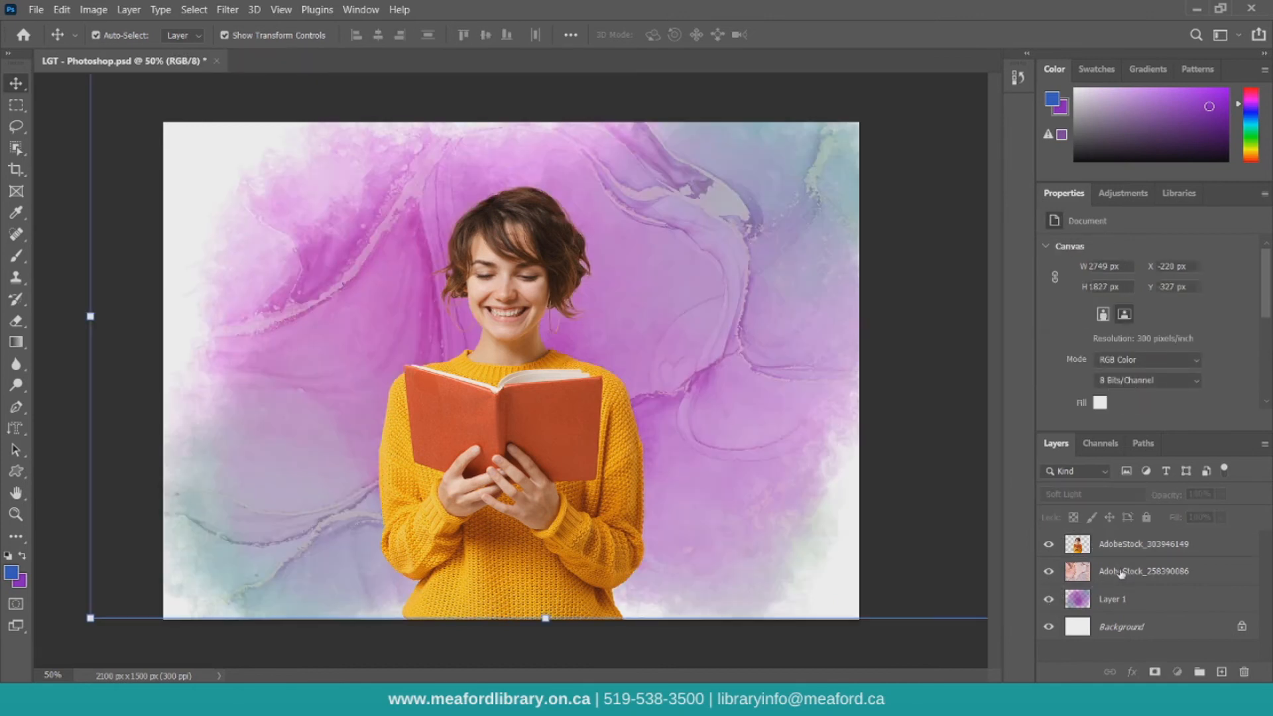
click(1121, 547)
drag(606, 388, 558, 388)
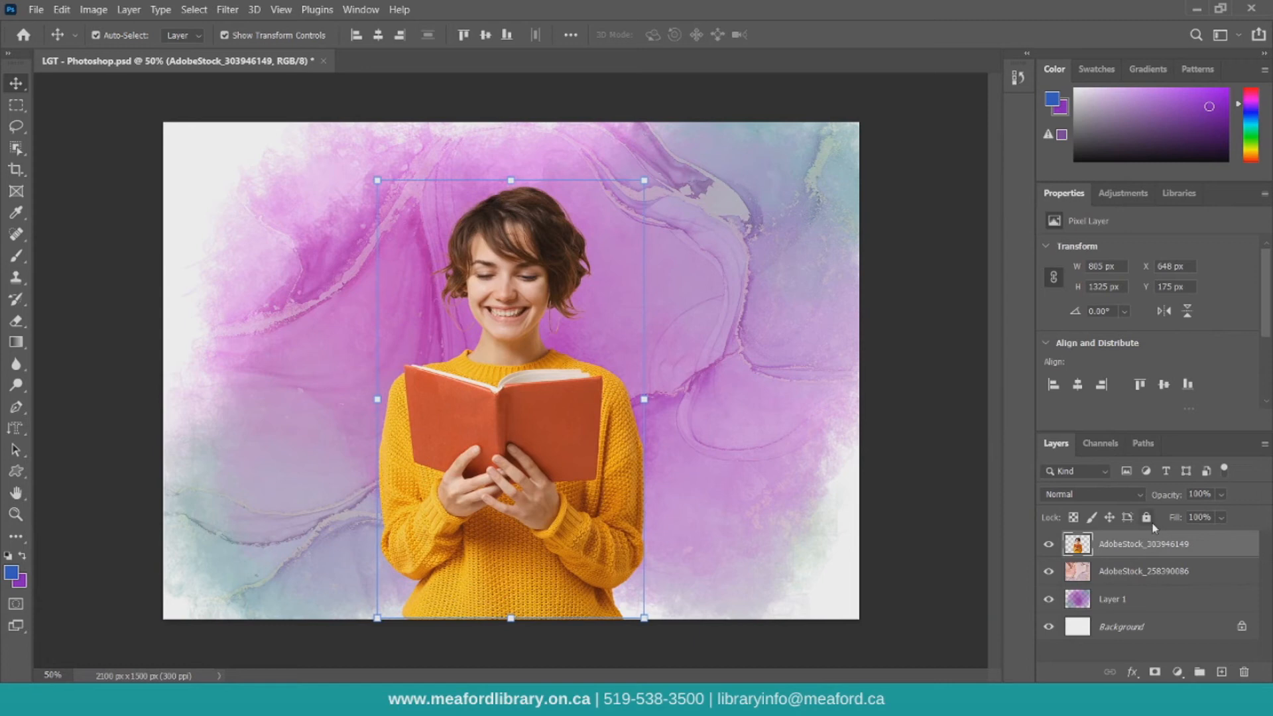
click(1146, 518)
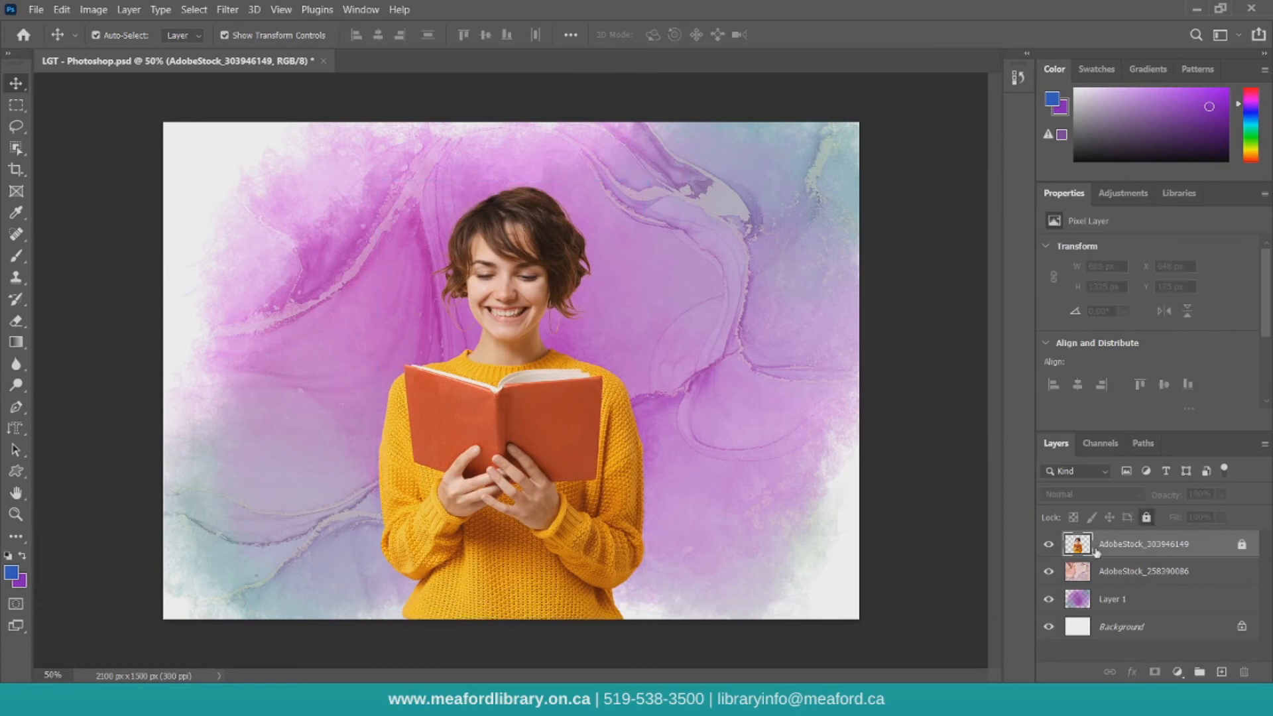
Step: Test the lock by dragging over the woman and the marble background, and undo the resulting moves
drag(543, 422, 602, 424)
drag(756, 338, 731, 350)
key(ctrl+z)
key(ctrl+z)
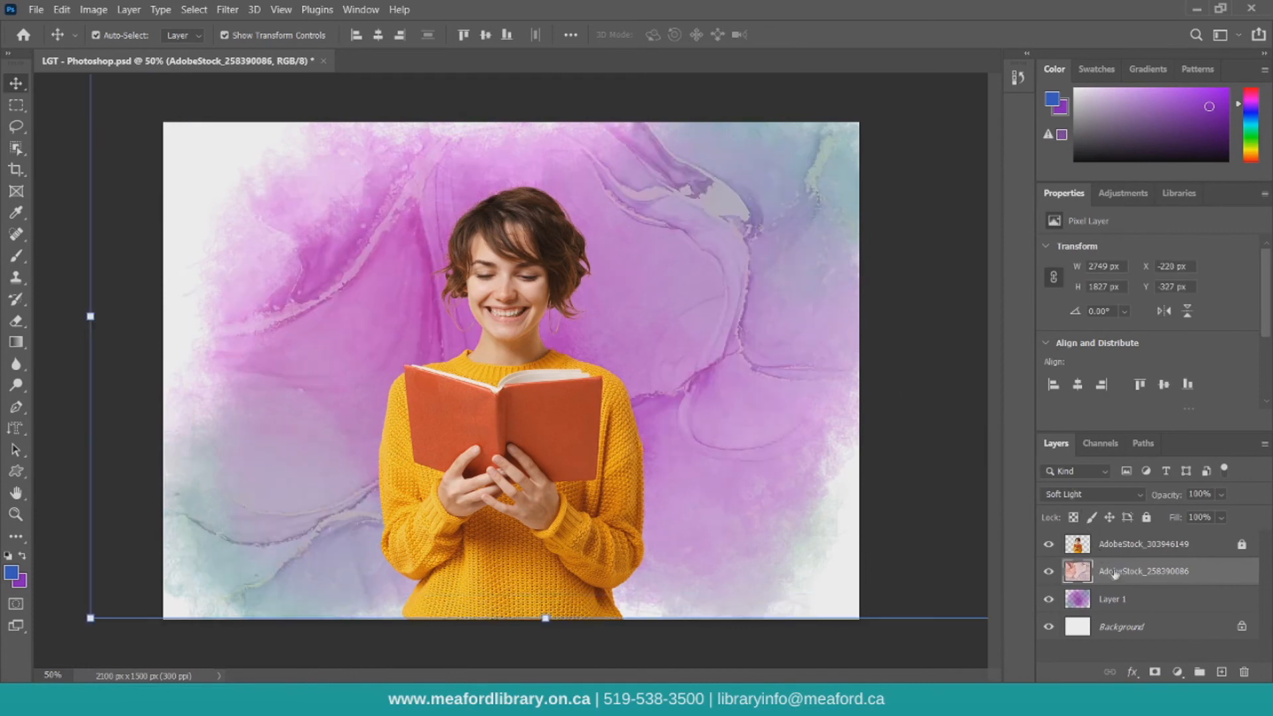
Step: Fully lock the marble texture and painted background layers, and test the locks by dragging on the canvas
click(1147, 518)
key(alt+[)
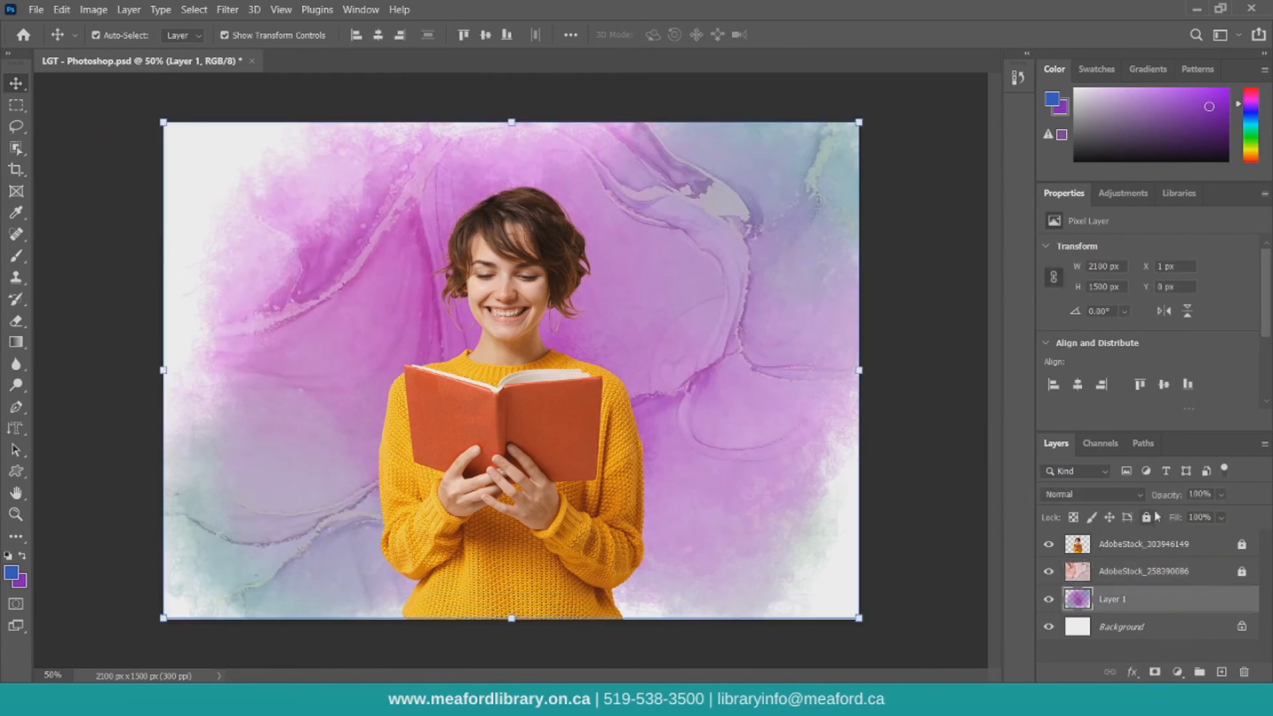
click(1147, 518)
drag(710, 407, 312, 394)
drag(757, 378, 757, 377)
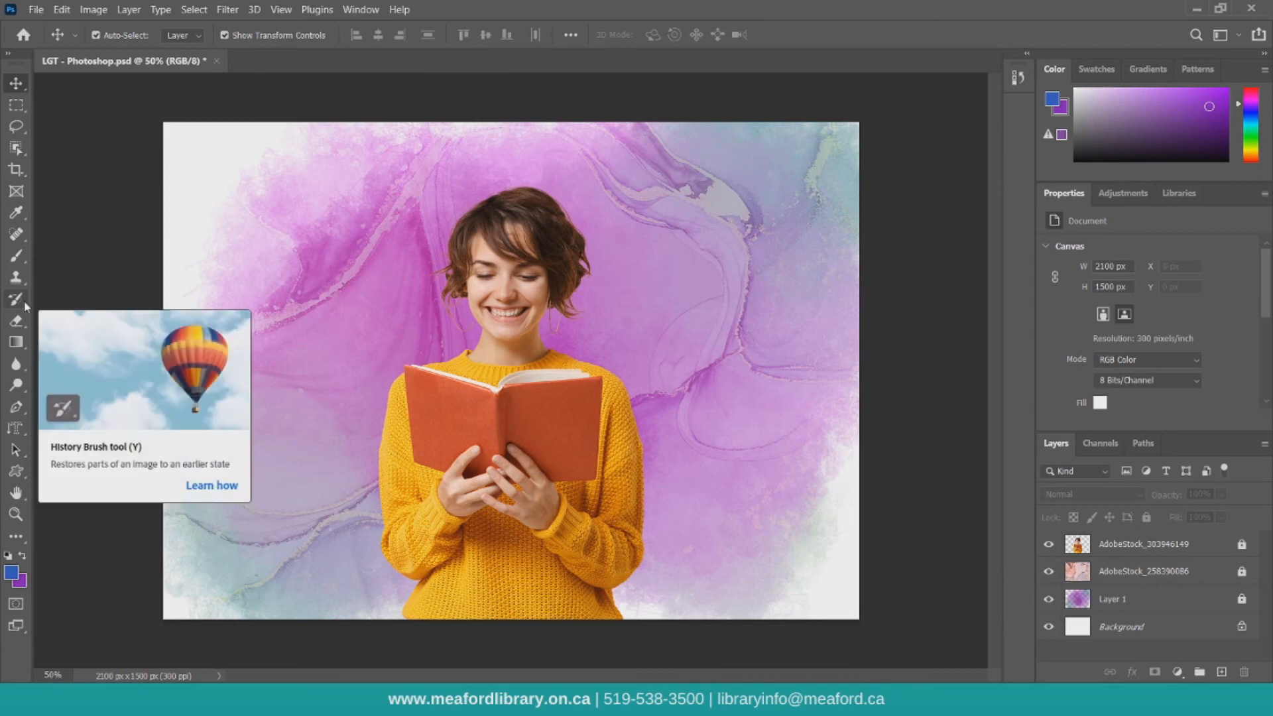
Step: Switch to the Color Replacement tool and choose a pinkish purple as the foreground color
click(16, 256)
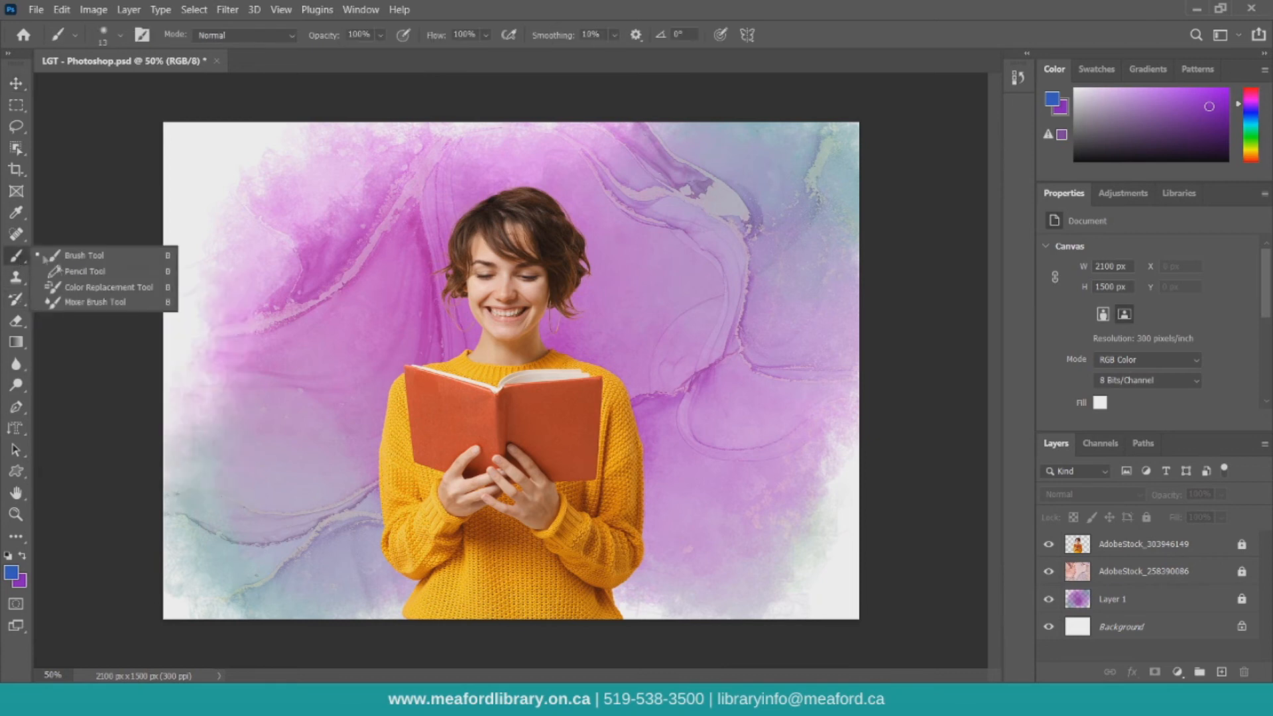
click(87, 288)
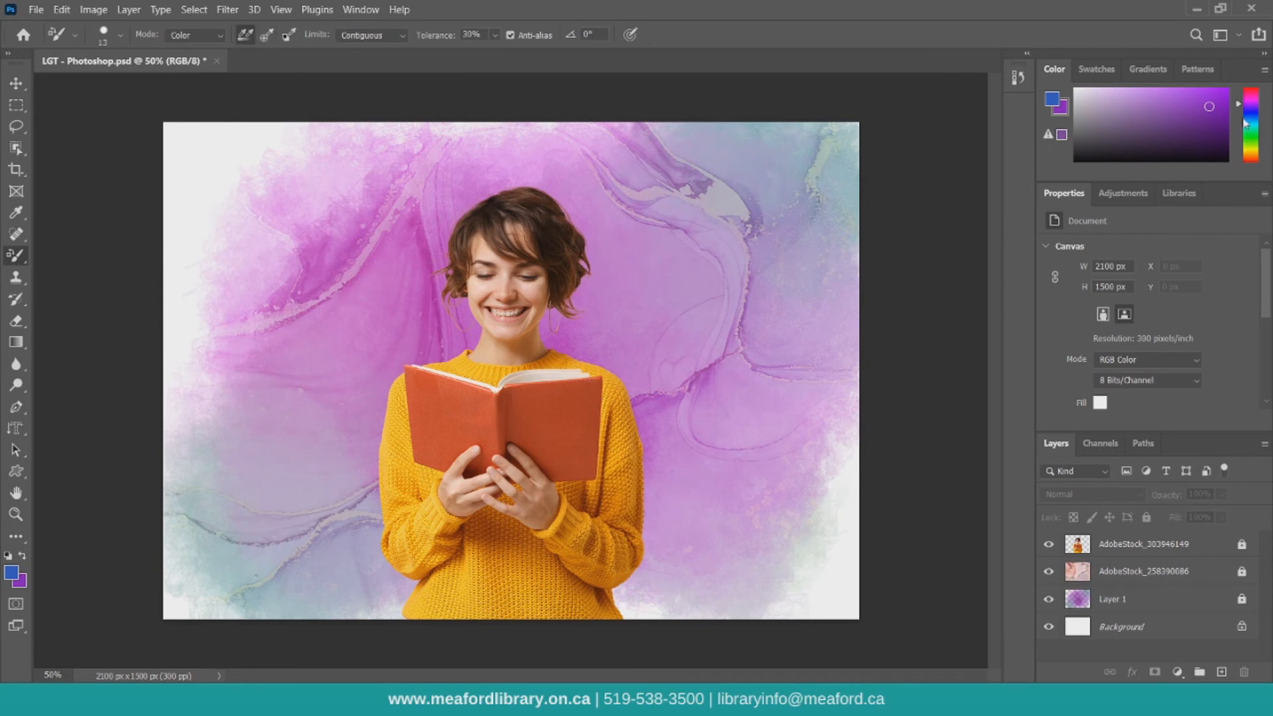
click(1203, 93)
click(1053, 99)
click(1176, 109)
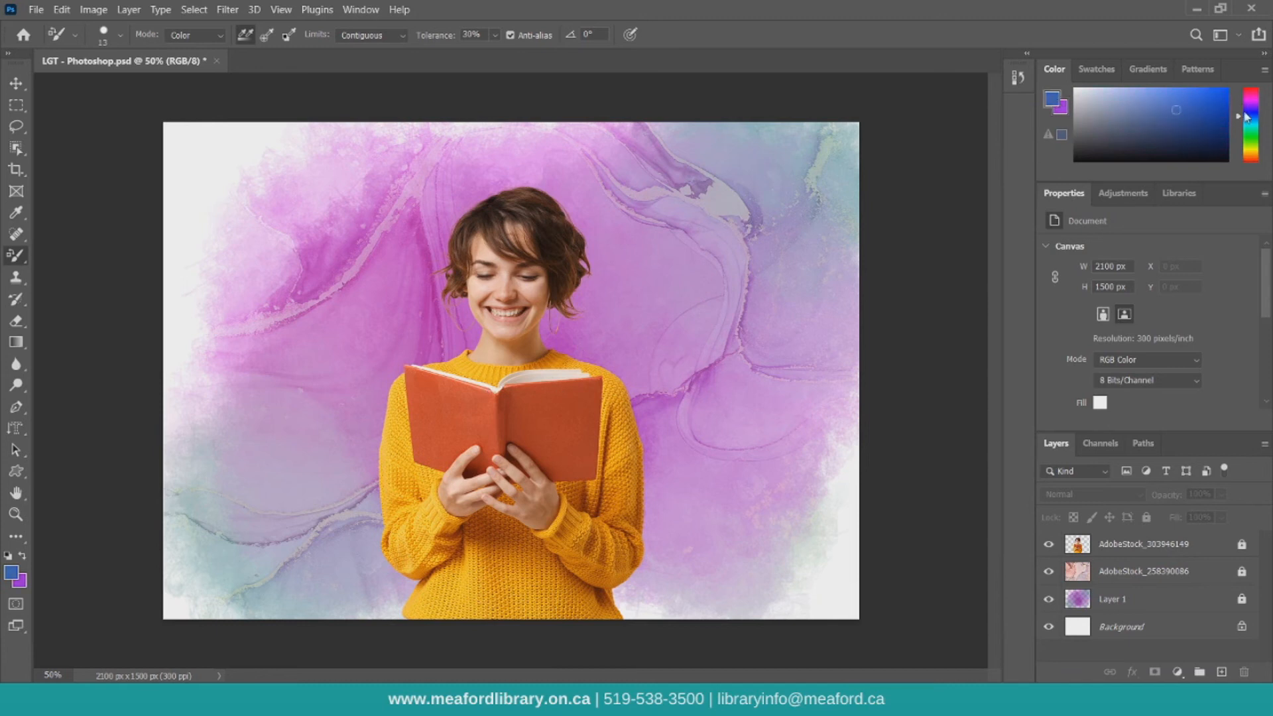
drag(1246, 112, 1251, 101)
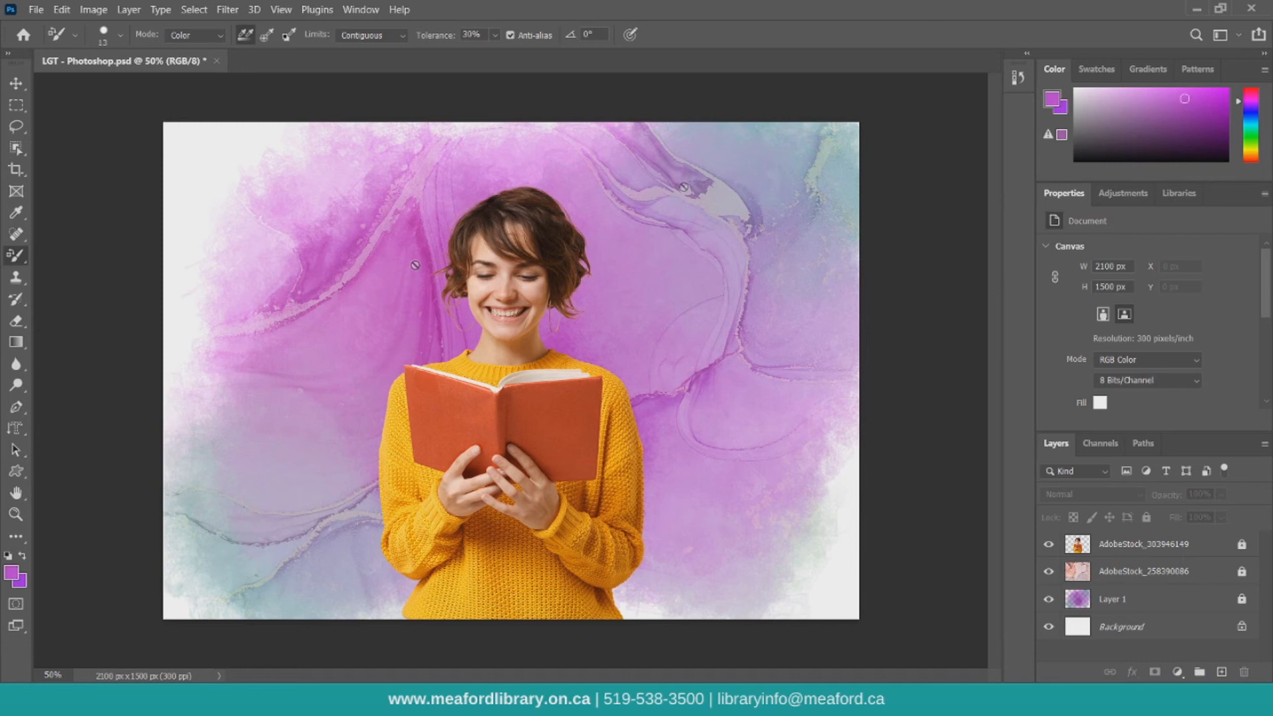
Step: Try replacing the book's color with no layer selected and again on the woman's locked layer
click(464, 416)
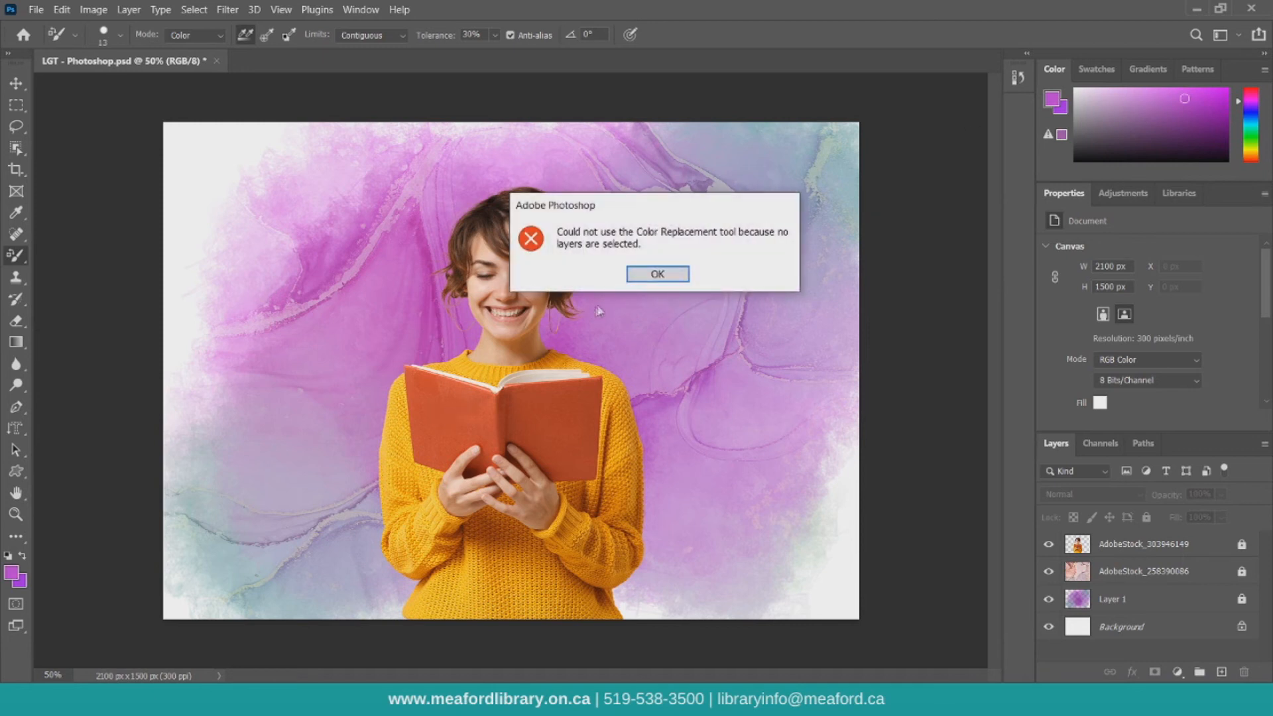
click(631, 276)
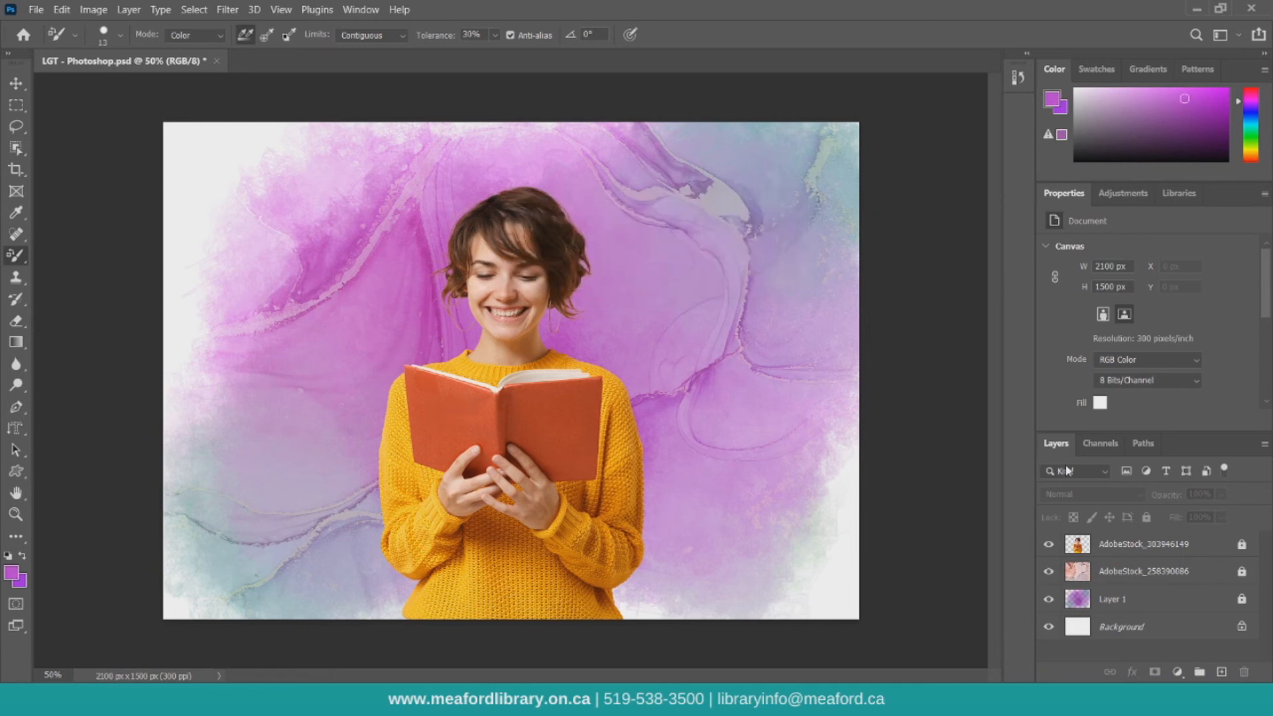
click(1121, 549)
click(444, 408)
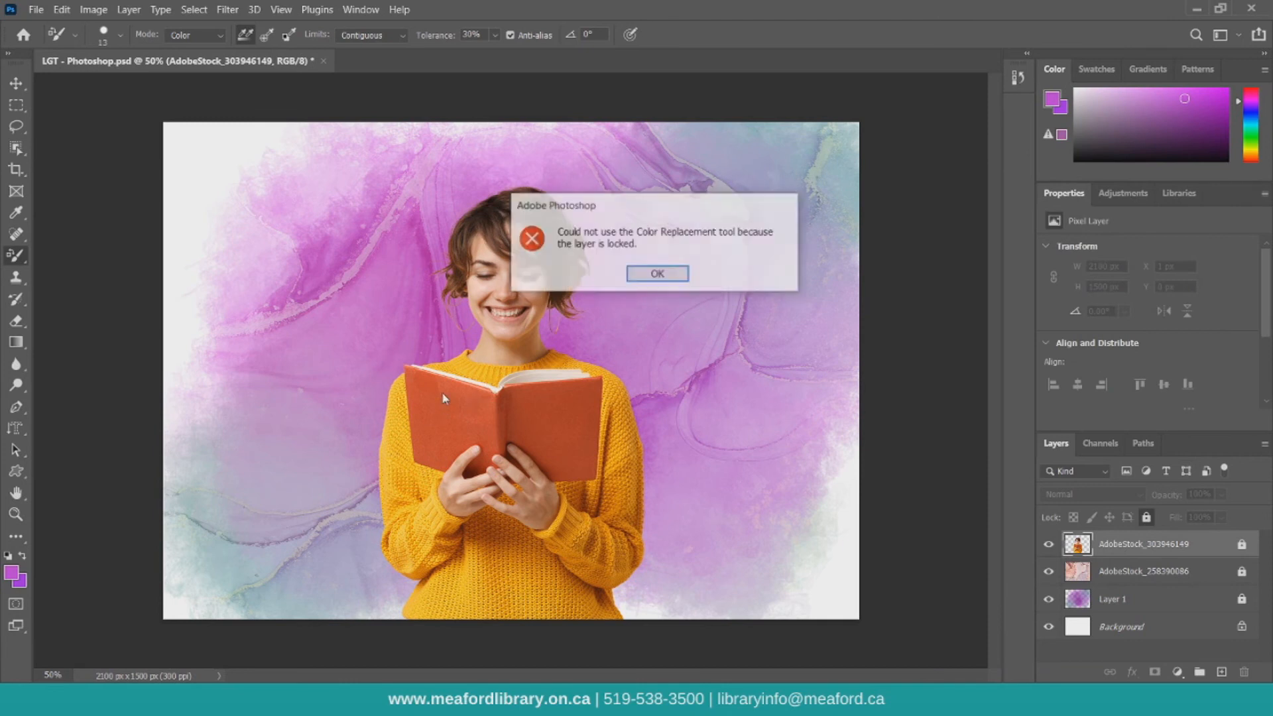
click(650, 277)
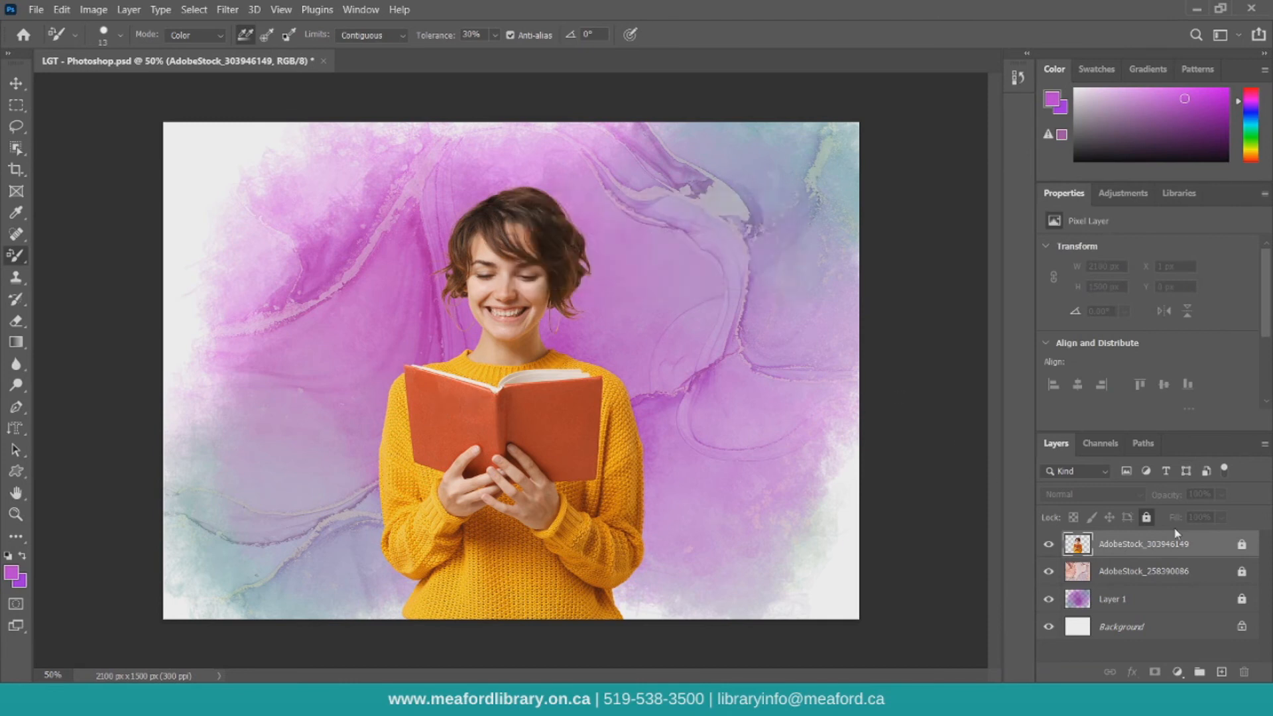
Step: Unlock the woman's layer, try recoloring the book pinkish purple with a 125 px Color Replacement brush, and undo the recoloring
click(1148, 519)
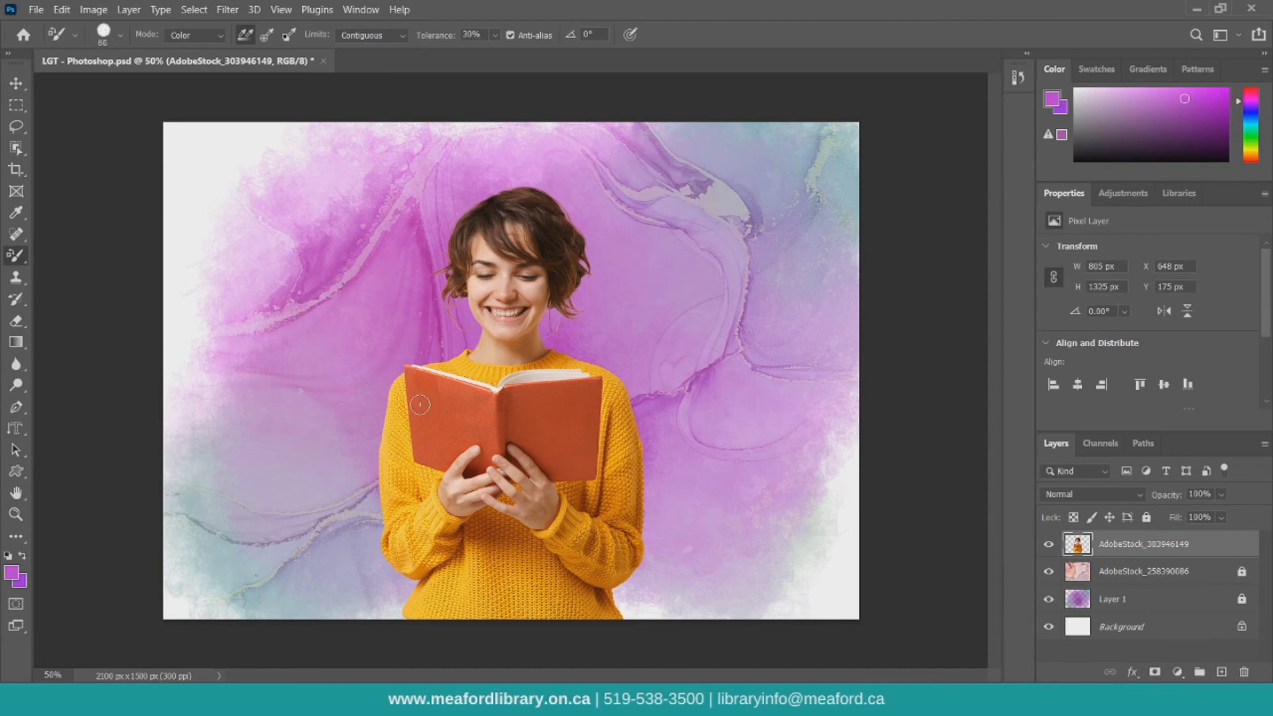
key(bracketright)
key(bracketright)
key(bracketright)
key(bracketright)
key(bracketright)
mouse_move(428, 421)
mouse_down()
mouse_move(425, 454)
mouse_move(461, 437)
mouse_move(435, 397)
mouse_move(519, 404)
mouse_move(600, 381)
mouse_move(582, 471)
mouse_move(576, 437)
mouse_up()
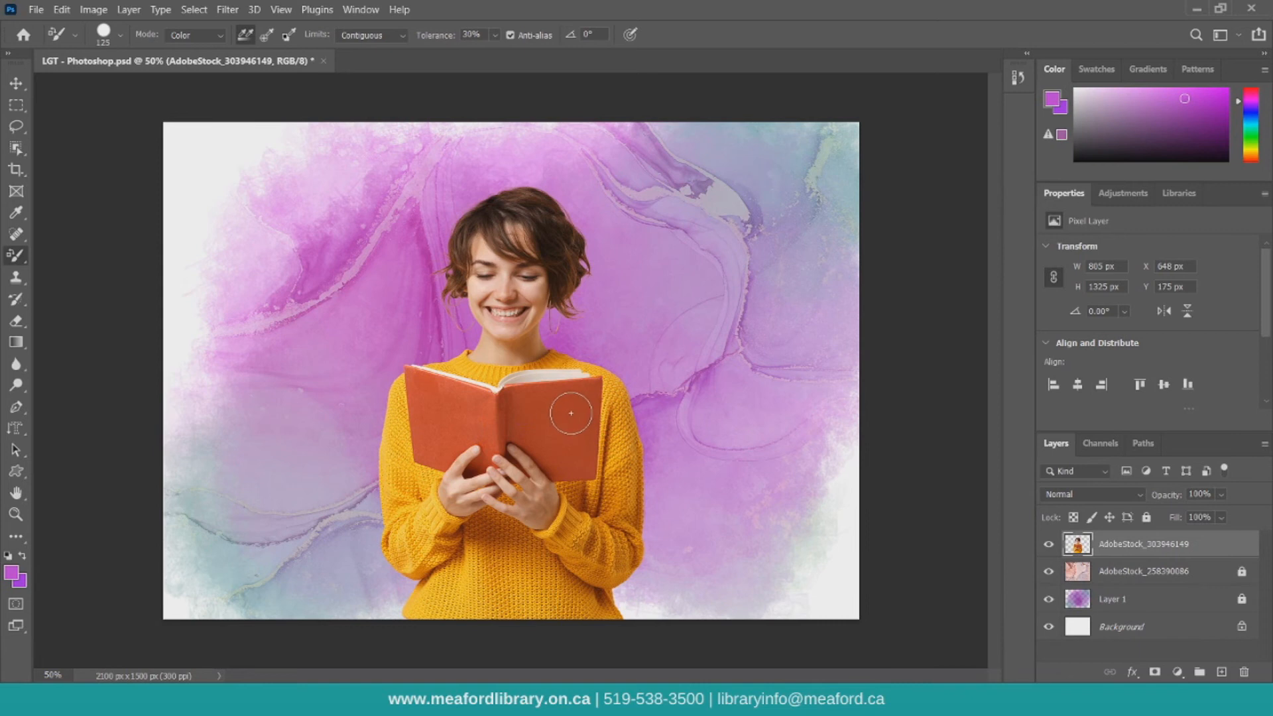
mouse_move(563, 412)
mouse_down()
mouse_move(585, 481)
mouse_move(575, 463)
mouse_move(527, 449)
mouse_up()
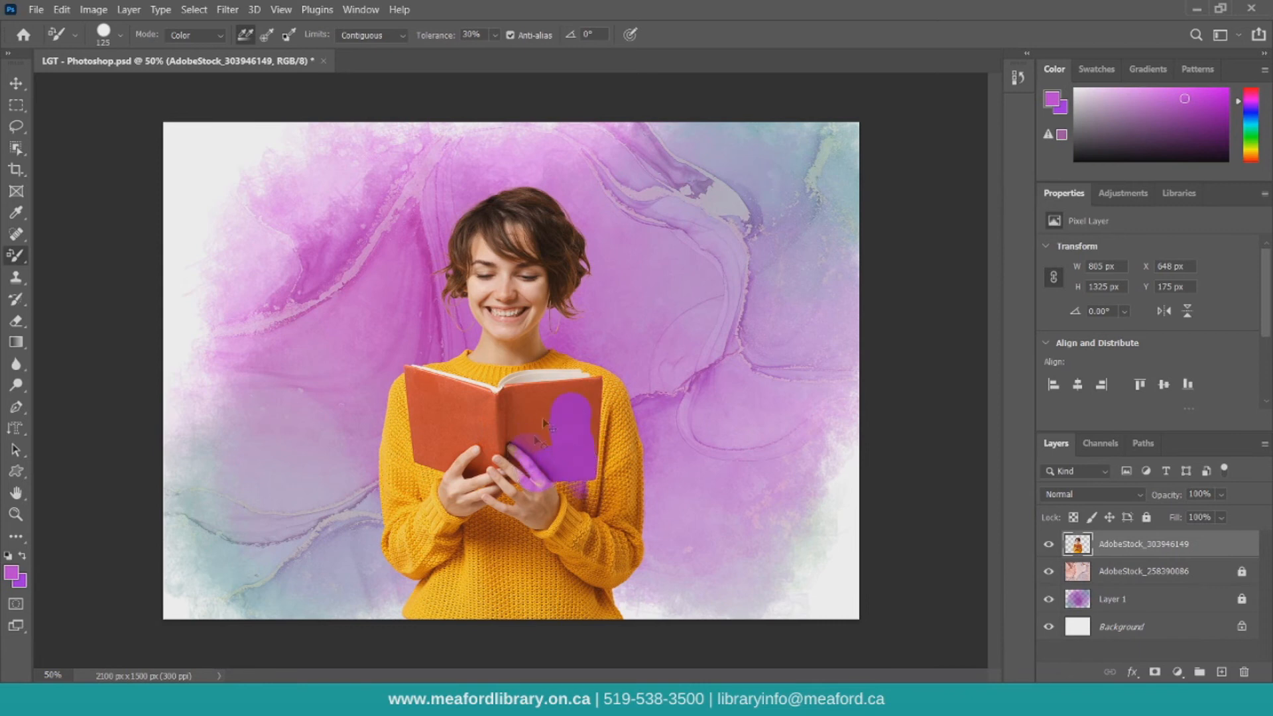
key(ctrl+z)
Step: Lower the Color Replacement tolerance to 19%, try recoloring the book again, and undo the result
click(495, 35)
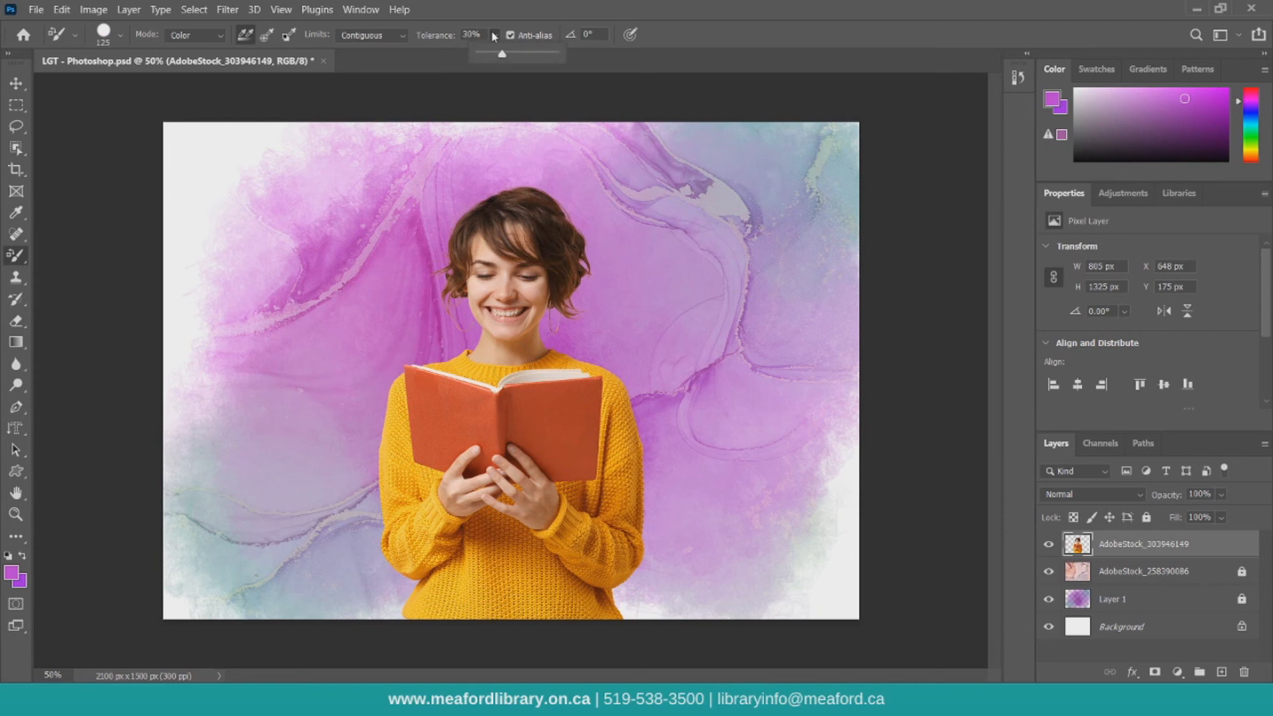
mouse_move(424, 435)
mouse_down()
mouse_move(512, 431)
mouse_move(545, 432)
mouse_move(547, 454)
mouse_move(462, 406)
mouse_move(584, 381)
mouse_move(592, 470)
mouse_up()
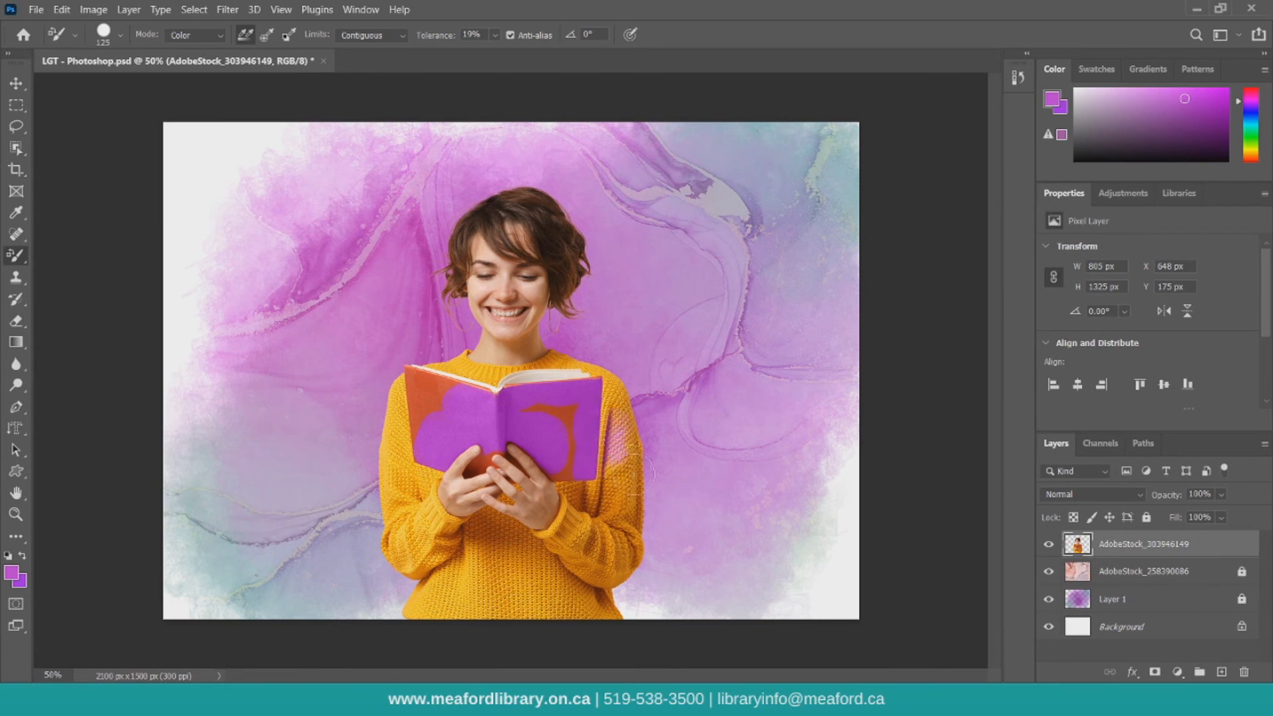
key(ctrl+z)
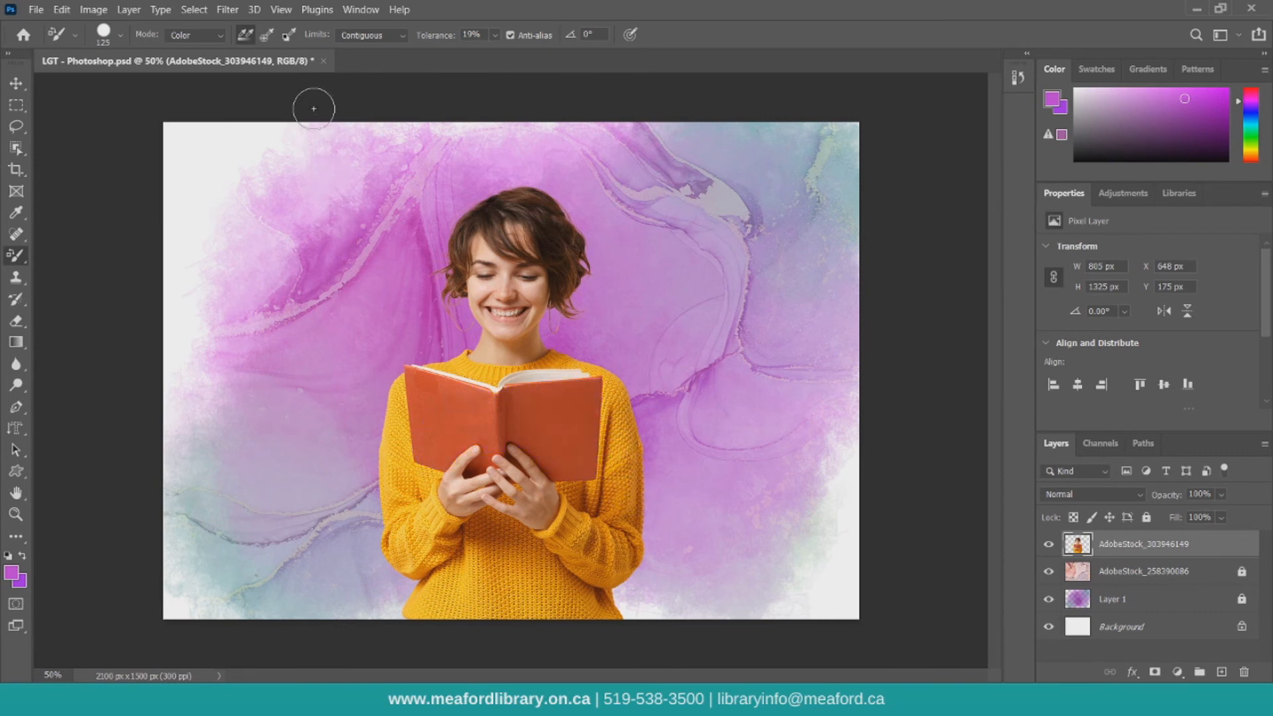
Step: Try recoloring the book with sampling set to Once, and undo back to the locked layer with the original book color
click(267, 34)
mouse_move(587, 441)
mouse_down()
mouse_move(587, 460)
mouse_move(620, 451)
mouse_up()
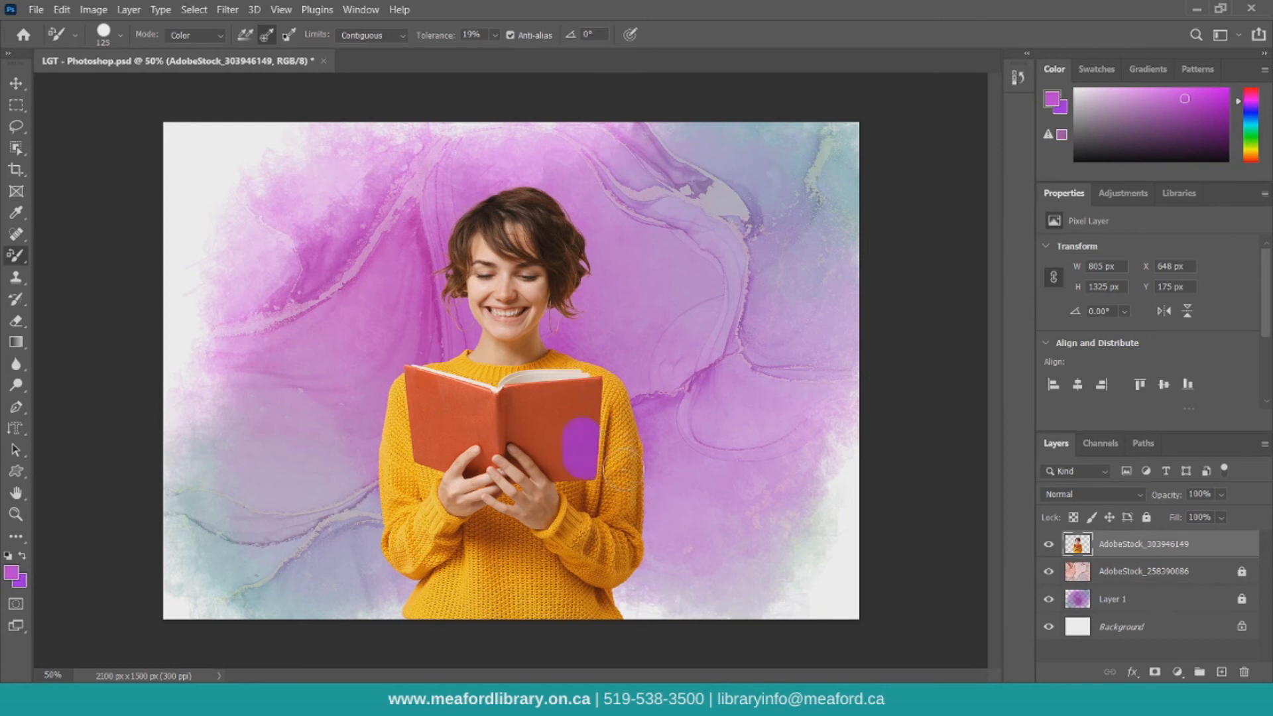
mouse_move(597, 464)
mouse_down()
mouse_move(565, 434)
mouse_move(562, 447)
mouse_move(559, 398)
mouse_move(570, 421)
mouse_move(589, 389)
mouse_move(542, 403)
mouse_move(418, 379)
mouse_move(446, 412)
mouse_move(486, 398)
mouse_up()
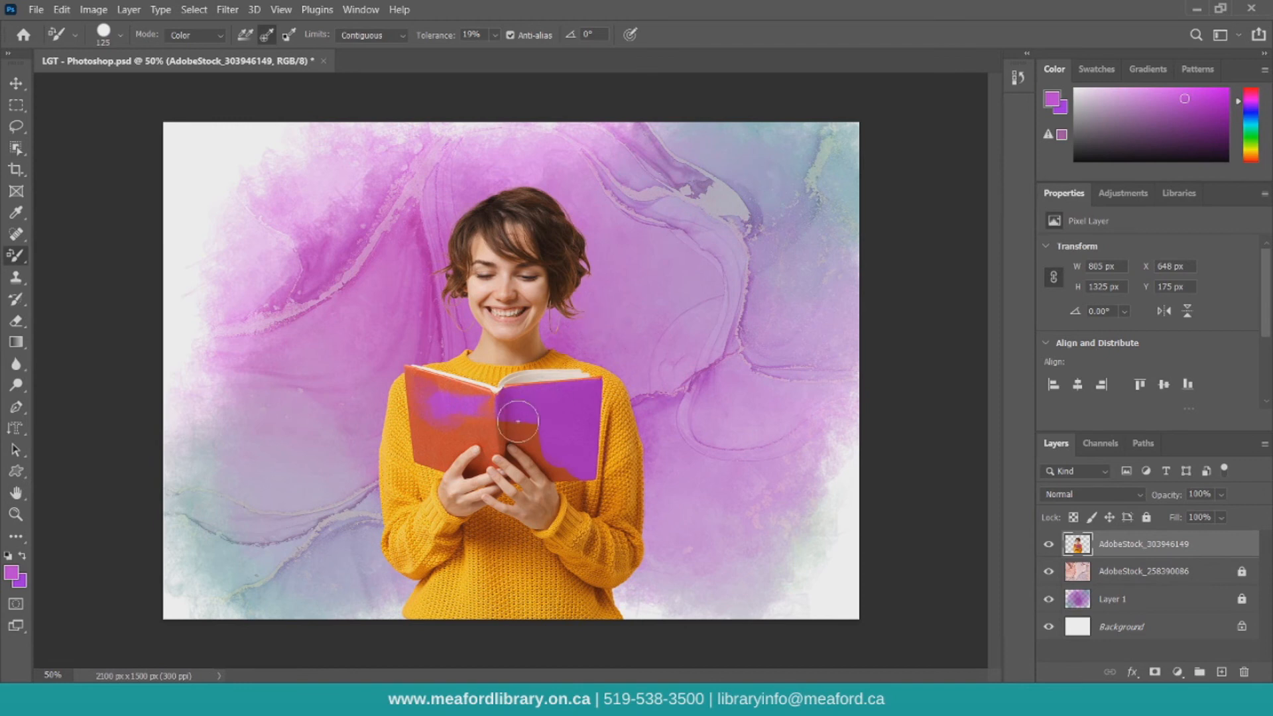
mouse_move(520, 396)
mouse_down()
mouse_move(531, 464)
mouse_move(592, 405)
mouse_up()
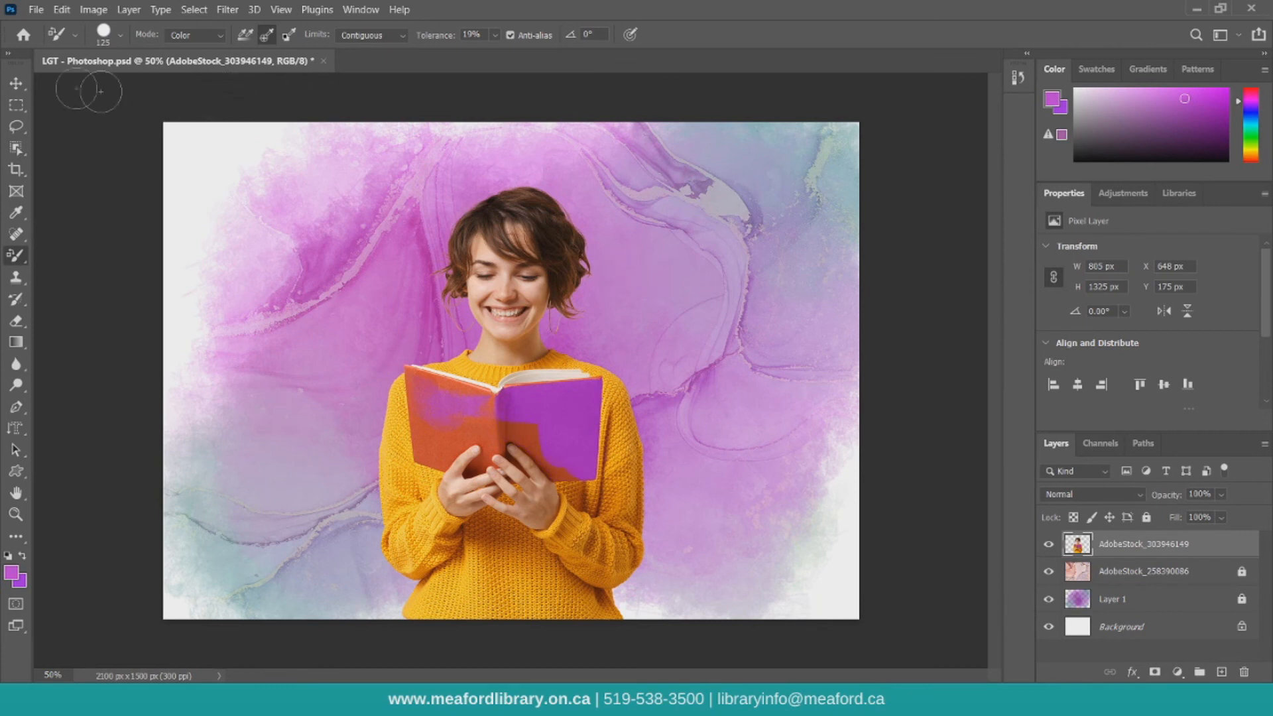
key(ctrl+slash)
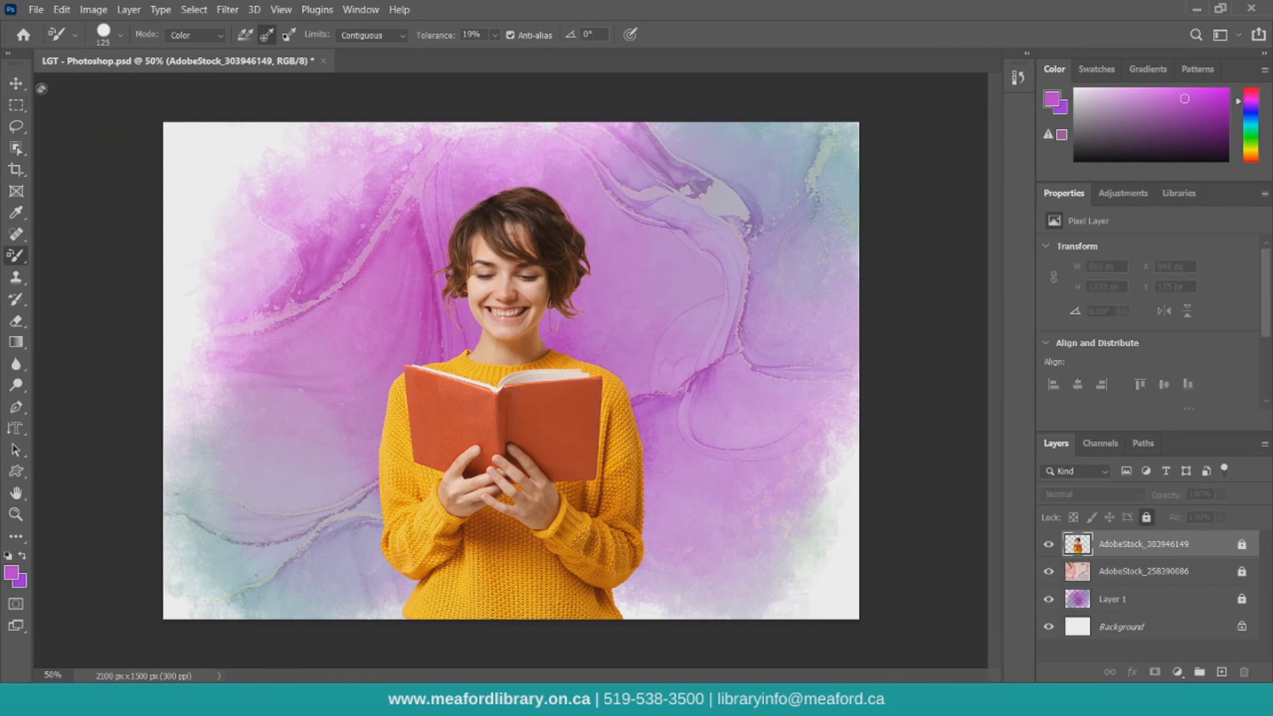
Step: Check which Render filters are available while the woman's layer is locked, and unlock that layer with the Move tool active
click(16, 83)
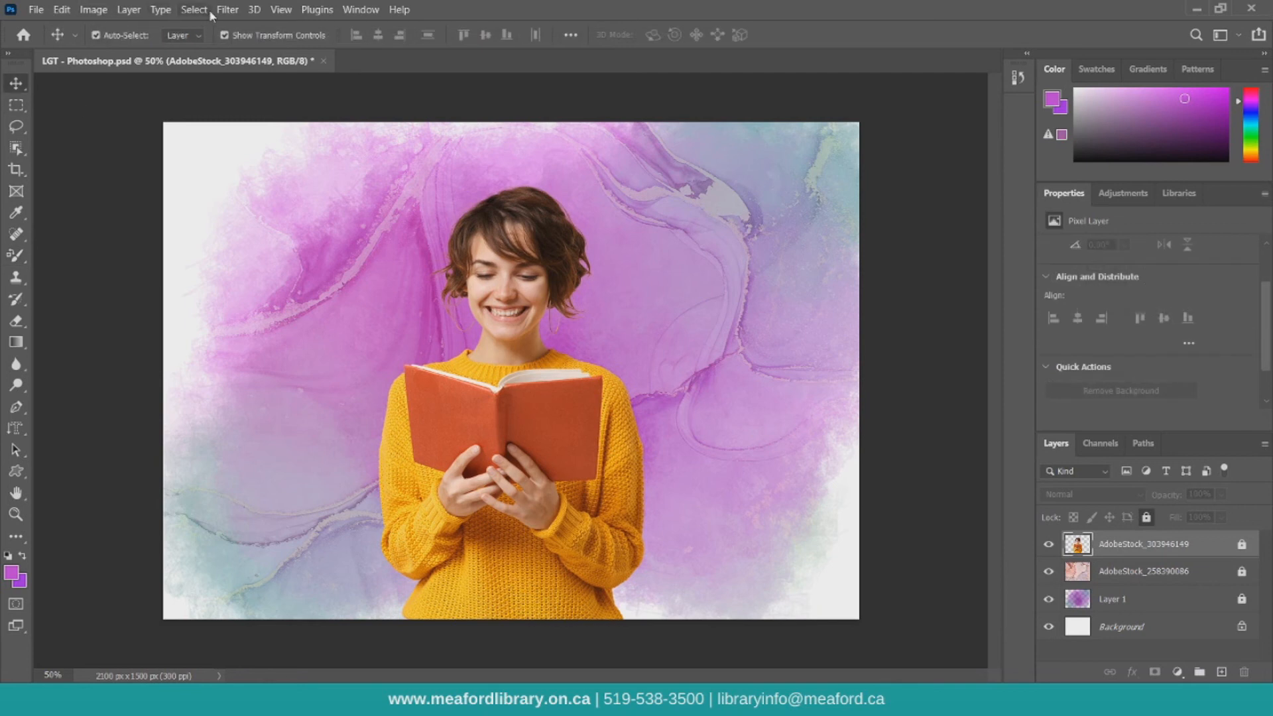
scroll(1064, 375, up, 2)
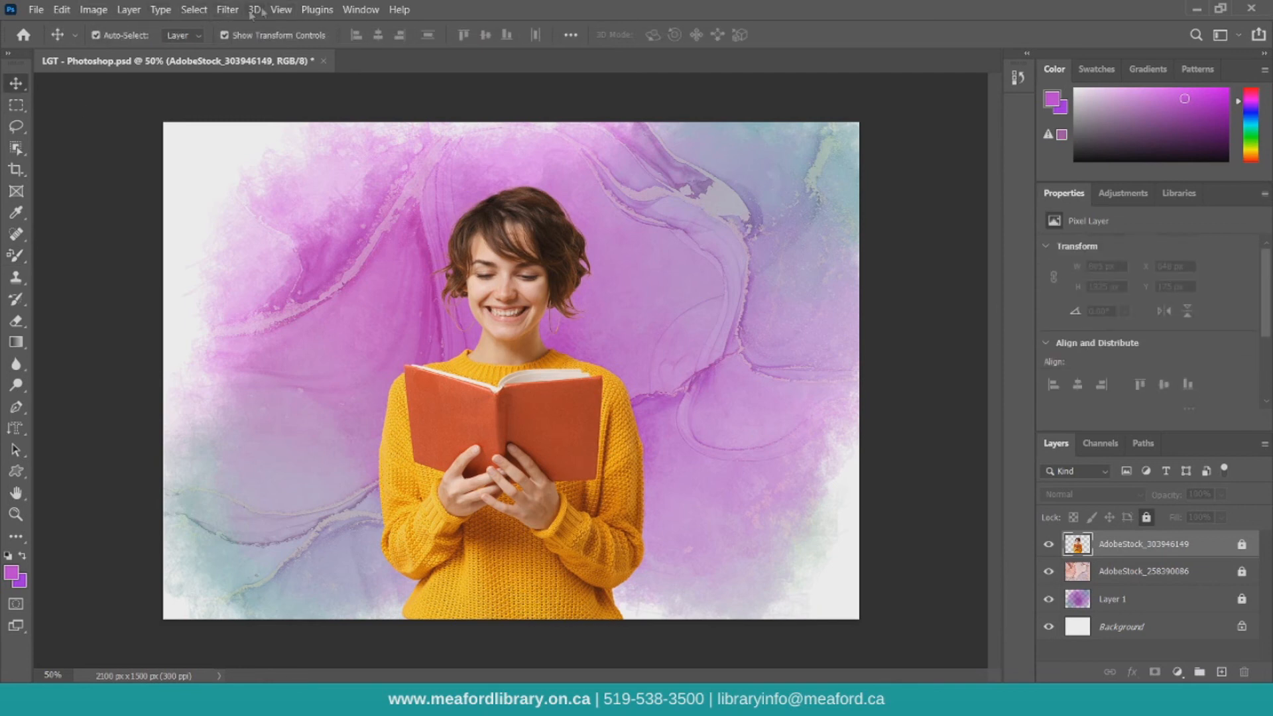
click(237, 11)
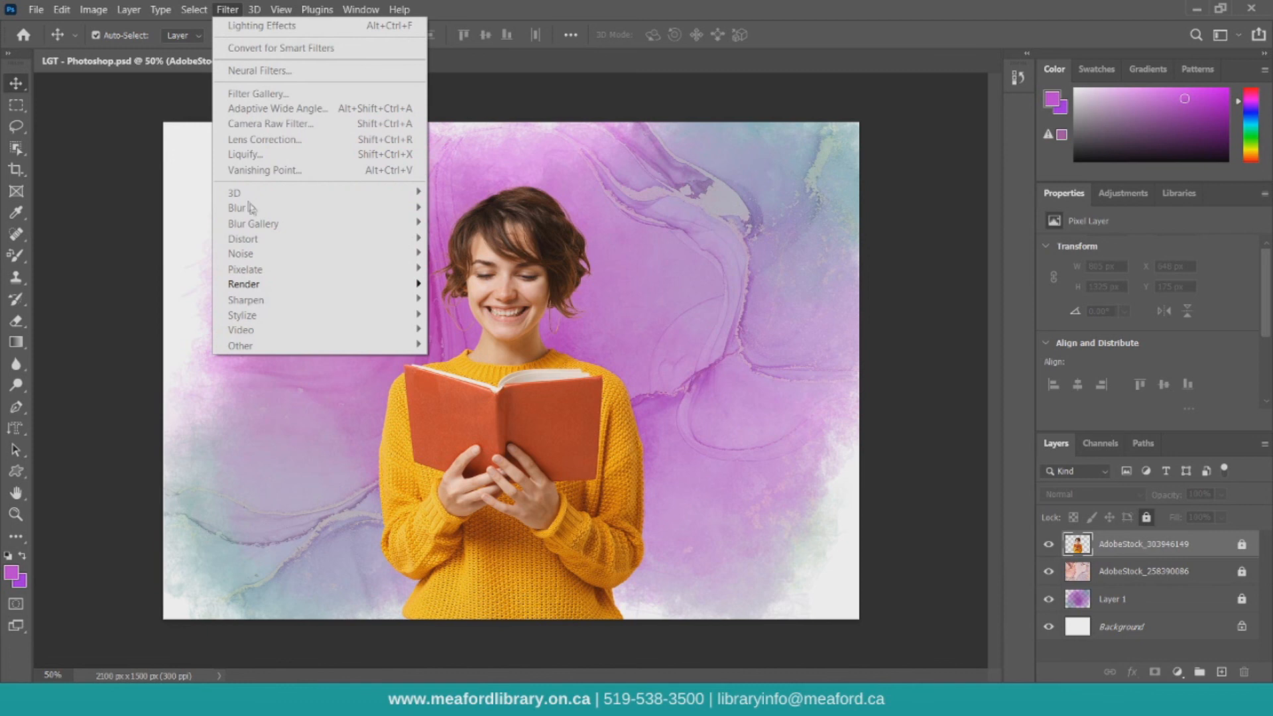
mouse_move(264, 285)
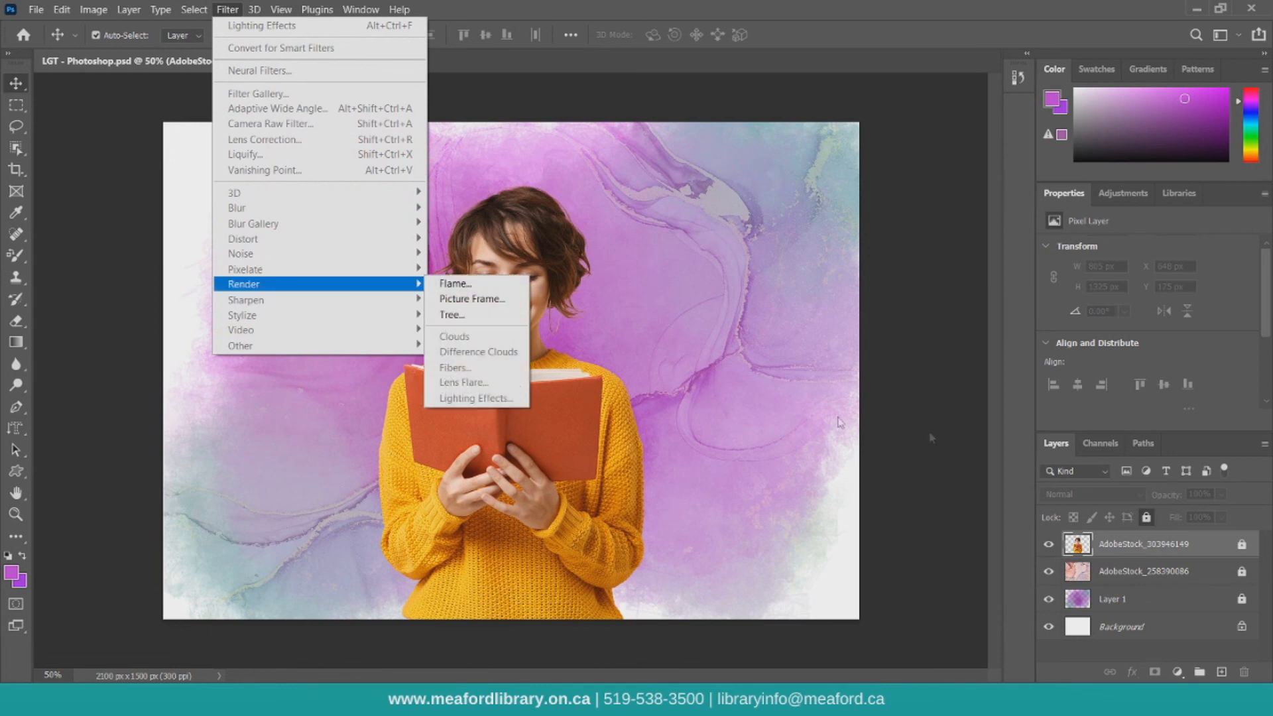
click(1149, 518)
click(1149, 518)
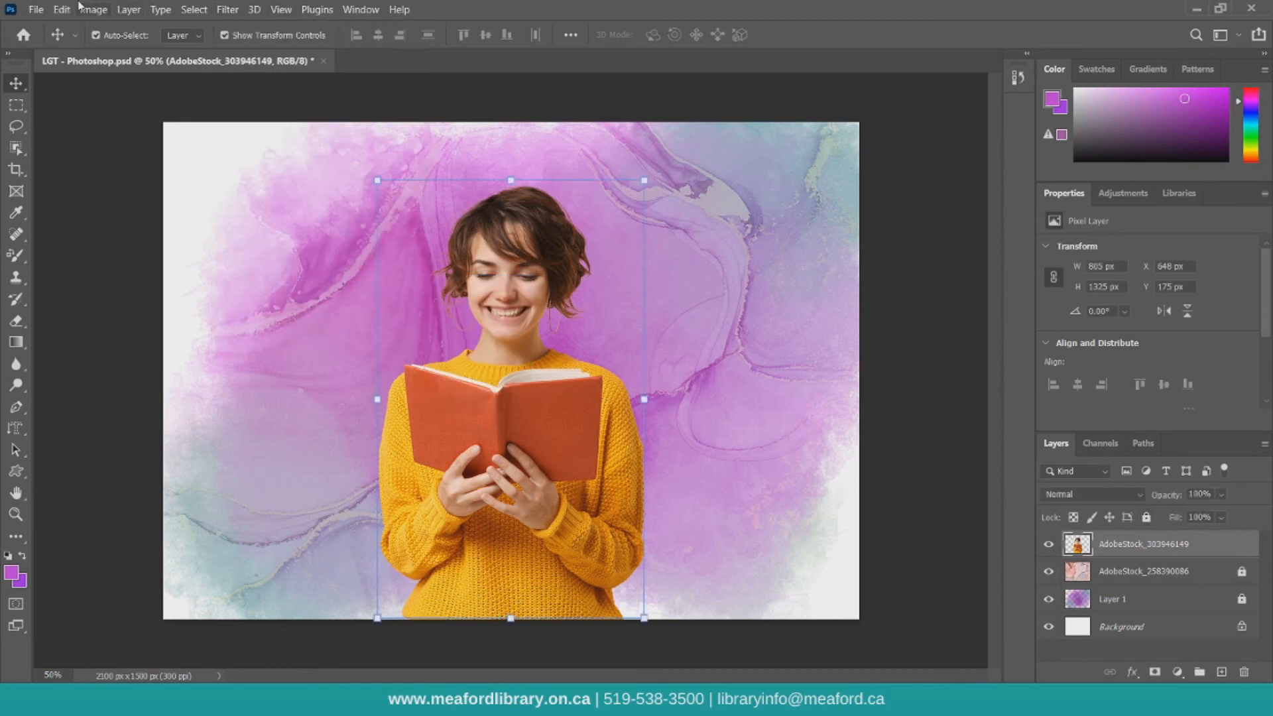
Step: Try the Lighting Effects filter on the woman's layer, moving and reshaping the spot light to illuminate her face and book
click(227, 9)
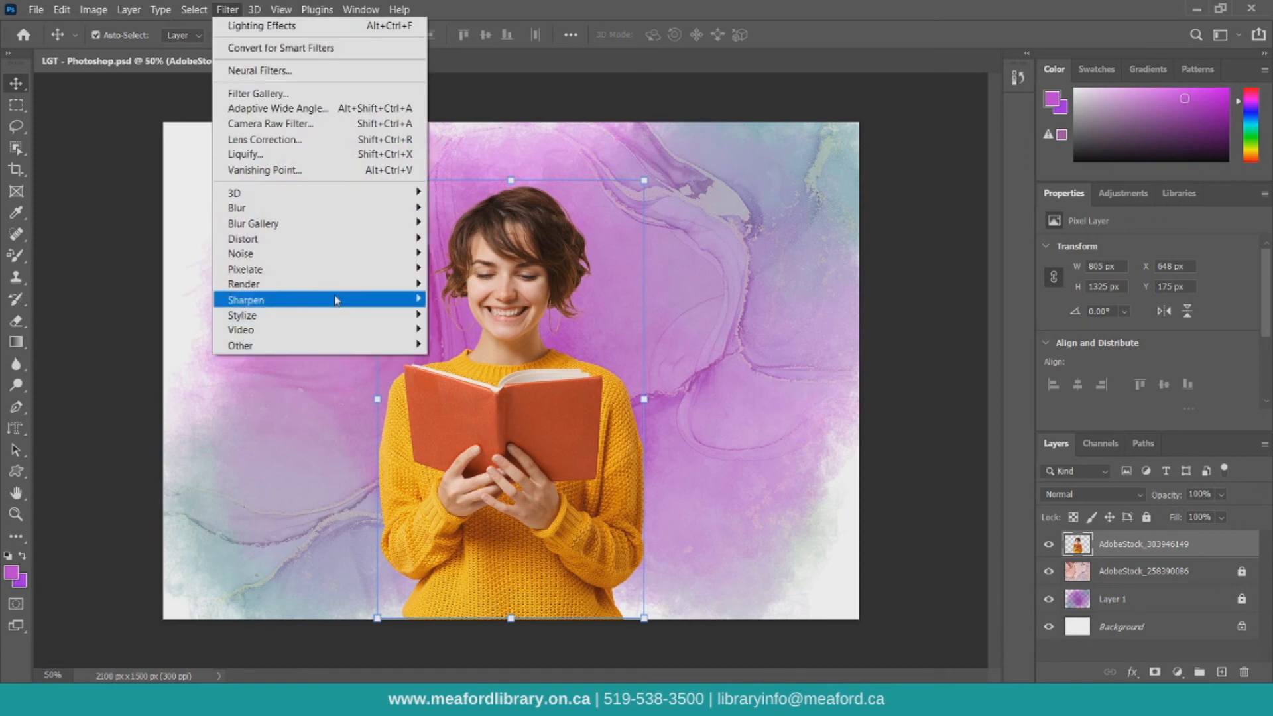
mouse_move(334, 285)
click(466, 397)
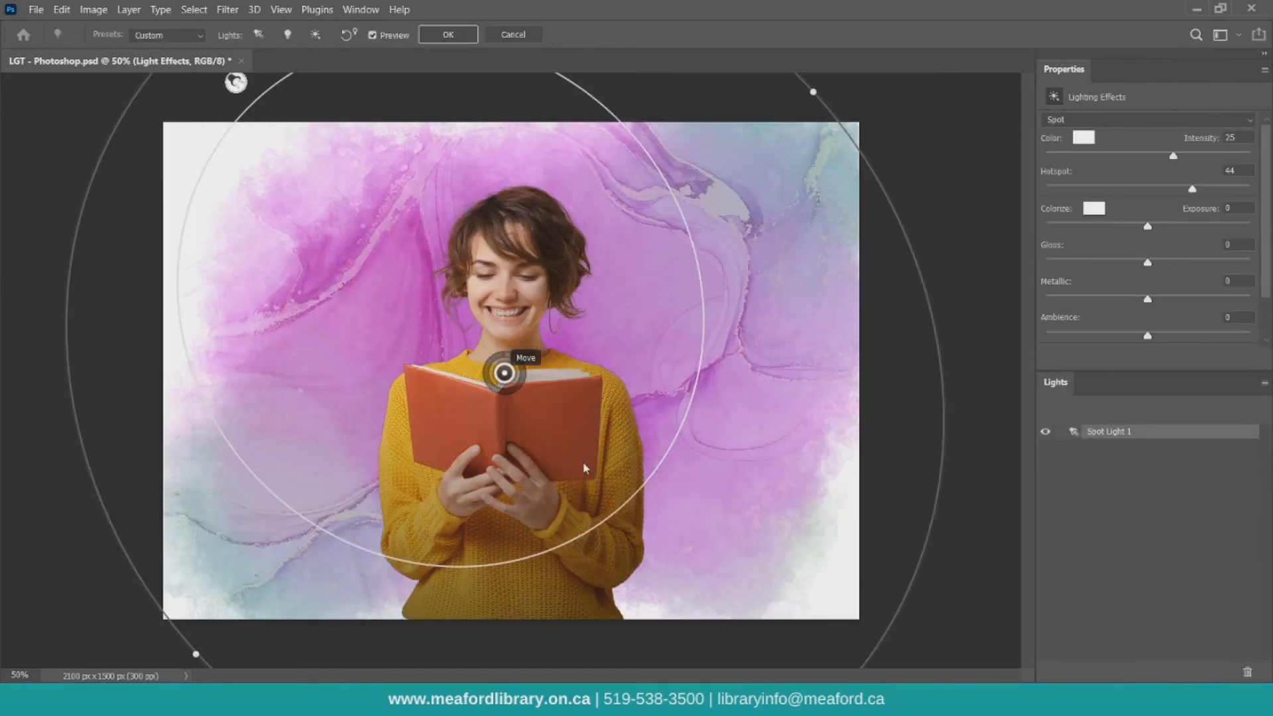
drag(504, 372, 510, 410)
drag(821, 119, 705, 224)
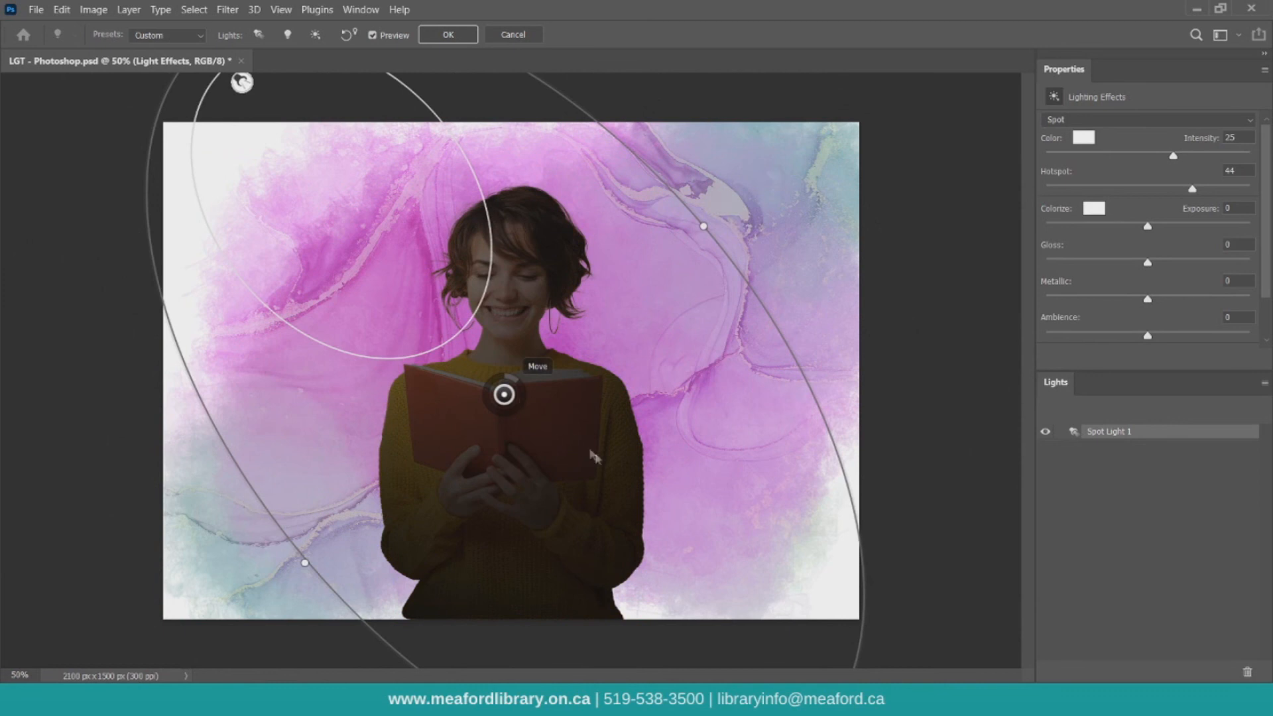
drag(515, 417, 671, 511)
mouse_move(359, 139)
mouse_down()
mouse_move(321, 111)
mouse_move(369, 155)
mouse_up()
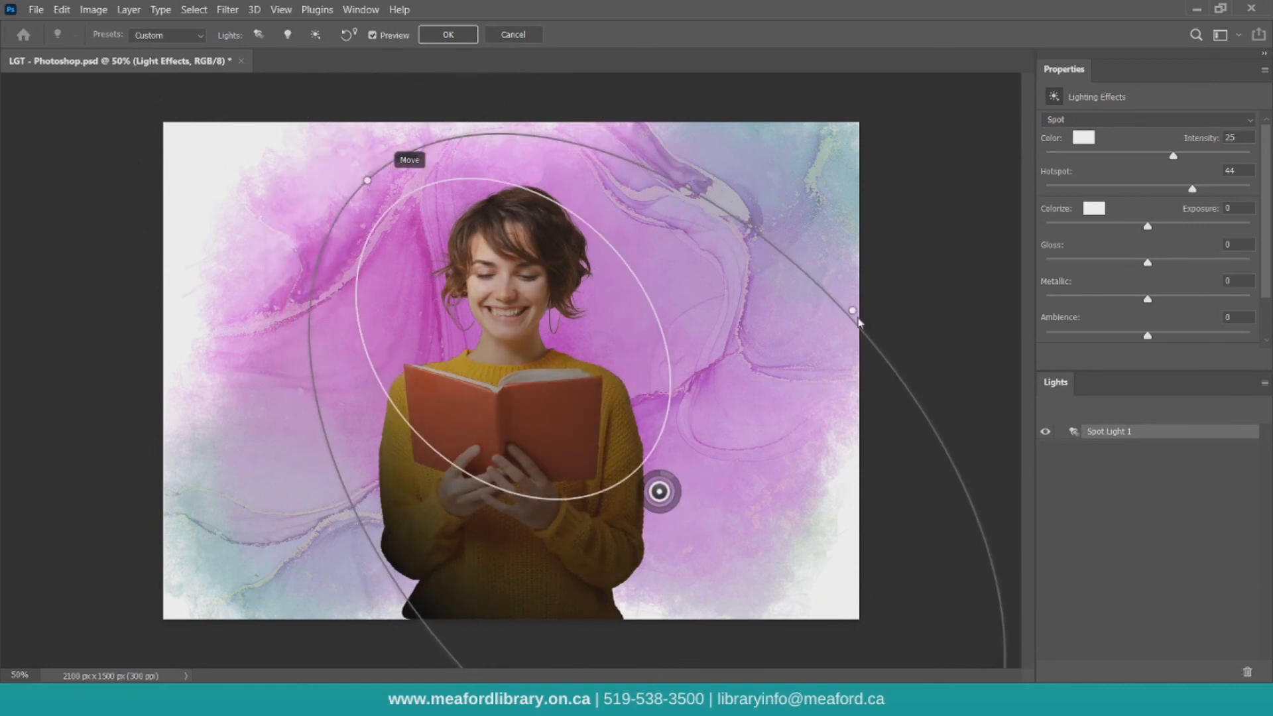
mouse_move(671, 495)
mouse_down()
mouse_move(678, 523)
mouse_move(762, 365)
mouse_move(623, 375)
mouse_up()
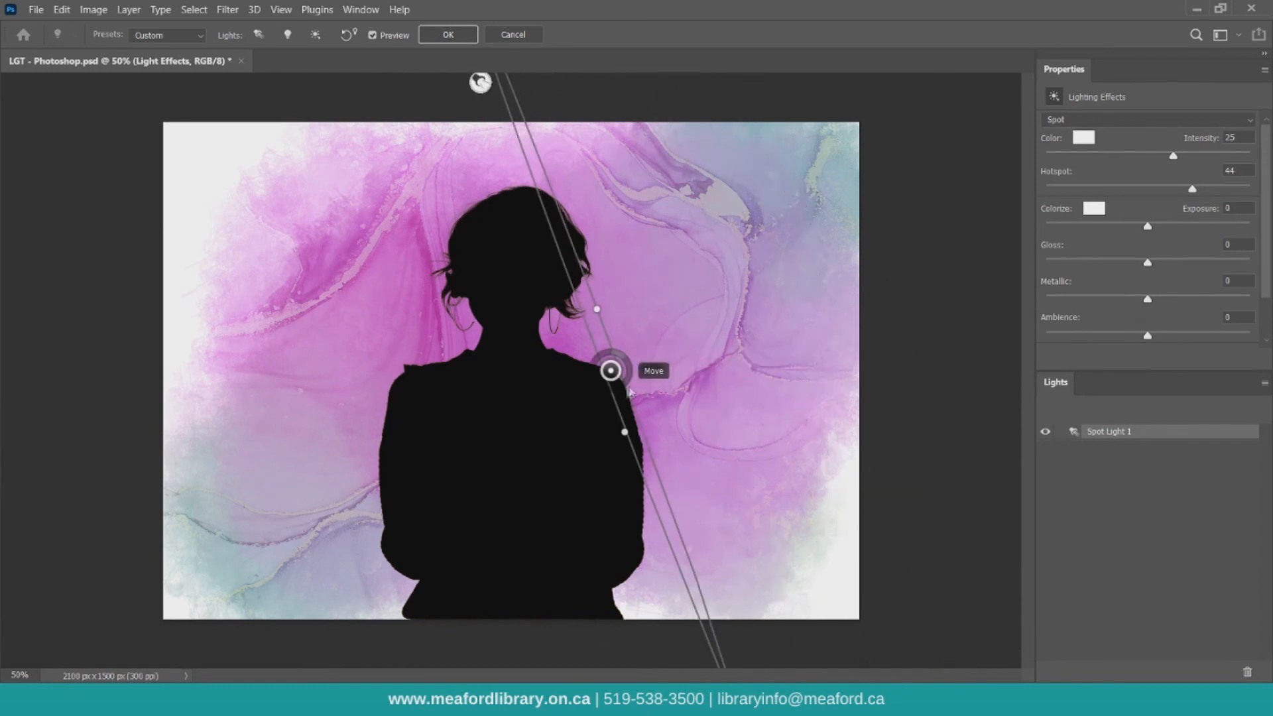
mouse_move(625, 432)
mouse_down()
mouse_move(590, 441)
mouse_move(498, 520)
mouse_move(372, 653)
mouse_move(275, 564)
mouse_move(252, 490)
mouse_move(474, 255)
mouse_move(689, 338)
mouse_move(792, 215)
mouse_move(794, 171)
mouse_move(823, 147)
mouse_up()
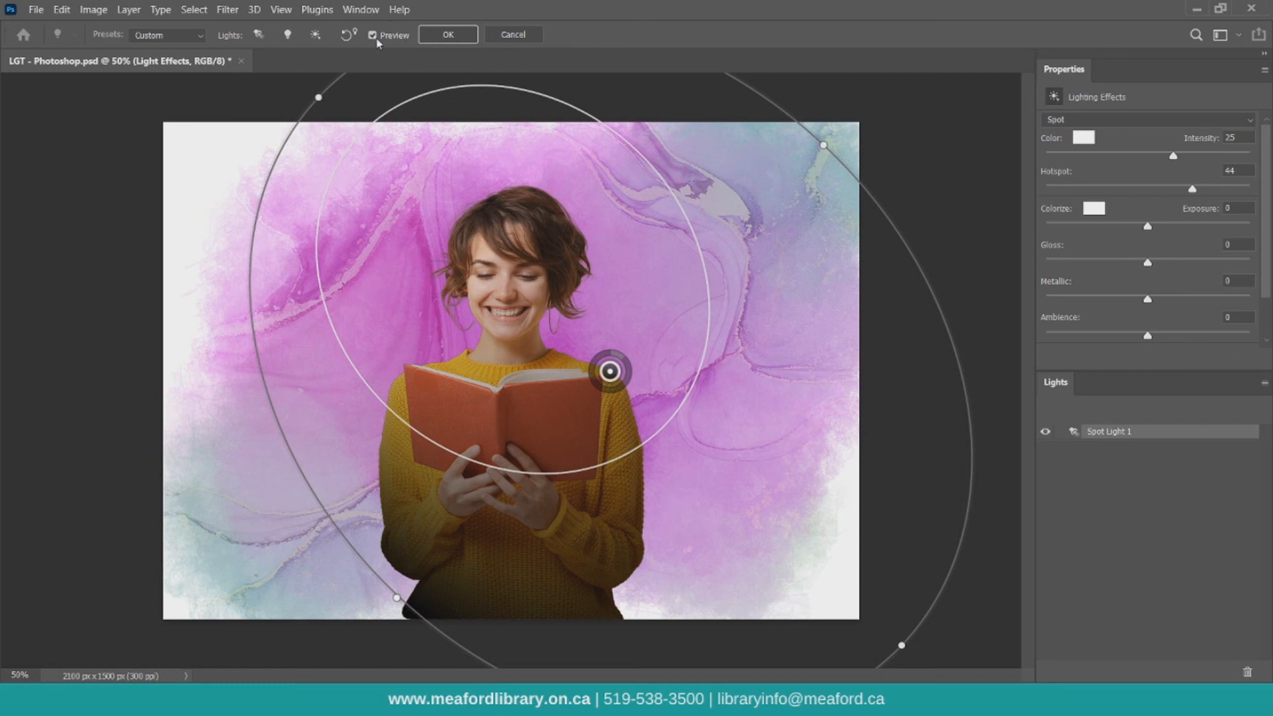
Step: Compare the woman with and without the lighting preview, and cancel the lighting effect
click(375, 37)
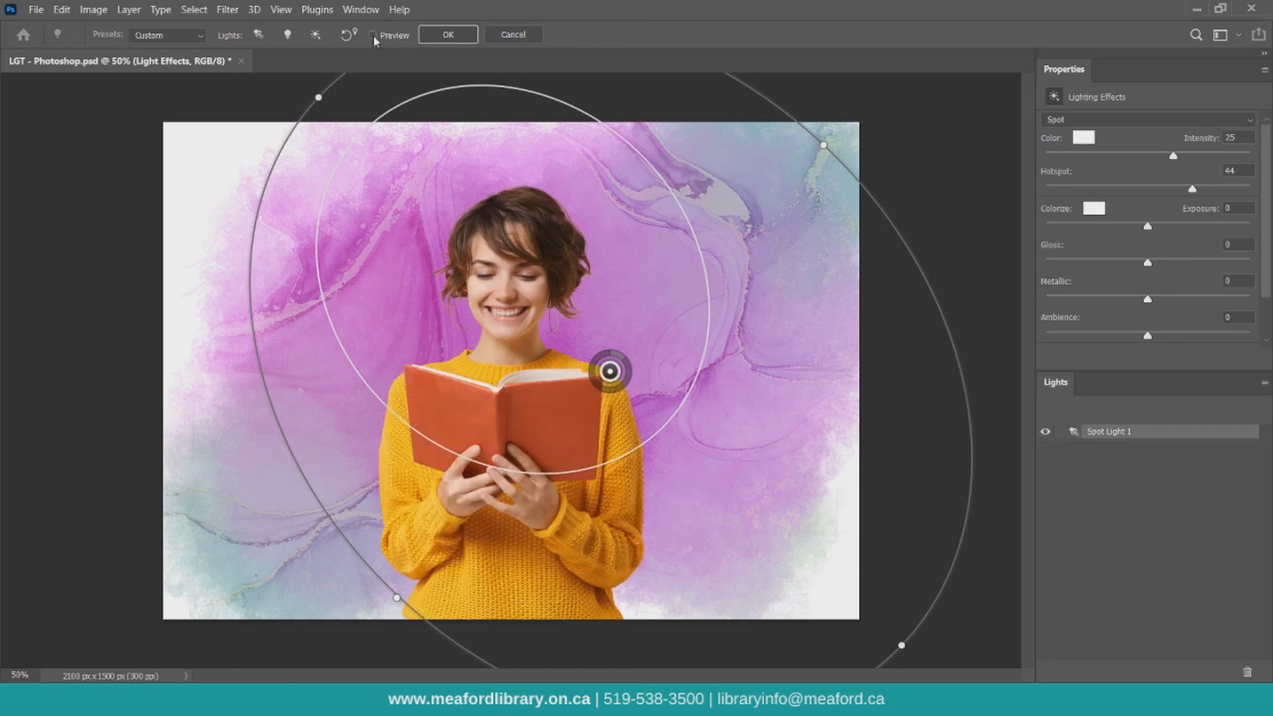
click(374, 36)
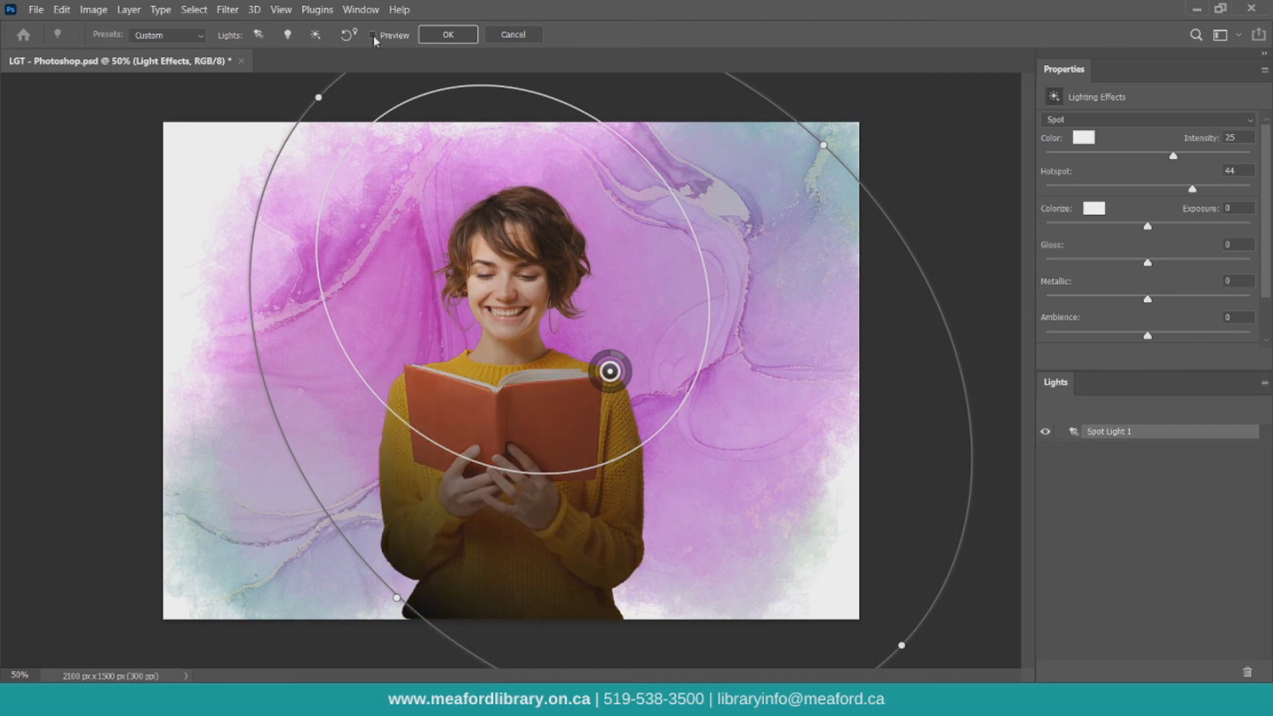
click(494, 37)
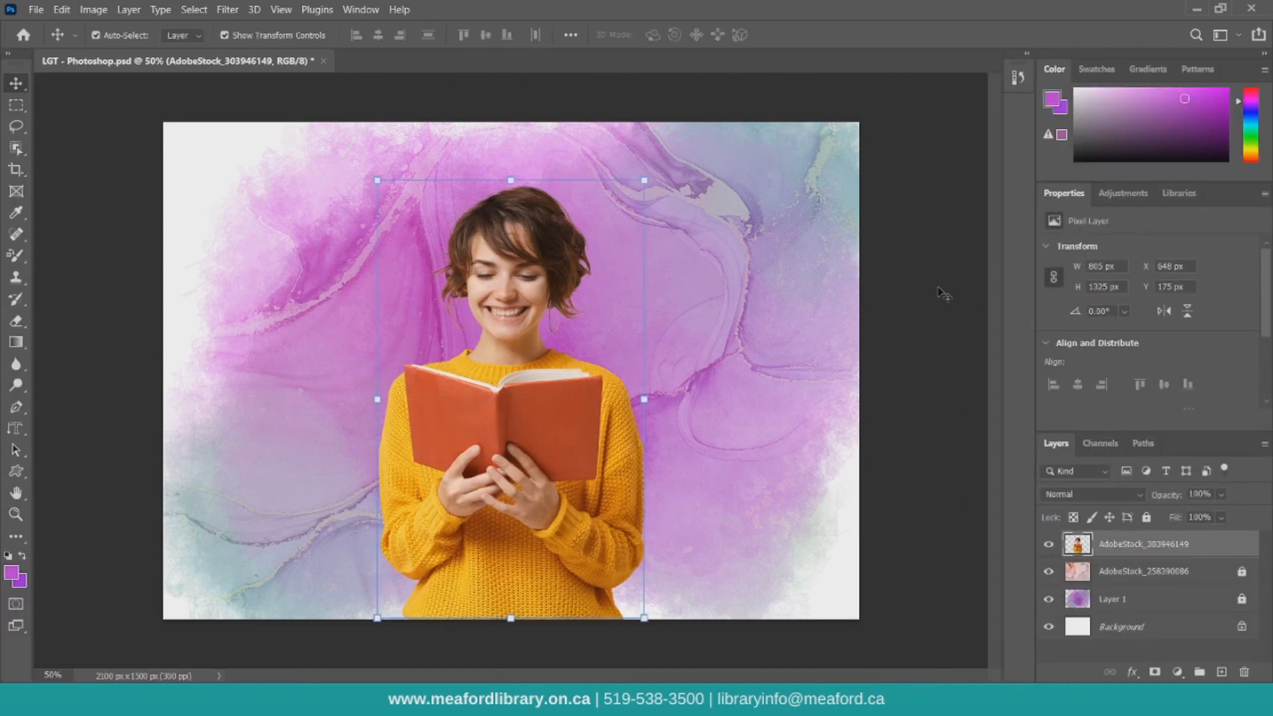
click(945, 293)
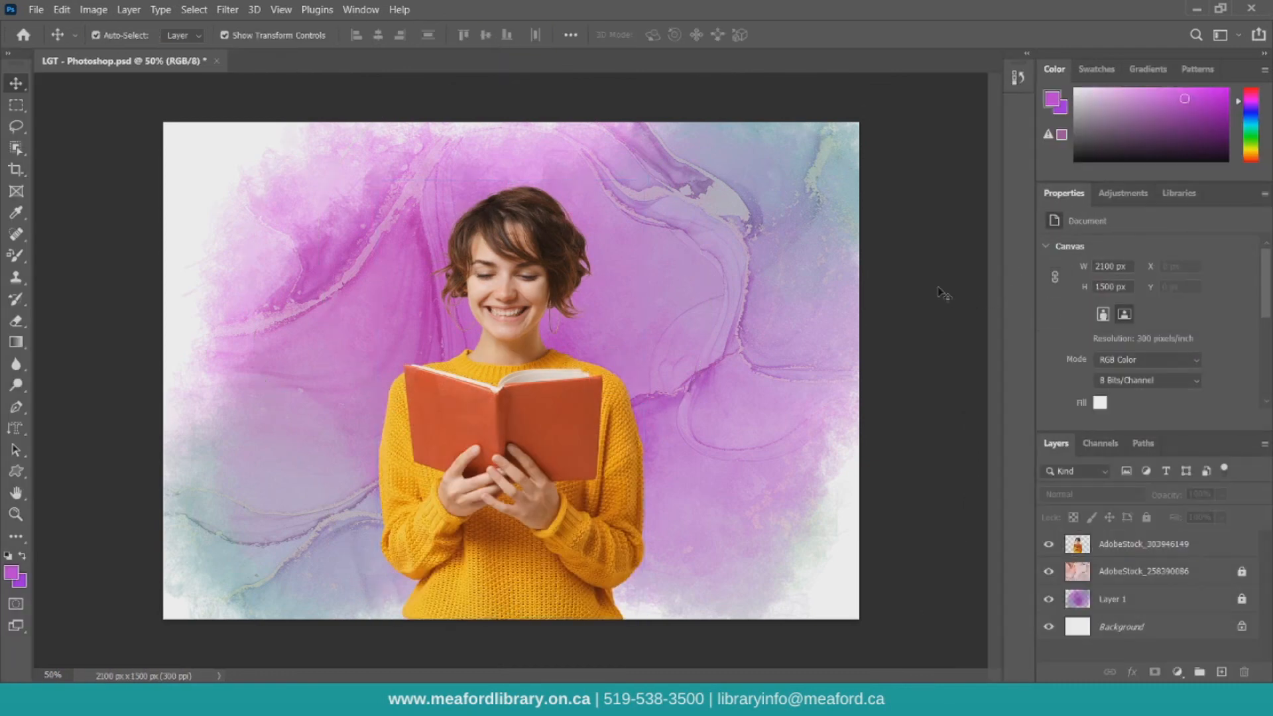
Step: Add a Hue/Saturation adjustment above the painted background on Layer 1 and set its hue to -86
click(1157, 570)
scroll(1136, 317, down, 4)
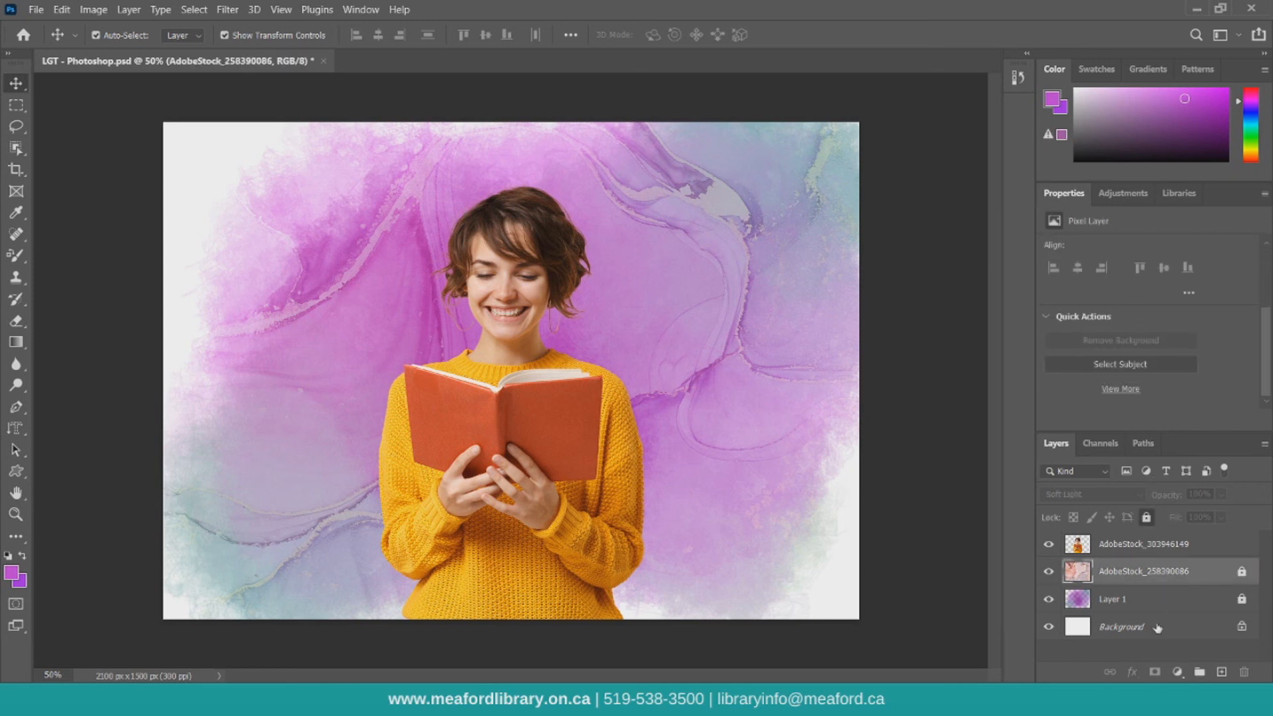
click(1122, 601)
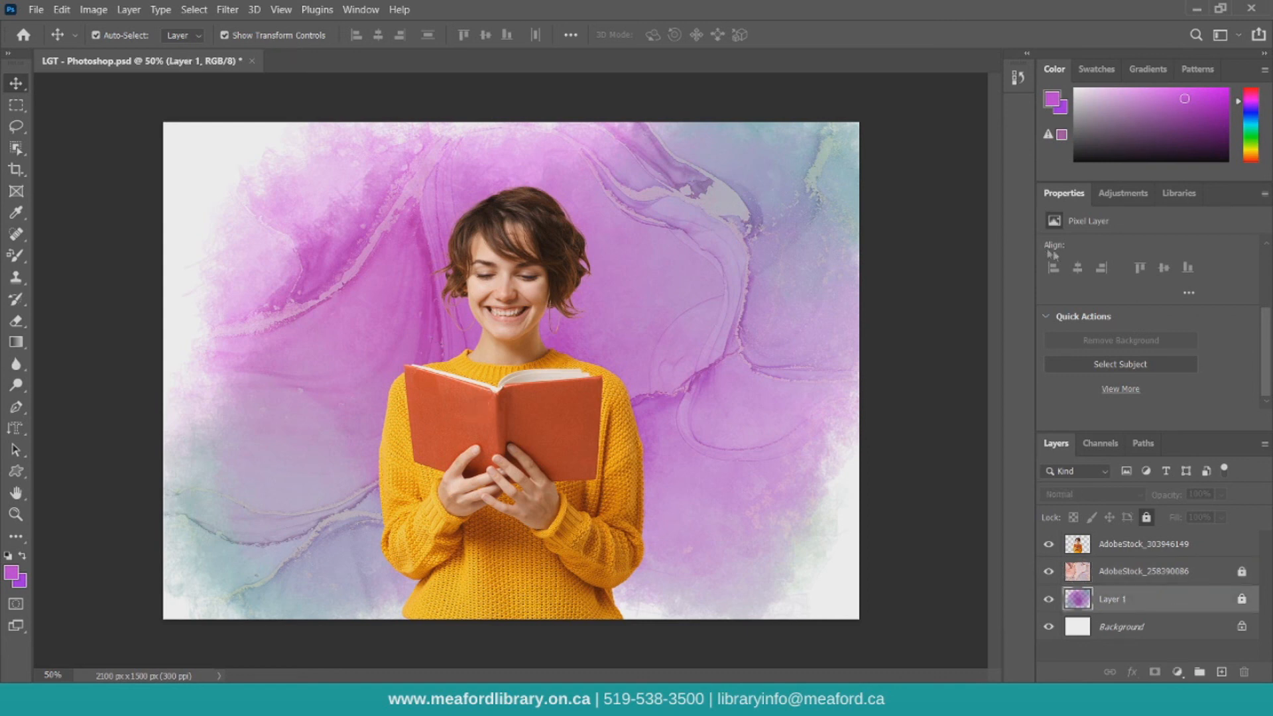
click(1124, 193)
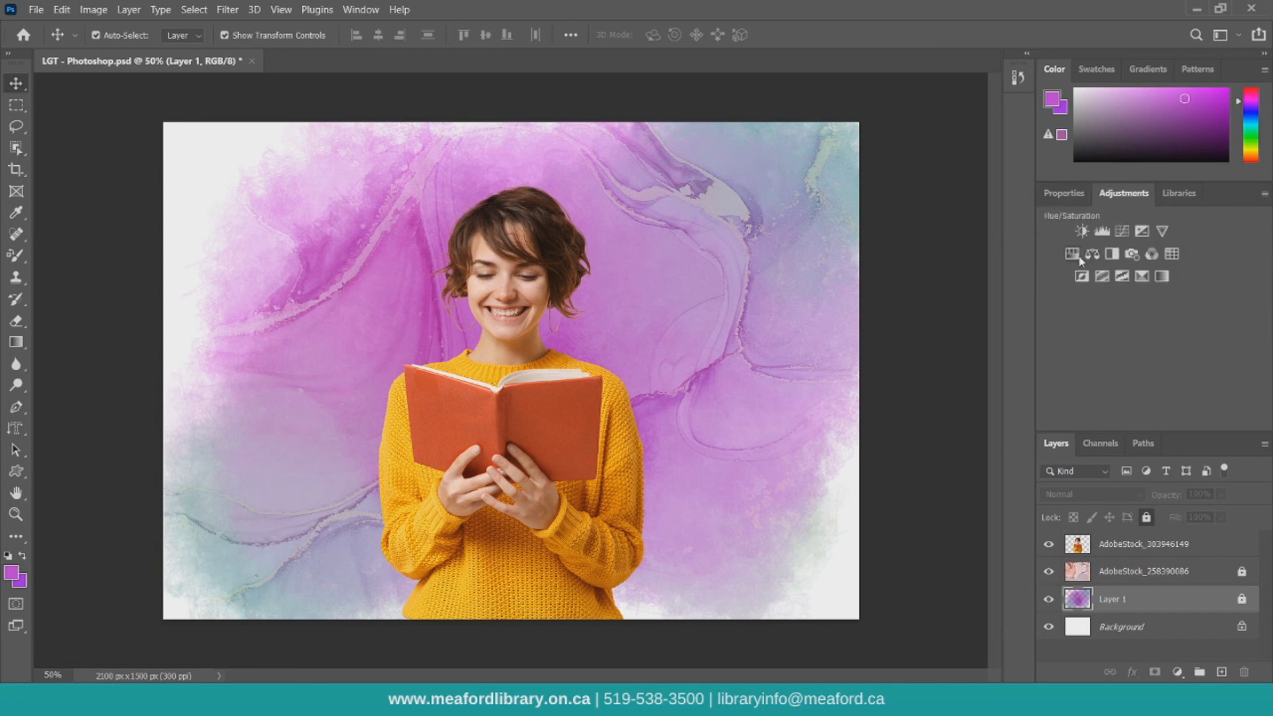
click(1079, 257)
drag(1120, 319, 1082, 313)
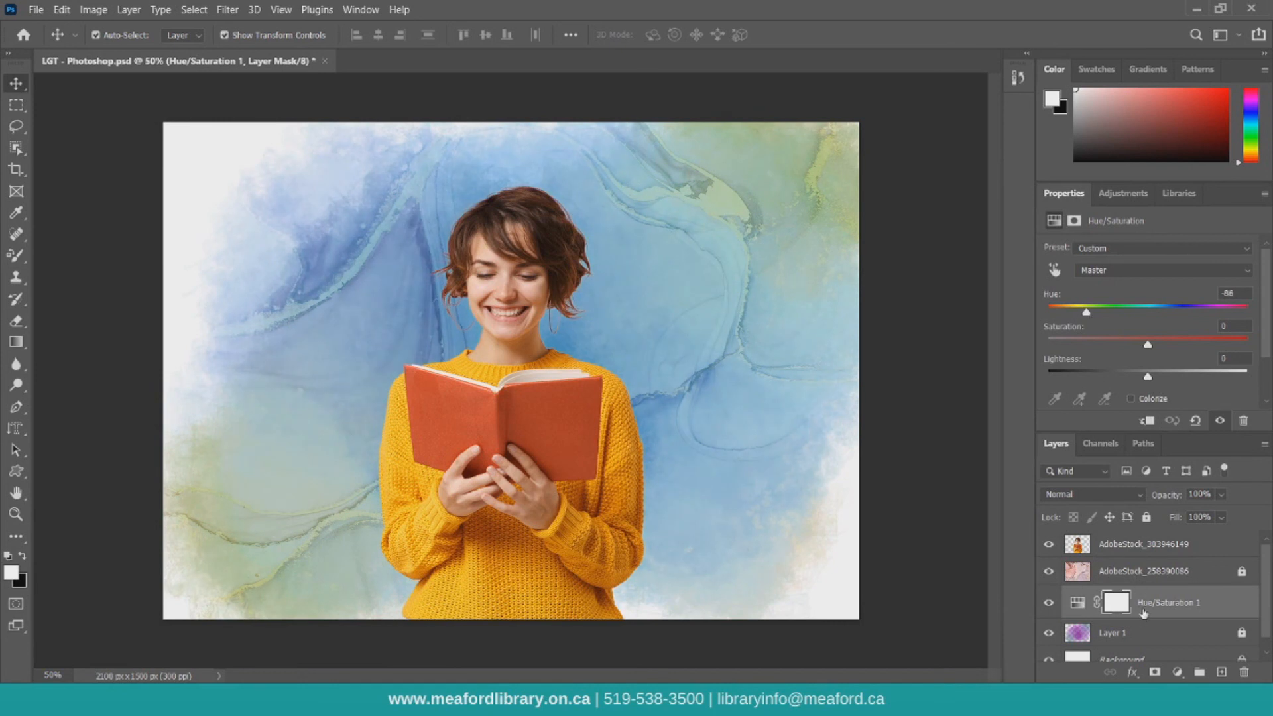
Step: Try the Hue/Saturation adjustment above the marble texture layer, and return it to directly above Layer 1
drag(1143, 611, 1145, 584)
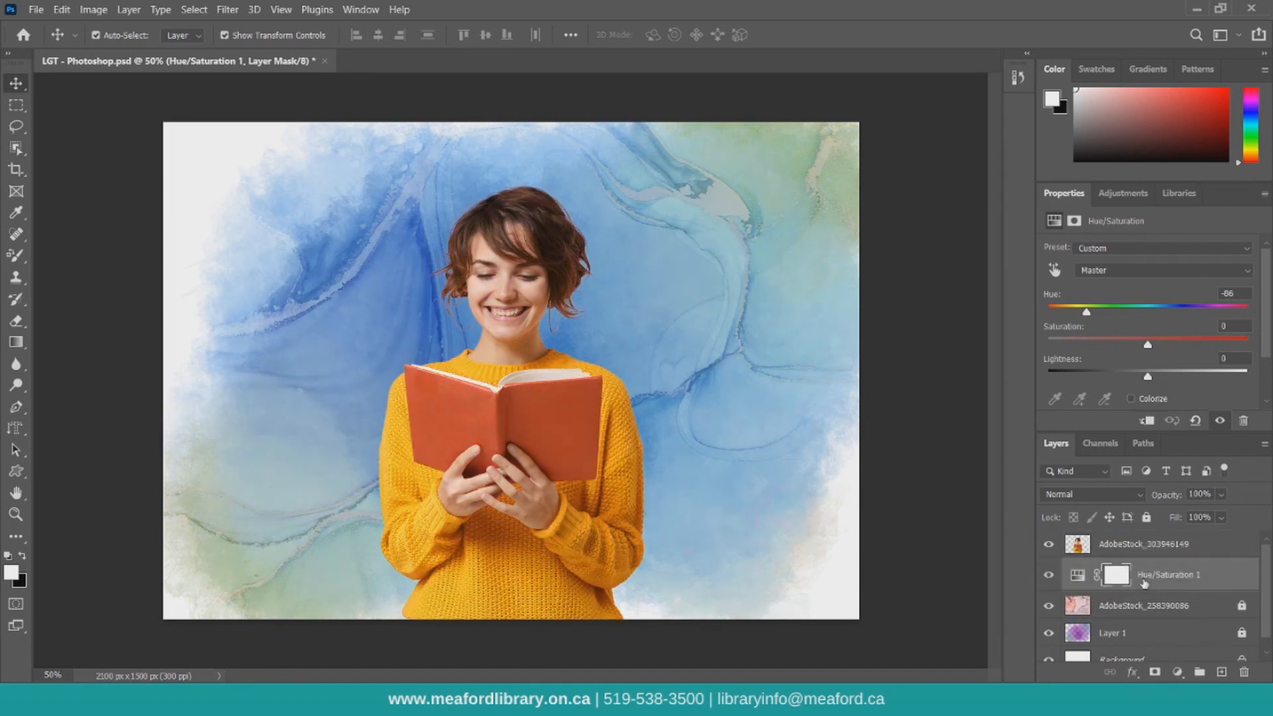
drag(1147, 591, 1140, 626)
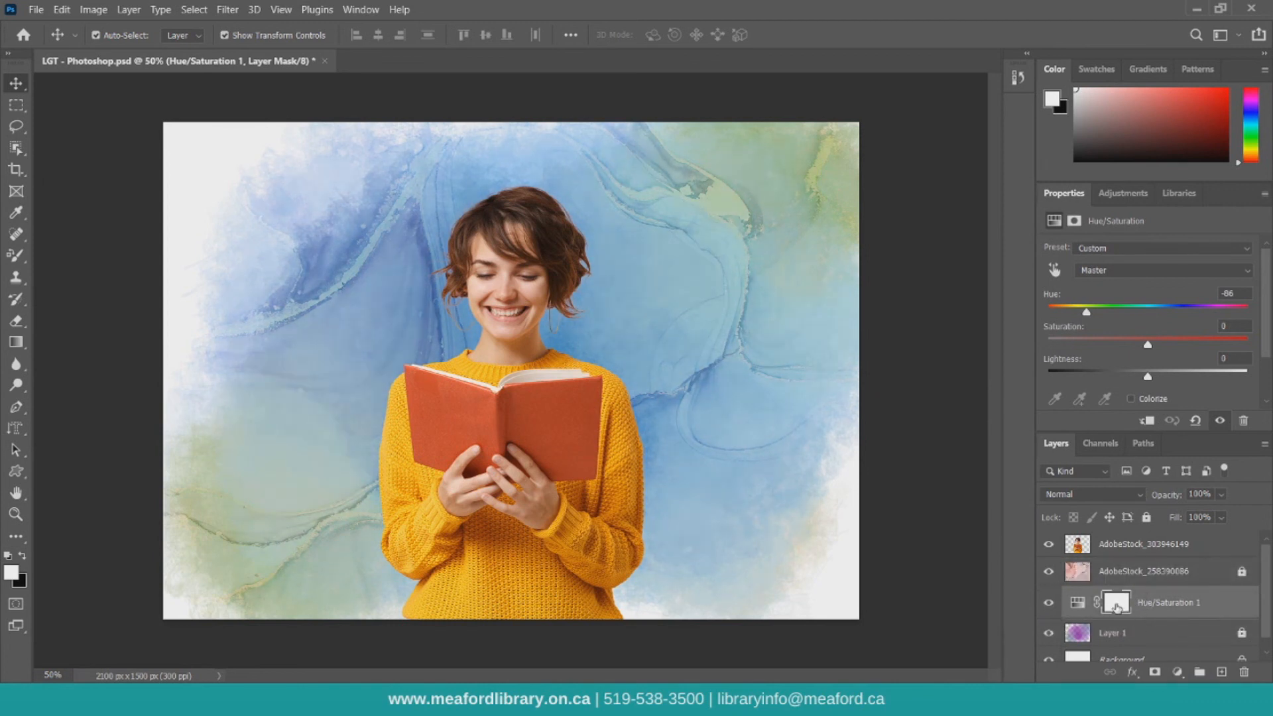
Step: Merge all visible layers into a single Background layer
scroll(1141, 537, down, 1)
right_click(1152, 563)
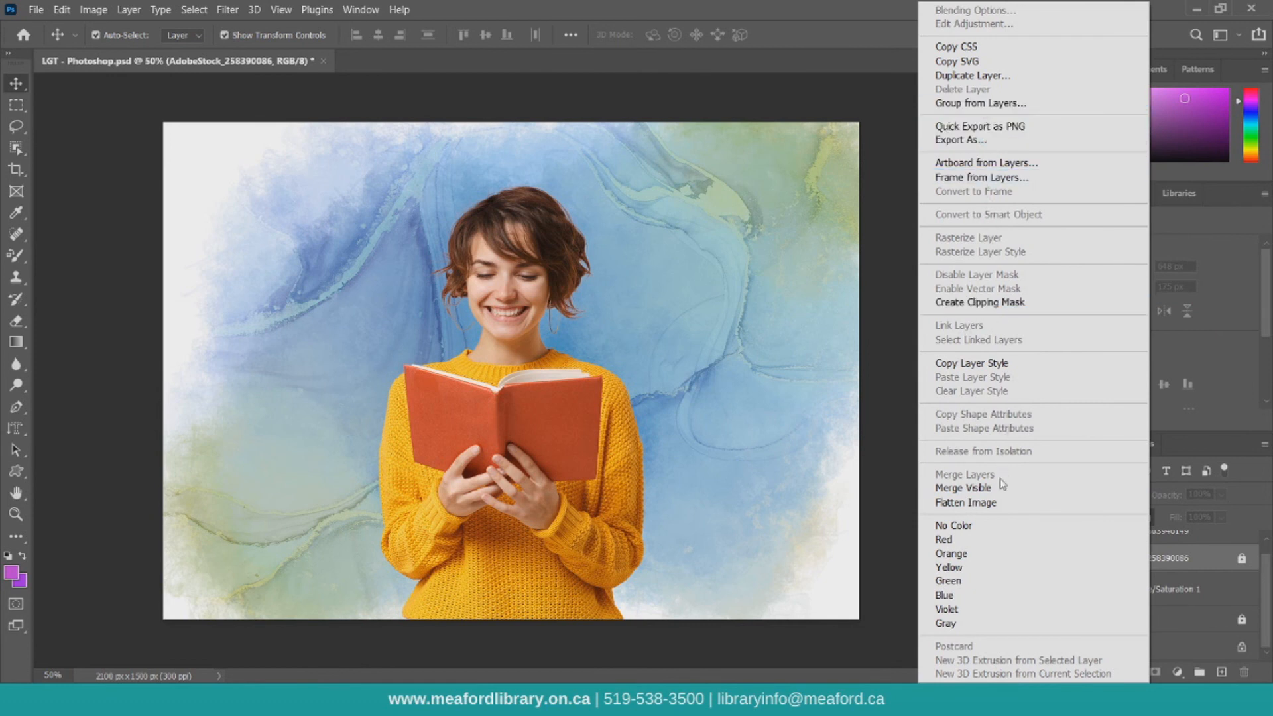
click(963, 488)
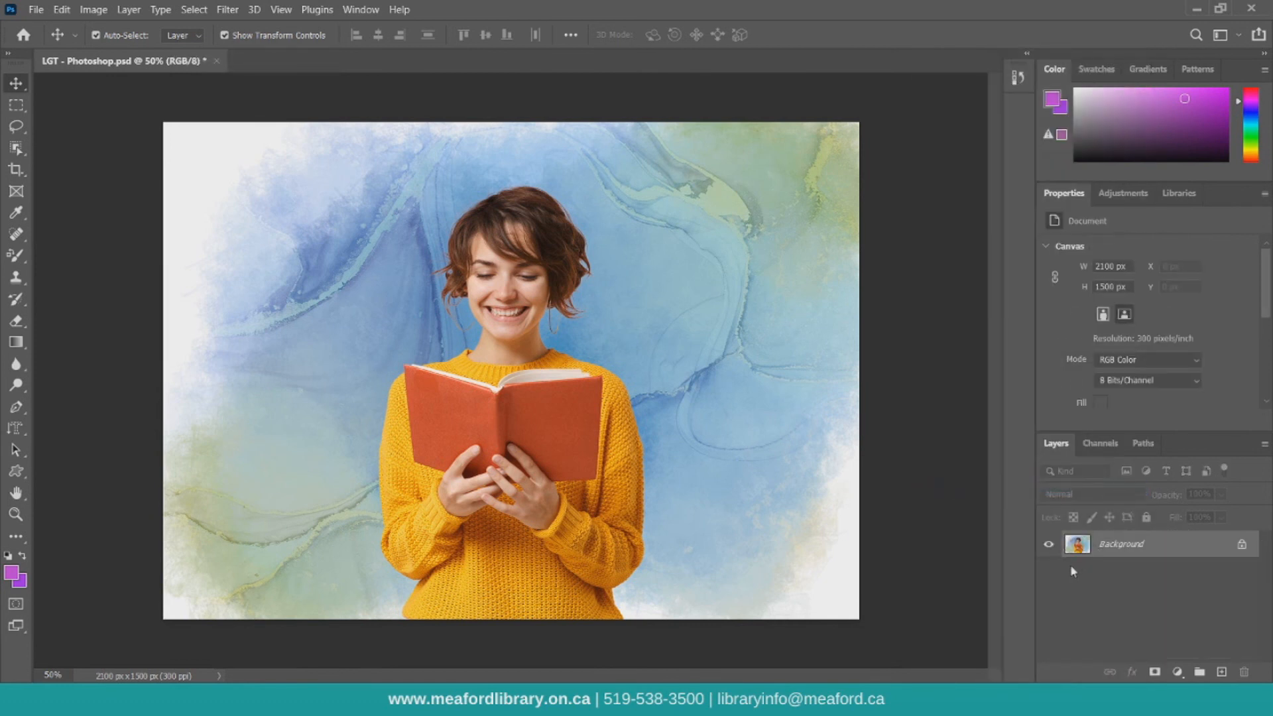
Step: Render a 50-300mm Zoom lens flare near the picture's upper-left corner and adjust its brightness slightly
click(240, 13)
mouse_move(285, 284)
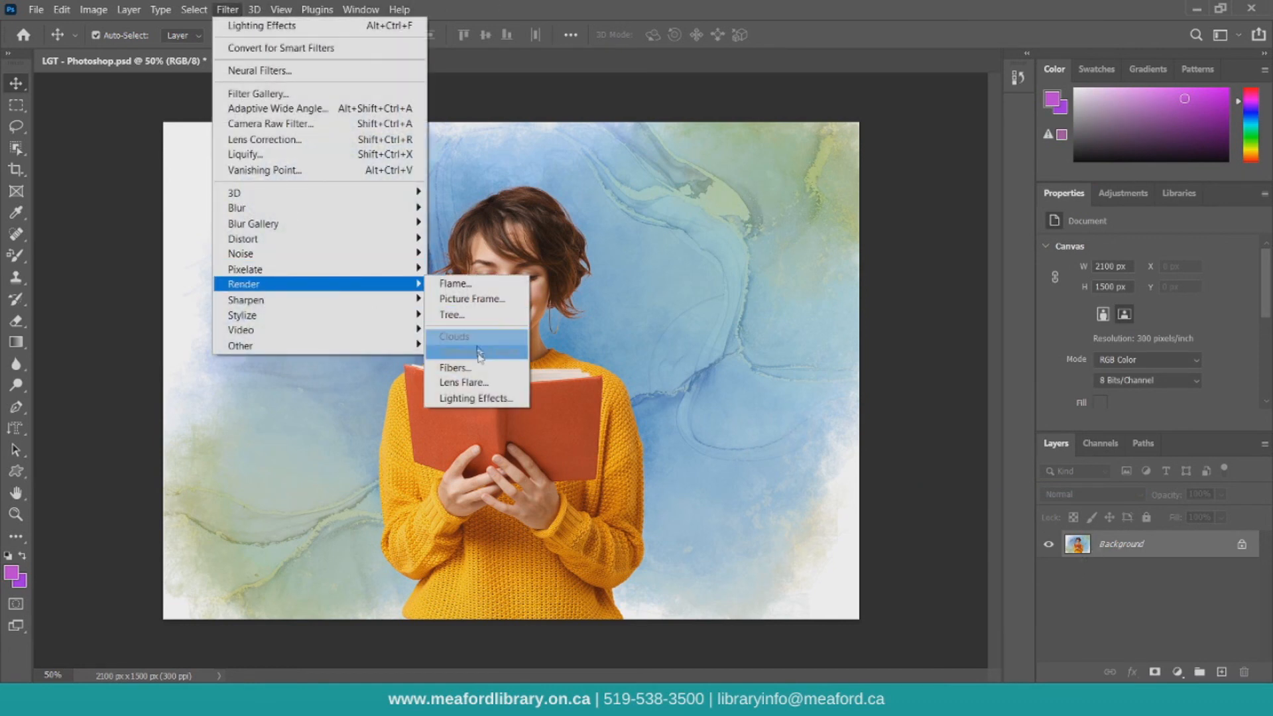
click(466, 383)
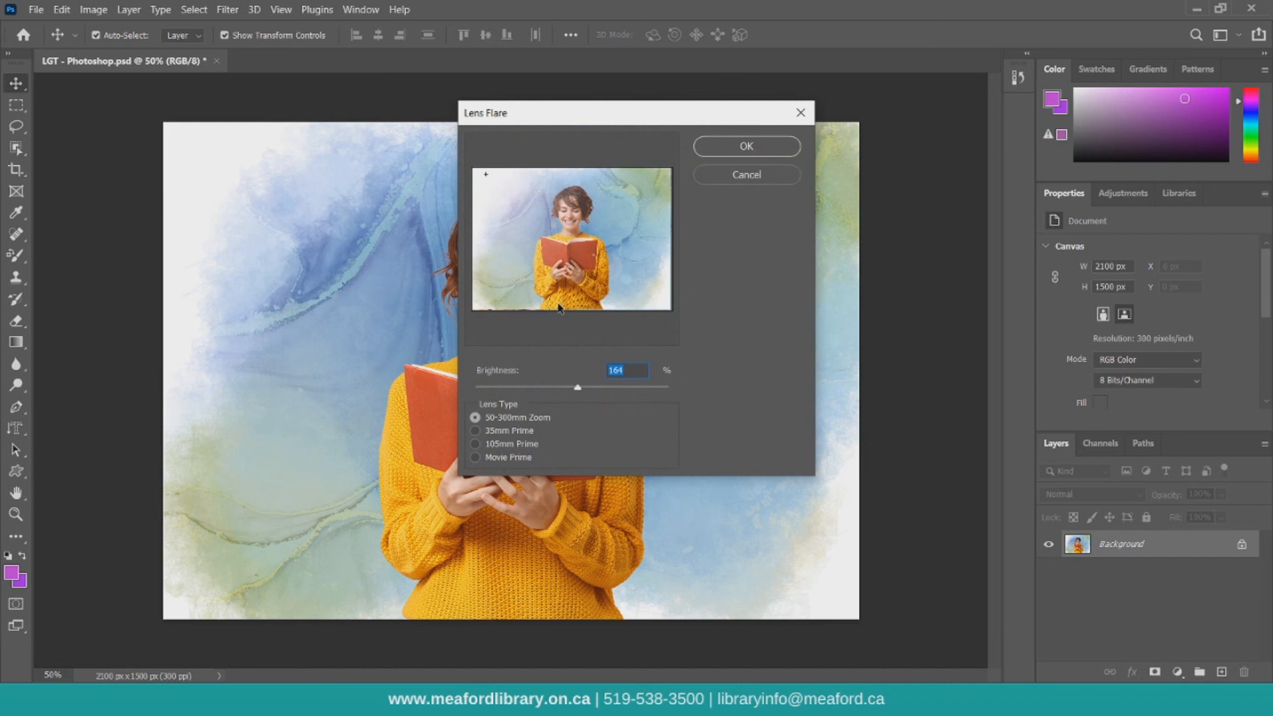
drag(535, 237, 507, 185)
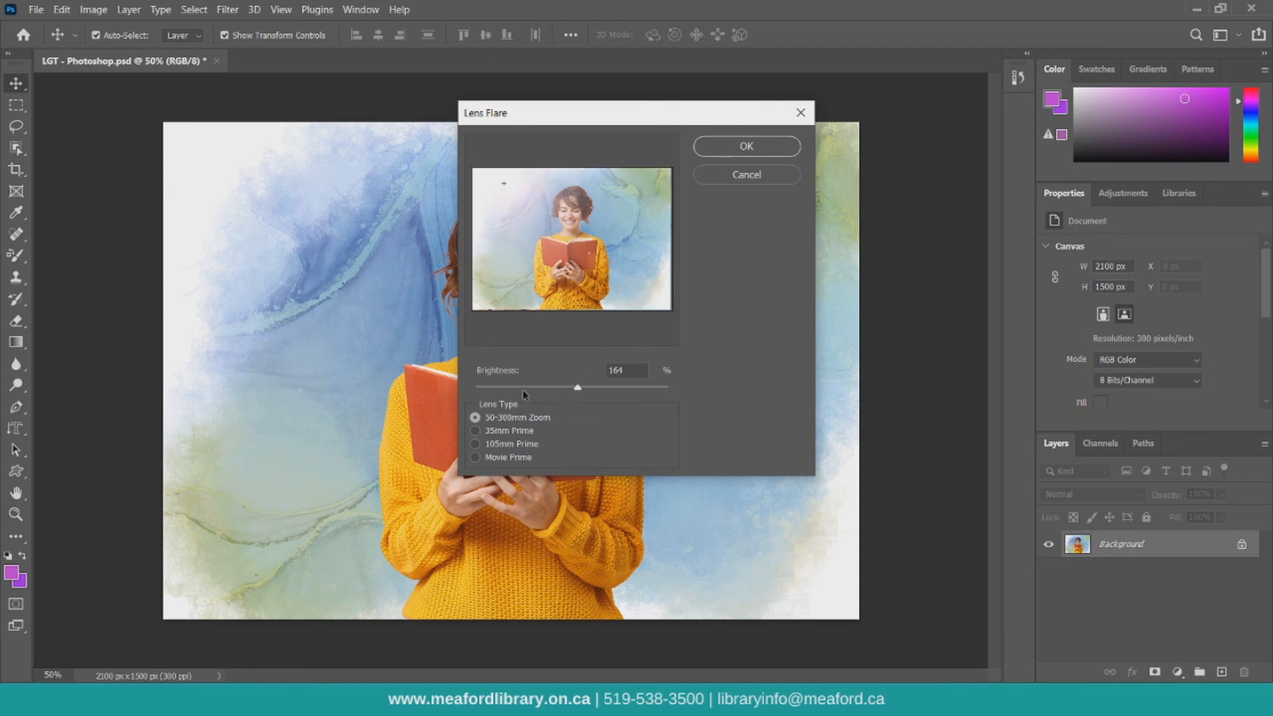
mouse_move(554, 390)
mouse_down()
mouse_move(538, 391)
mouse_move(592, 392)
mouse_move(545, 391)
mouse_move(561, 391)
mouse_up()
drag(504, 185, 493, 179)
click(728, 146)
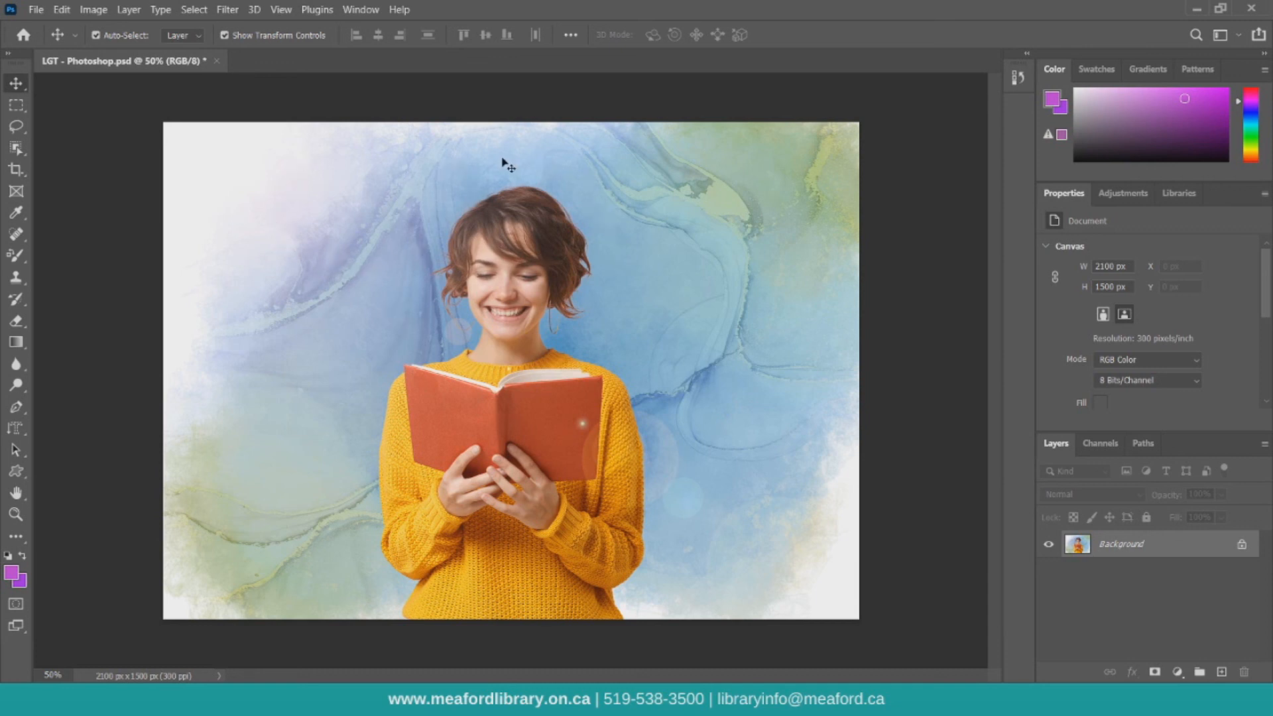
Step: Save the picture on the computer as LGT - Photoshop in PNG format, using the large file size option
click(36, 9)
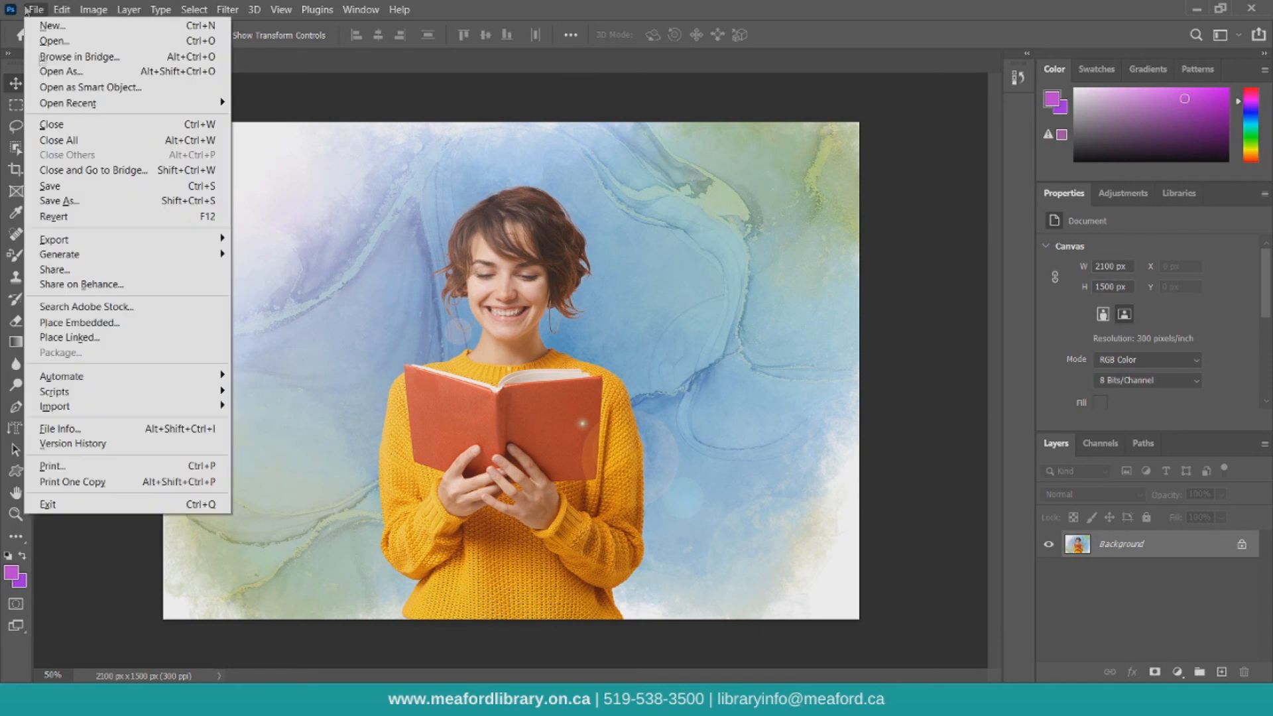
click(77, 202)
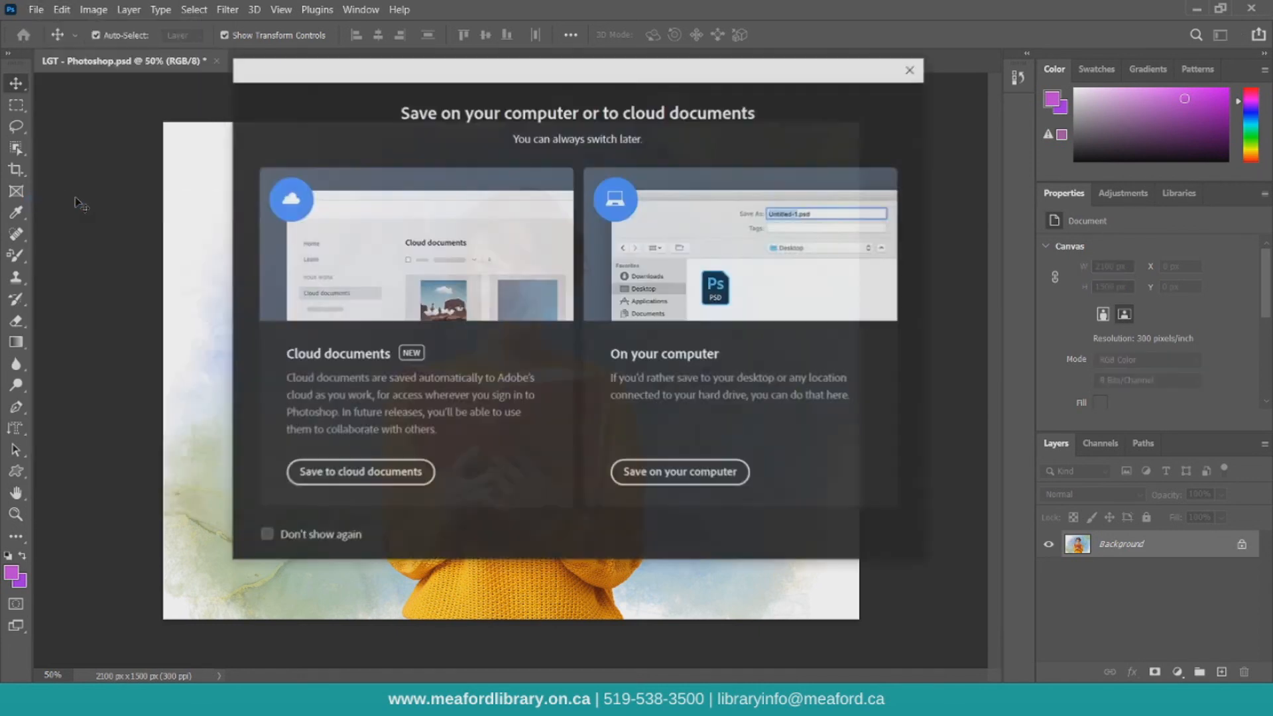
click(667, 472)
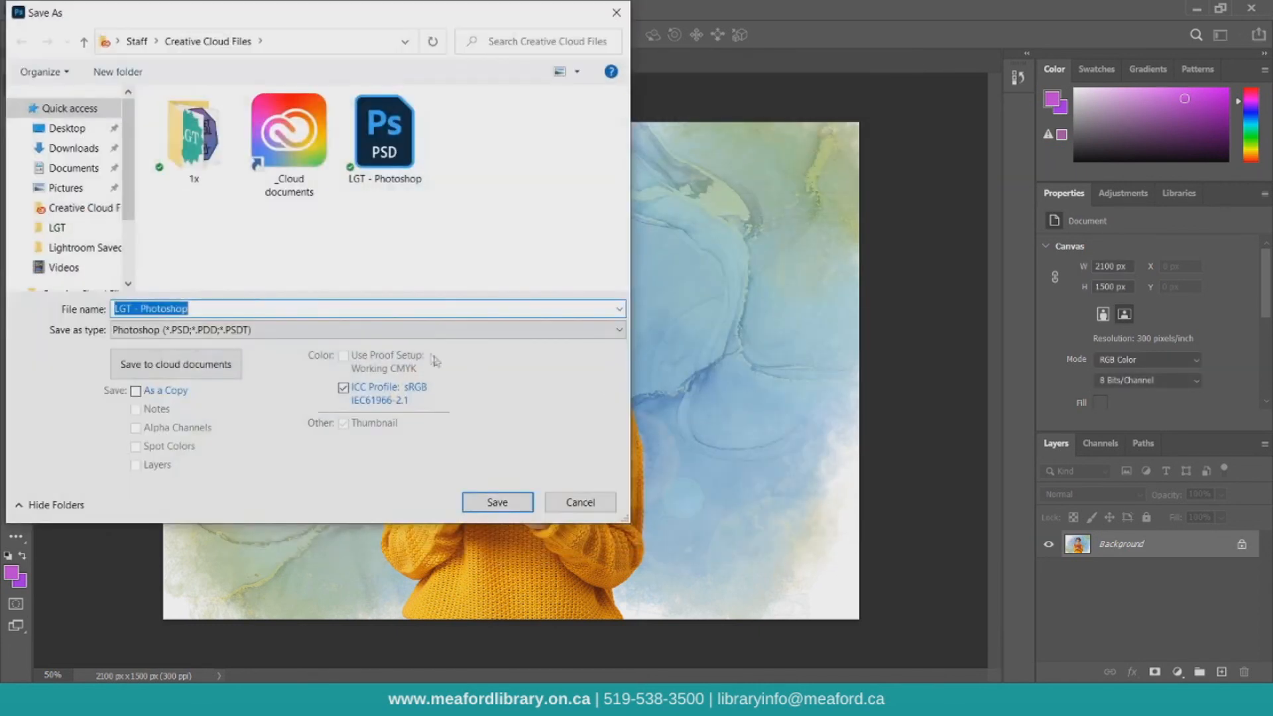
click(279, 329)
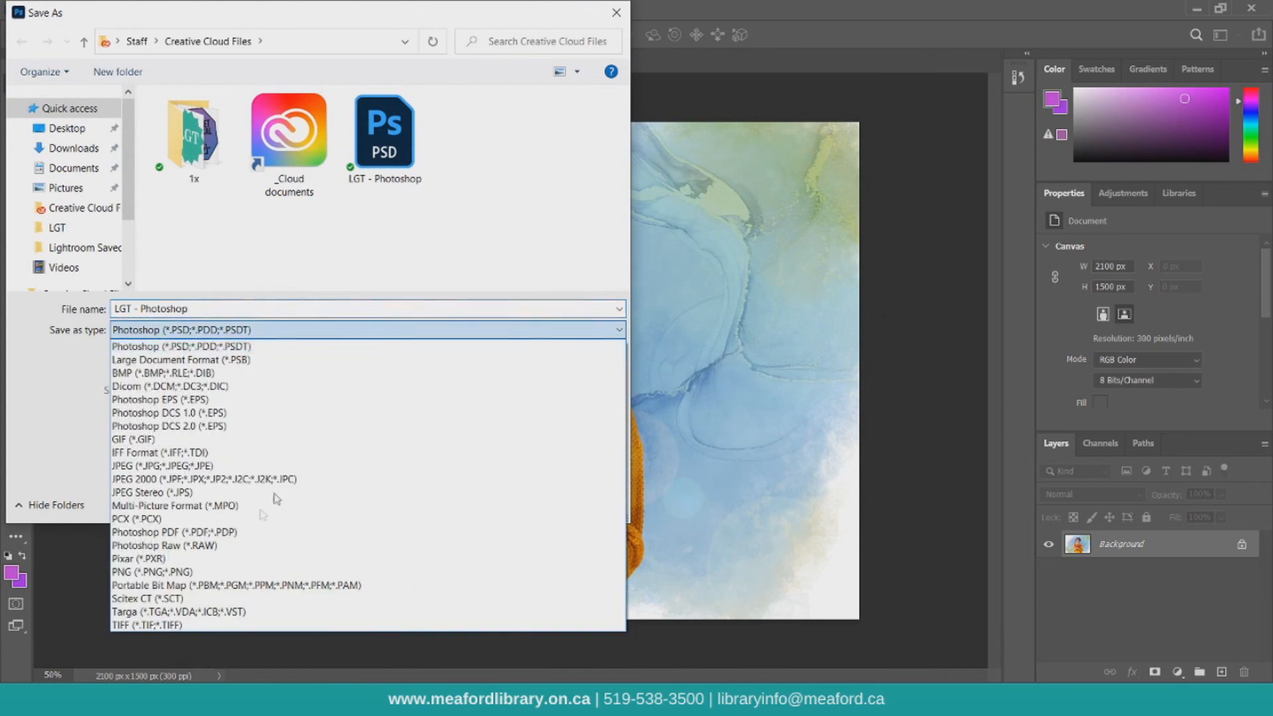
click(199, 572)
click(497, 502)
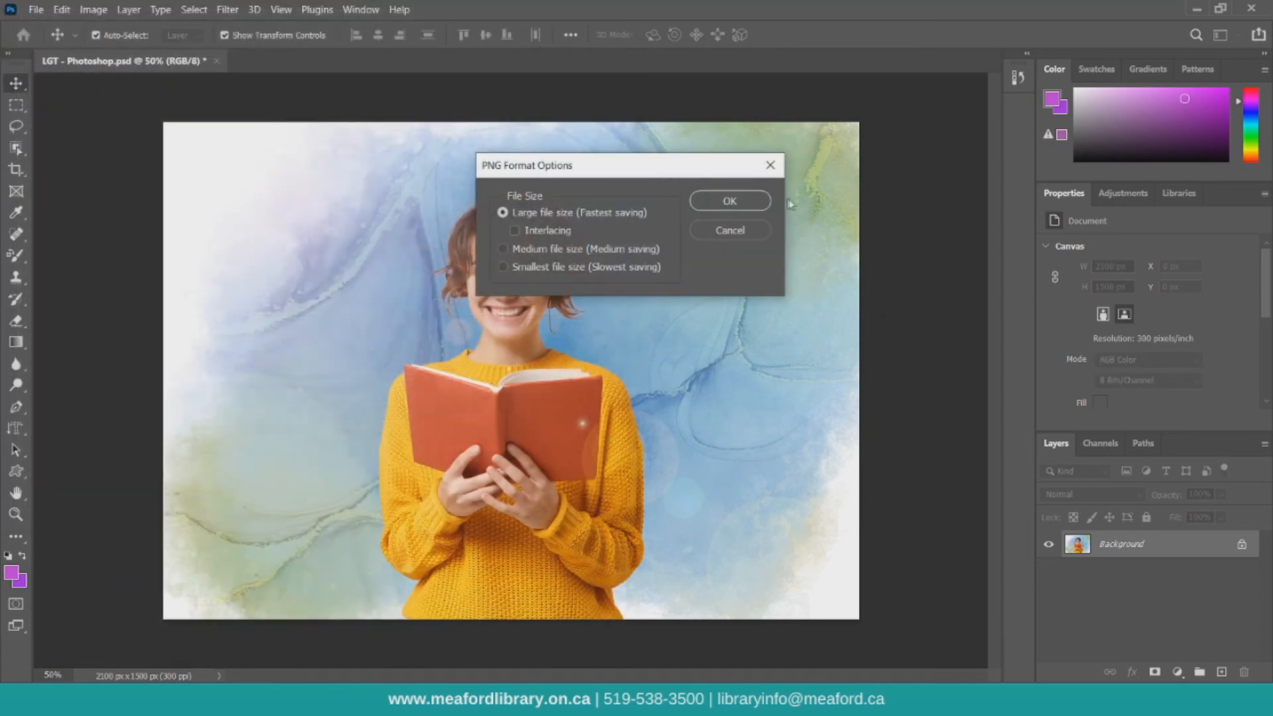
click(739, 201)
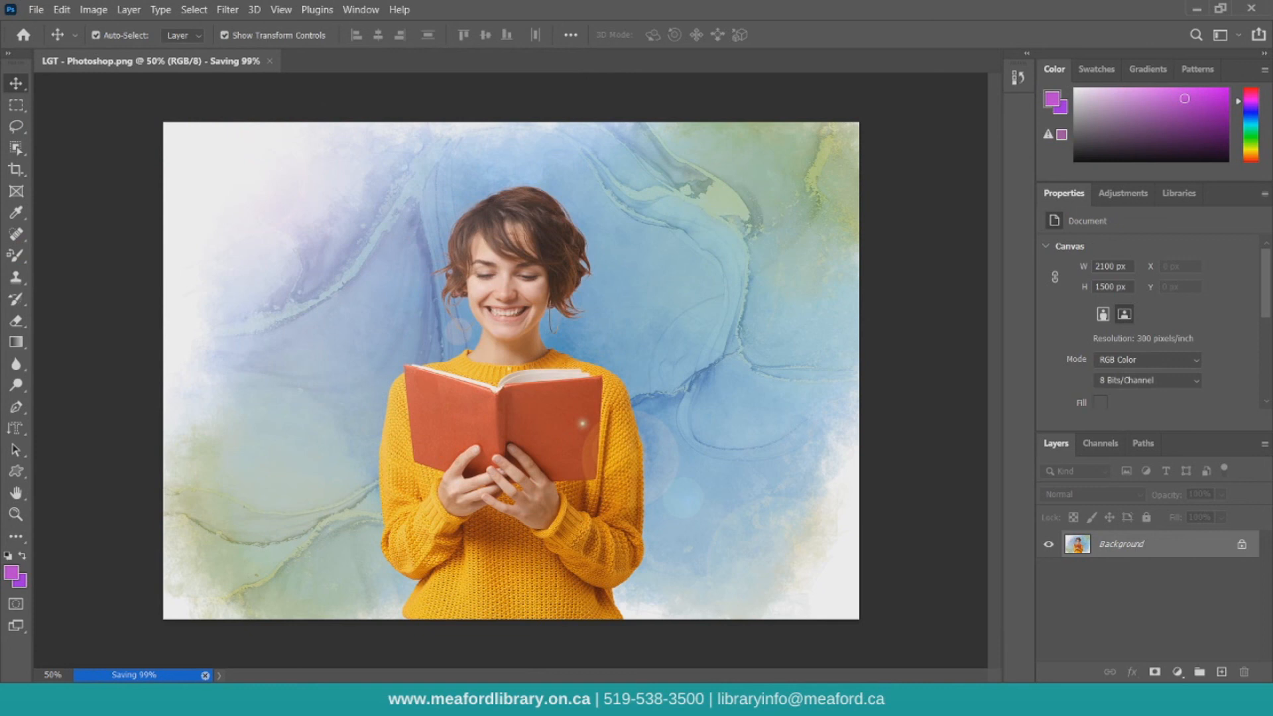
Step: Switch to File Explorer, open the LGT - Photoshop PNG from Creative Cloud Files in Photos, and view it maximized
key(super+e)
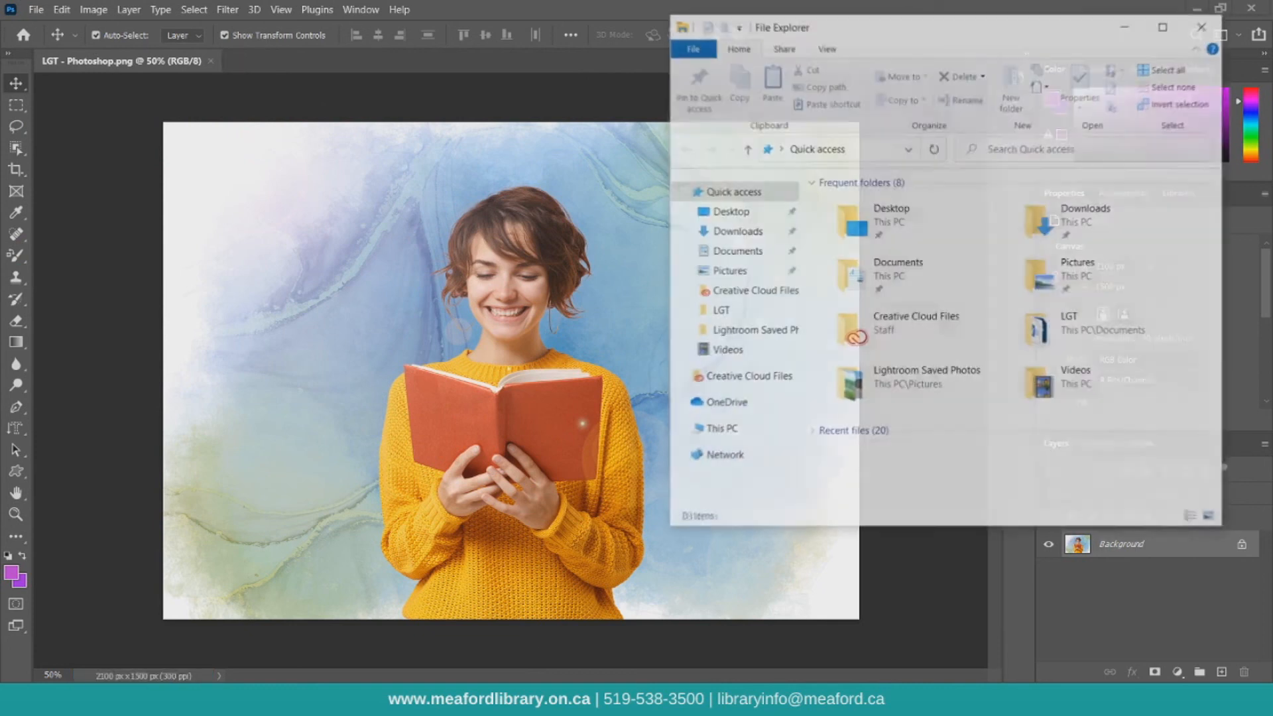
click(763, 290)
double_click(1080, 235)
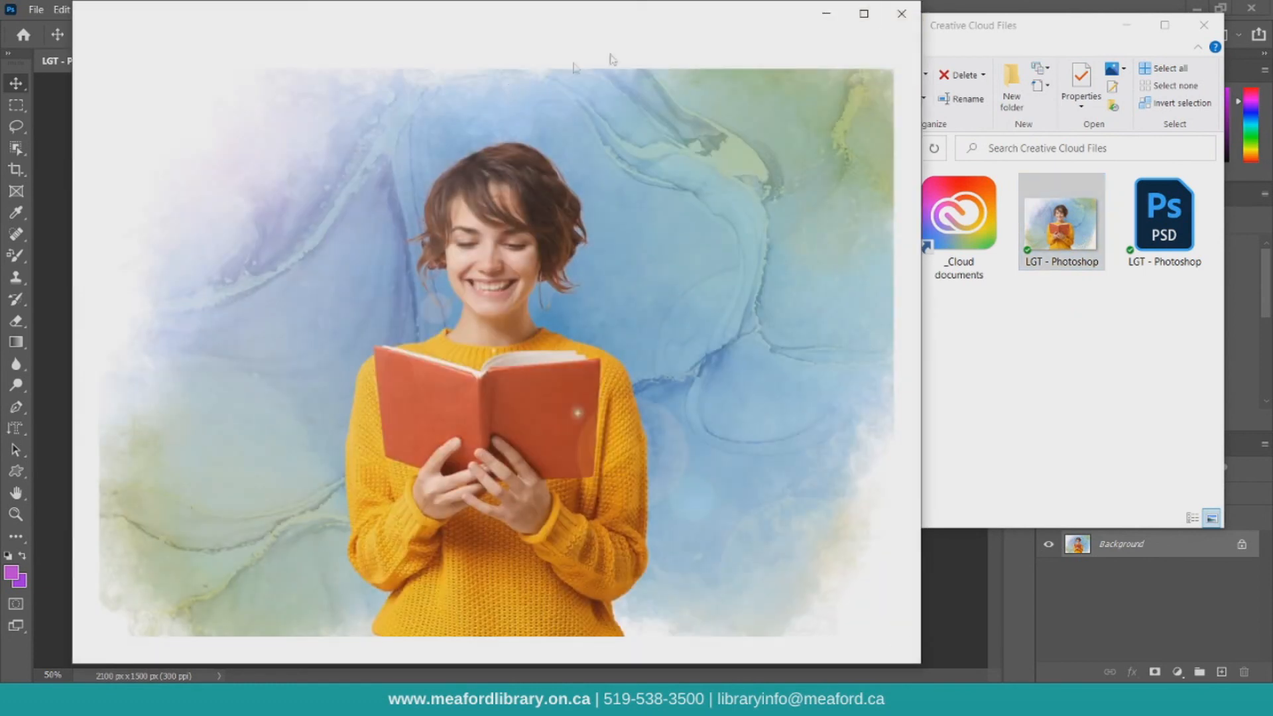
click(862, 15)
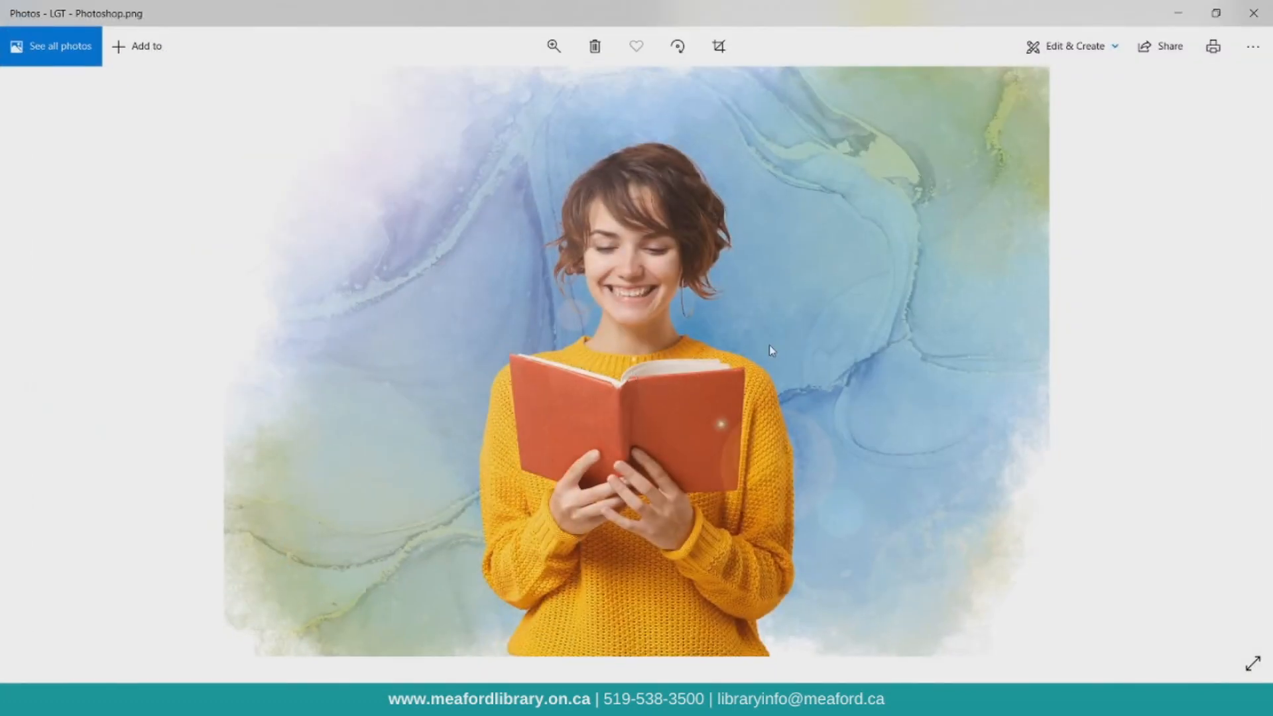